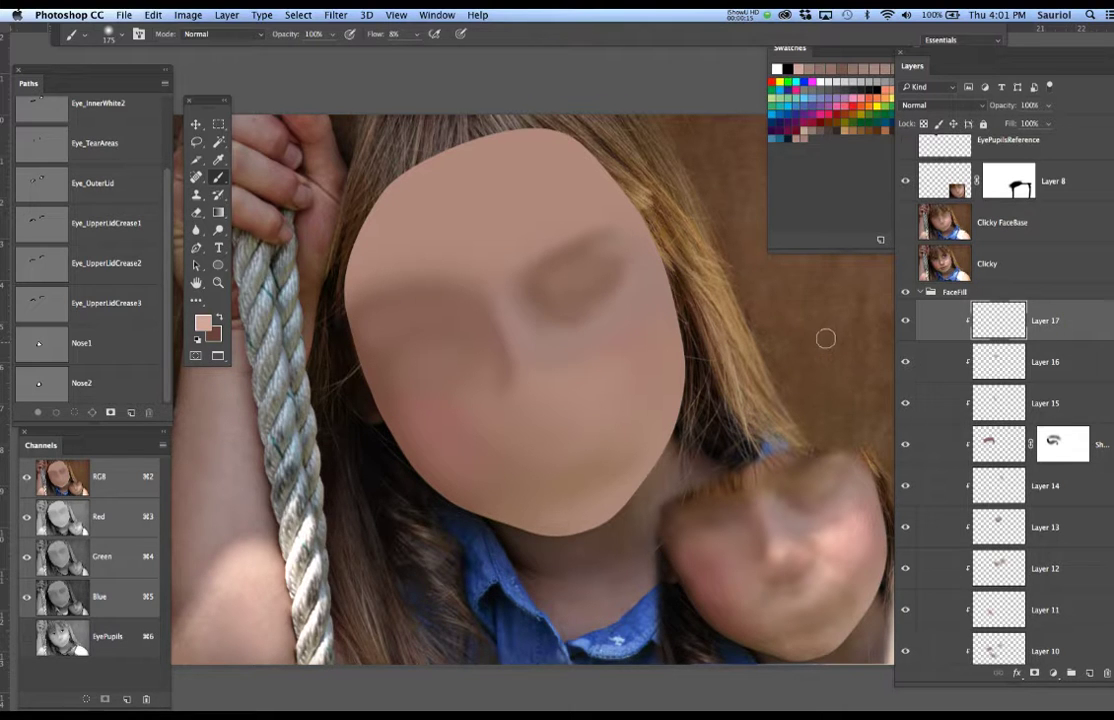
Compare the painted face with the Clicky and Clicky FaceBase layers by toggling their visibility.
{"action": "left_click", "coordinate": [906, 265]}
{"action": "left_click", "coordinate": [906, 265]}
{"action": "left_click", "coordinate": [905, 222]}
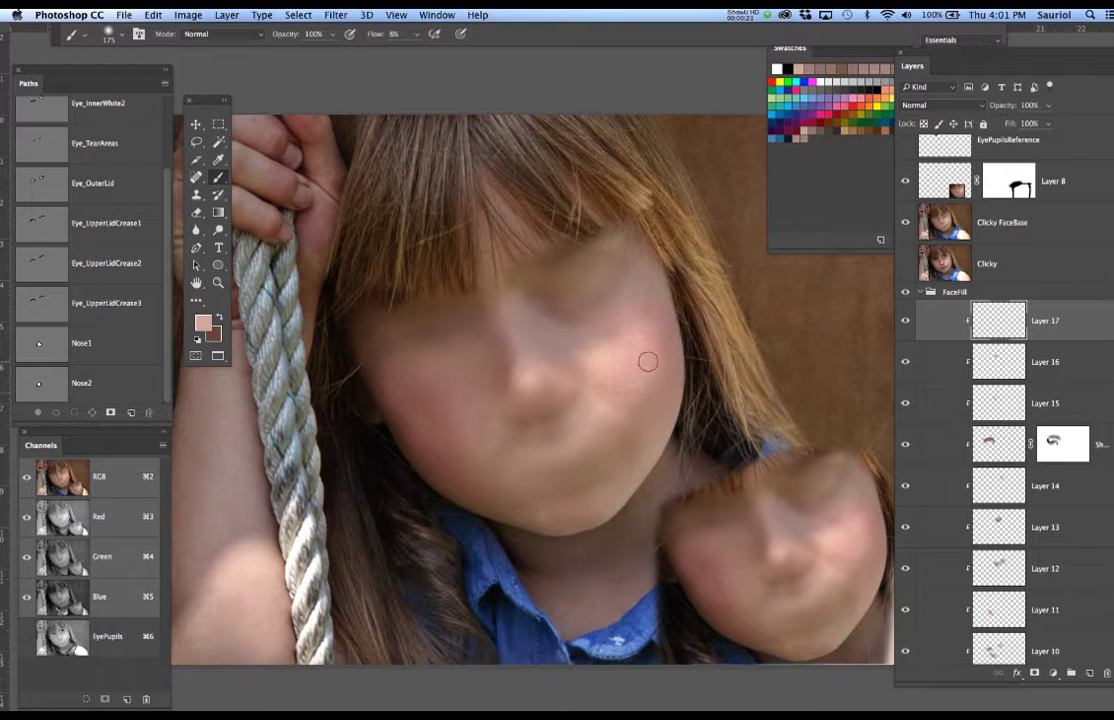
{"action": "left_click", "coordinate": [906, 223]}
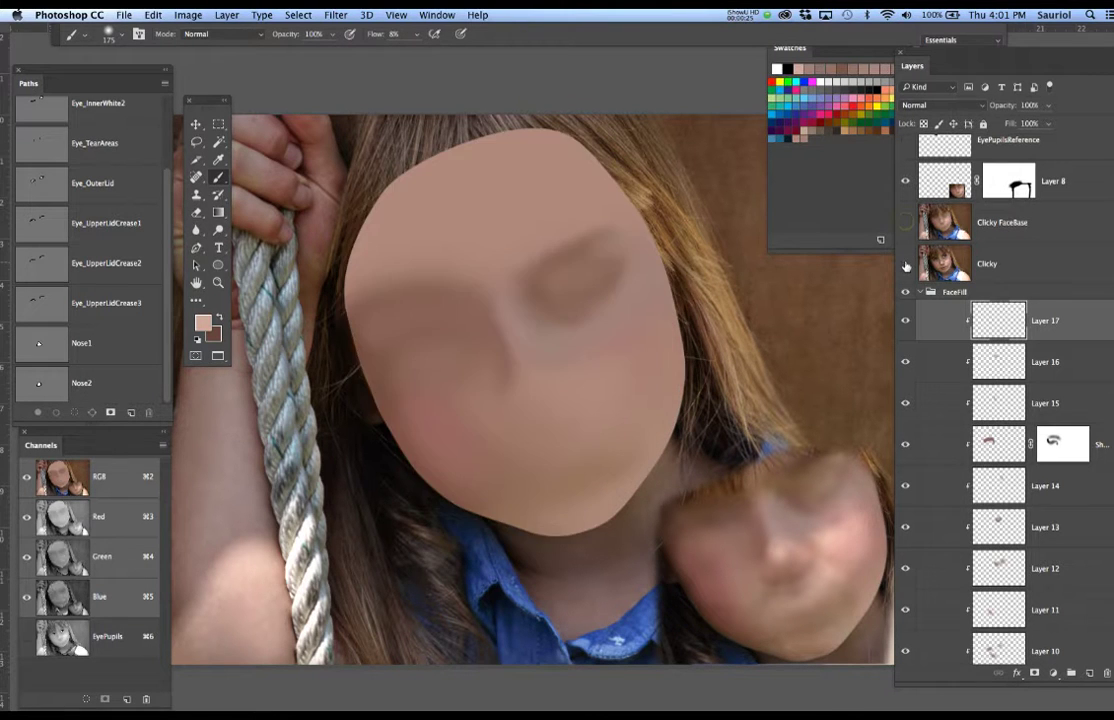
{"action": "left_click", "coordinate": [906, 264]}
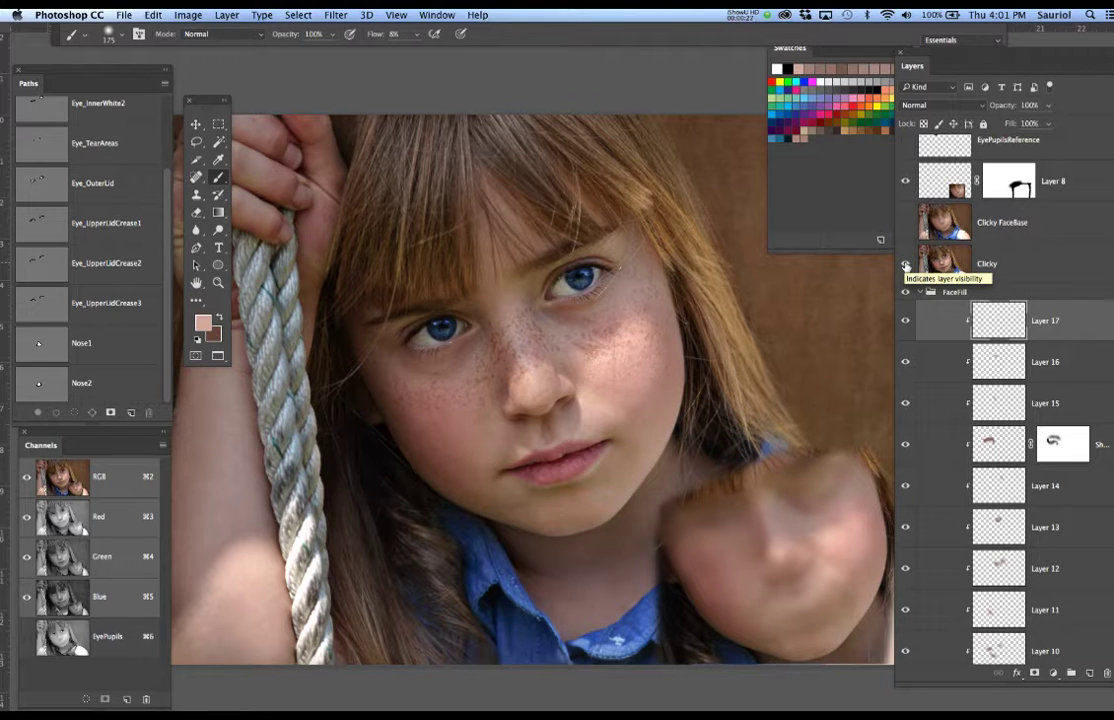
{"action": "left_click", "coordinate": [906, 264]}
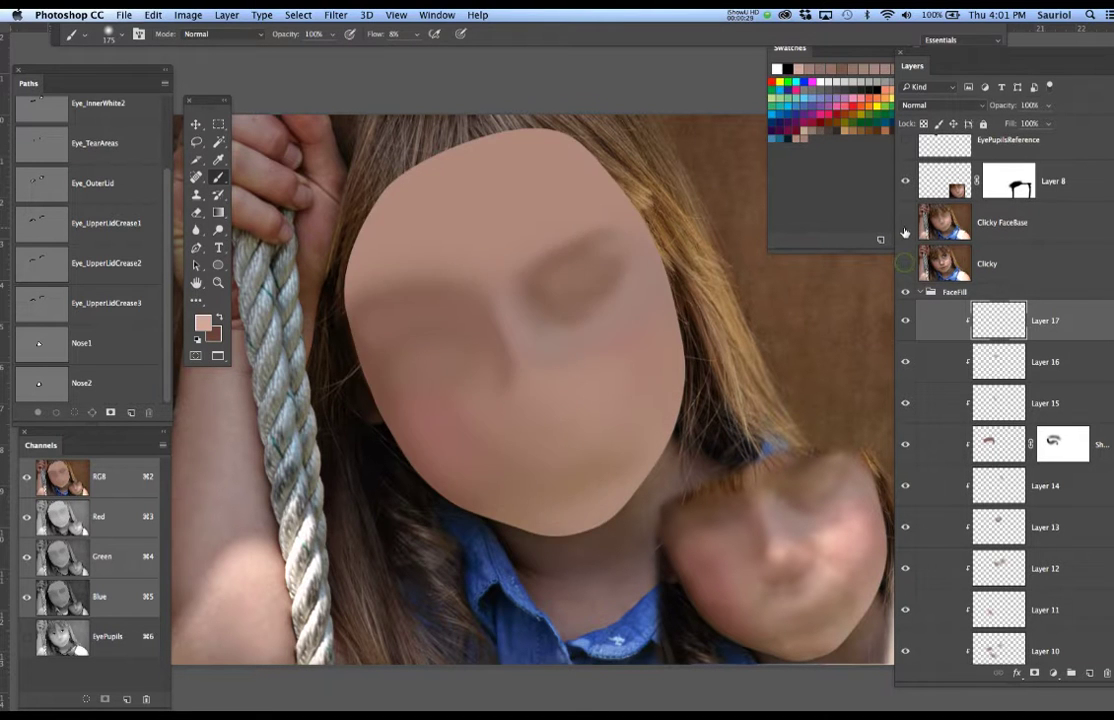
{"action": "left_click", "coordinate": [906, 223]}
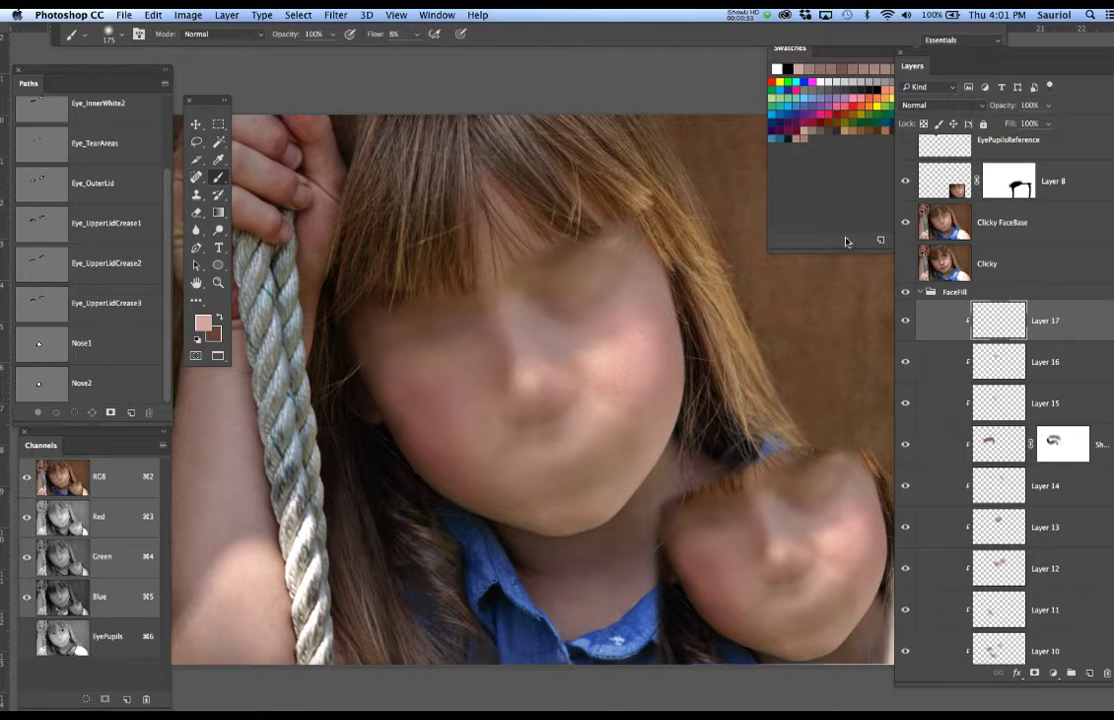
{"action": "left_click", "coordinate": [905, 222]}
{"action": "left_click", "coordinate": [906, 264]}
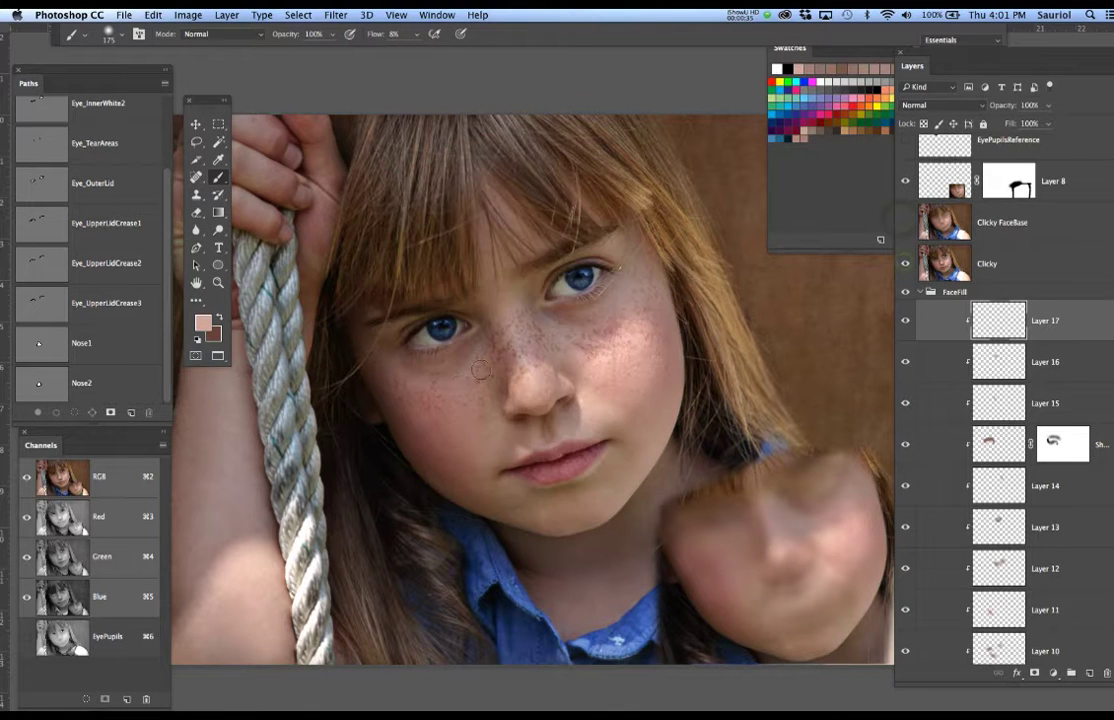
Examine the Nose1 and Nose2 paths and their outlines around the nose and nostrils in the reference photo.
{"action": "scroll", "coordinate": [522, 398], "scroll_direction": "up", "scroll_amount": 5}
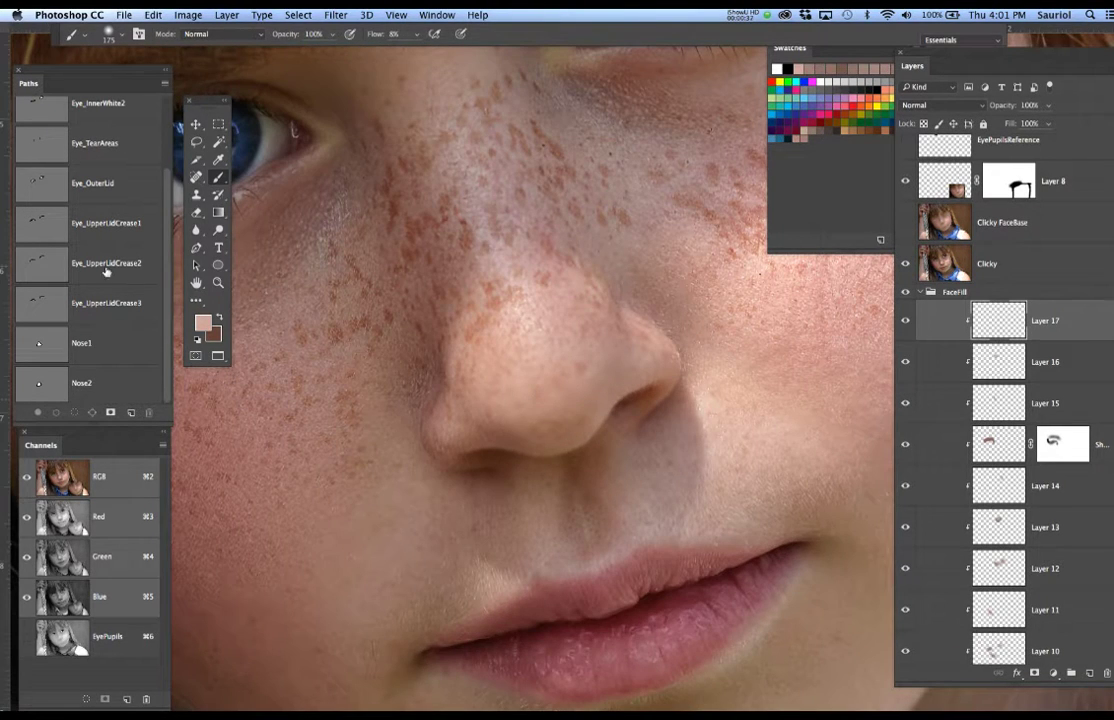
{"action": "left_click", "coordinate": [57, 347]}
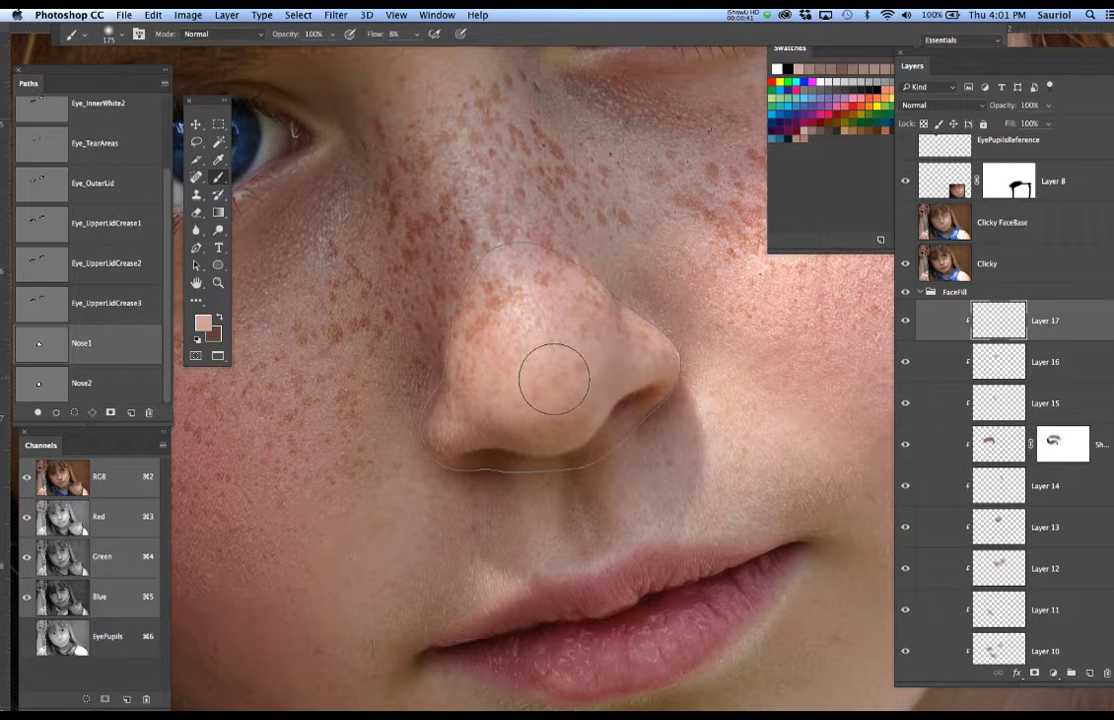
{"action": "left_click", "coordinate": [47, 386]}
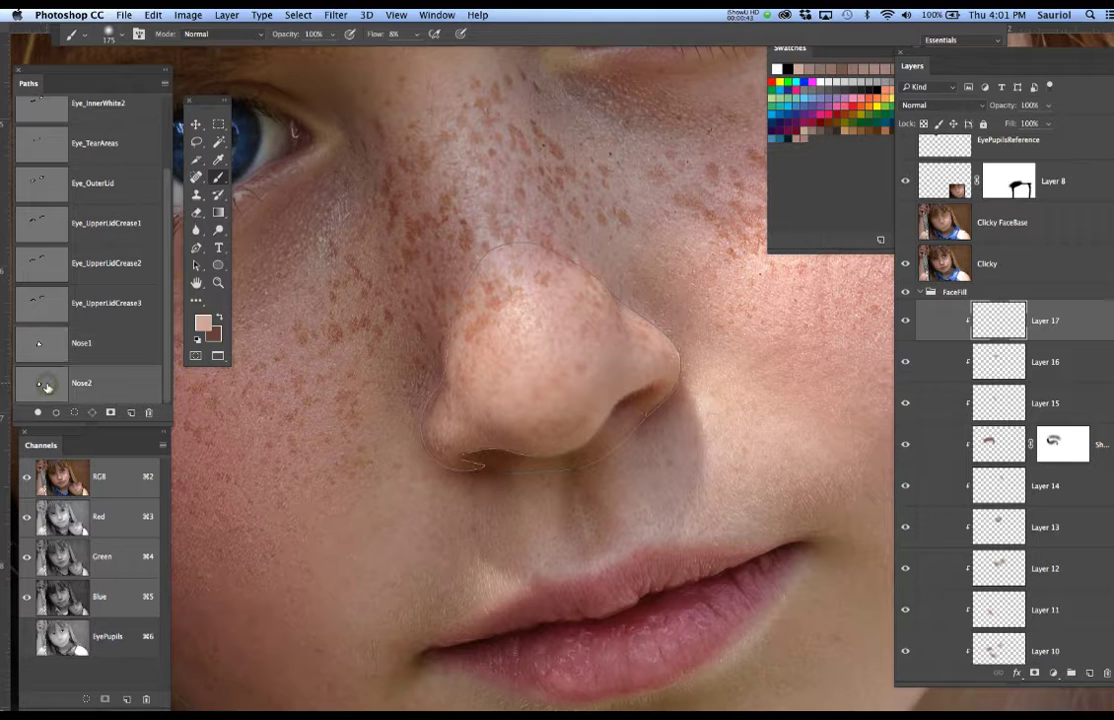
{"action": "key", "text": "p"}
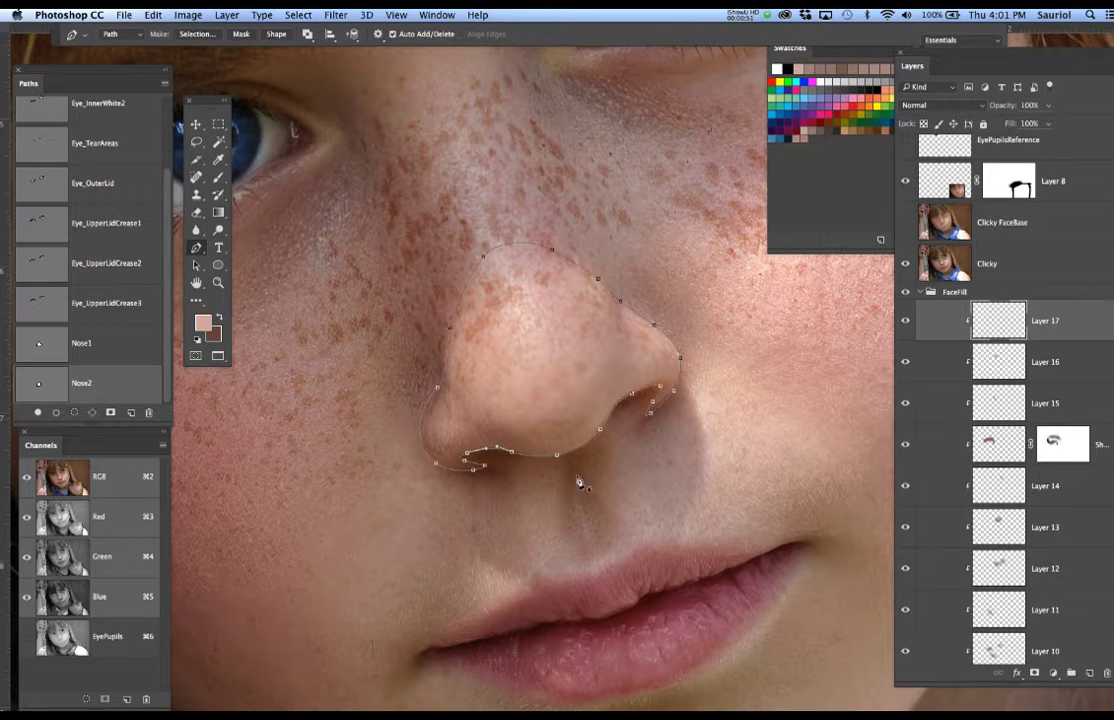
{"action": "left_click", "coordinate": [103, 351]}
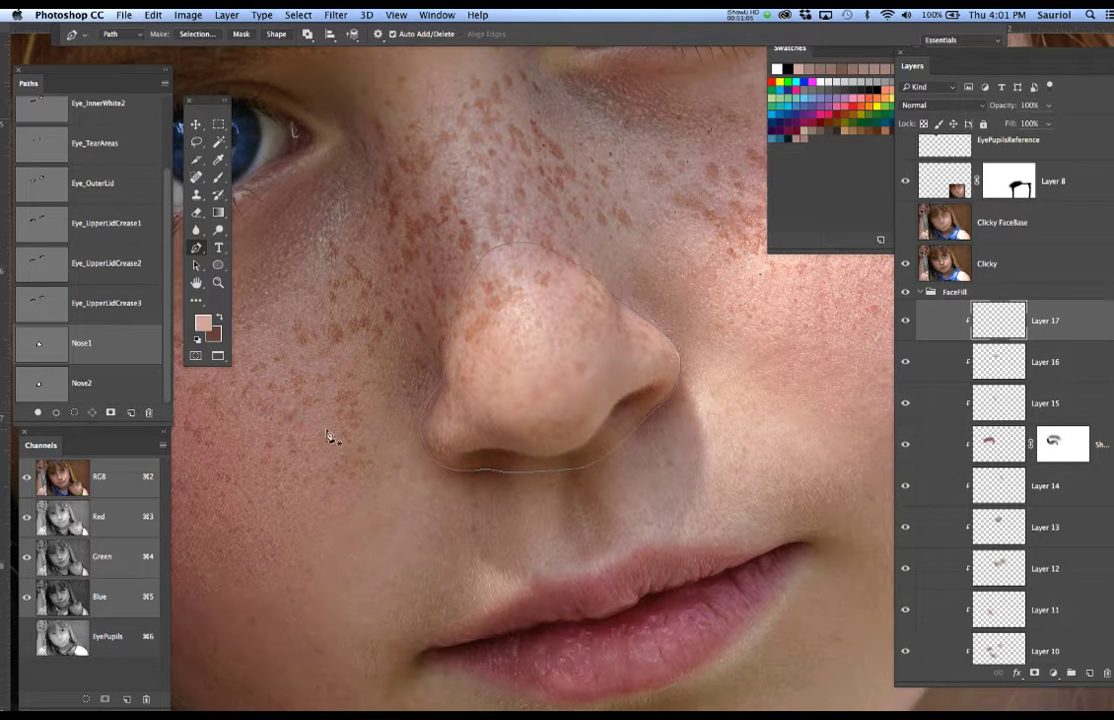
{"action": "left_click", "coordinate": [525, 473], "text": "super"}
{"action": "left_click", "coordinate": [124, 380]}
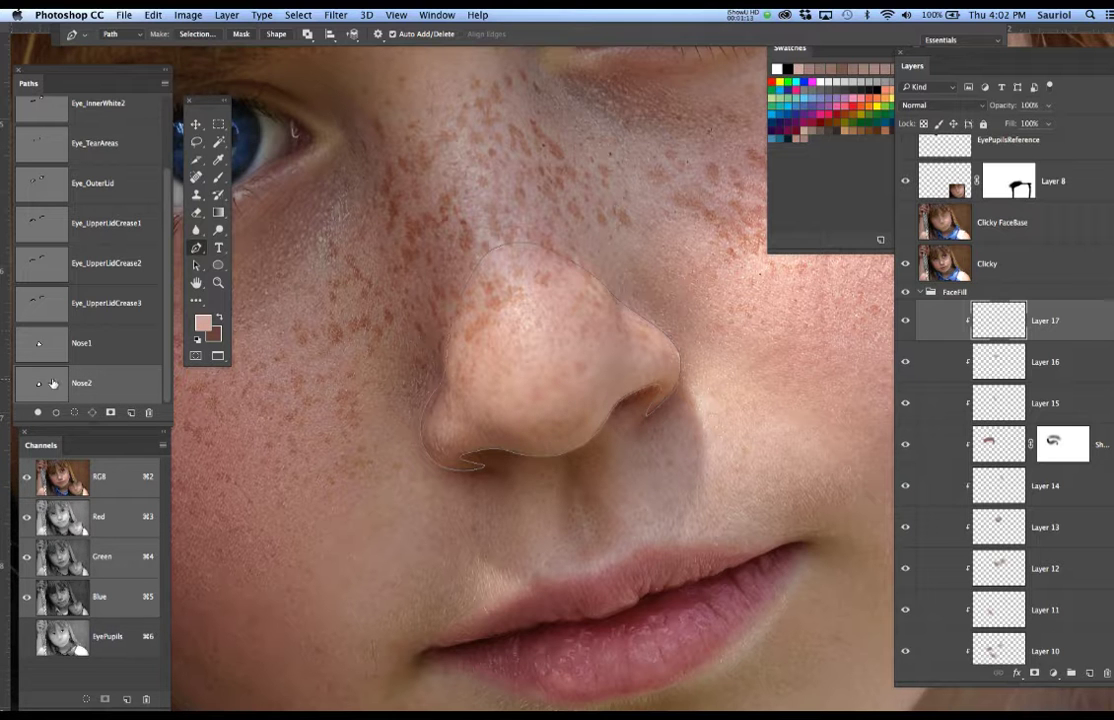
Load the Nose1 path as a selection and sample the light pink highlight on the nose as the brush colour.
{"action": "left_click", "coordinate": [40, 343], "text": "super"}
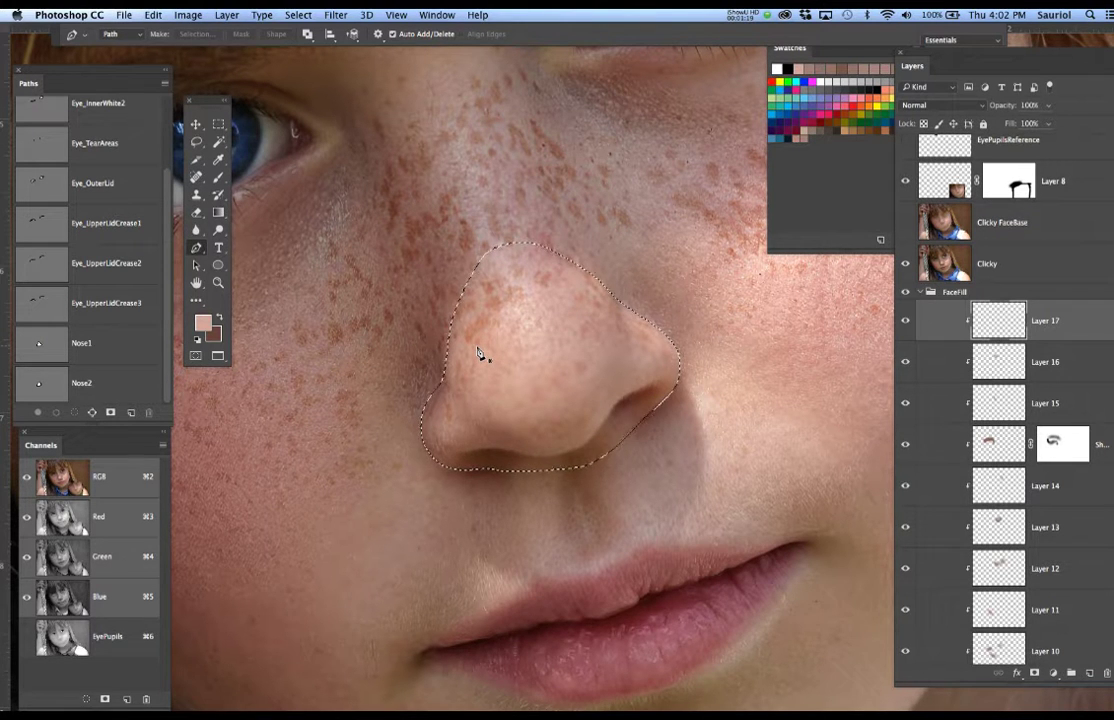
{"action": "key", "text": "b"}
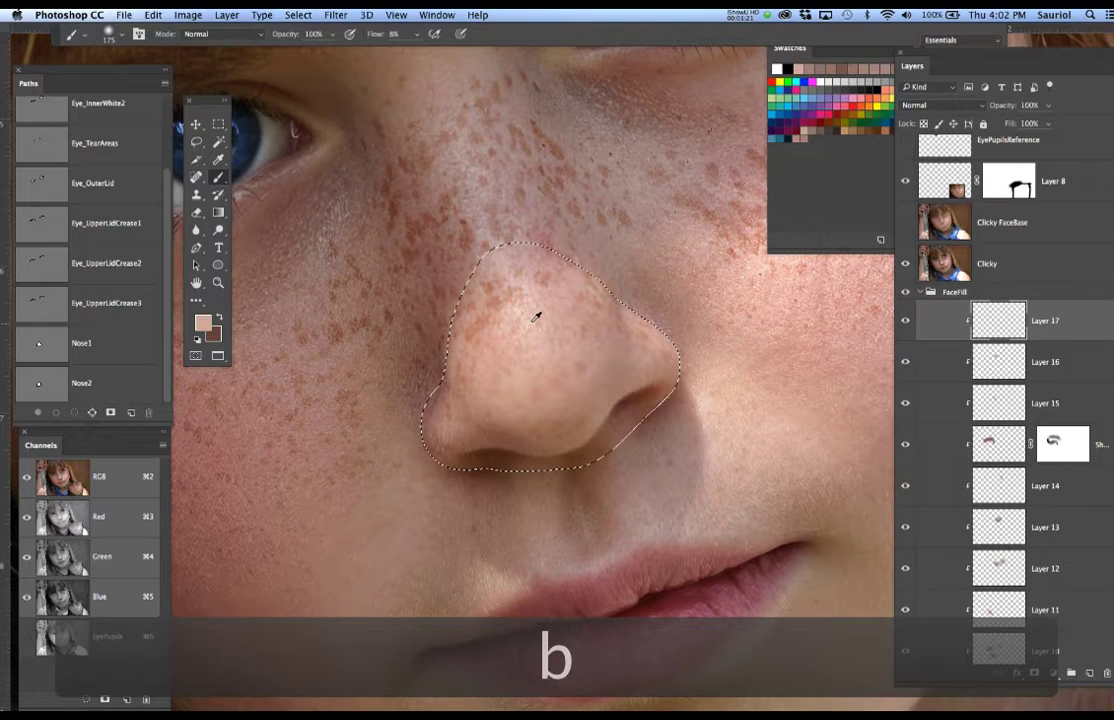
{"action": "left_click", "coordinate": [540, 308]}
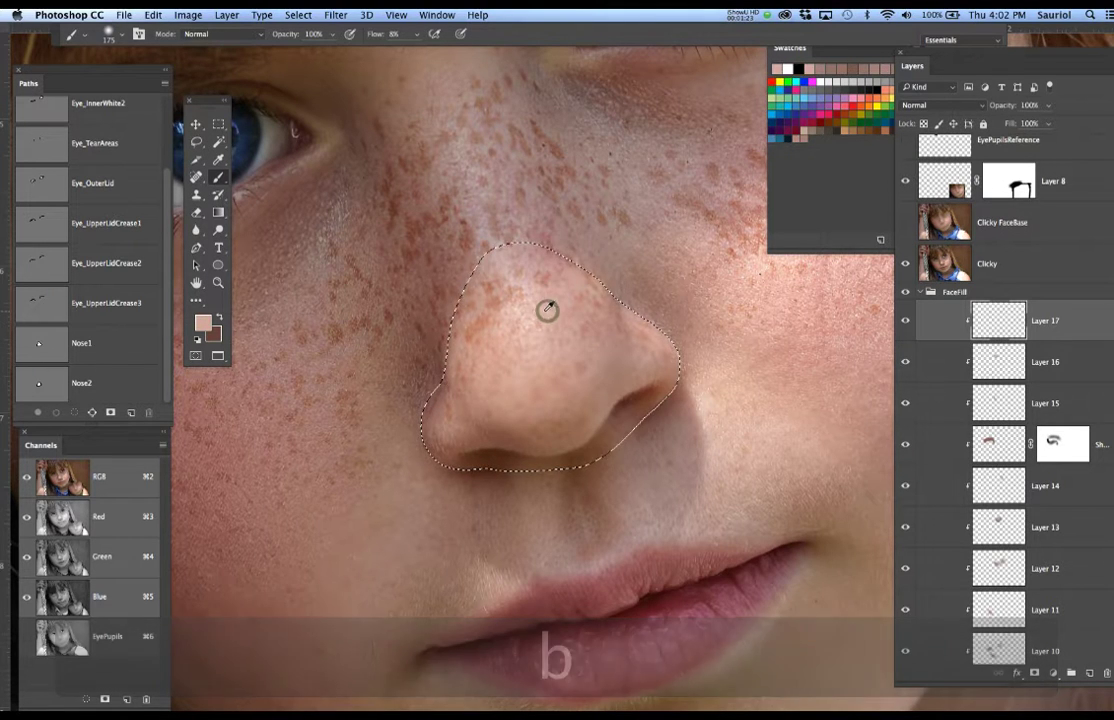
{"action": "left_click", "coordinate": [544, 310]}
{"action": "scroll", "coordinate": [547, 308], "scroll_direction": "down", "scroll_amount": 3}
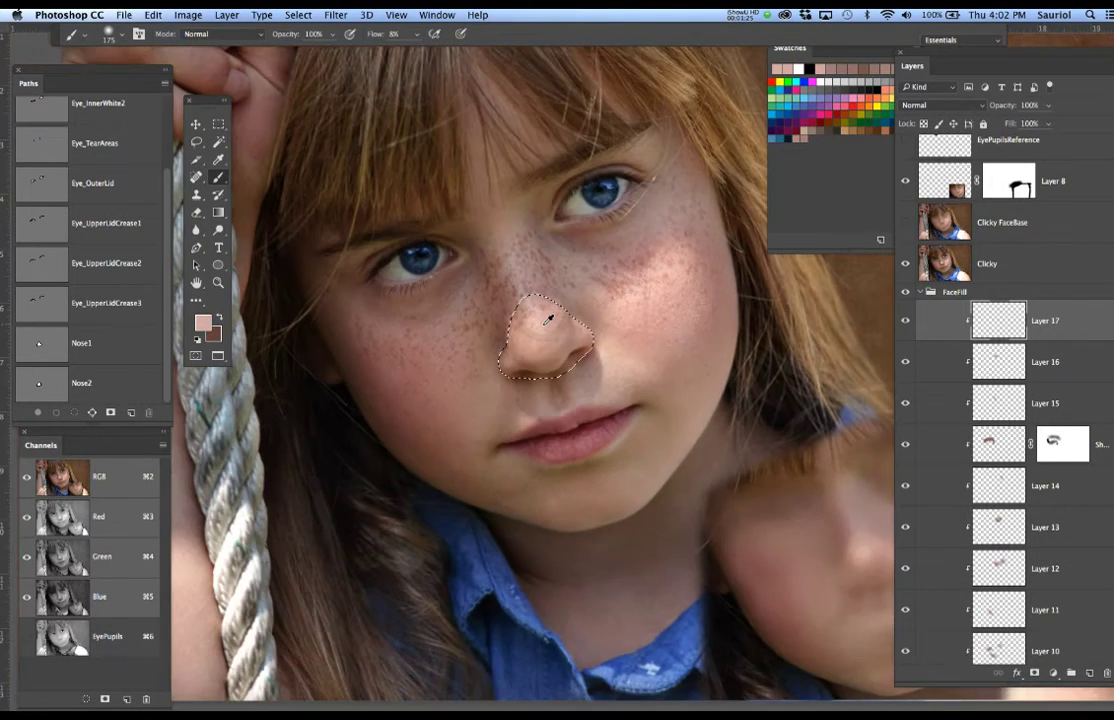
{"action": "scroll", "coordinate": [547, 318], "scroll_direction": "up", "scroll_amount": 3}
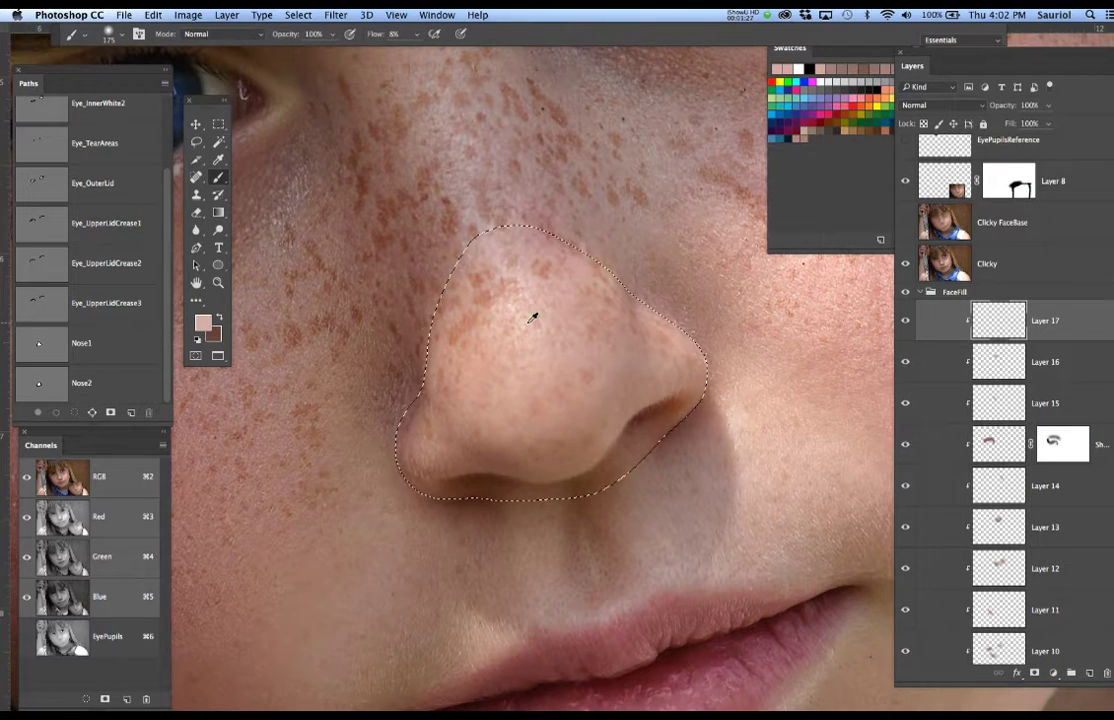
{"action": "left_click", "coordinate": [538, 305]}
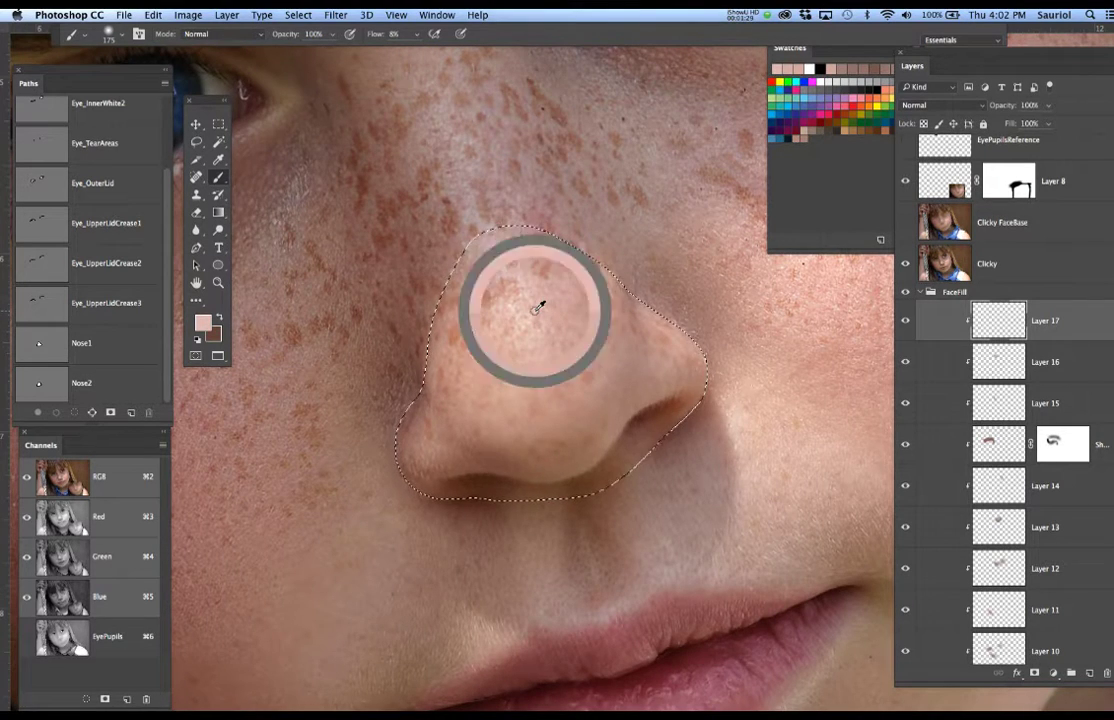
{"action": "scroll", "coordinate": [589, 338], "scroll_direction": "down", "scroll_amount": 1}
{"action": "scroll", "coordinate": [589, 338], "scroll_direction": "down", "scroll_amount": 3}
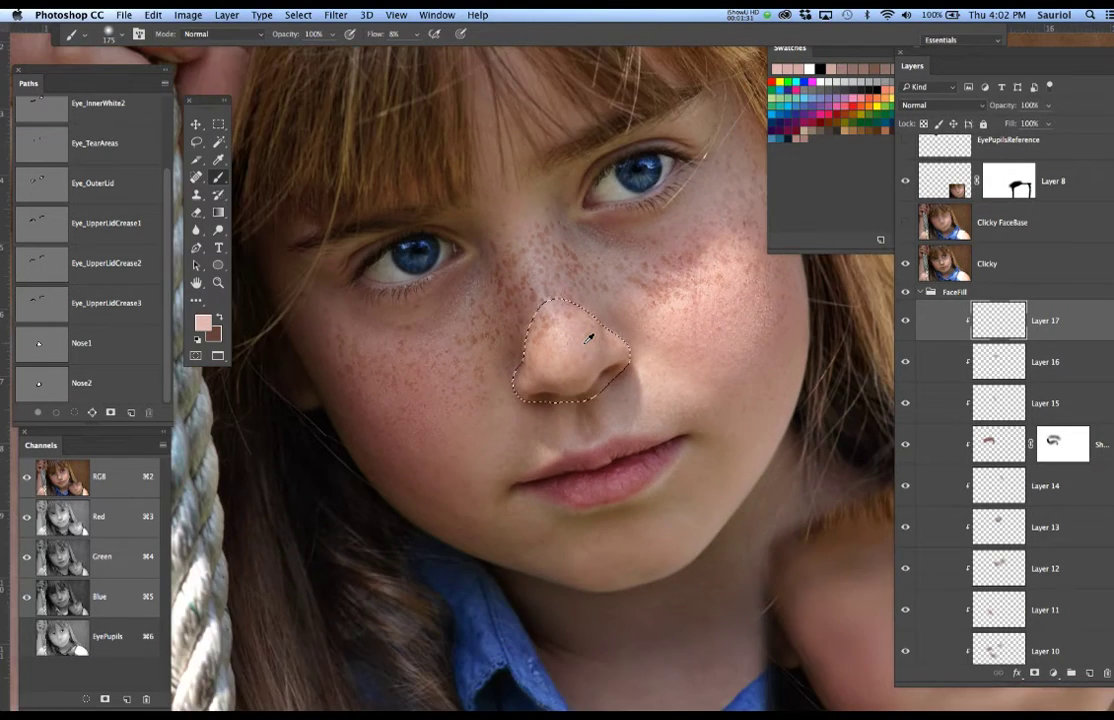
{"action": "scroll", "coordinate": [583, 341], "scroll_direction": "up", "scroll_amount": 1}
{"action": "left_click", "coordinate": [580, 352]}
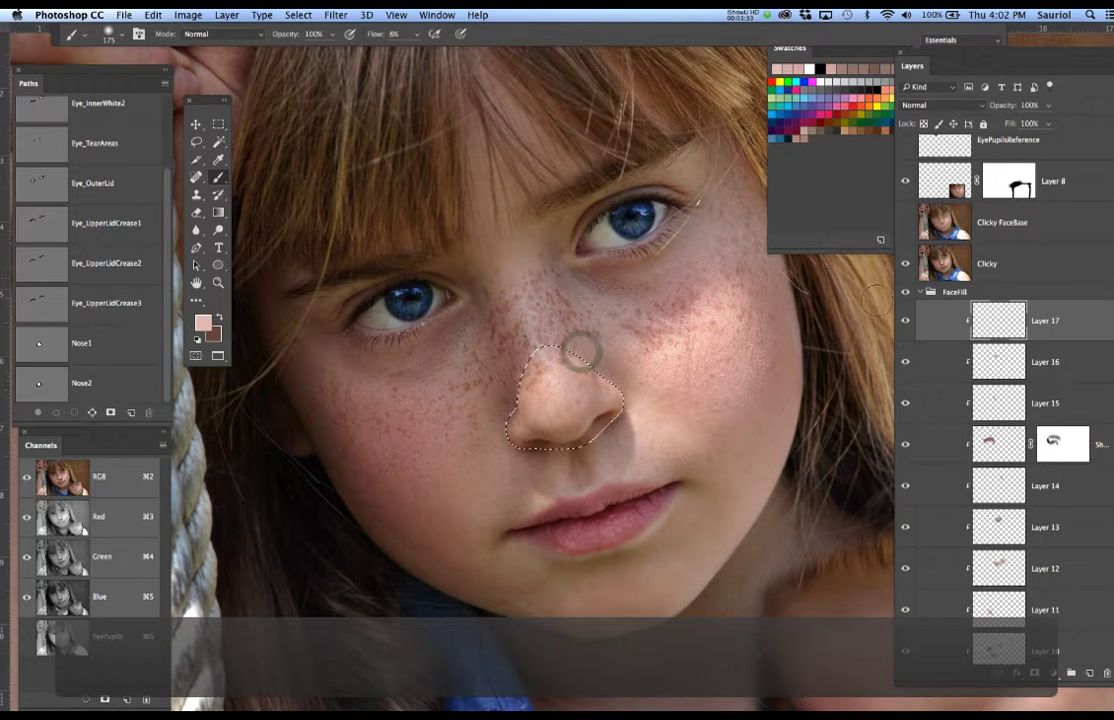
Hide the Clicky reference photo, fill the nose selection on Layer 17 with the sampled pink and deselect.
{"action": "left_click", "coordinate": [906, 266]}
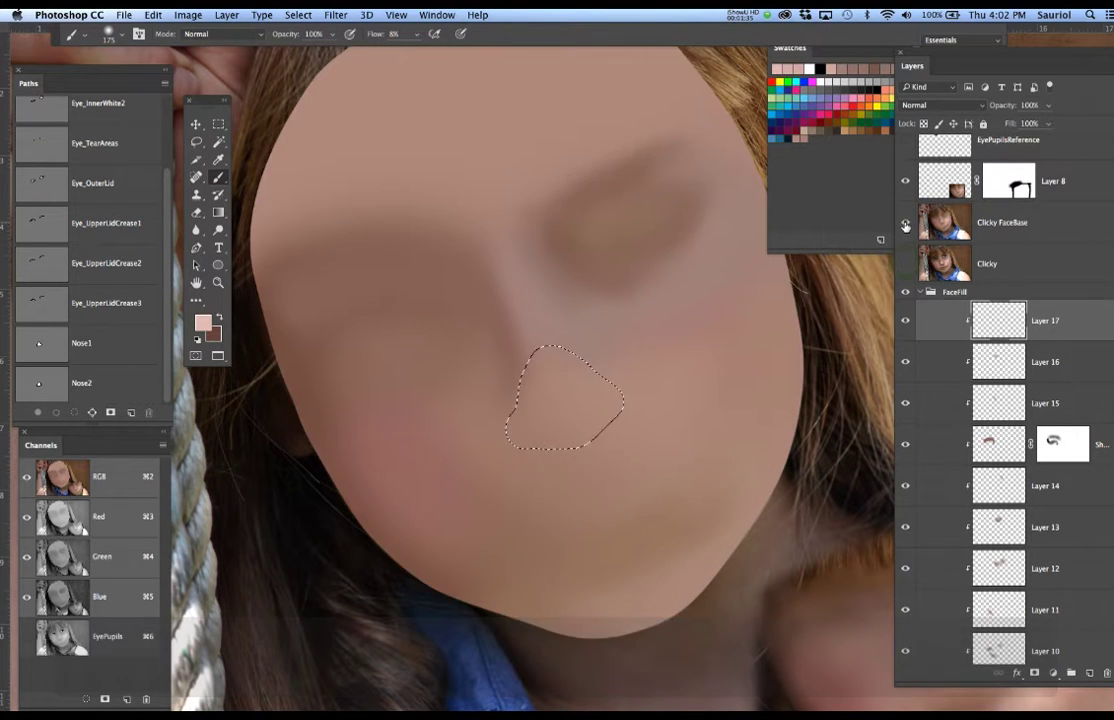
{"action": "left_click", "coordinate": [905, 222]}
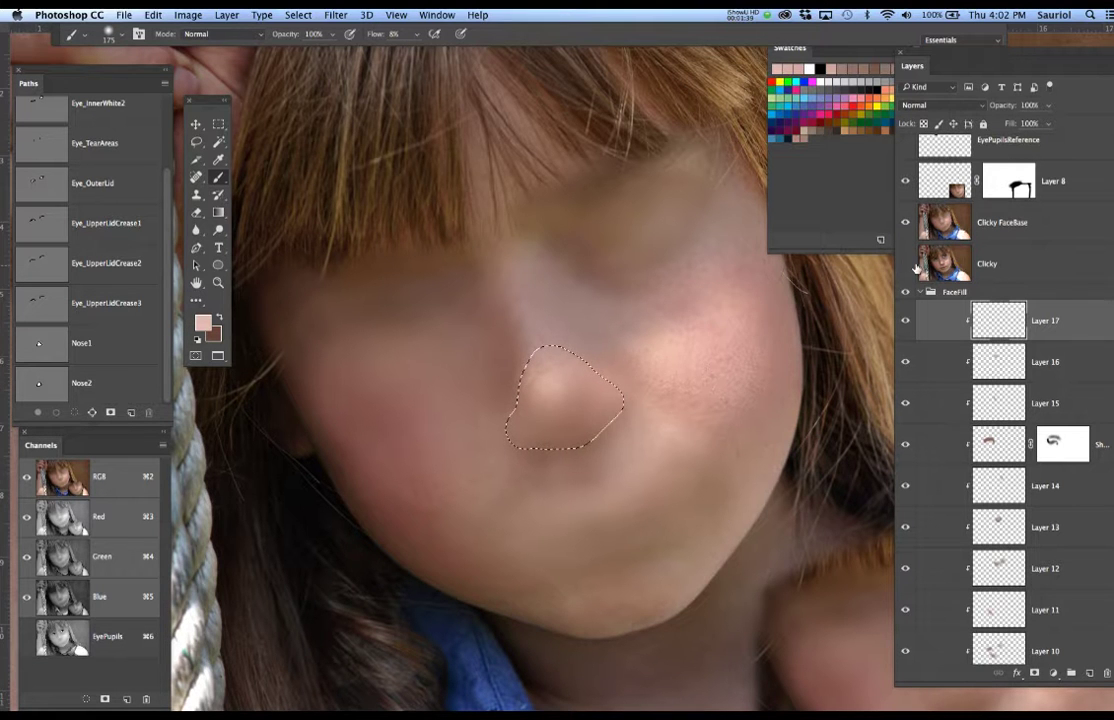
{"action": "left_click", "coordinate": [906, 223]}
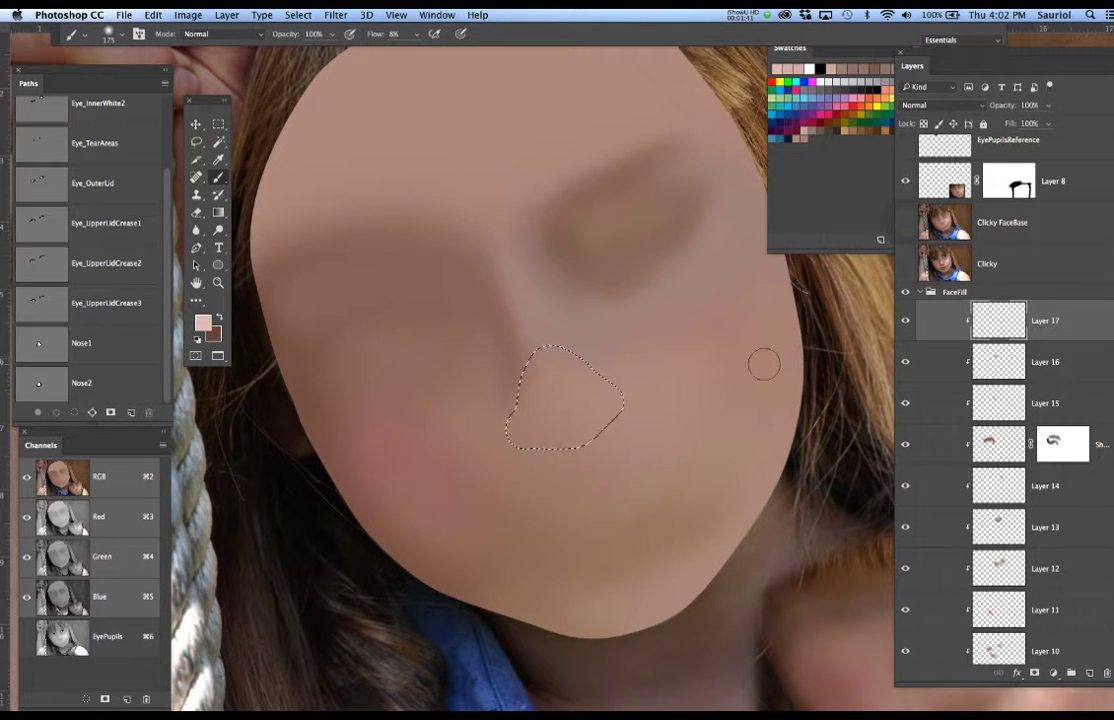
{"action": "left_click_drag", "start_coordinate": [748, 400], "coordinate": [622, 276]}
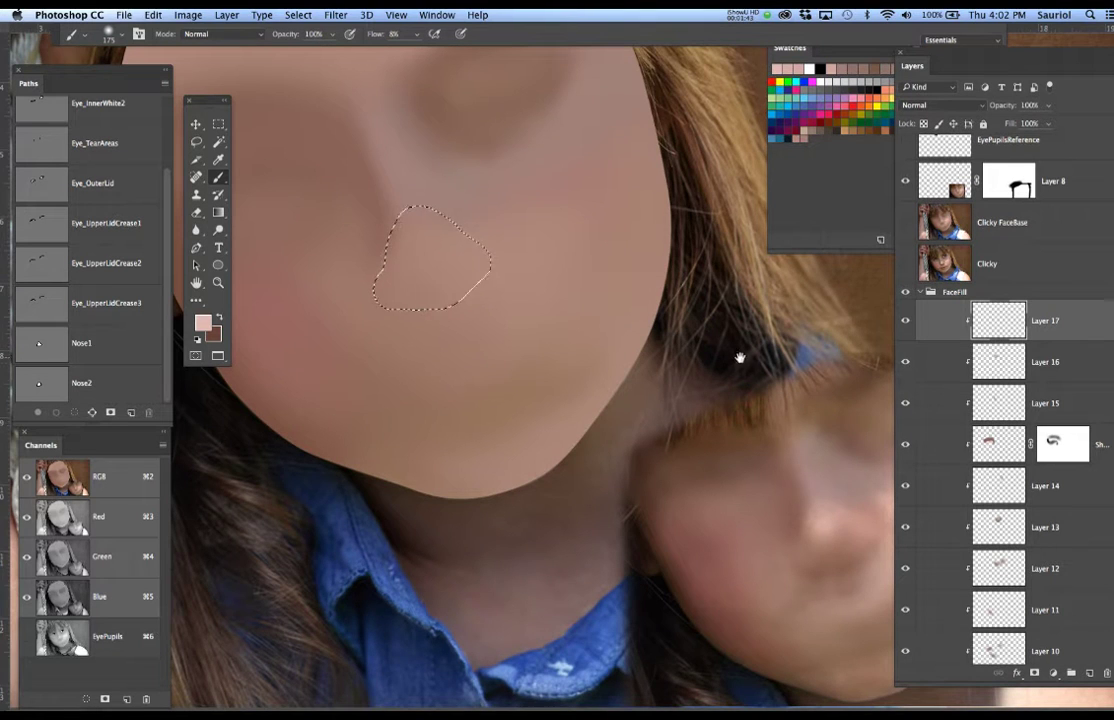
{"action": "left_click_drag", "start_coordinate": [716, 373], "coordinate": [689, 333]}
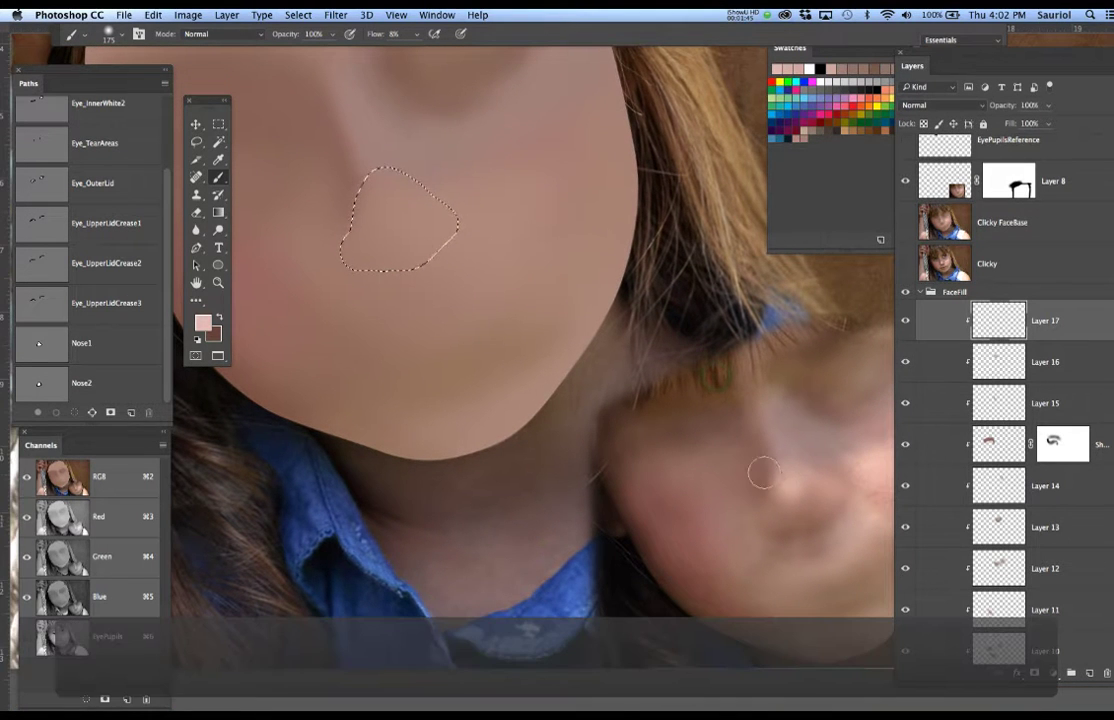
{"action": "key", "text": "alt+BackSpace"}
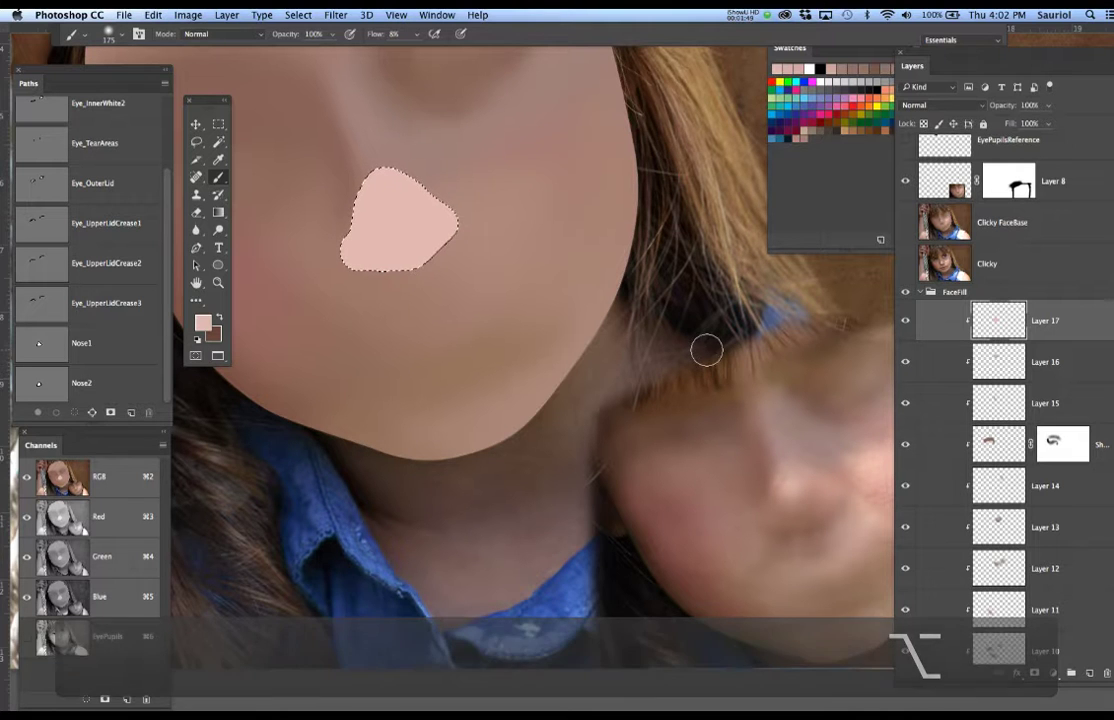
{"action": "key", "text": "super+d"}
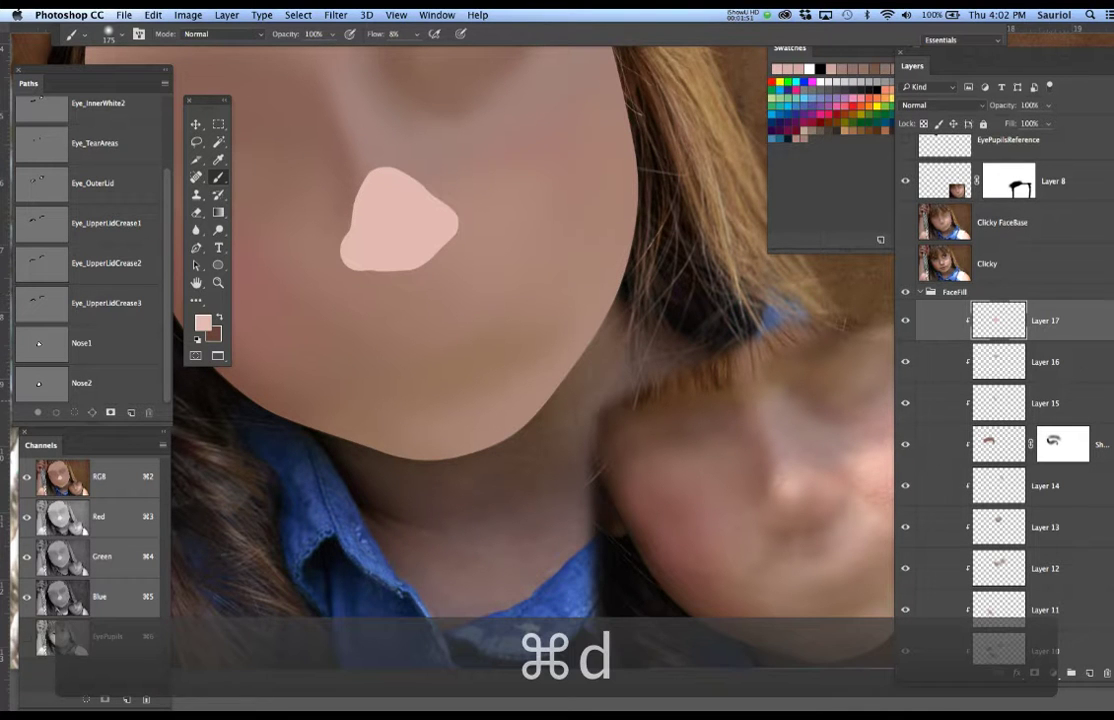
Rename the nose fill layer as AboveHighlights1 and add two new layers above it, clipped like the layers below.
{"action": "double_click", "coordinate": [1047, 322]}
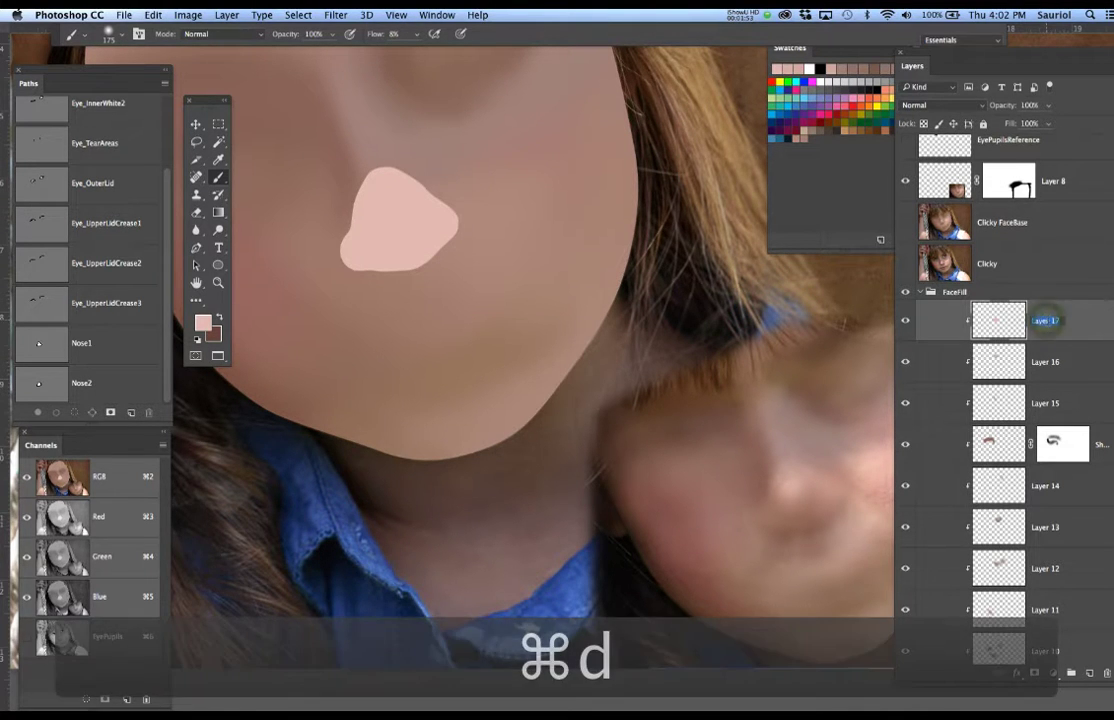
{"action": "type", "text": "AboveHighlights1"}
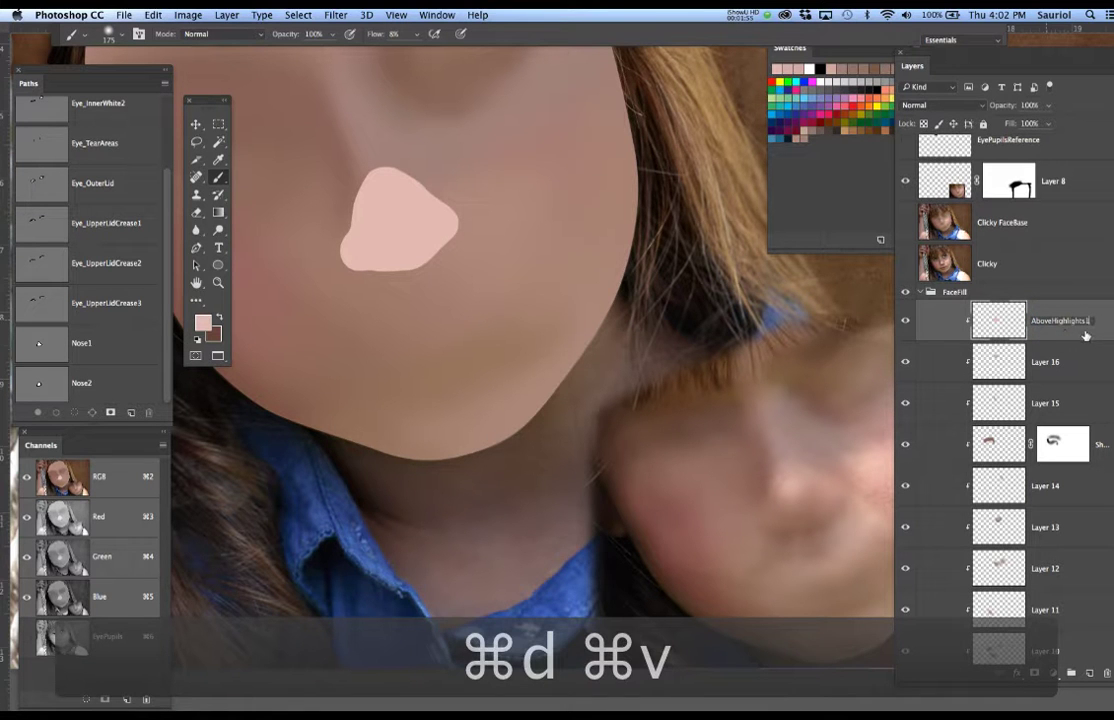
{"action": "left_click", "coordinate": [1090, 673]}
{"action": "left_click", "coordinate": [1090, 673]}
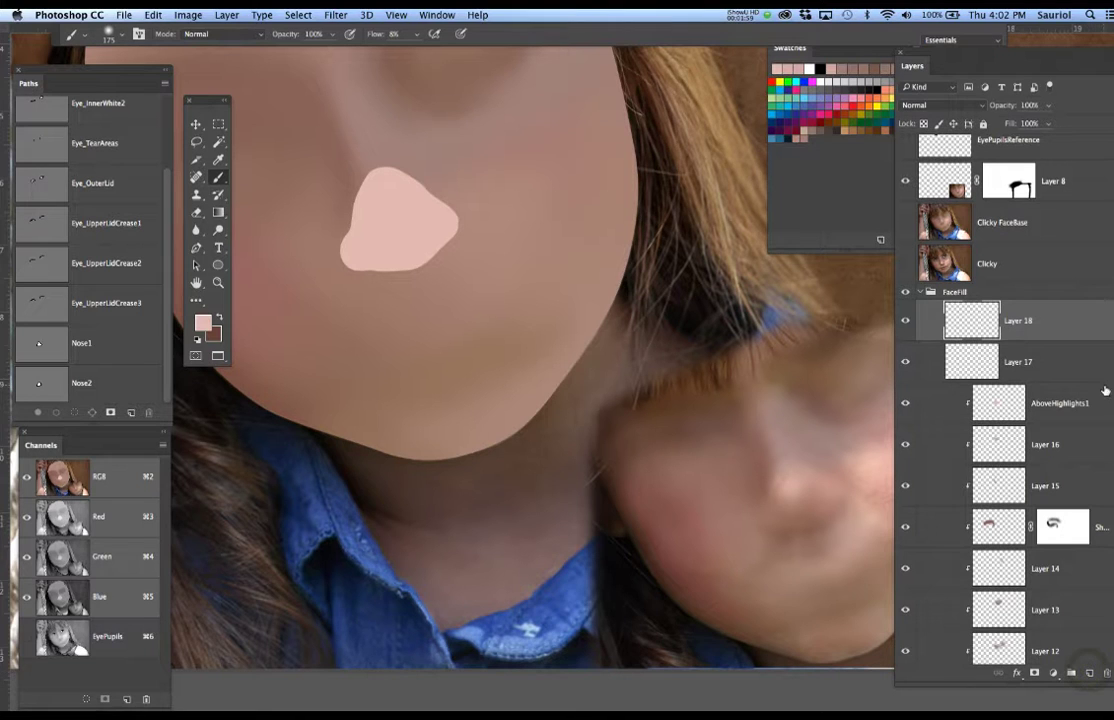
{"action": "left_click", "coordinate": [1104, 381], "text": "alt"}
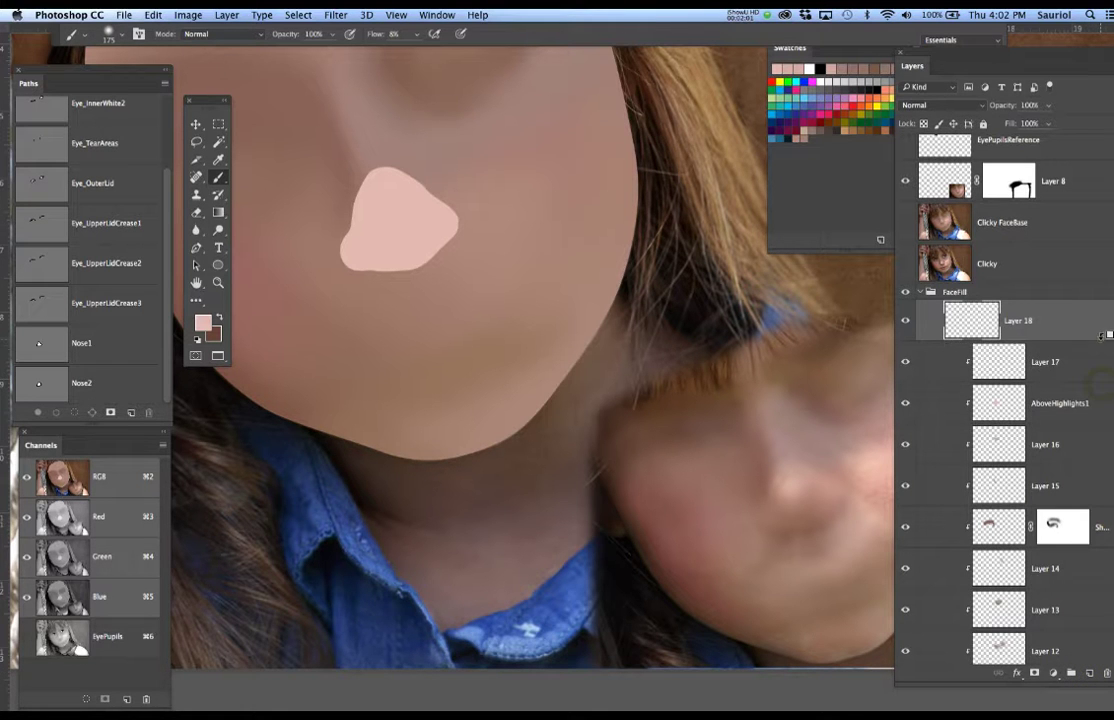
{"action": "left_click", "coordinate": [1104, 336], "text": "alt"}
Rename the two new clipped layers as AboveHighlights2 and AboveHighlights3, from lower to upper.
{"action": "double_click", "coordinate": [1048, 363]}
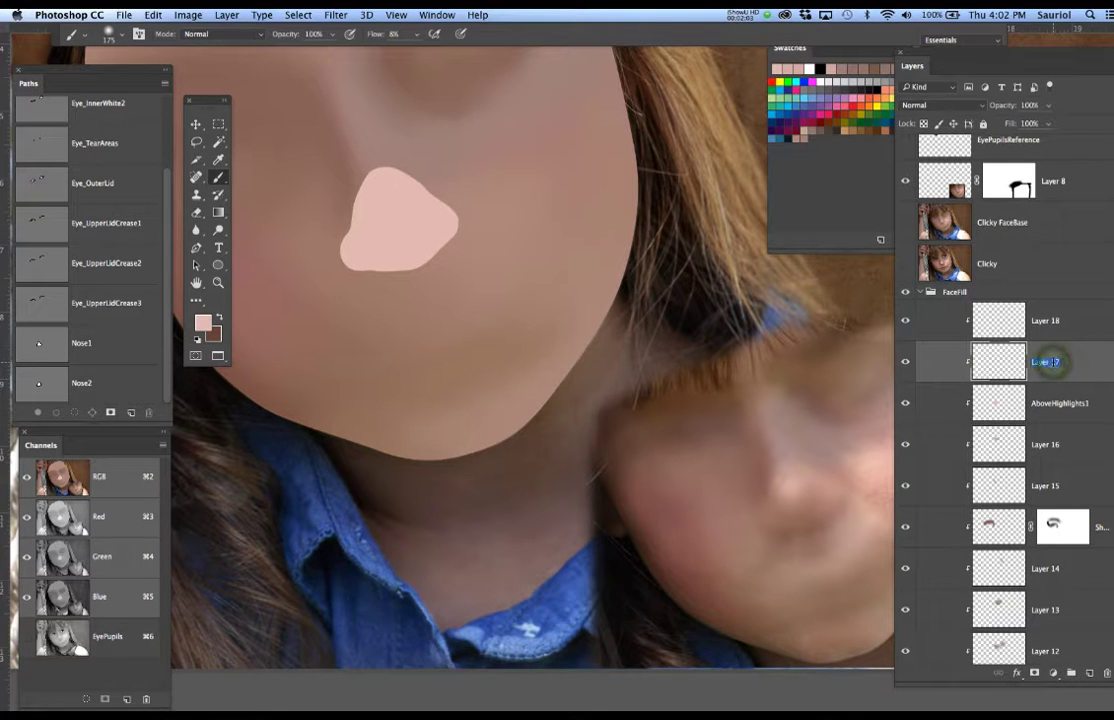
{"action": "type", "text": "AboveHighlights"}
{"action": "type", "text": "2"}
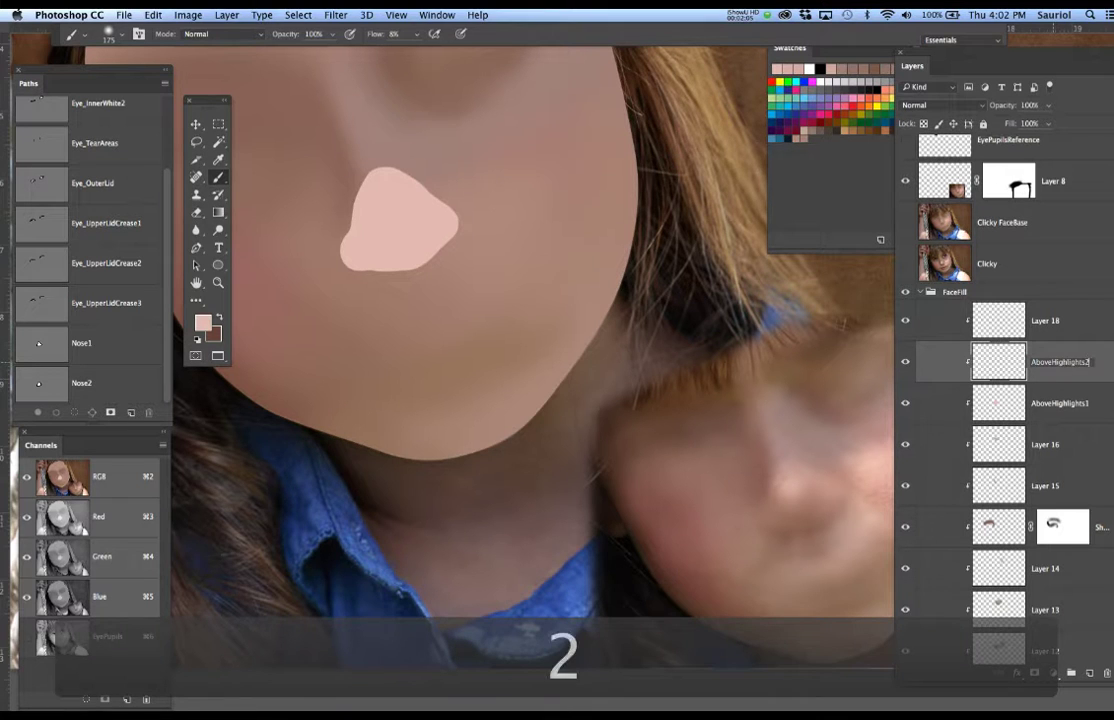
{"action": "left_click", "coordinate": [1078, 349]}
{"action": "double_click", "coordinate": [1048, 321]}
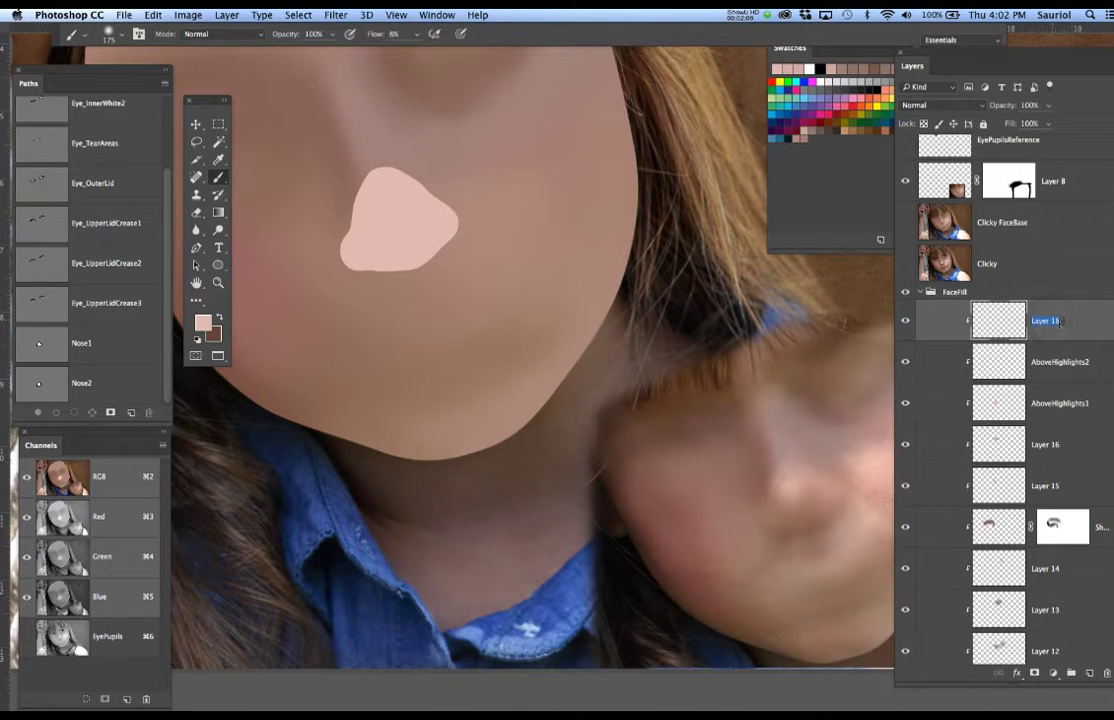
{"action": "type", "text": "AboveHighlights"}
{"action": "type", "text": "3"}
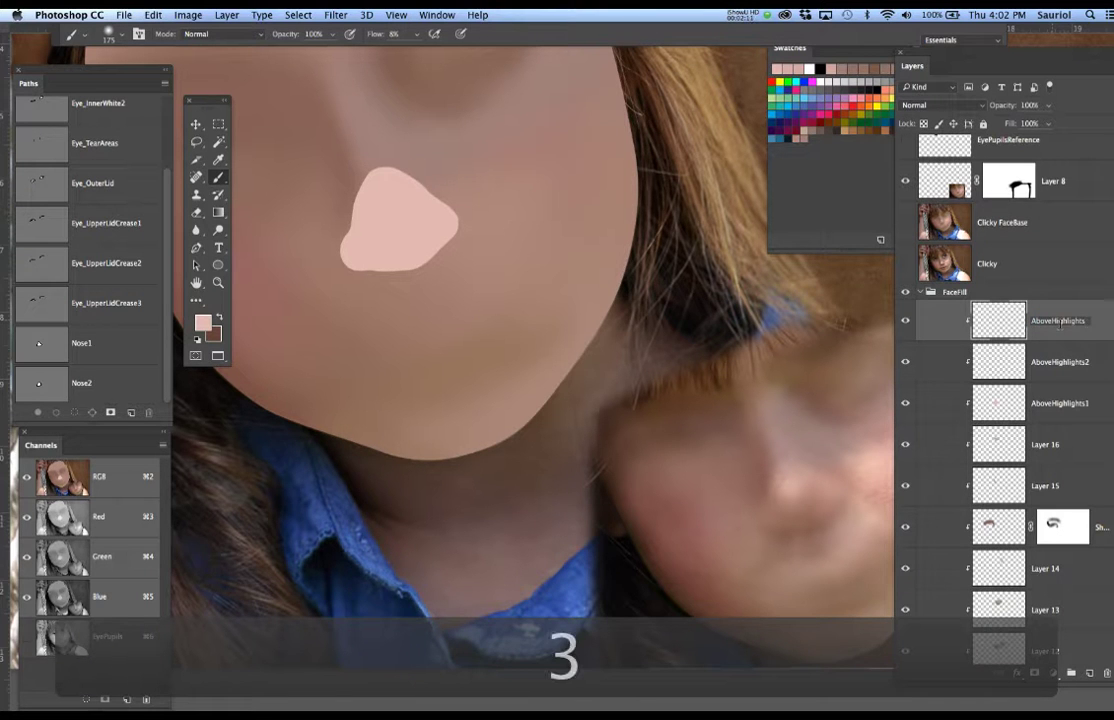
Confirm the AboveHighlights3 layer name and save the document.
{"action": "key", "text": "Return"}
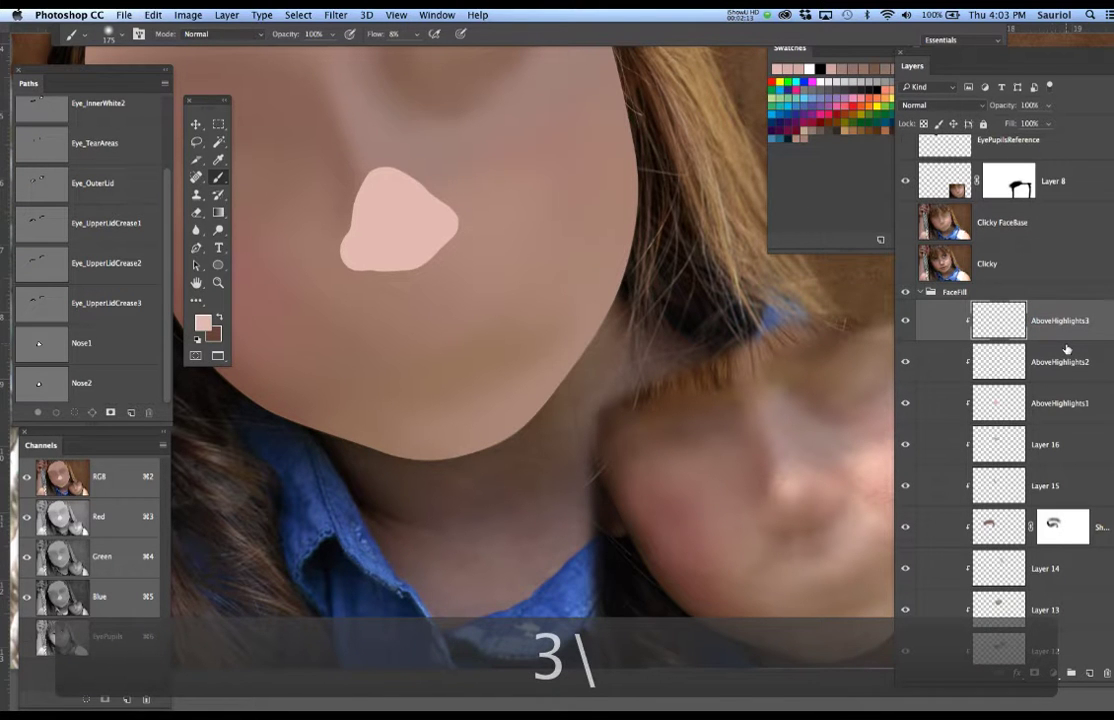
{"action": "key", "text": "super+s"}
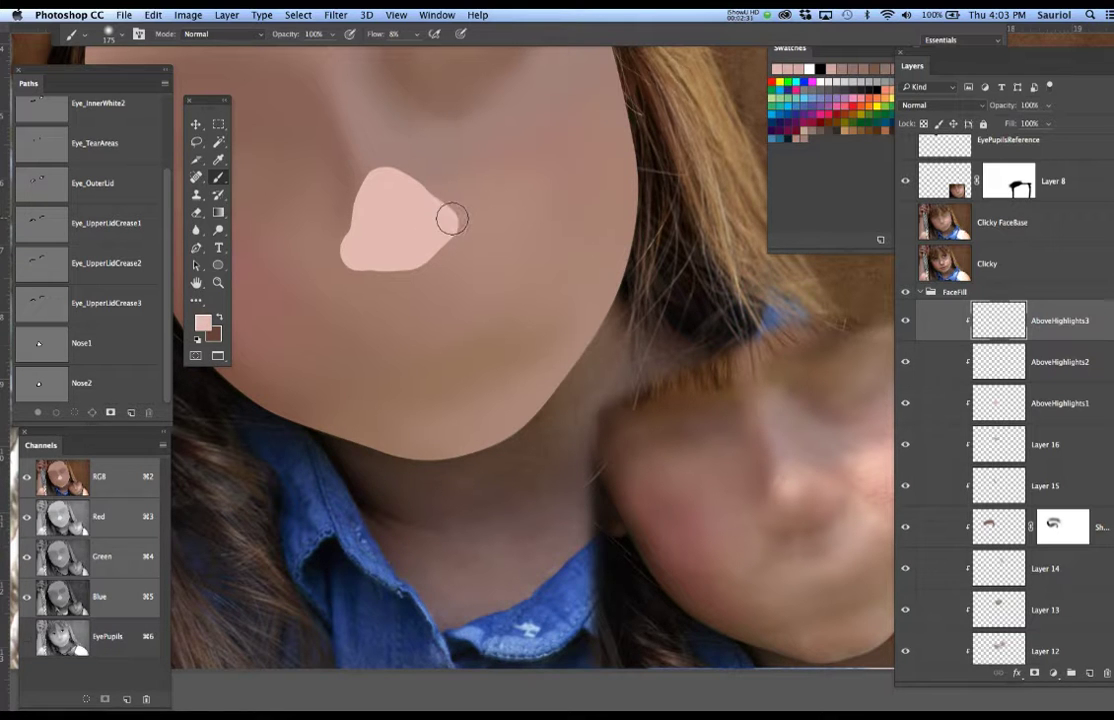
{"action": "mouse_move", "coordinate": [454, 218]}
{"action": "left_mouse_down"}
{"action": "mouse_move", "coordinate": [428, 205]}
{"action": "mouse_move", "coordinate": [370, 216]}
{"action": "left_mouse_up"}
{"action": "left_click", "coordinate": [45, 342], "text": "super"}
{"action": "key", "text": "super+h"}
{"action": "key", "text": "super+d"}
Check the AboveHighlights1 layer by toggling its visibility, and add a white layer mask to it.
{"action": "left_click", "coordinate": [908, 404]}
{"action": "left_click", "coordinate": [908, 404]}
{"action": "left_click", "coordinate": [908, 404]}
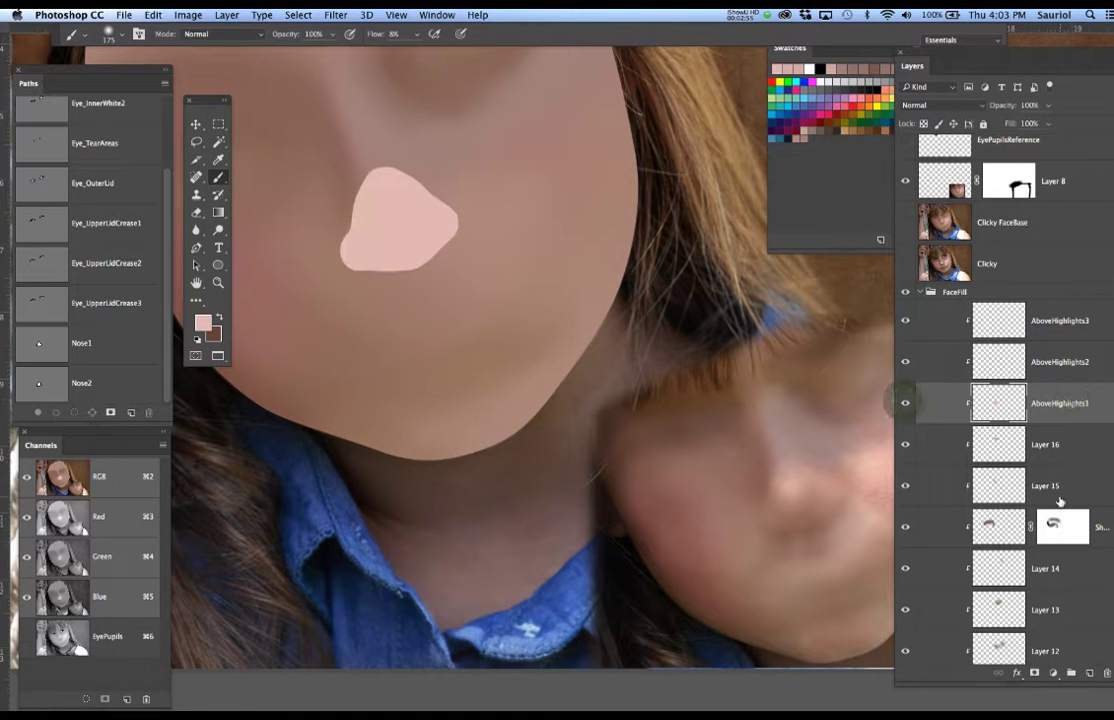
{"action": "left_click", "coordinate": [1035, 673]}
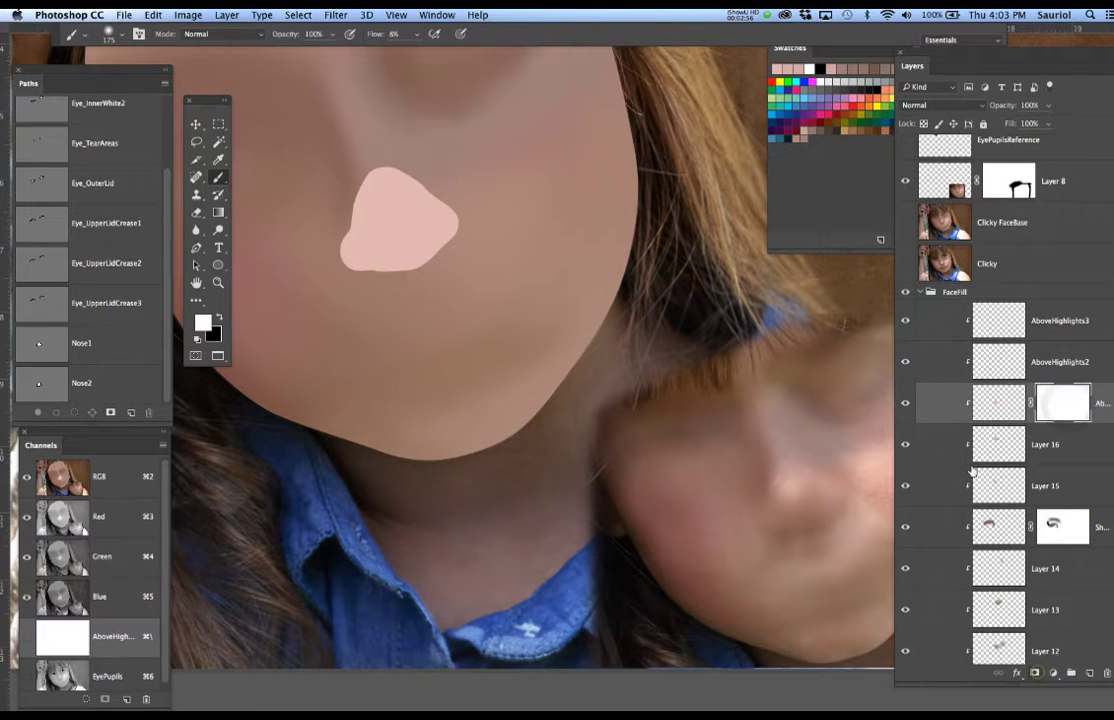
Soften the pink nose fill on AboveHighlights1 with a Gaussian Blur of 23.3 pixels radius.
{"action": "left_click", "coordinate": [1003, 404]}
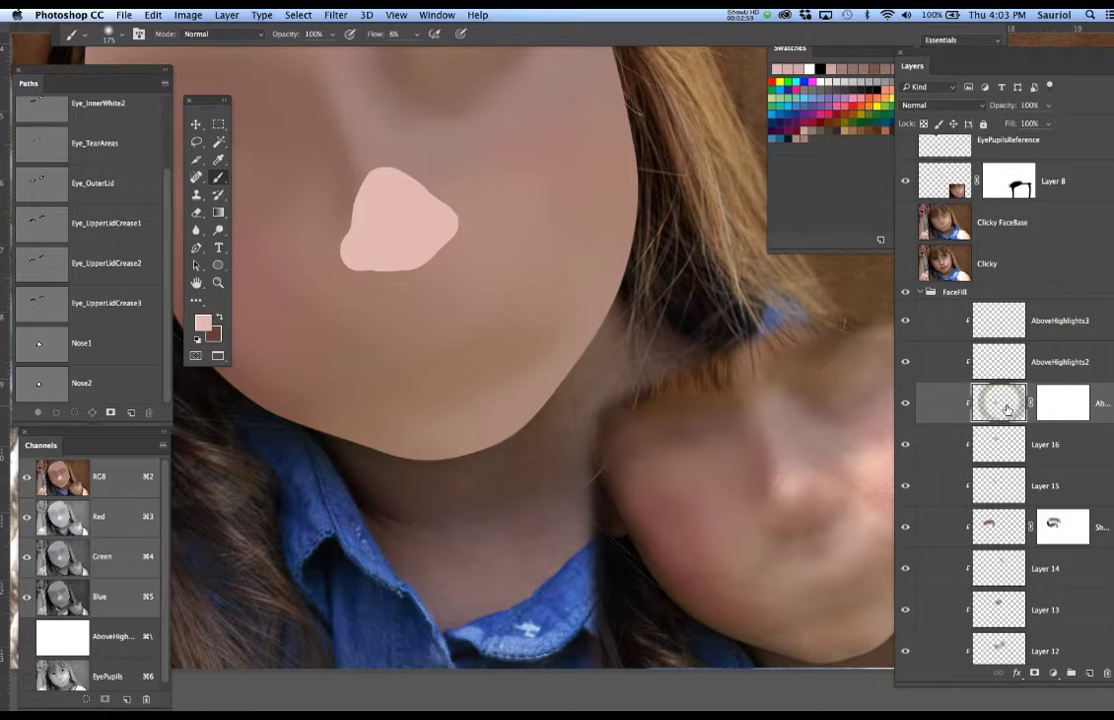
{"action": "left_click", "coordinate": [331, 15]}
{"action": "mouse_move", "coordinate": [400, 176]}
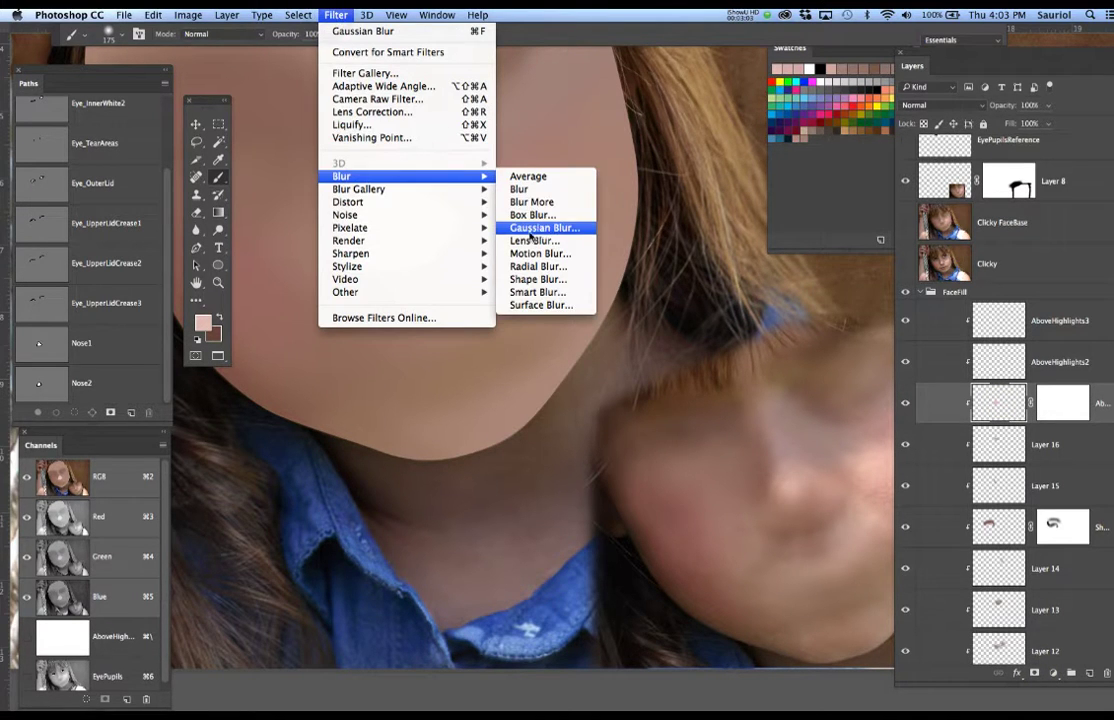
{"action": "left_click", "coordinate": [531, 229]}
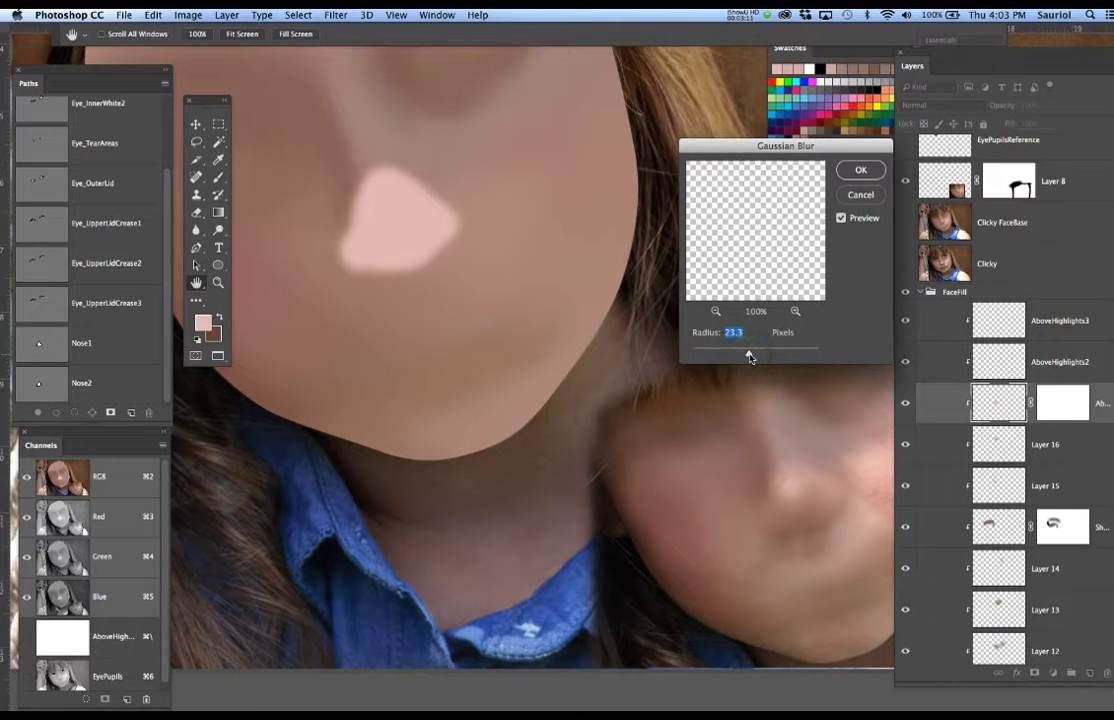
{"action": "left_click", "coordinate": [859, 170]}
Enlarge the brush to 1200 pixels and paint black on the AboveHighlights1 mask to hide the pink nose fill.
{"action": "key", "text": "b"}
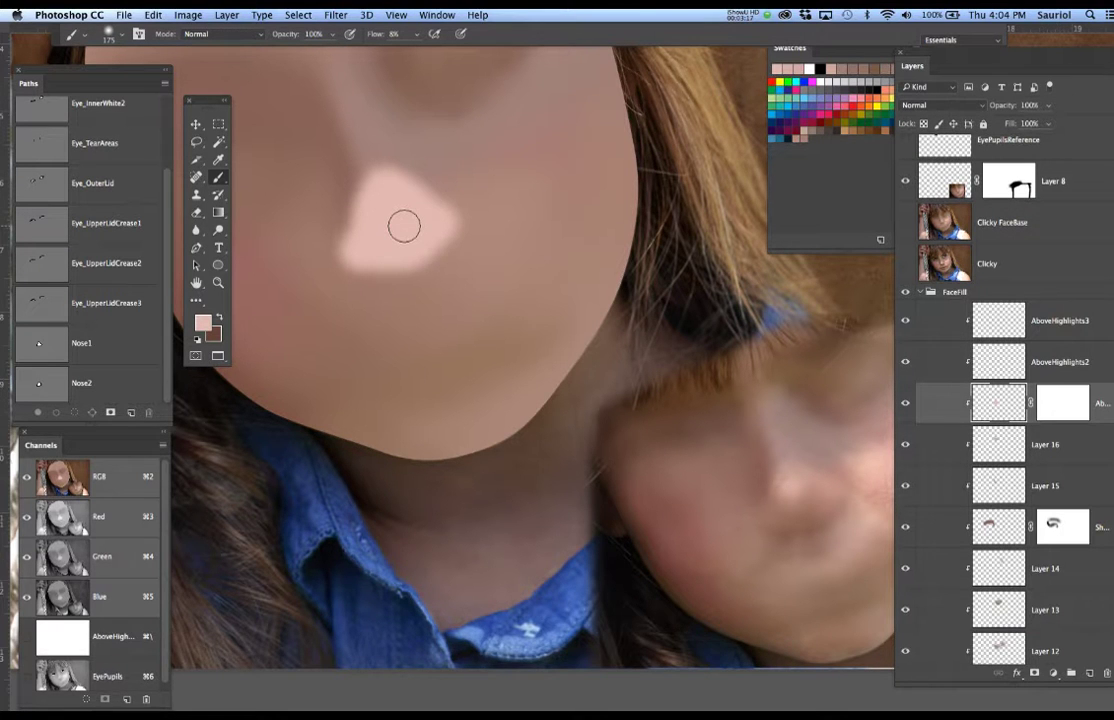
{"action": "key", "text": "bracketright"}
{"action": "key", "text": "bracketright"}
{"action": "key", "text": "bracketright"}
{"action": "key", "text": "bracketright"}
{"action": "key", "text": "bracketright"}
{"action": "key", "text": "bracketright"}
{"action": "key", "text": "bracketright"}
{"action": "key", "text": "bracketright"}
{"action": "key", "text": "bracketright"}
{"action": "key", "text": "bracketright"}
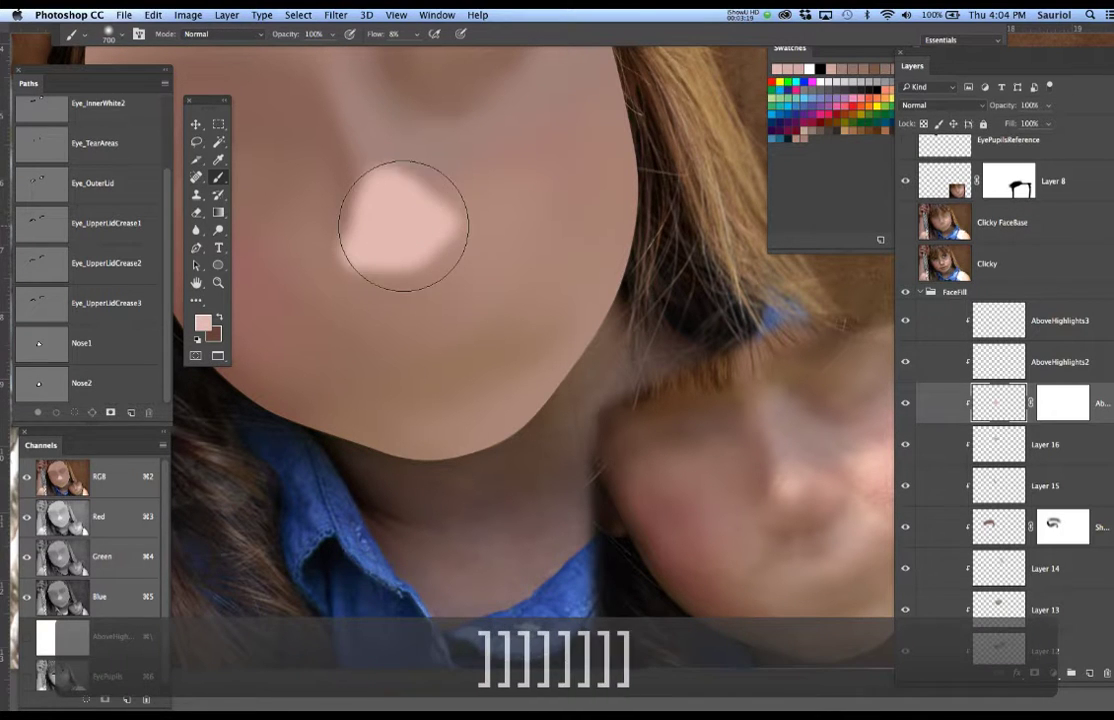
{"action": "key", "text": "bracketright"}
{"action": "key", "text": "bracketright"}
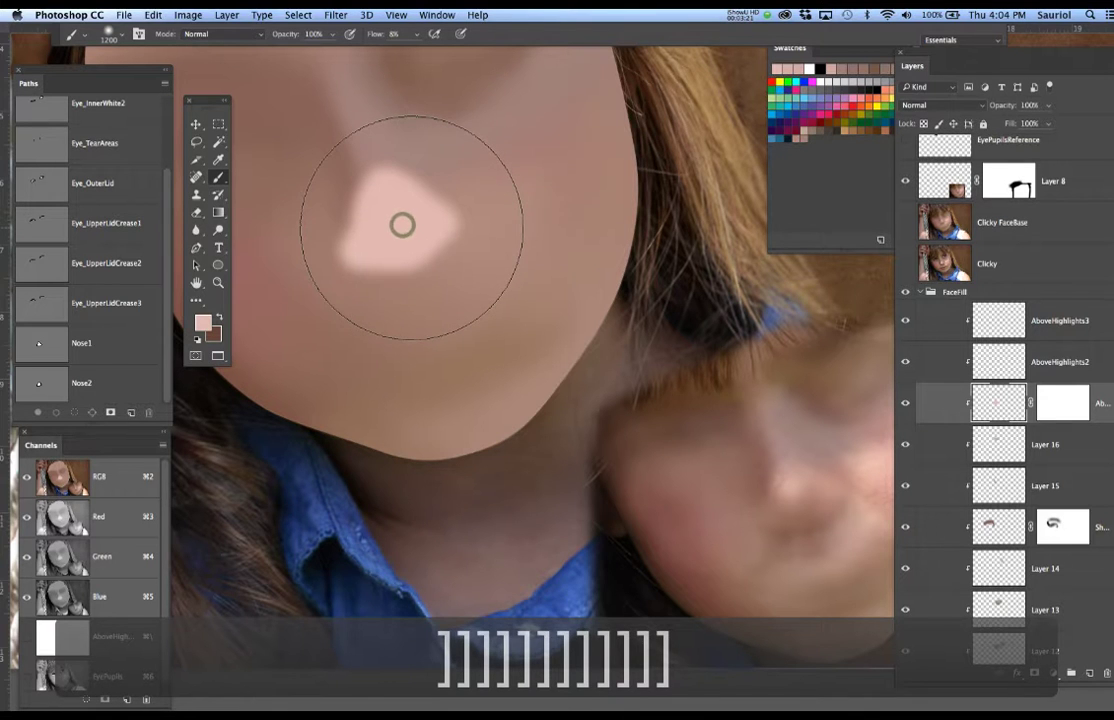
{"action": "key", "text": "super+z"}
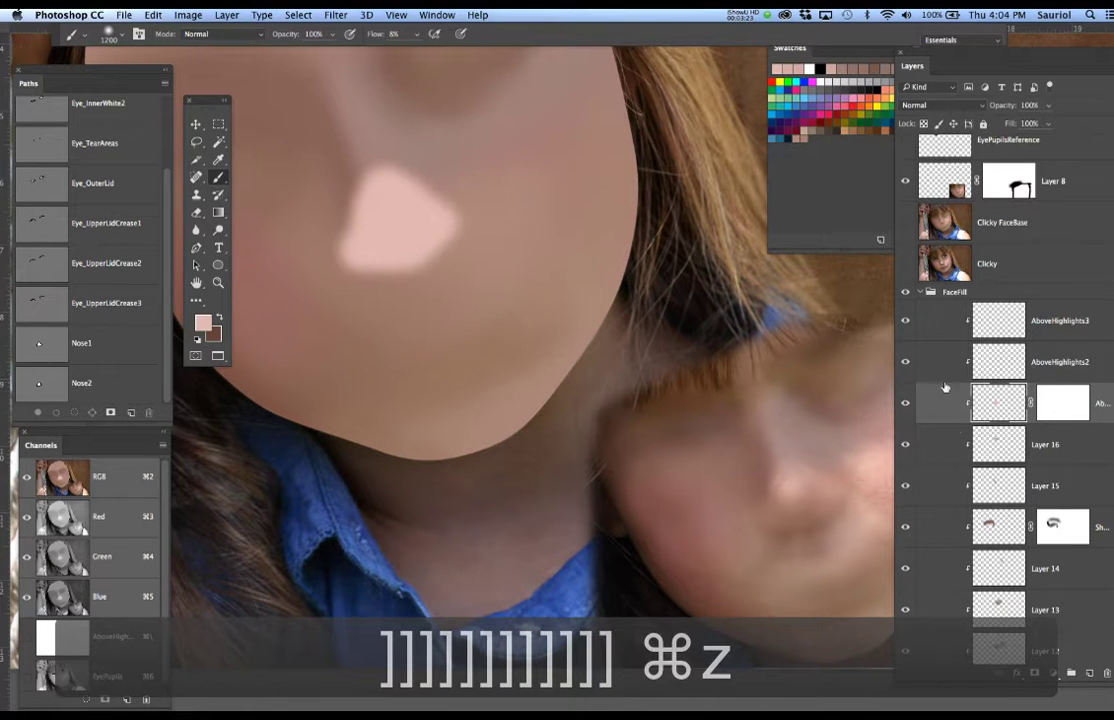
{"action": "left_click", "coordinate": [1079, 406]}
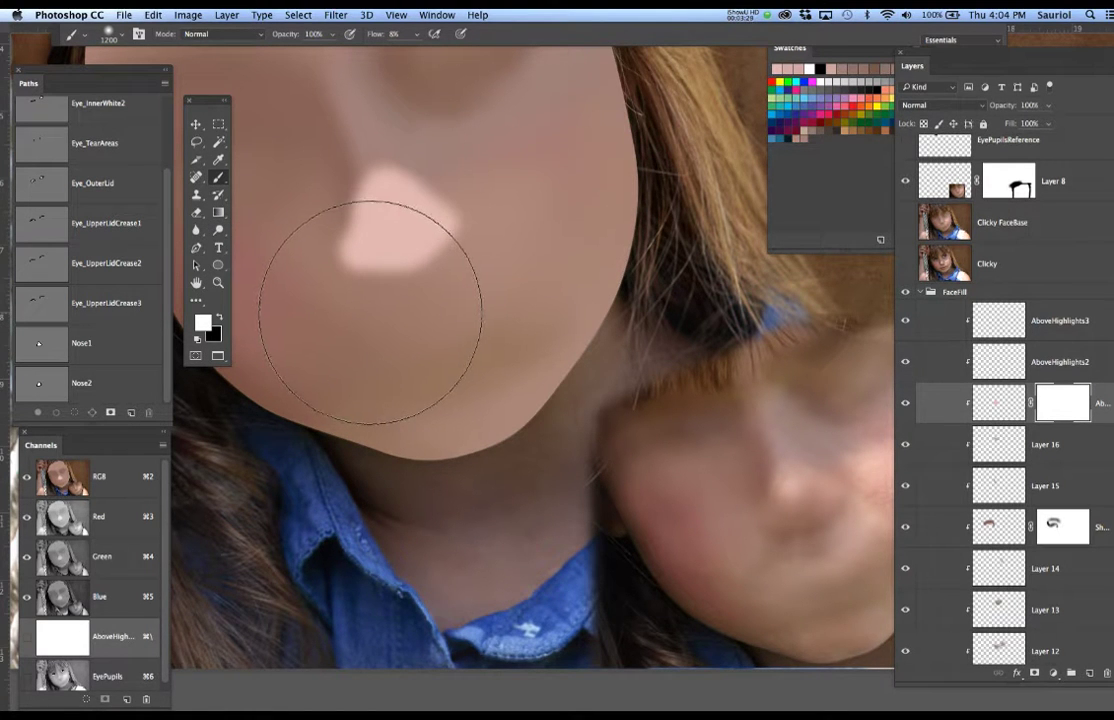
{"action": "key", "text": "x"}
{"action": "mouse_move", "coordinate": [407, 231]}
{"action": "left_mouse_down"}
{"action": "mouse_move", "coordinate": [371, 233]}
{"action": "mouse_move", "coordinate": [388, 235]}
{"action": "mouse_move", "coordinate": [347, 241]}
{"action": "mouse_move", "coordinate": [476, 229]}
{"action": "mouse_move", "coordinate": [369, 225]}
{"action": "mouse_move", "coordinate": [424, 225]}
{"action": "mouse_move", "coordinate": [366, 228]}
{"action": "mouse_move", "coordinate": [415, 226]}
{"action": "mouse_move", "coordinate": [441, 255]}
{"action": "mouse_move", "coordinate": [410, 262]}
{"action": "left_mouse_up"}
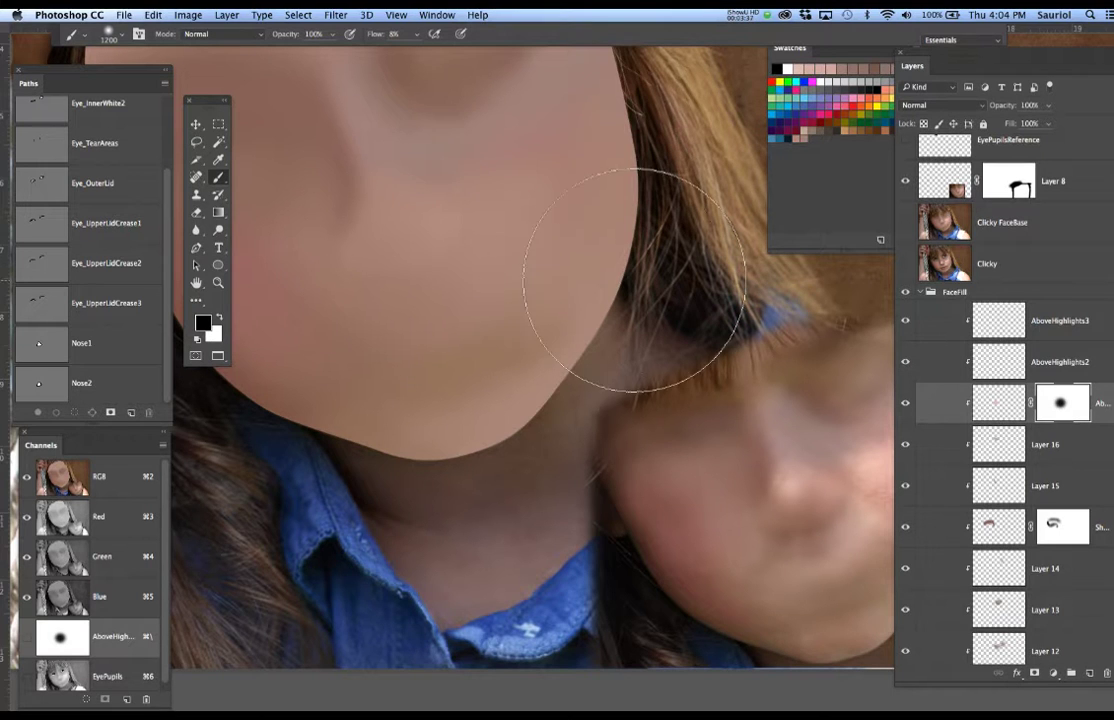
Show the Clicky FaceBase reference and paint white on the mask at the nose tip with a 250-pixel brush.
{"action": "left_click", "coordinate": [906, 223]}
{"action": "key", "text": "bracketleft"}
{"action": "key", "text": "bracketleft"}
{"action": "key", "text": "bracketleft"}
{"action": "key", "text": "bracketleft"}
{"action": "key", "text": "bracketleft"}
{"action": "key", "text": "bracketleft"}
{"action": "key", "text": "bracketleft"}
{"action": "key", "text": "bracketleft"}
{"action": "key", "text": "bracketleft"}
{"action": "key", "text": "bracketleft"}
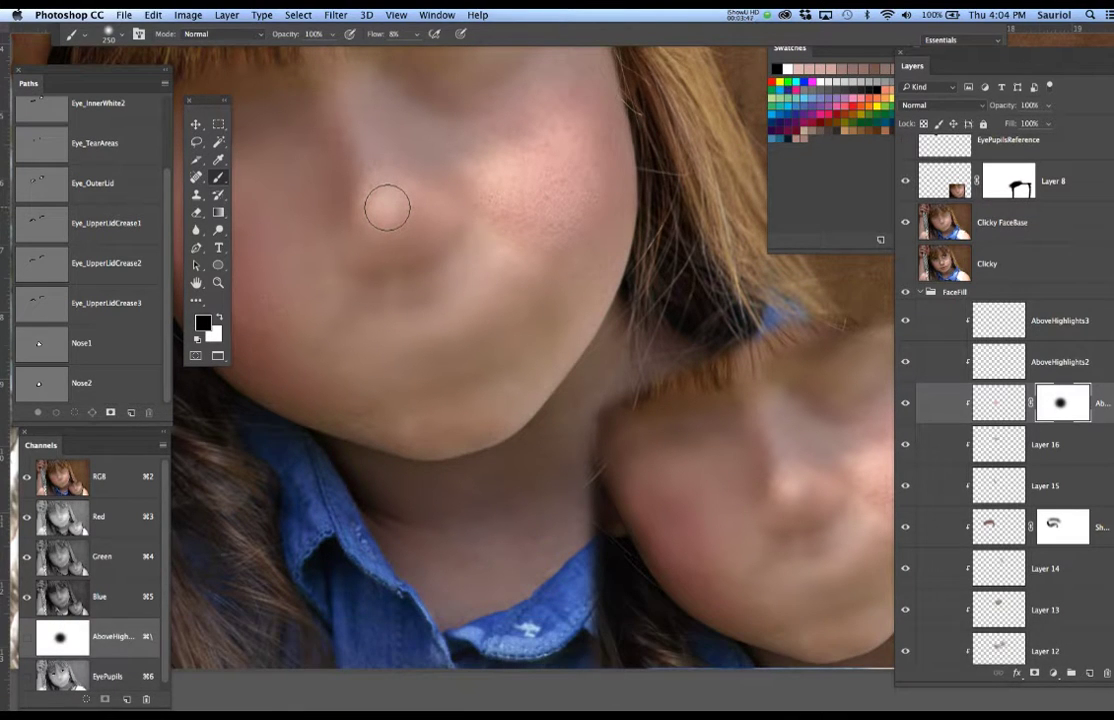
{"action": "key", "text": "x"}
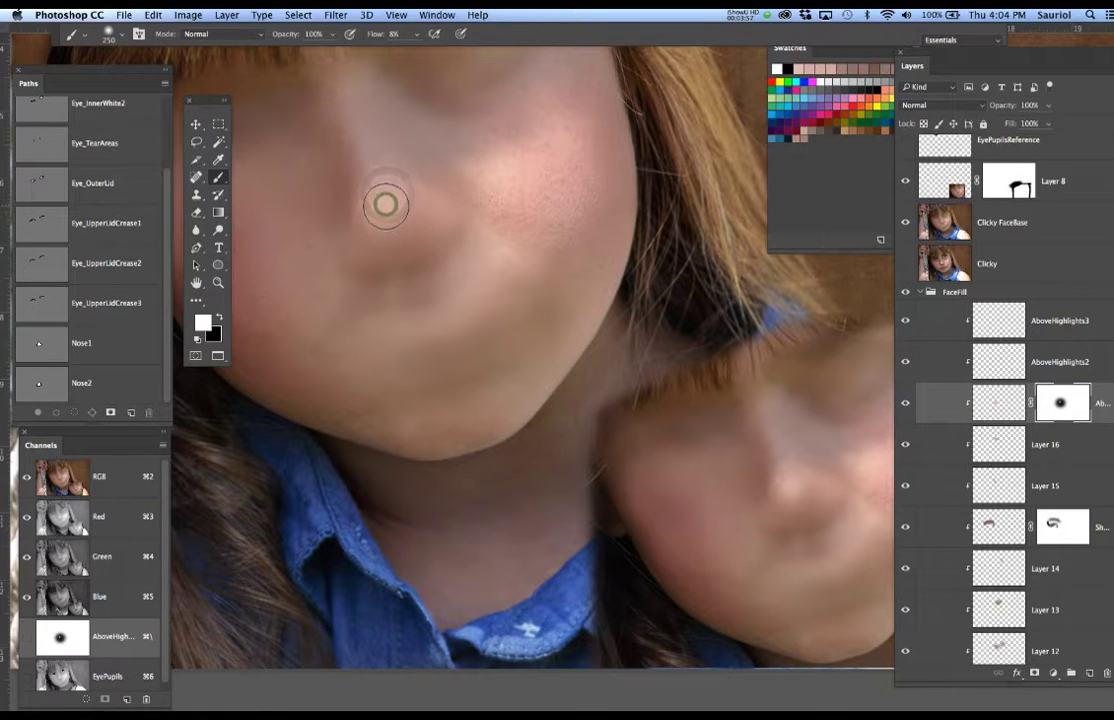
Reveal more of the nose-tip highlight on the mask with an adjusted 200-pixel white brush, and hide Clicky FaceBase.
{"action": "key", "text": "bracketleft"}
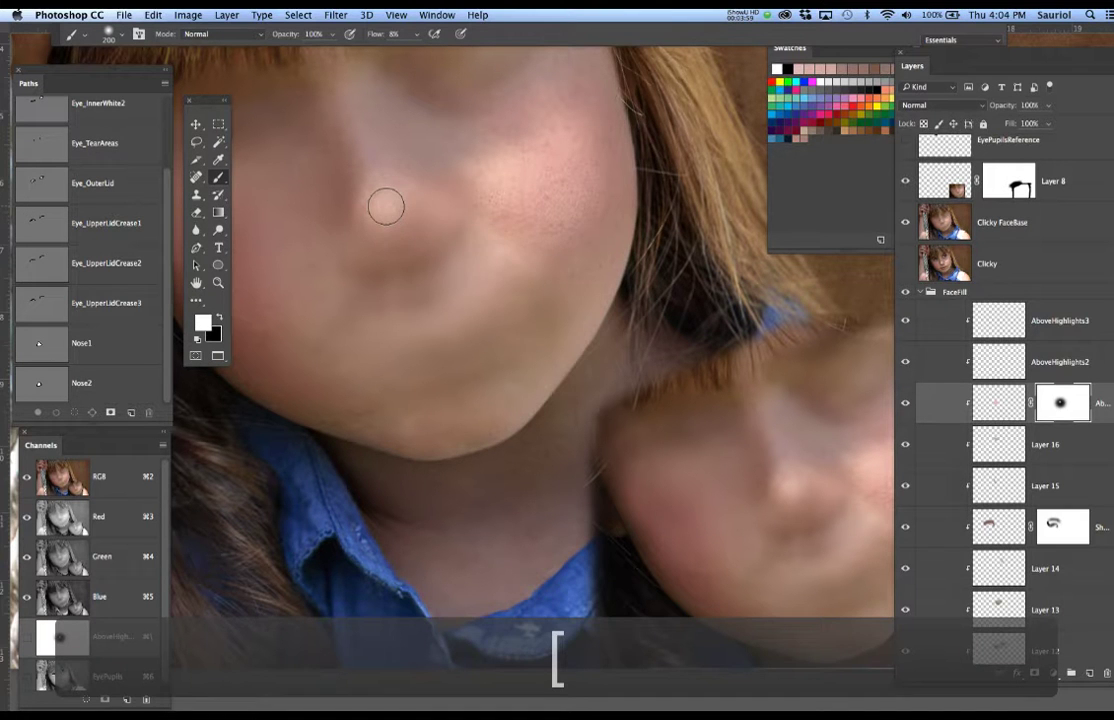
{"action": "right_click", "coordinate": [386, 206]}
{"action": "left_click_drag", "start_coordinate": [467, 272], "coordinate": [462, 272]}
{"action": "key", "text": "Return"}
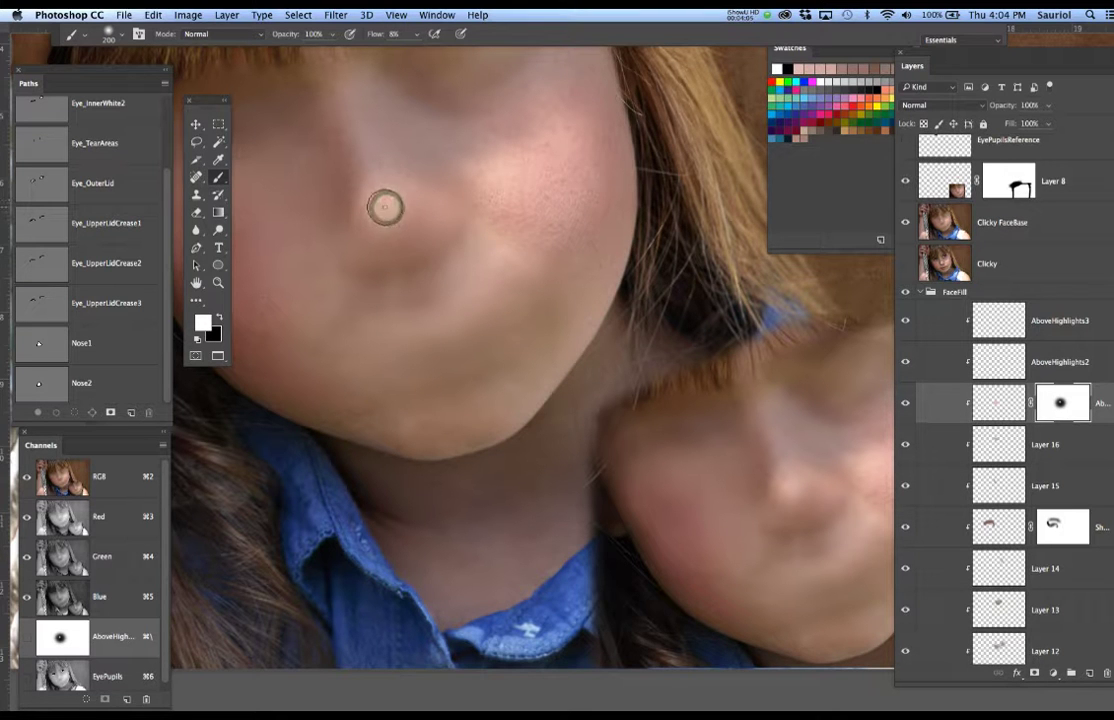
{"action": "left_click", "coordinate": [905, 222]}
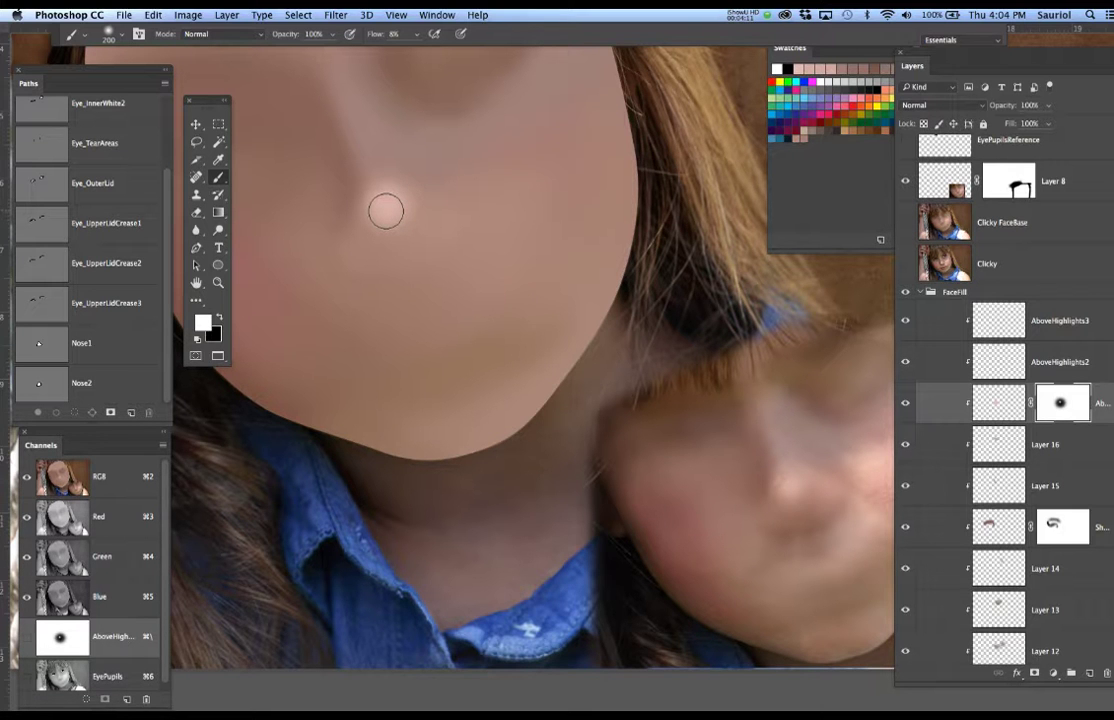
Soften the nose-tip highlight by painting black on the AboveHighlights1 mask with a 400-pixel brush.
{"action": "key", "text": "x"}
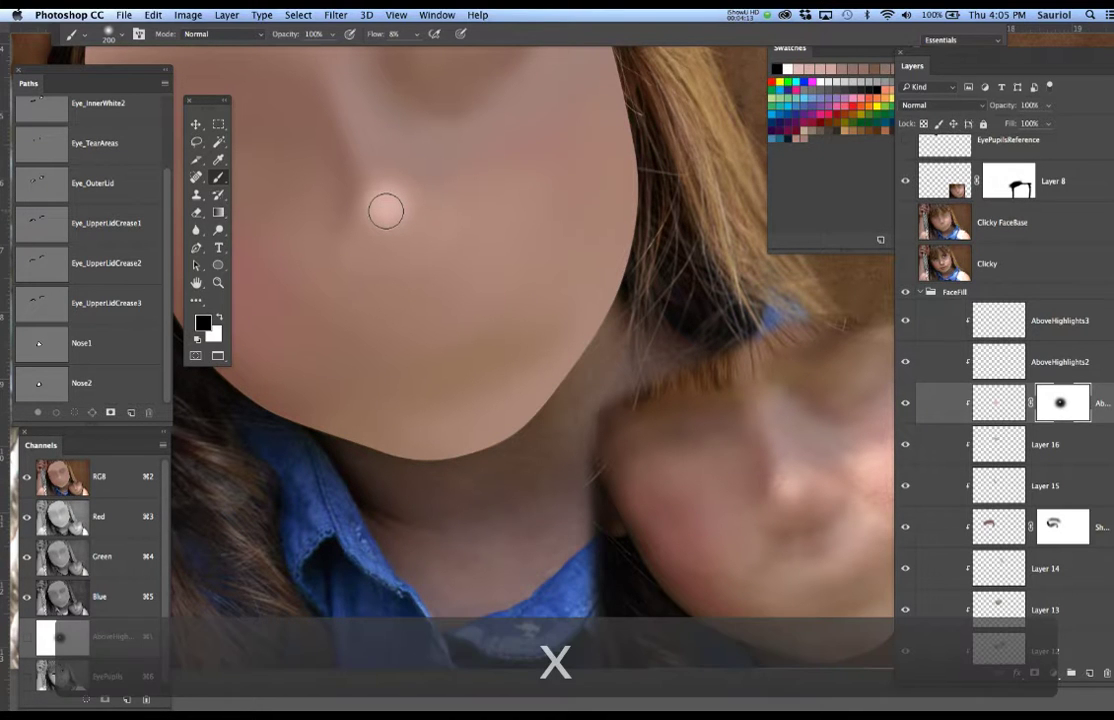
{"action": "key", "text": "bracketright"}
{"action": "key", "text": "bracketright"}
{"action": "key", "text": "bracketright"}
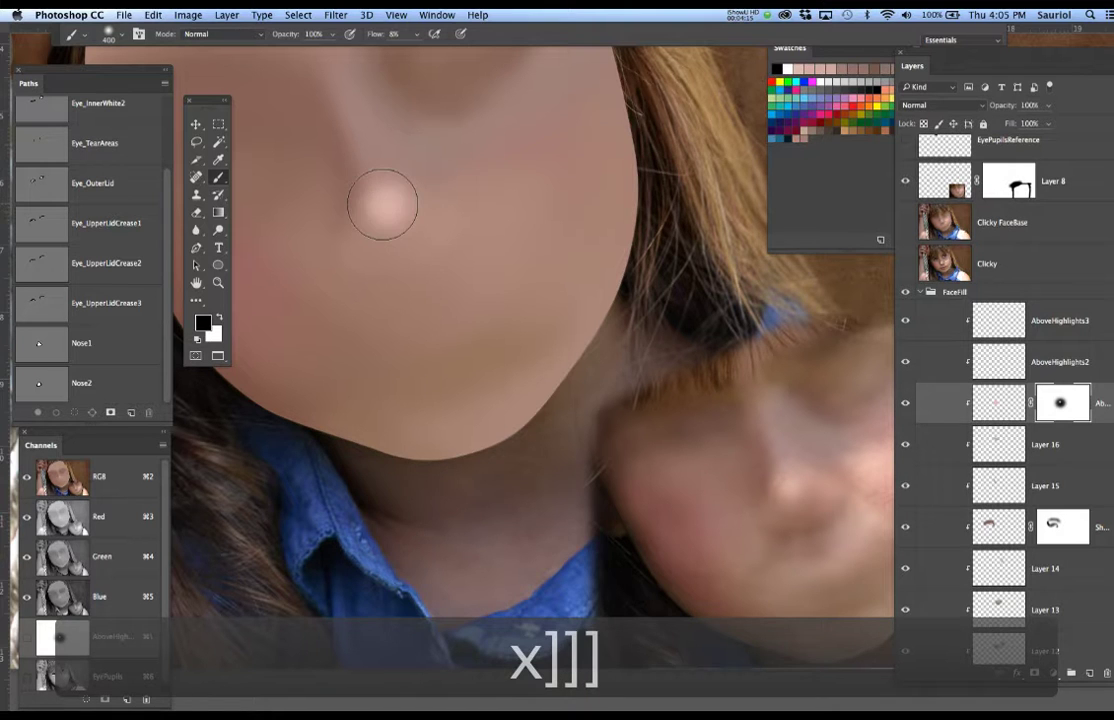
{"action": "left_click", "coordinate": [383, 204]}
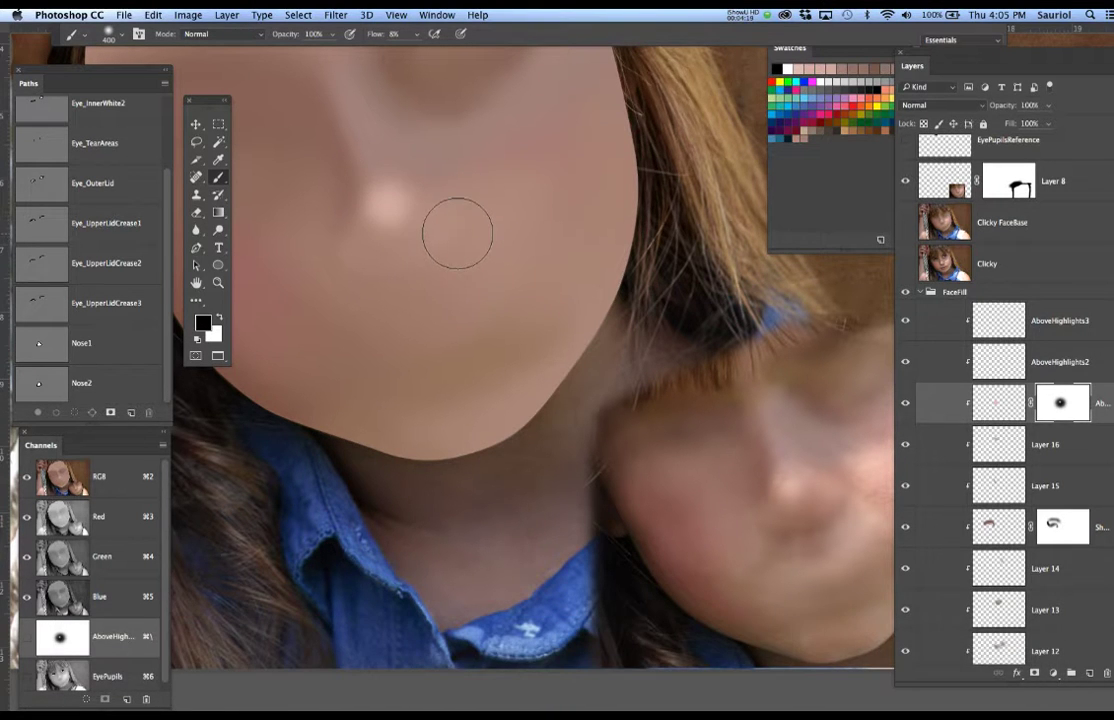
Paint white on the mask around the nose-tip highlight with a 300-pixel brush to blend its edges.
{"action": "key", "text": "x"}
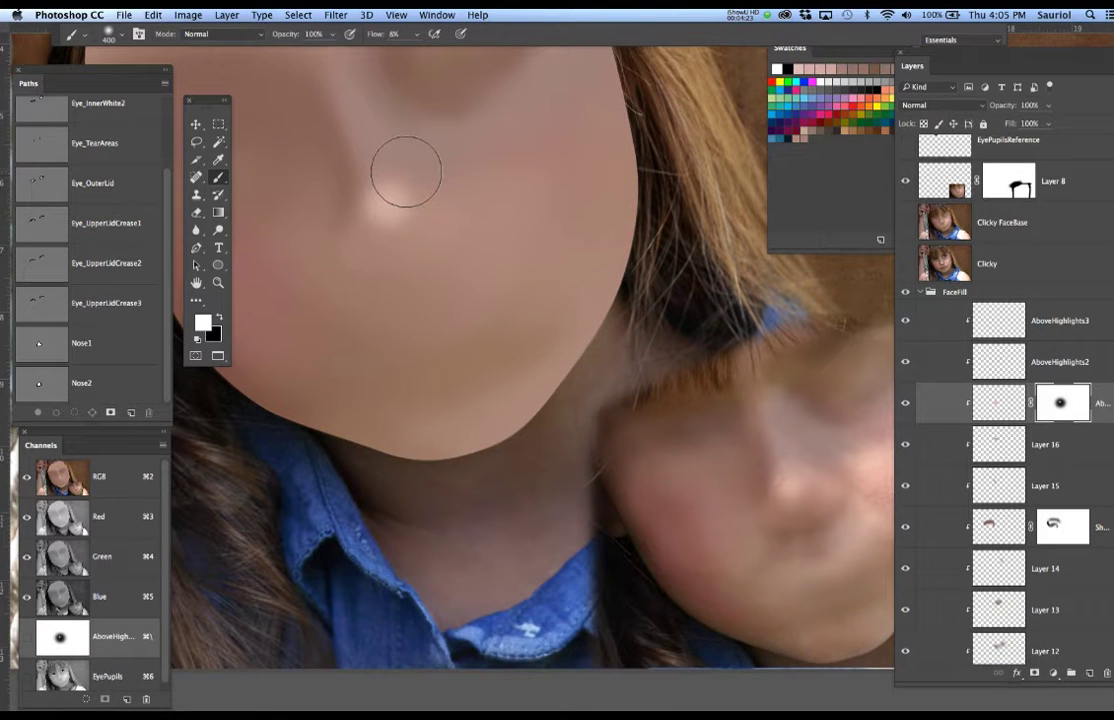
{"action": "key", "text": "bracketleft"}
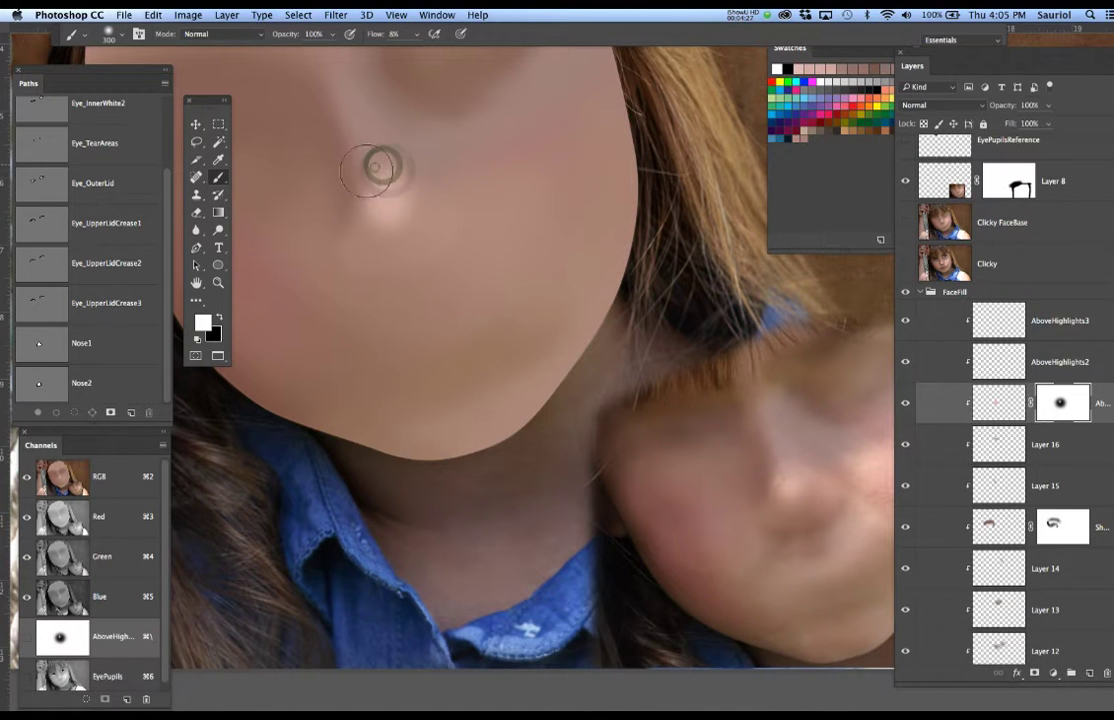
{"action": "mouse_move", "coordinate": [378, 166]}
{"action": "left_mouse_down"}
{"action": "mouse_move", "coordinate": [345, 207]}
{"action": "mouse_move", "coordinate": [343, 196]}
{"action": "left_mouse_up"}
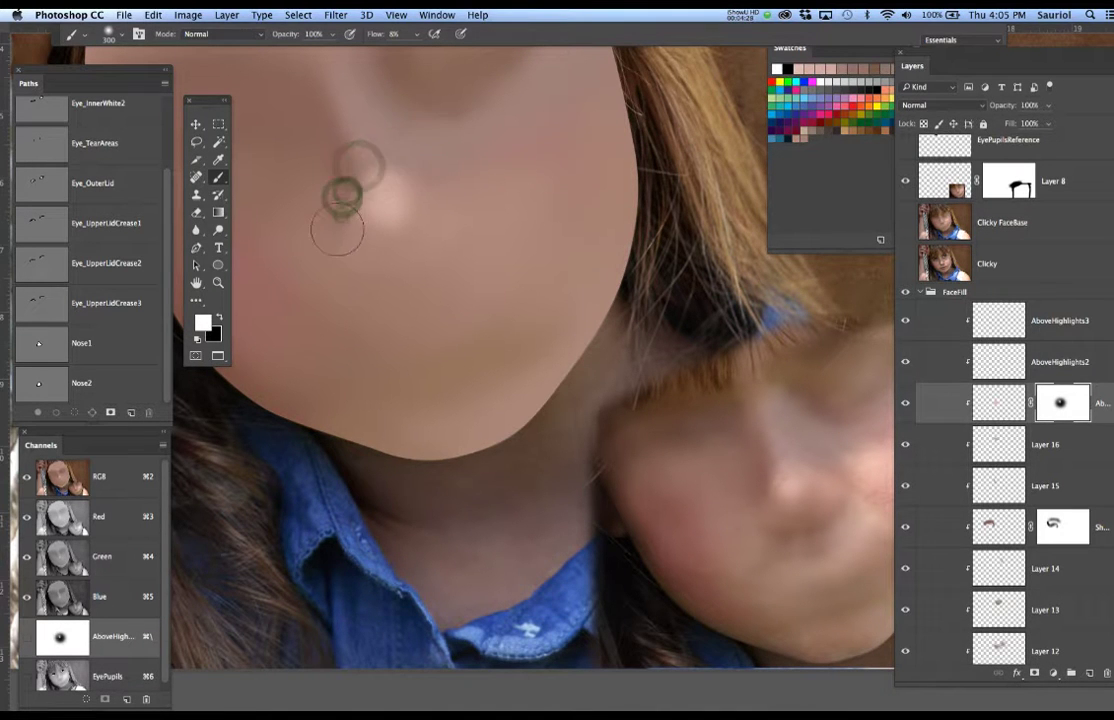
{"action": "left_click", "coordinate": [395, 160]}
{"action": "left_click", "coordinate": [422, 177]}
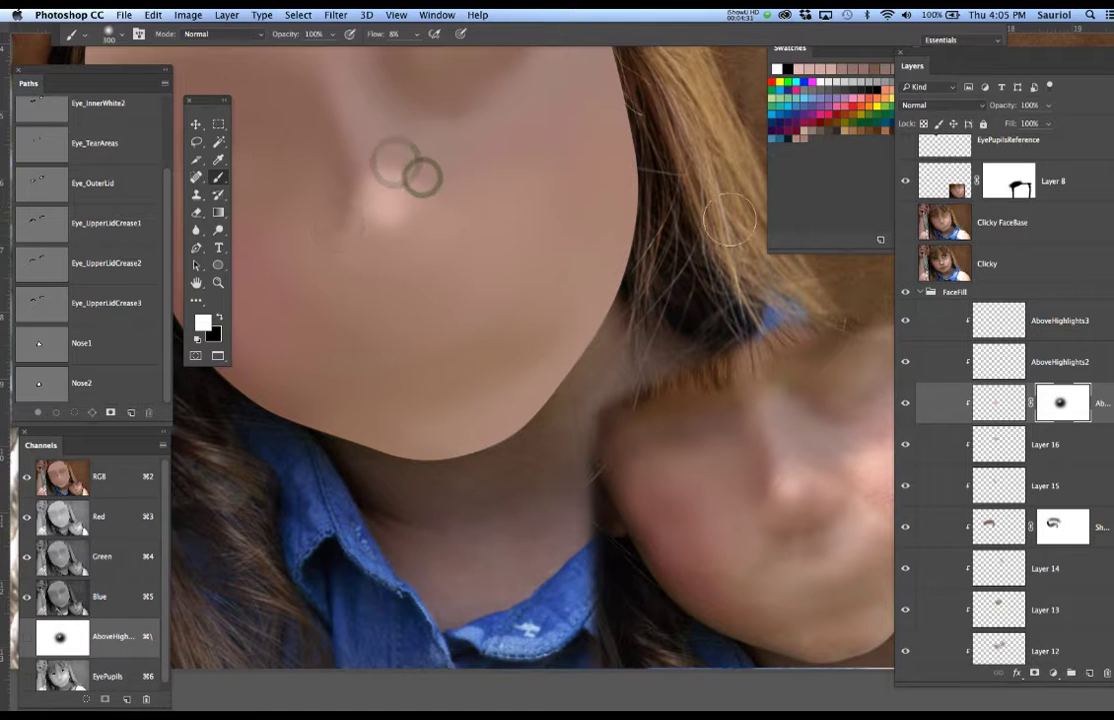
Compare the painted nose highlight with the Clicky reference photo by toggling the photo's visibility.
{"action": "left_click", "coordinate": [905, 263]}
{"action": "left_click", "coordinate": [905, 263]}
{"action": "left_click", "coordinate": [905, 263]}
{"action": "left_click", "coordinate": [905, 263]}
{"action": "left_click", "coordinate": [905, 263]}
{"action": "left_click", "coordinate": [905, 263]}
{"action": "left_click", "coordinate": [905, 263]}
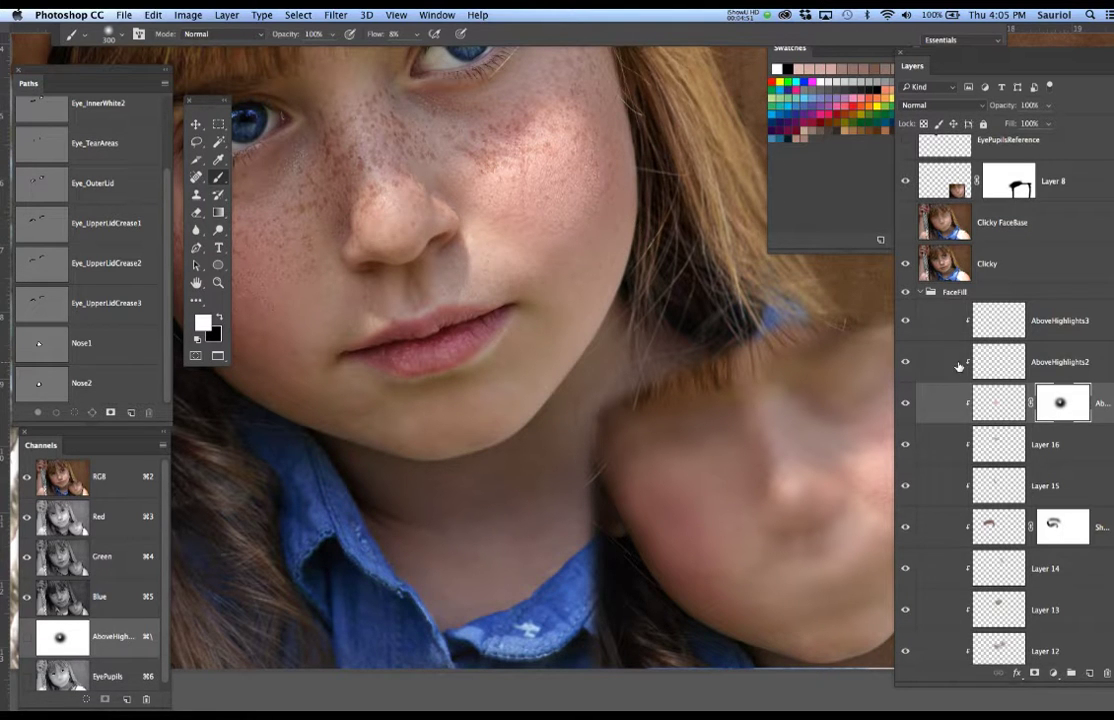
{"action": "left_click", "coordinate": [905, 268]}
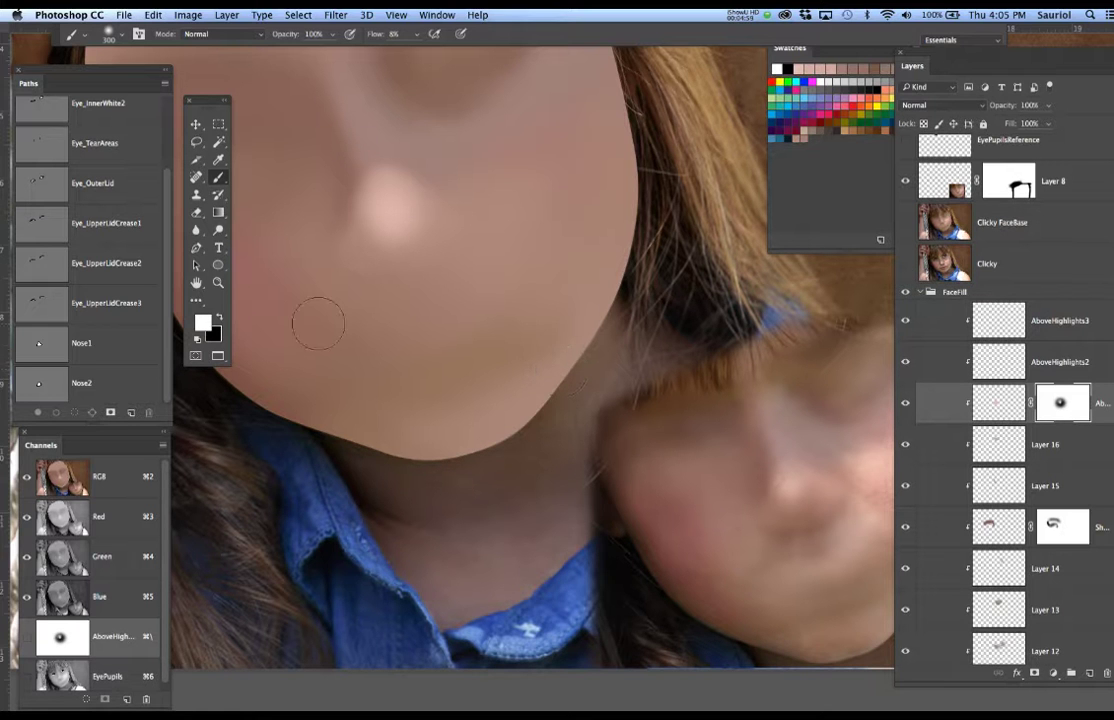
Load the Nose2 path as a selection, show the Clicky reference photo and hide the selection edges.
{"action": "left_click", "coordinate": [42, 385]}
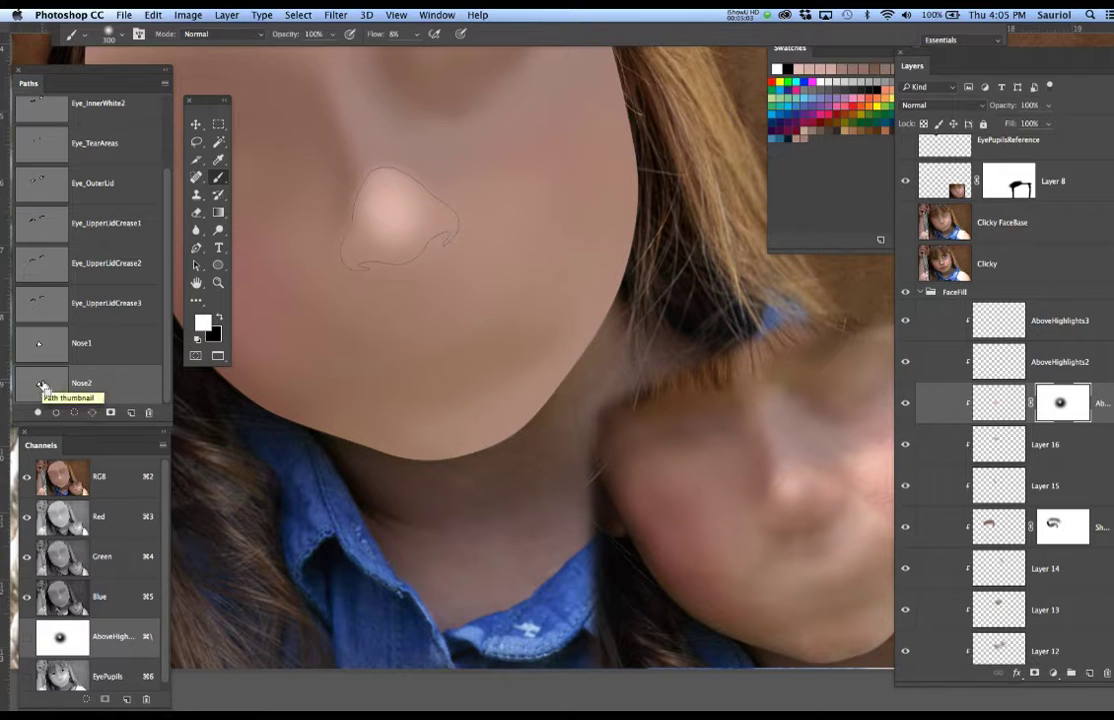
{"action": "left_click", "coordinate": [42, 385], "text": "super"}
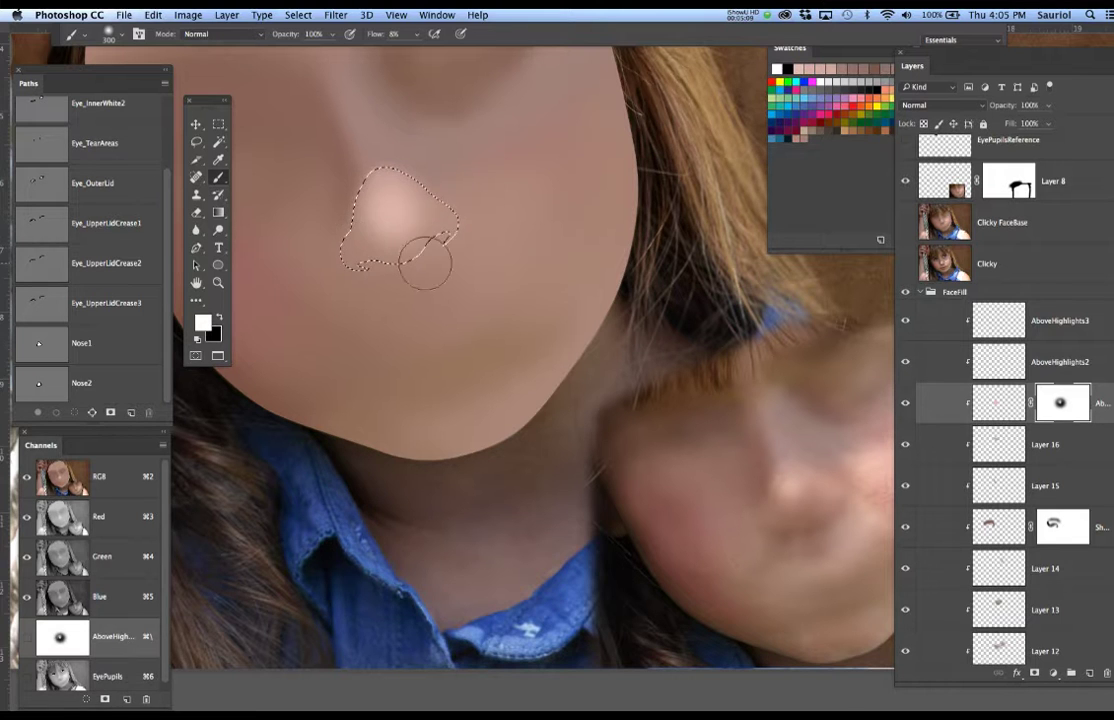
{"action": "left_click", "coordinate": [906, 226]}
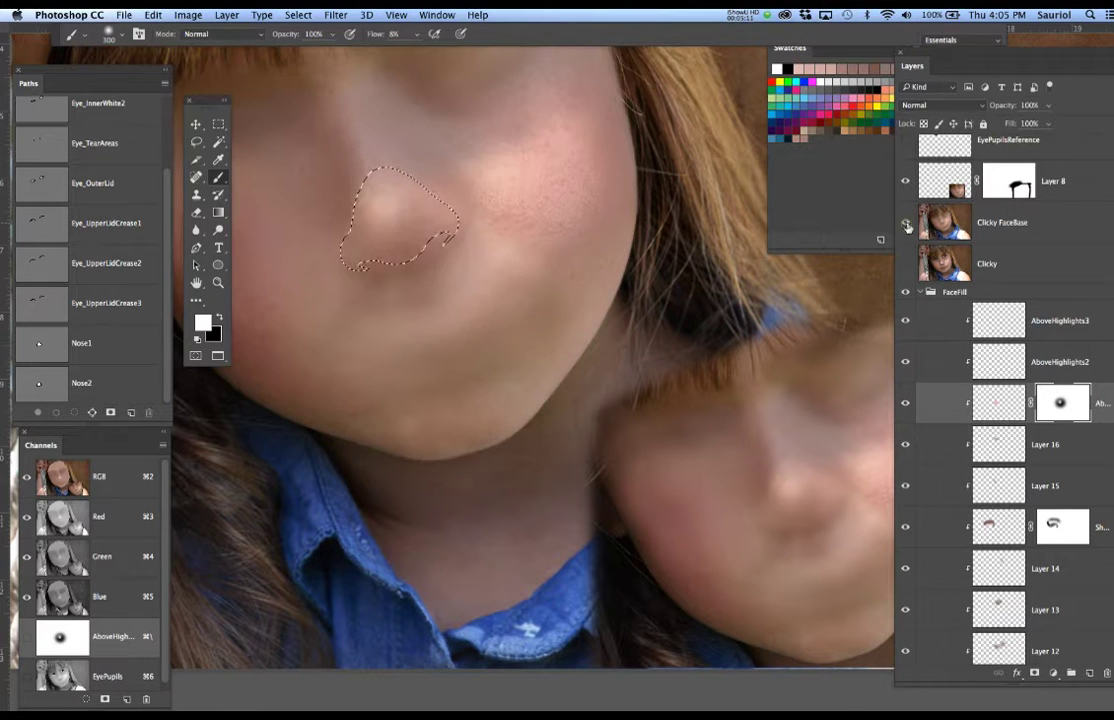
{"action": "left_click", "coordinate": [906, 226]}
{"action": "left_click", "coordinate": [905, 266]}
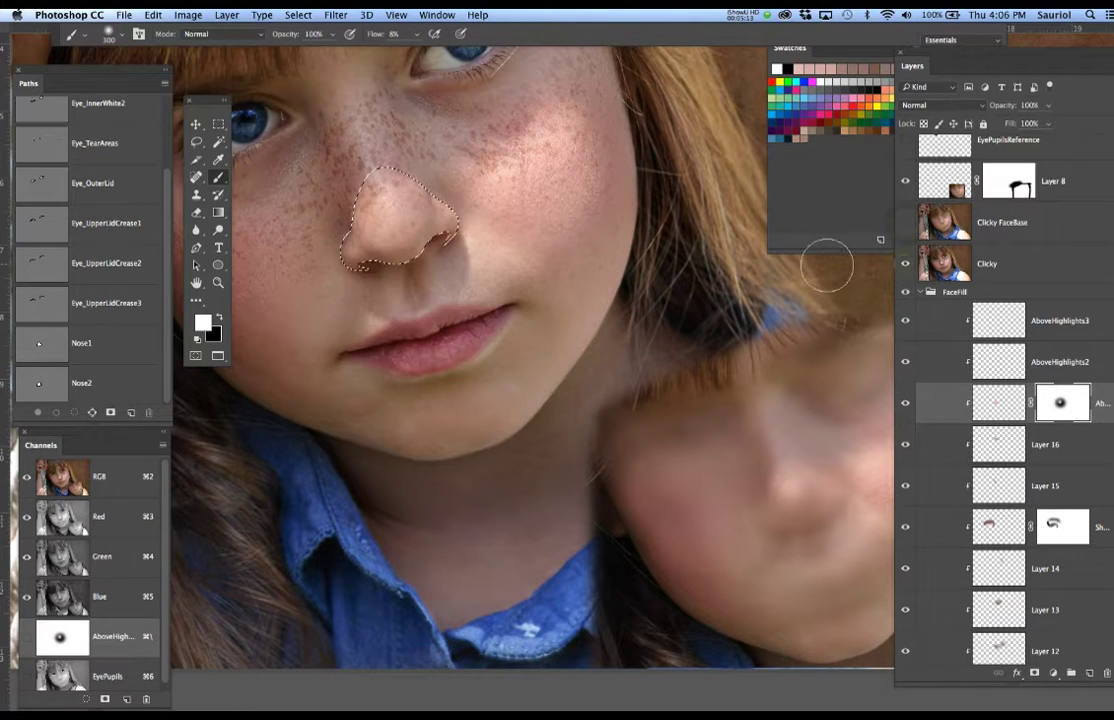
{"action": "key", "text": "super+h"}
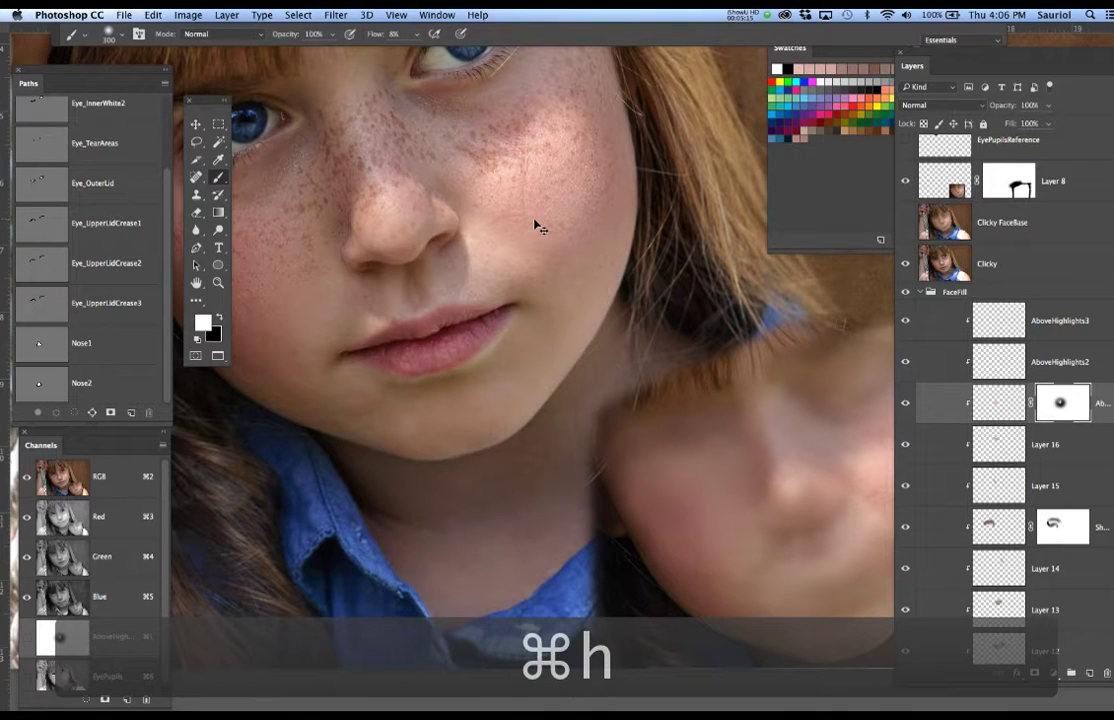
Feather the nose selection by 3 pixels and hide the selection edges.
{"action": "scroll", "coordinate": [385, 200], "scroll_direction": "up", "scroll_amount": 3}
{"action": "scroll", "coordinate": [383, 204], "scroll_direction": "up", "scroll_amount": 2}
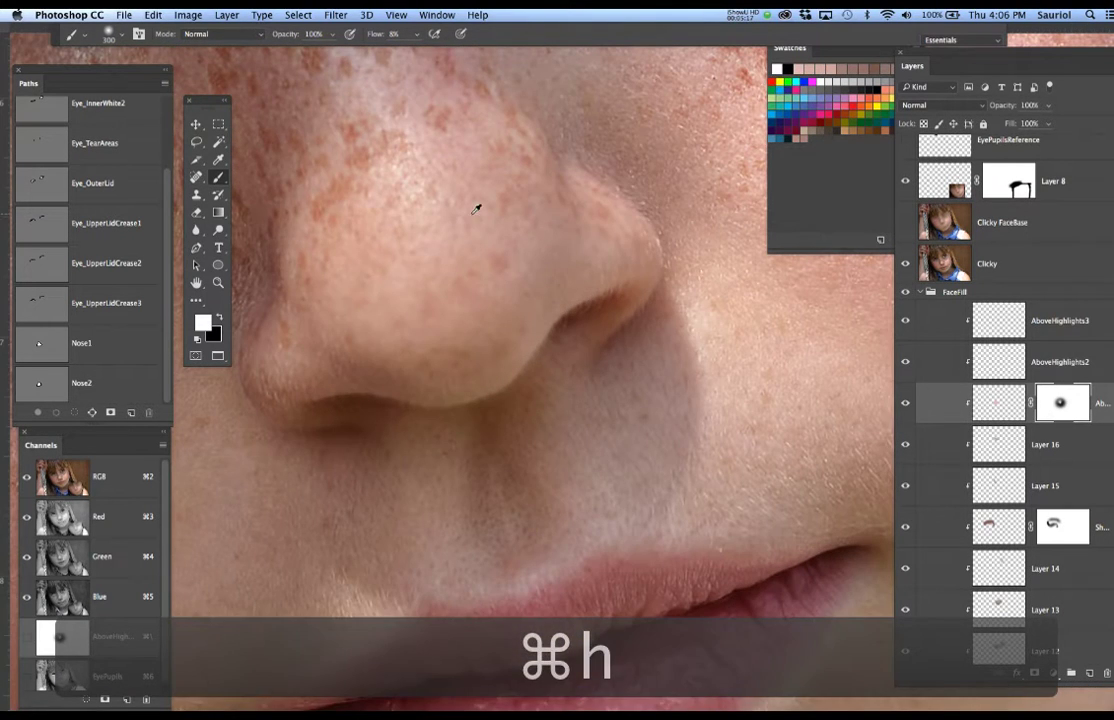
{"action": "scroll", "coordinate": [545, 200], "scroll_direction": "down", "scroll_amount": 3}
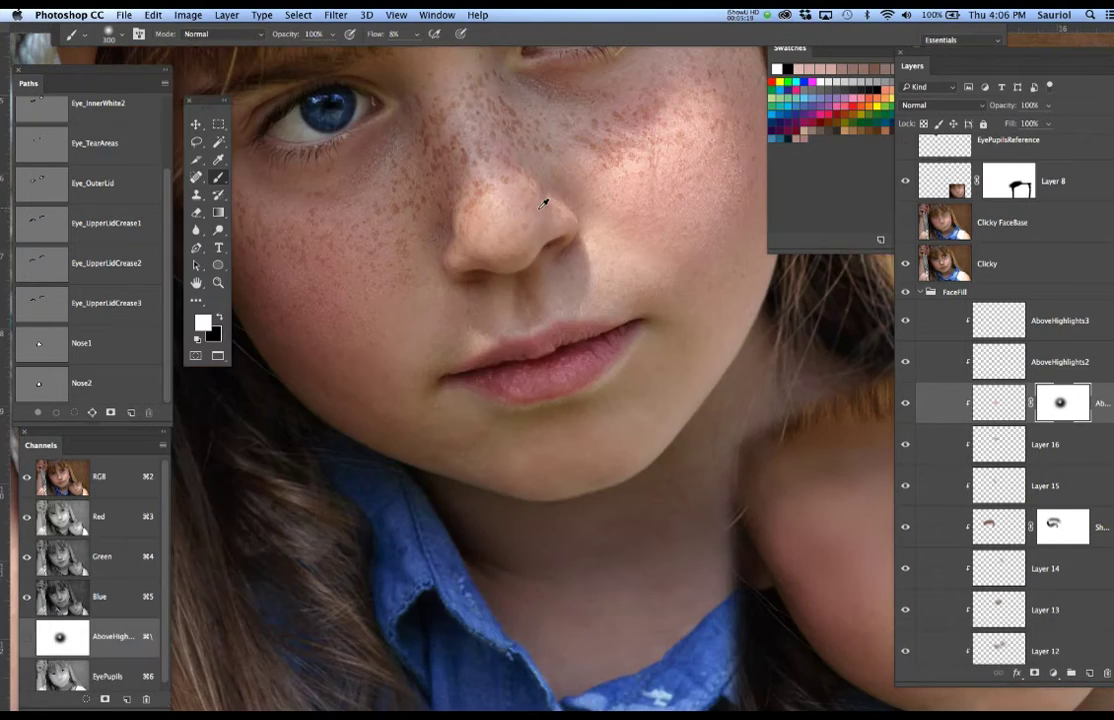
{"action": "scroll", "coordinate": [545, 200], "scroll_direction": "up", "scroll_amount": 2}
{"action": "left_click", "coordinate": [295, 14]}
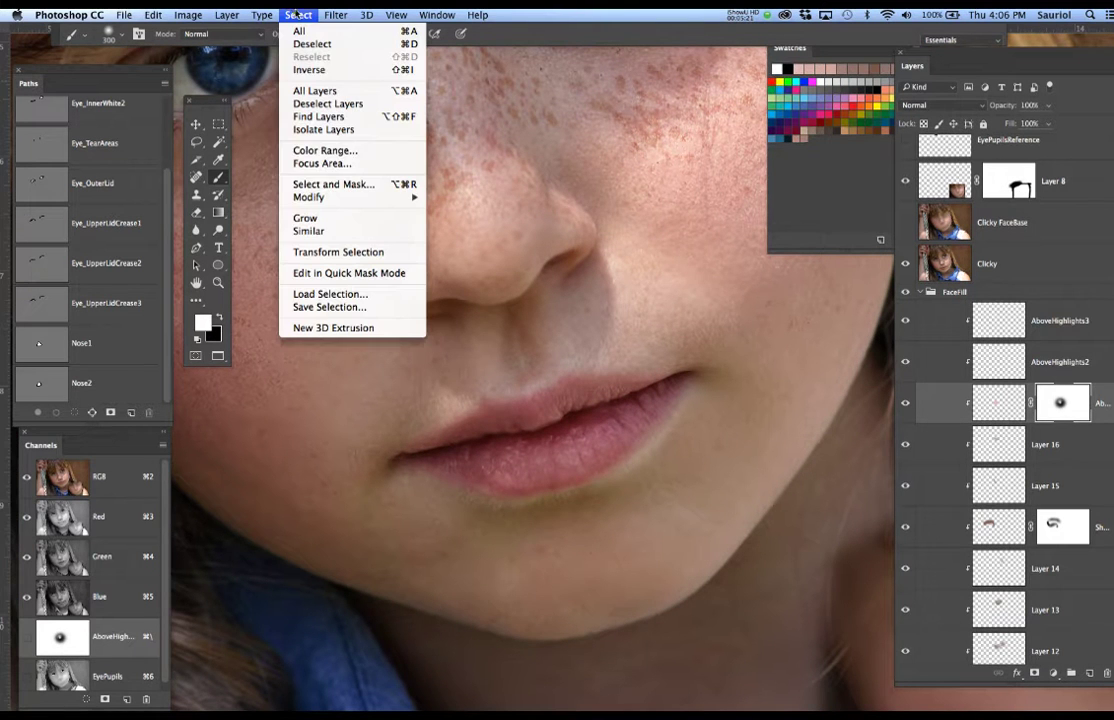
{"action": "mouse_move", "coordinate": [405, 197]}
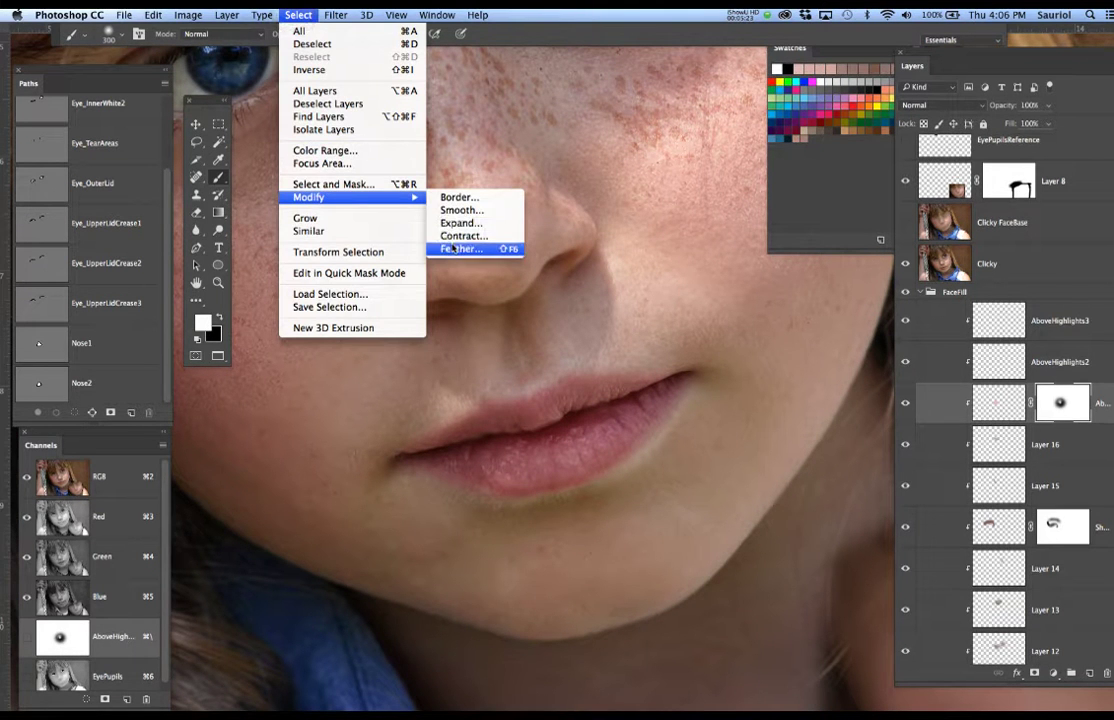
{"action": "key", "text": "Escape"}
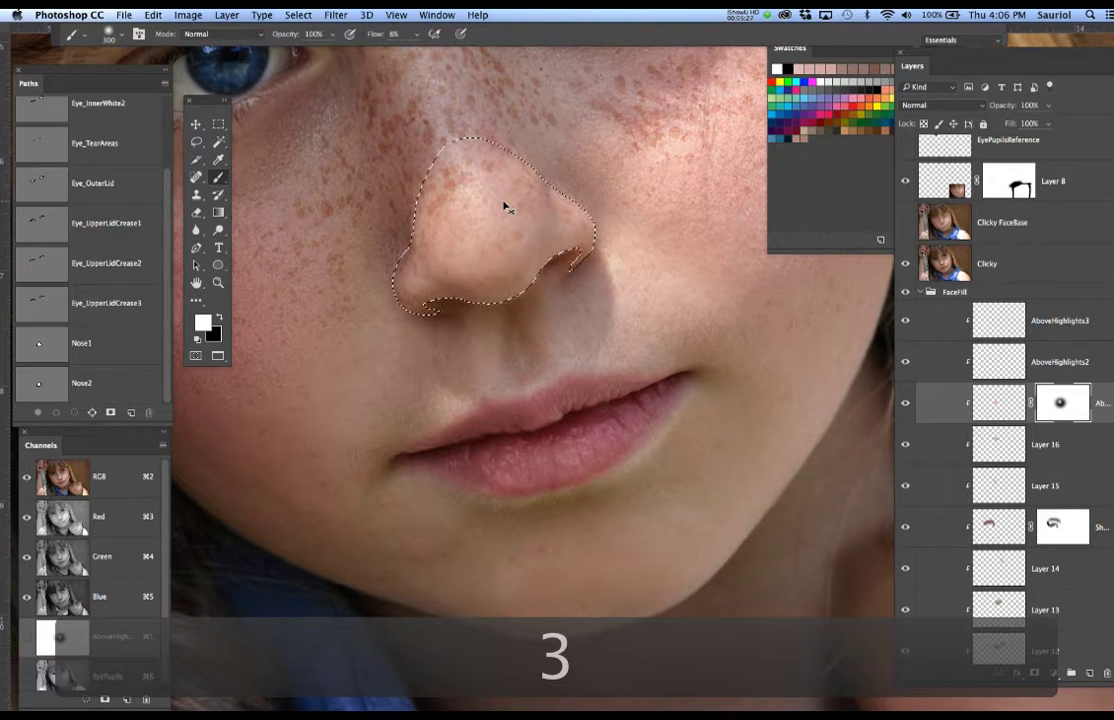
{"action": "key", "text": "super+h"}
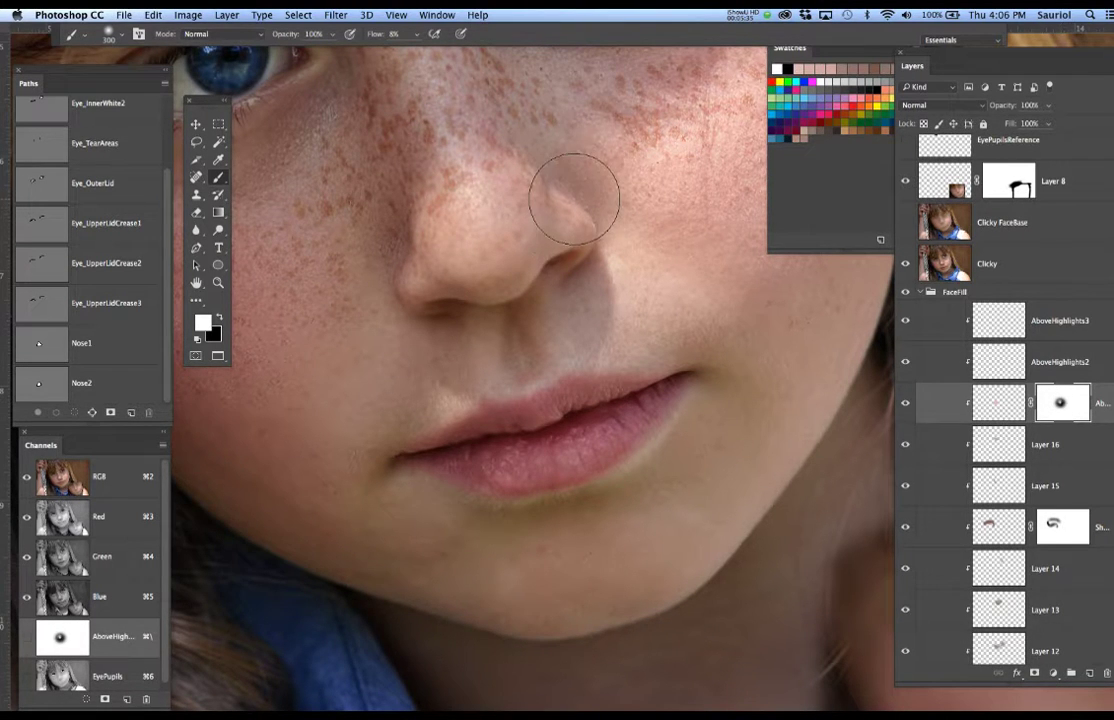
Paint white over both nostril wings on the AboveHighlights1 mask with a 125-pixel brush.
{"action": "key", "text": "bracketleft"}
{"action": "key", "text": "bracketleft"}
{"action": "key", "text": "bracketleft"}
{"action": "key", "text": "bracketleft"}
{"action": "key", "text": "bracketleft"}
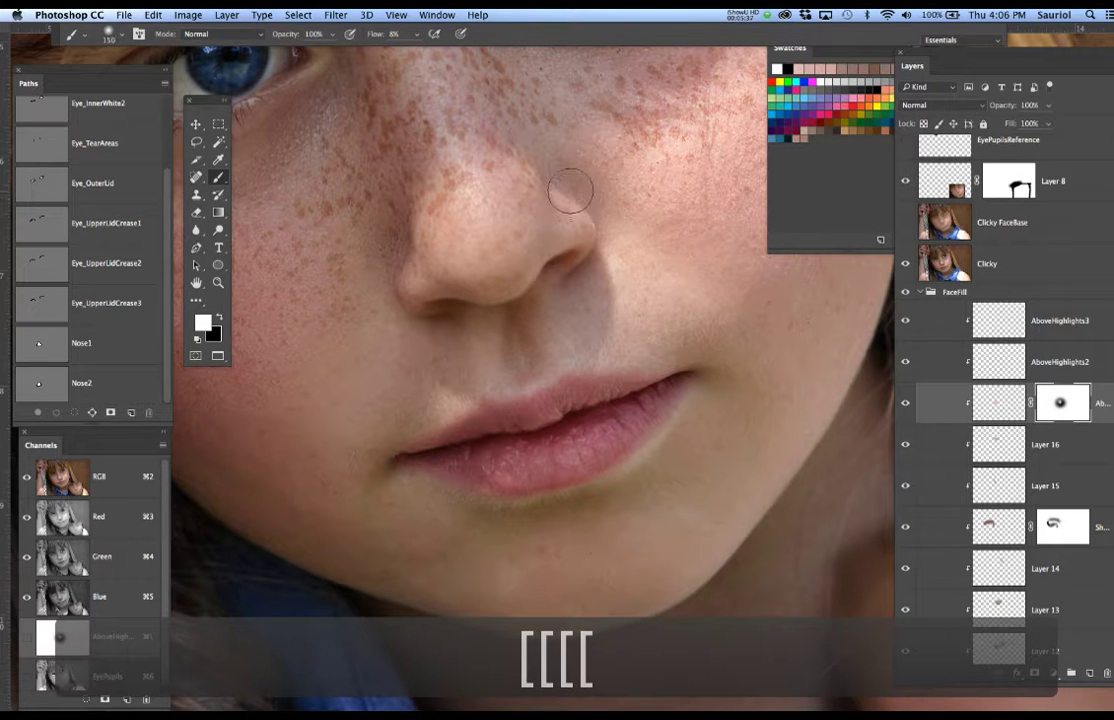
{"action": "left_click_drag", "start_coordinate": [563, 196], "coordinate": [572, 208]}
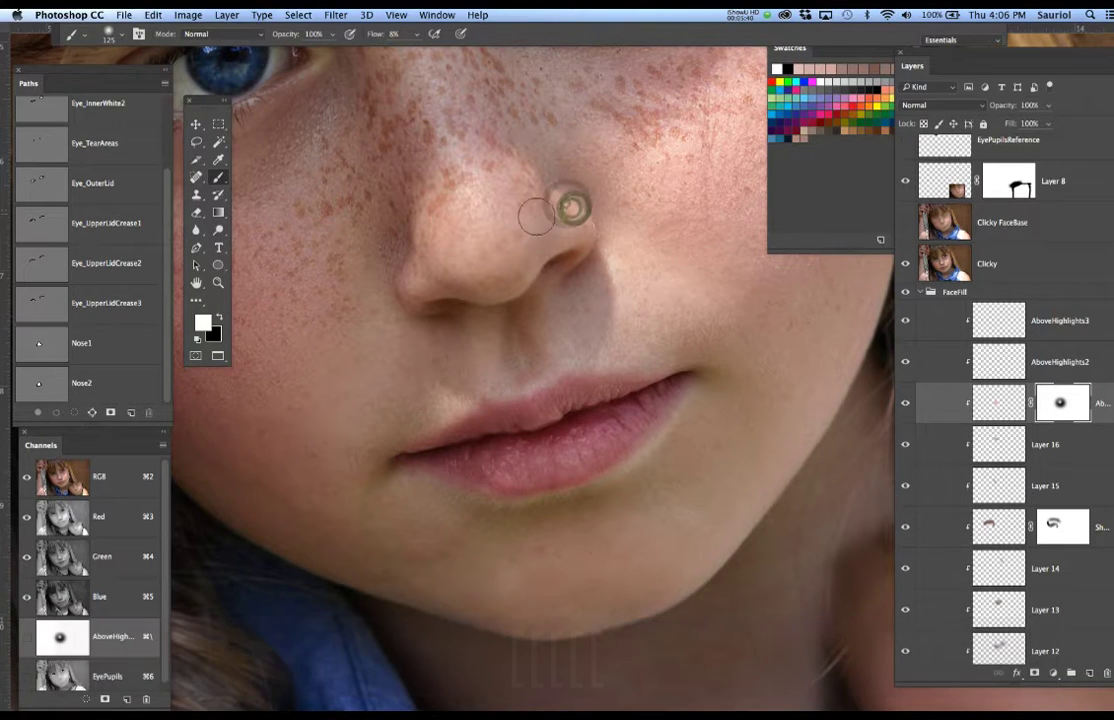
{"action": "left_click", "coordinate": [405, 271]}
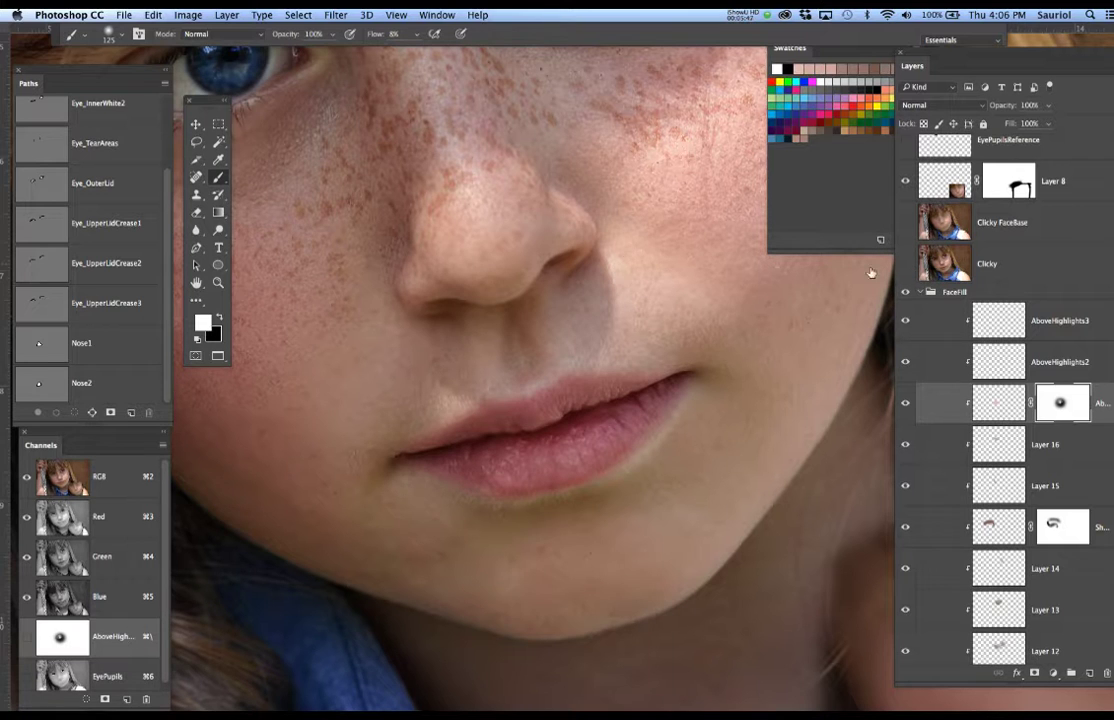
Compare the nostril highlights with the Clicky reference photo by toggling the photo's visibility.
{"action": "left_click", "coordinate": [906, 264]}
{"action": "left_click", "coordinate": [906, 264]}
{"action": "left_click", "coordinate": [906, 265]}
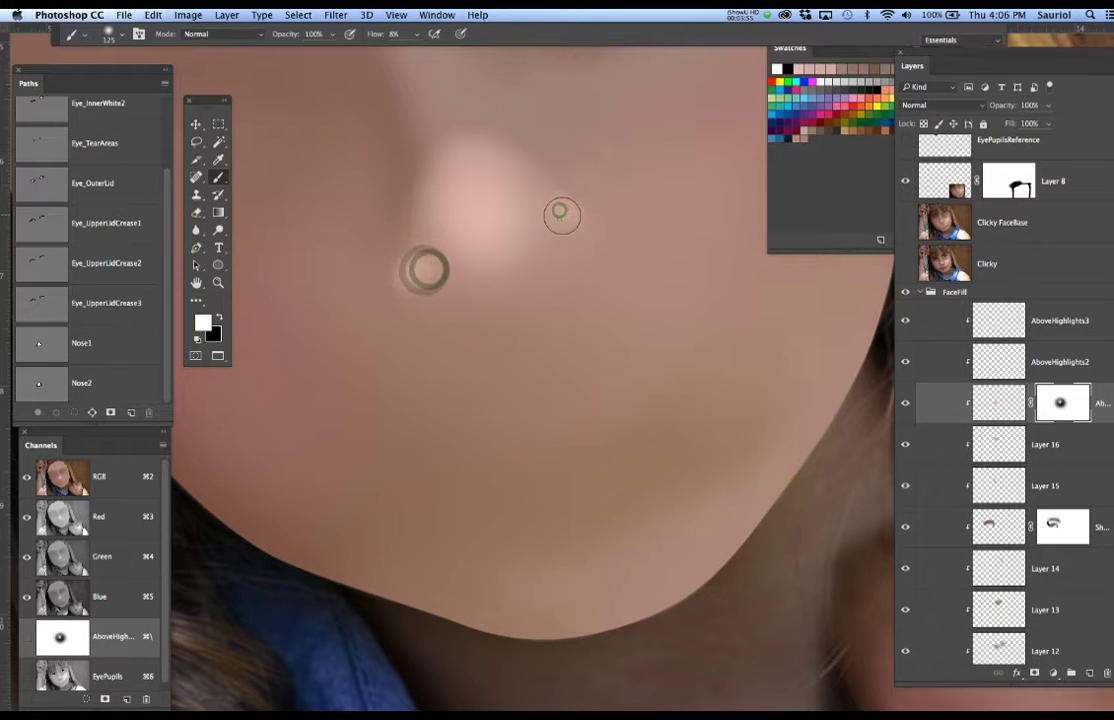
{"action": "scroll", "coordinate": [556, 214], "scroll_direction": "down", "scroll_amount": 3}
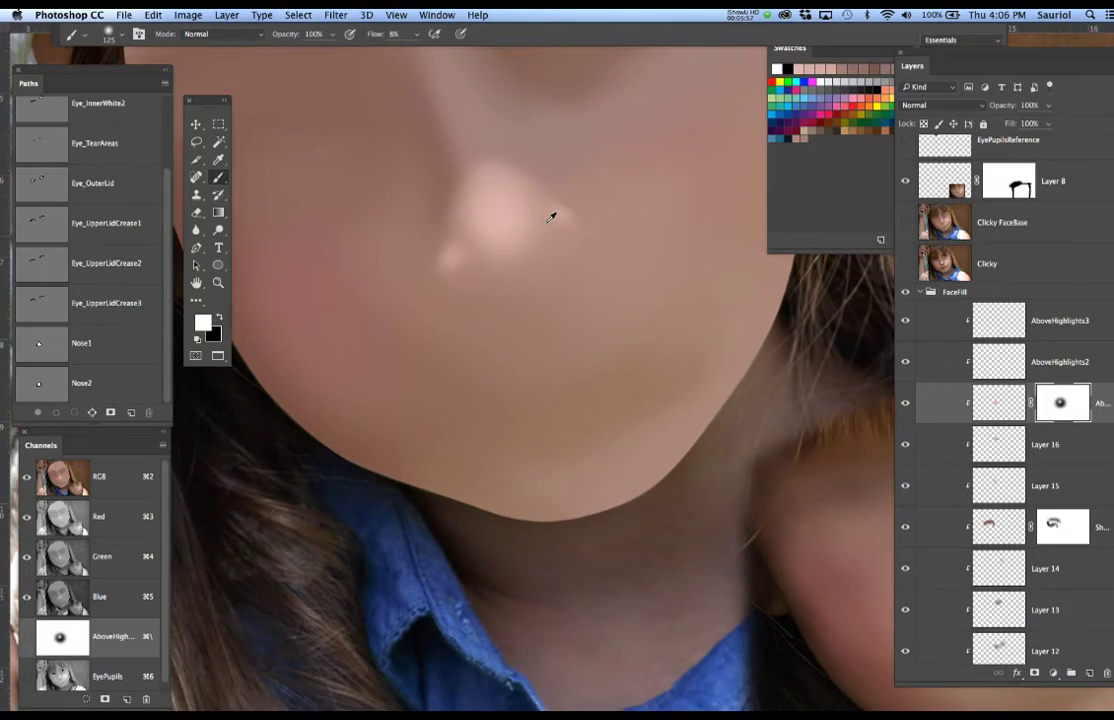
{"action": "scroll", "coordinate": [551, 217], "scroll_direction": "down", "scroll_amount": 3}
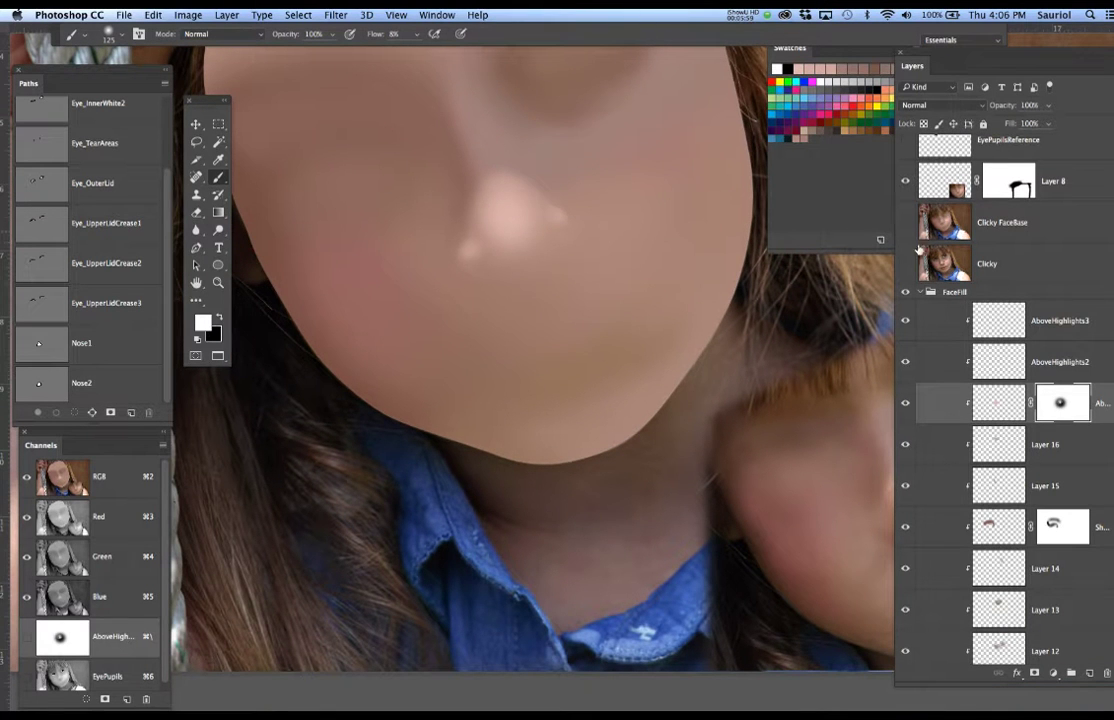
{"action": "left_click", "coordinate": [905, 264]}
{"action": "left_click", "coordinate": [905, 264]}
{"action": "left_click", "coordinate": [905, 264]}
{"action": "left_click", "coordinate": [905, 264]}
Add more white over both nostril wings on the AboveHighlights1 mask and check them against the Clicky photo.
{"action": "left_click", "coordinate": [473, 234]}
{"action": "left_click", "coordinate": [548, 219]}
{"action": "left_click", "coordinate": [548, 224]}
{"action": "scroll", "coordinate": [583, 252], "scroll_direction": "right", "scroll_amount": 5}
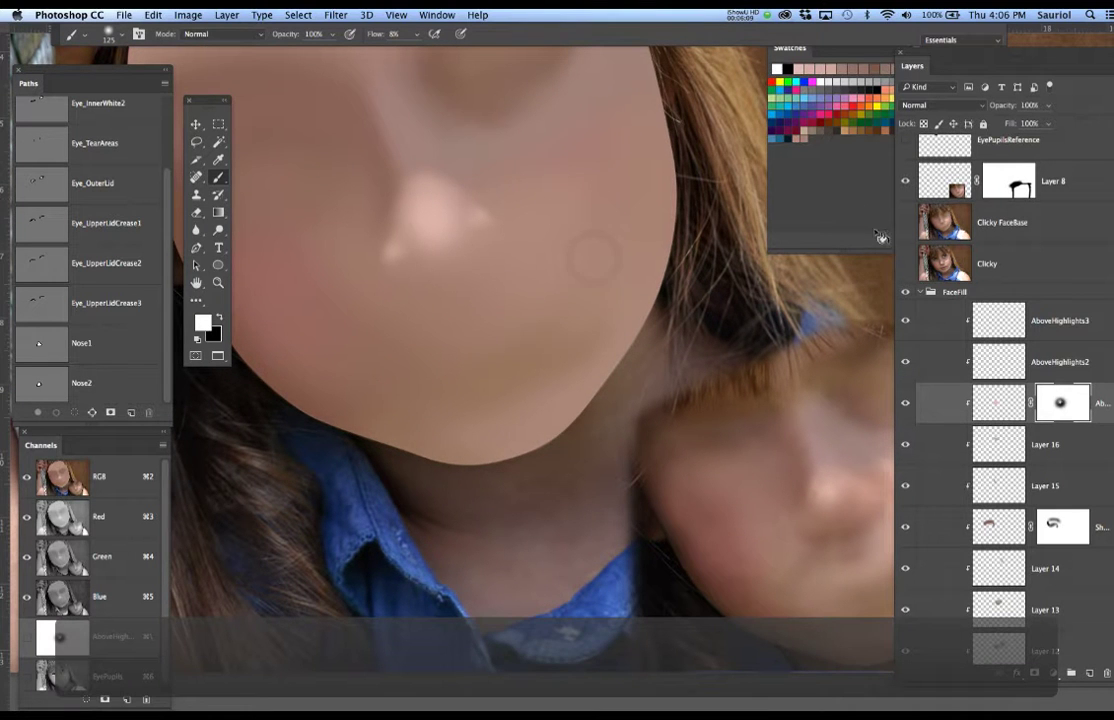
{"action": "left_click", "coordinate": [906, 264]}
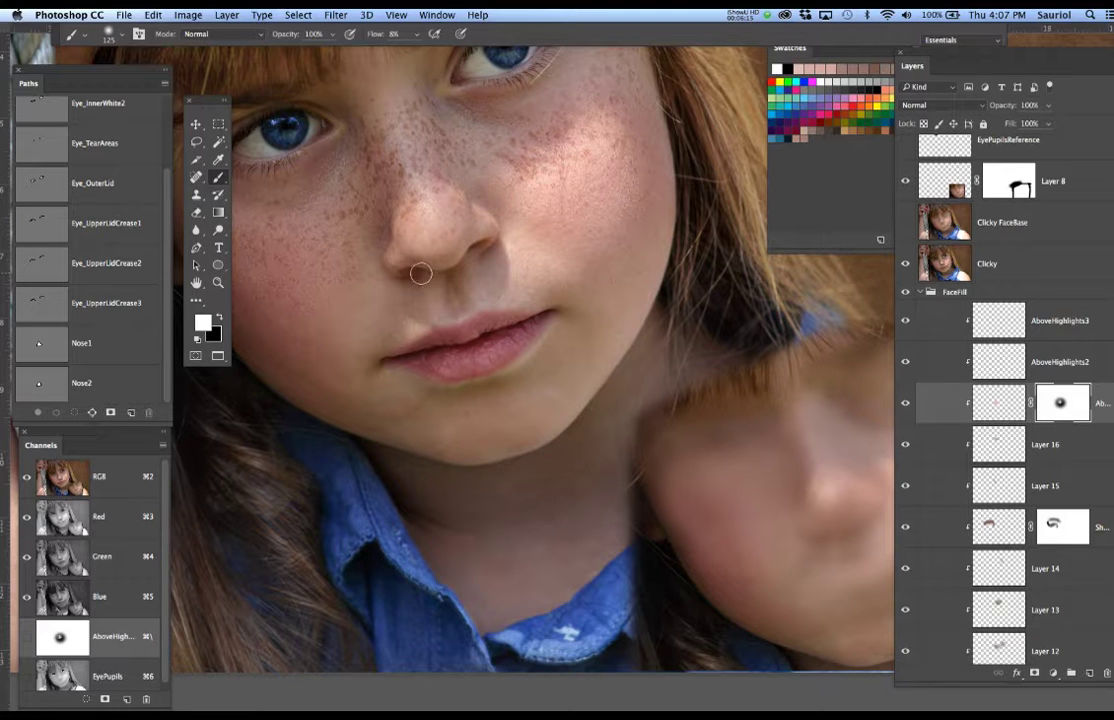
{"action": "left_click", "coordinate": [906, 264]}
{"action": "left_click", "coordinate": [906, 264]}
Select the AboveHighlights2 layer, sample a pink skin tone beside the nose from Clicky FaceBase, and set the brush to 250 pixels.
{"action": "left_click", "coordinate": [1060, 366]}
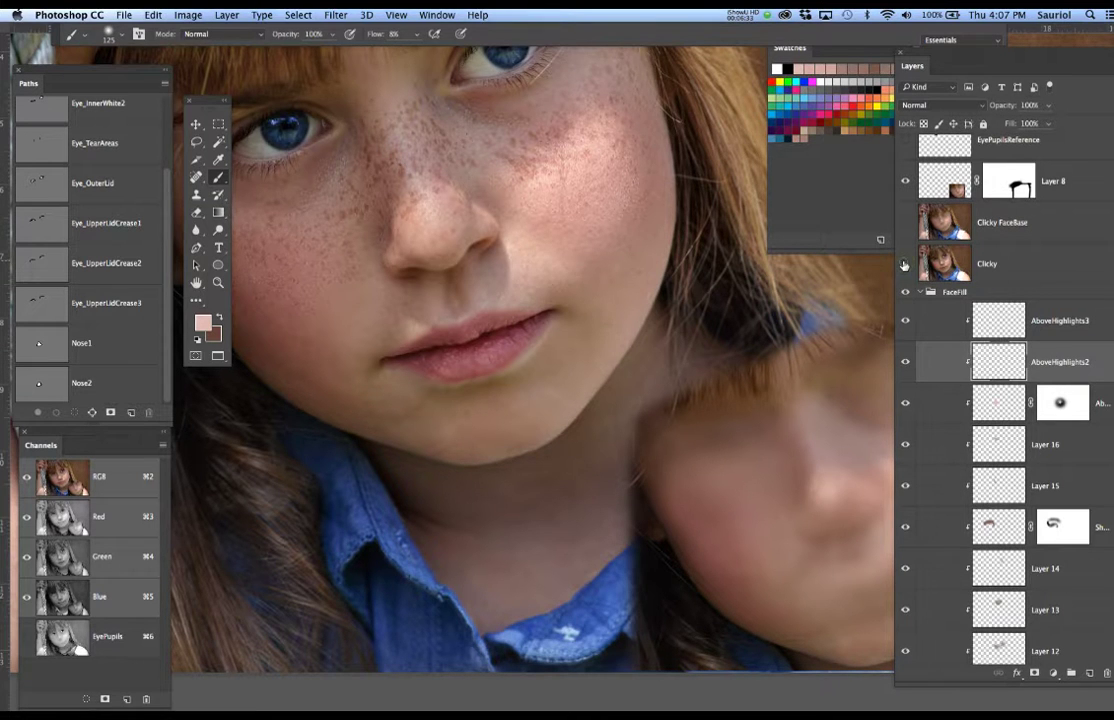
{"action": "left_click", "coordinate": [905, 264]}
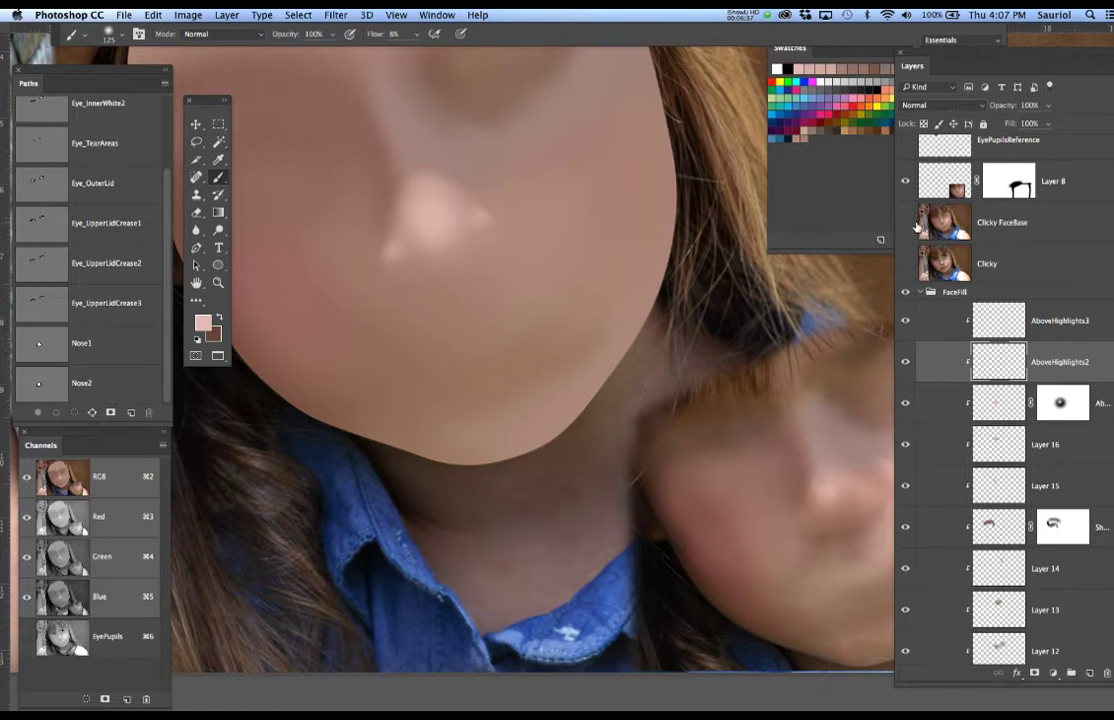
{"action": "left_click", "coordinate": [905, 222]}
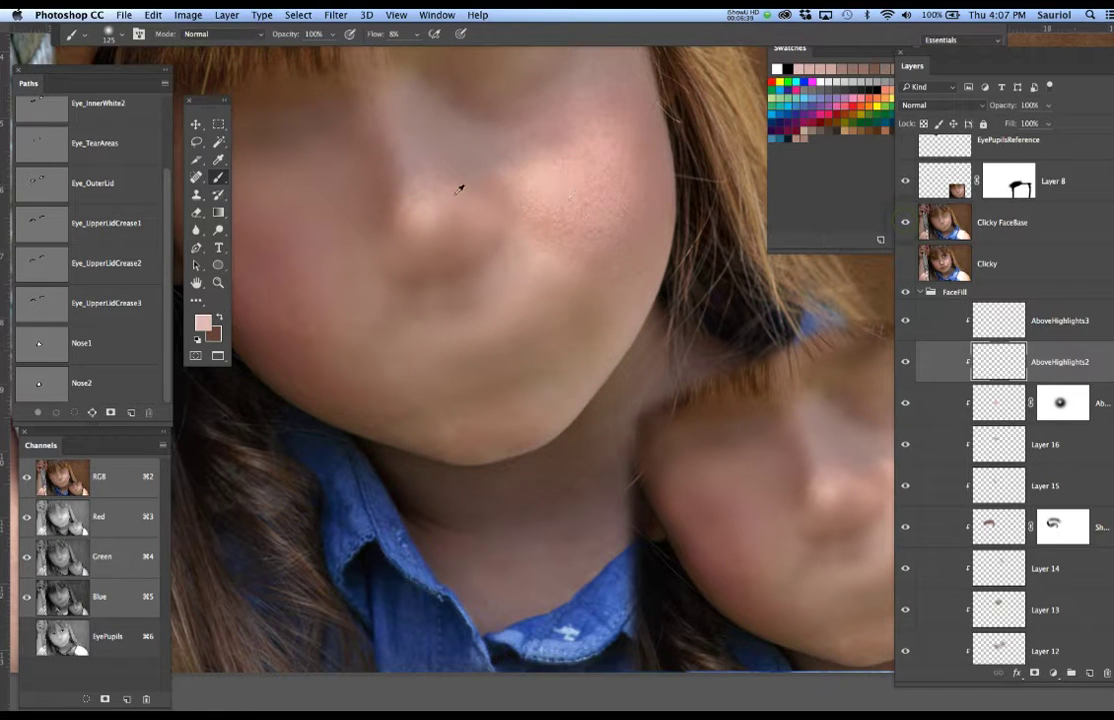
{"action": "left_click", "coordinate": [480, 192], "text": "alt"}
{"action": "key", "text": "bracketright"}
{"action": "key", "text": "bracketright"}
{"action": "key", "text": "bracketright"}
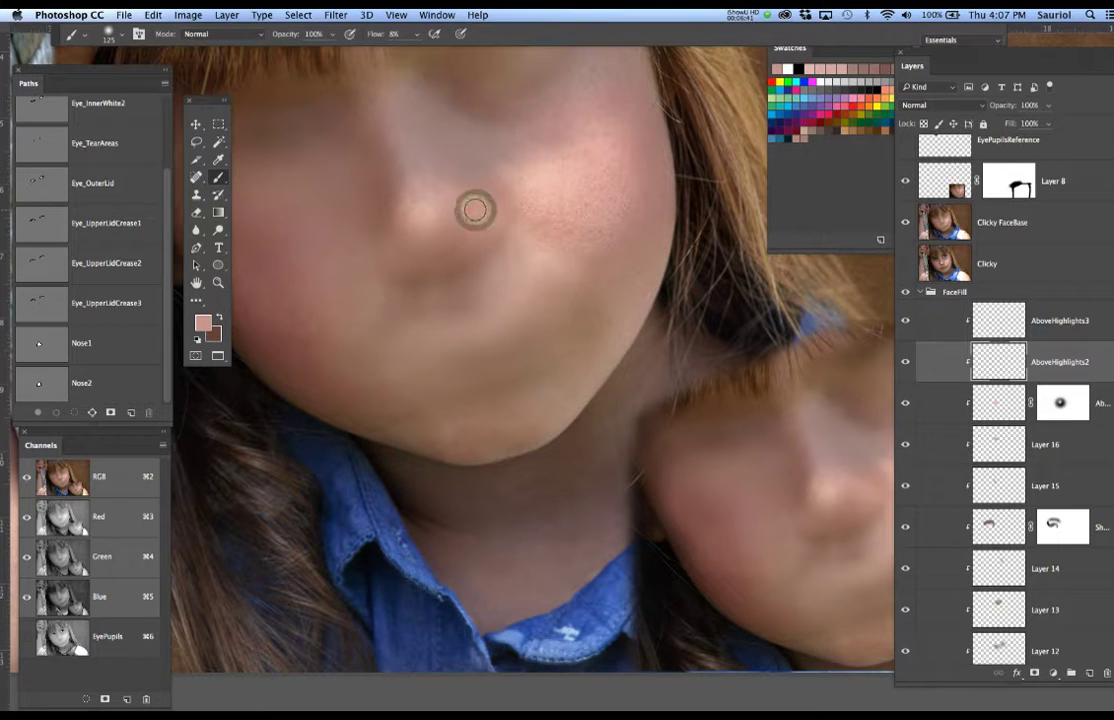
{"action": "key", "text": "bracketright"}
{"action": "key", "text": "bracketright"}
{"action": "key", "text": "bracketright"}
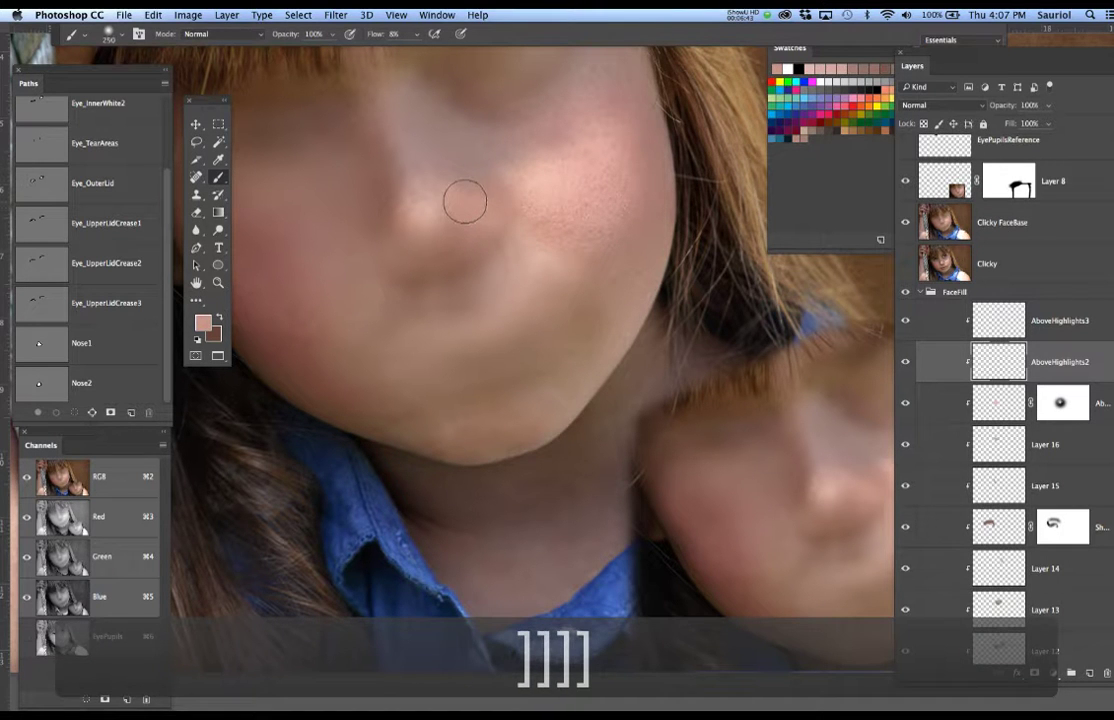
Hide Clicky FaceBase and paint the sampled pink over the upper side of the nose tip on AboveHighlights2.
{"action": "left_click", "coordinate": [905, 221]}
{"action": "key", "text": "space"}
{"action": "left_click_drag", "start_coordinate": [772, 460], "coordinate": [732, 452]}
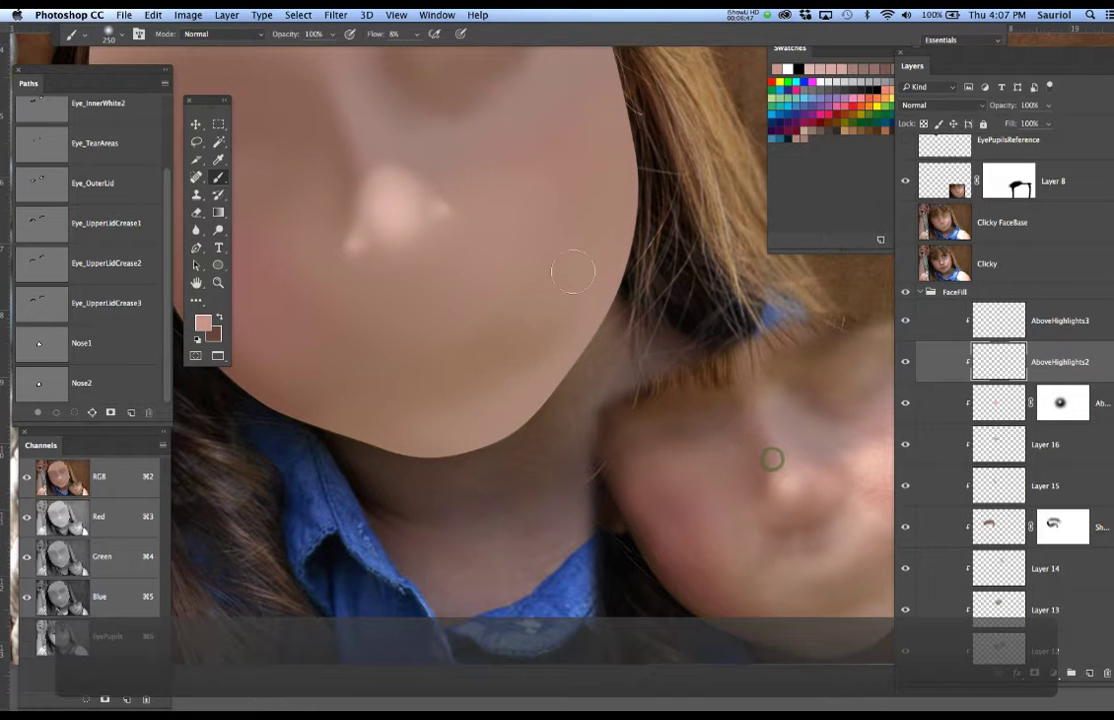
{"action": "left_click", "coordinate": [410, 183]}
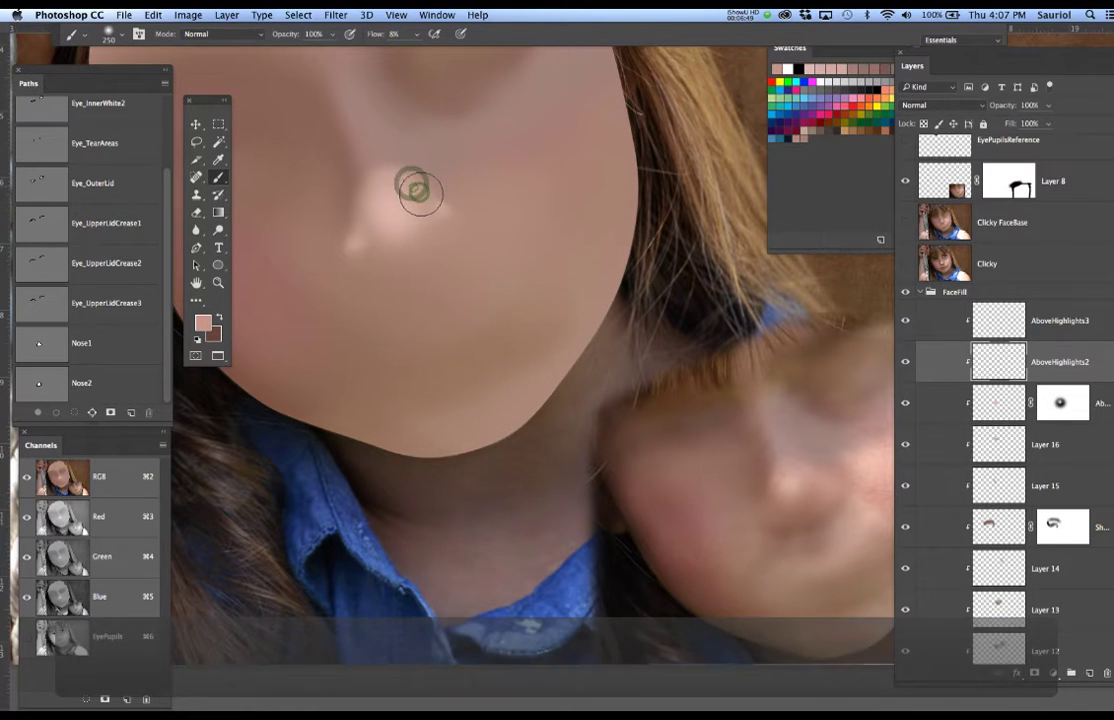
{"action": "left_click", "coordinate": [416, 199]}
{"action": "mouse_move", "coordinate": [415, 197]}
{"action": "left_mouse_down"}
{"action": "mouse_move", "coordinate": [405, 194]}
{"action": "mouse_move", "coordinate": [444, 201]}
{"action": "mouse_move", "coordinate": [425, 159]}
{"action": "mouse_move", "coordinate": [441, 177]}
{"action": "left_mouse_up"}
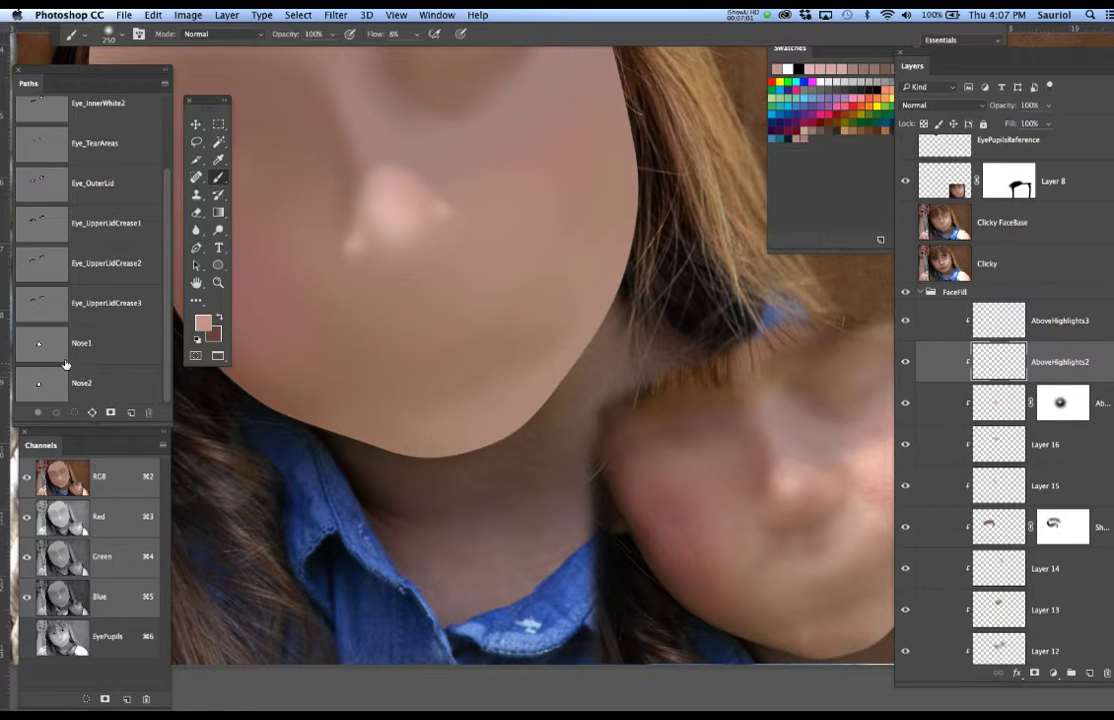
Load the Nose2 path as a selection, feather it and hide the selection edges.
{"action": "left_click", "coordinate": [53, 386], "text": "super"}
{"action": "key", "text": "F5"}
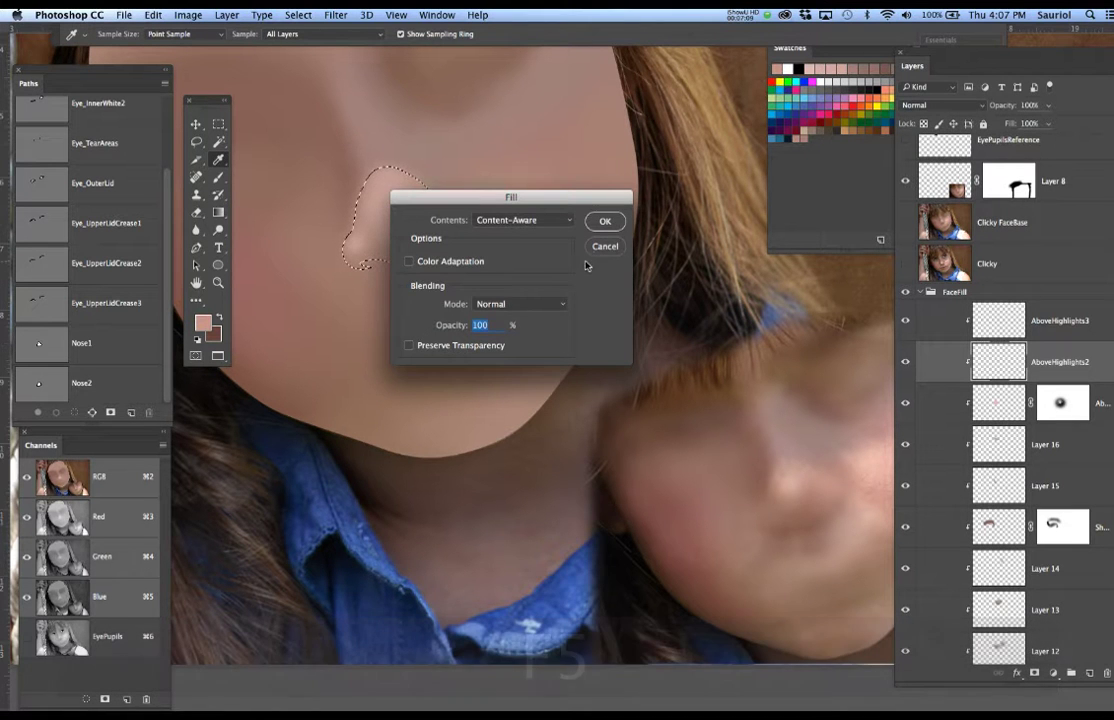
{"action": "left_click", "coordinate": [605, 221]}
{"action": "key", "text": "b"}
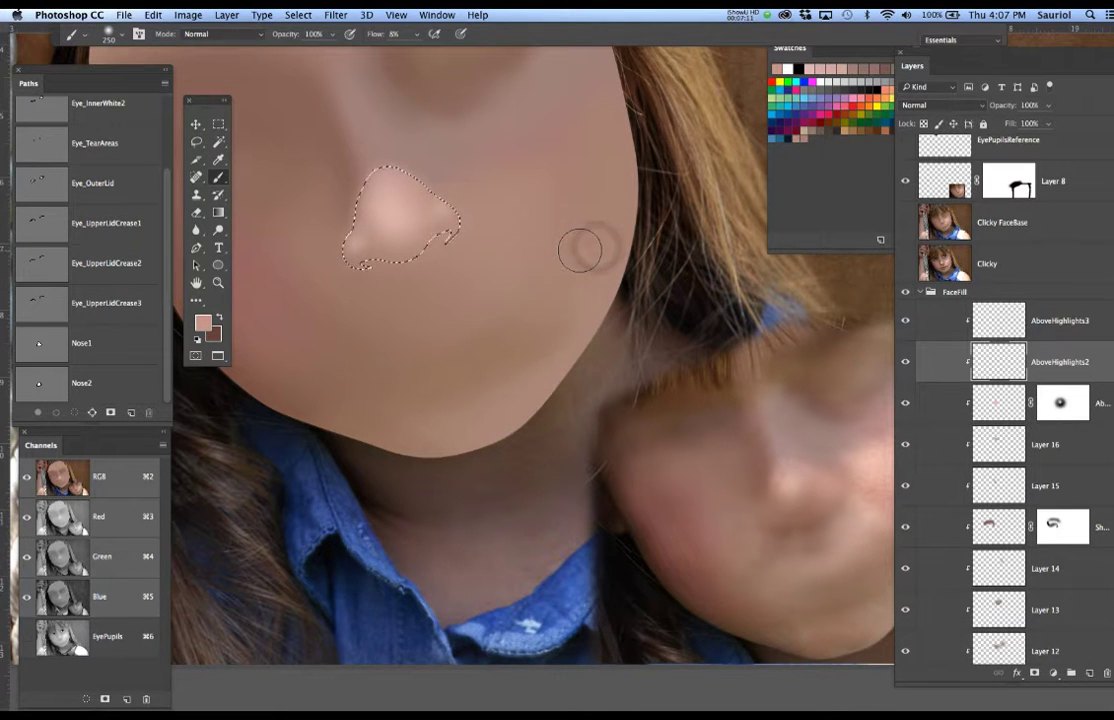
{"action": "key", "text": "F6"}
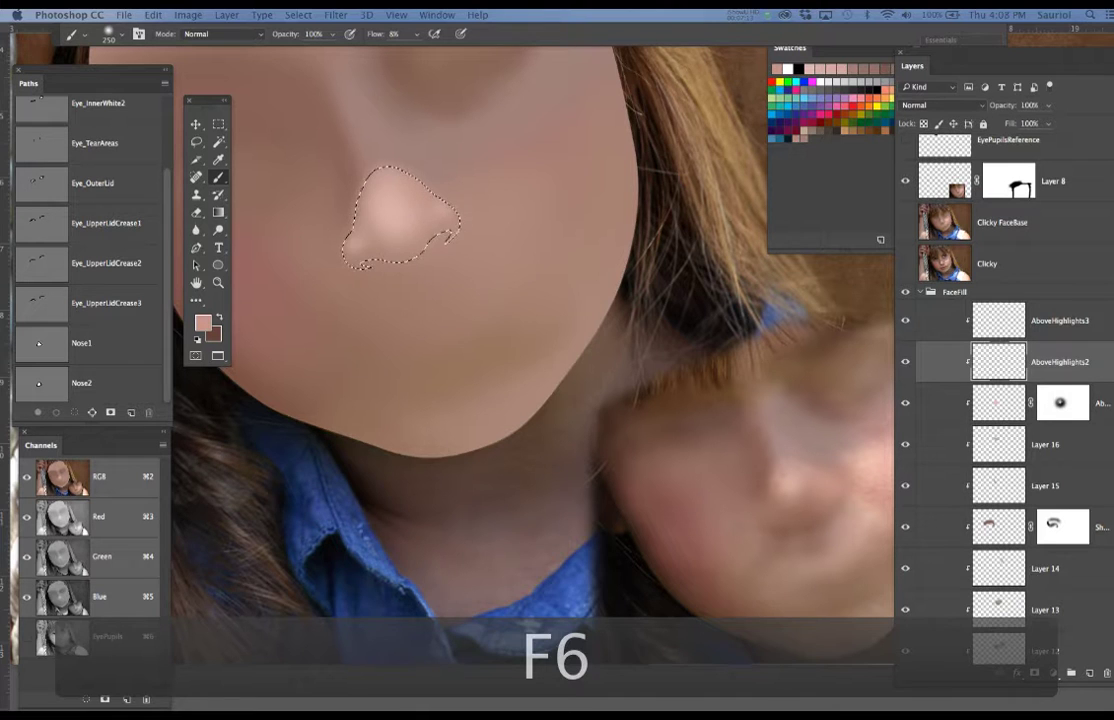
{"action": "mouse_move", "coordinate": [2, 362]}
{"action": "left_mouse_down"}
{"action": "mouse_move", "coordinate": [709, 342]}
{"action": "mouse_move", "coordinate": [656, 315]}
{"action": "left_mouse_up"}
{"action": "left_click", "coordinate": [652, 331]}
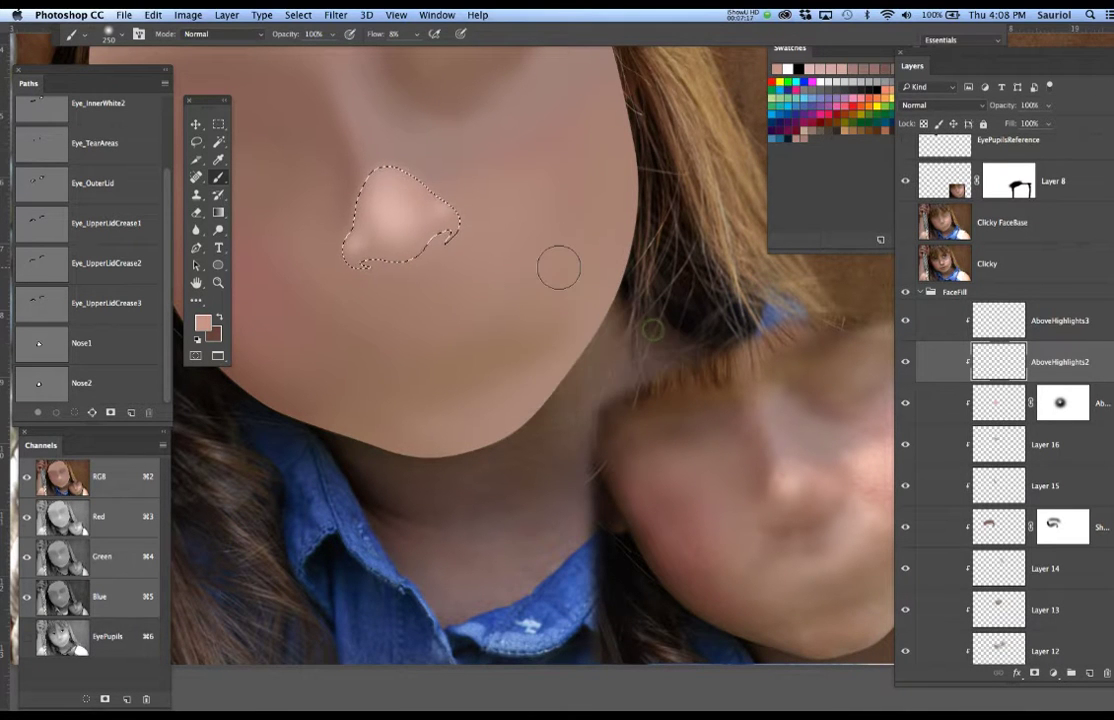
{"action": "key", "text": "super+h"}
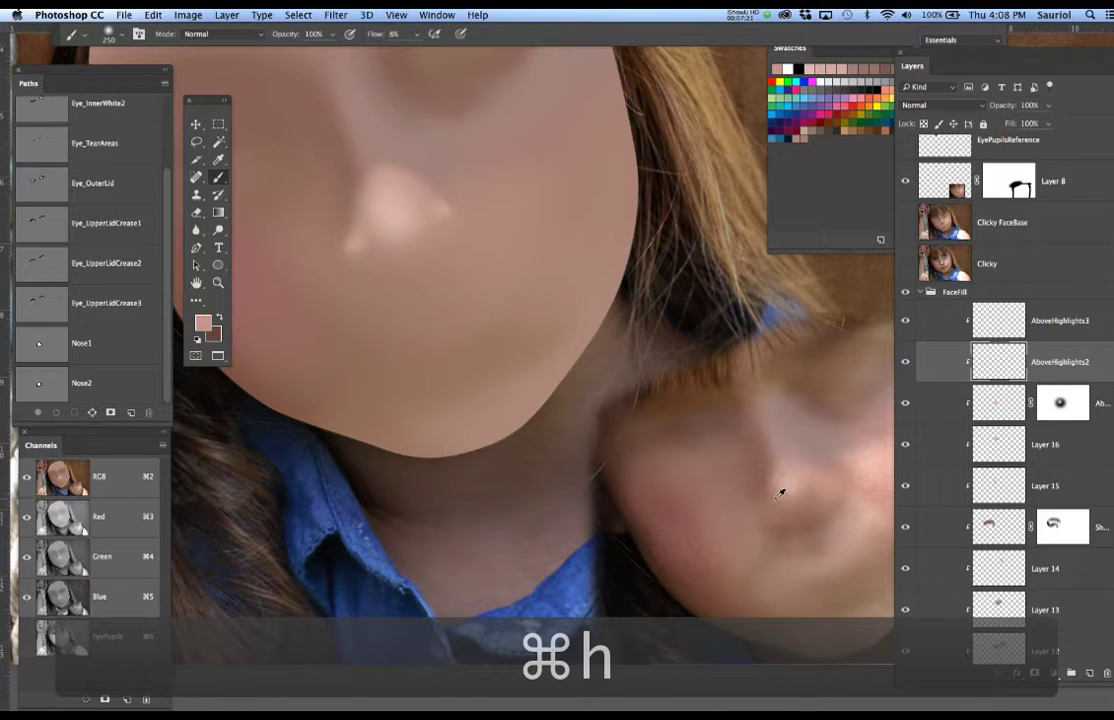
Sample a darker brown skin tone from the smaller reference face's nose and adjust it in the Color Picker.
{"action": "key", "text": "i"}
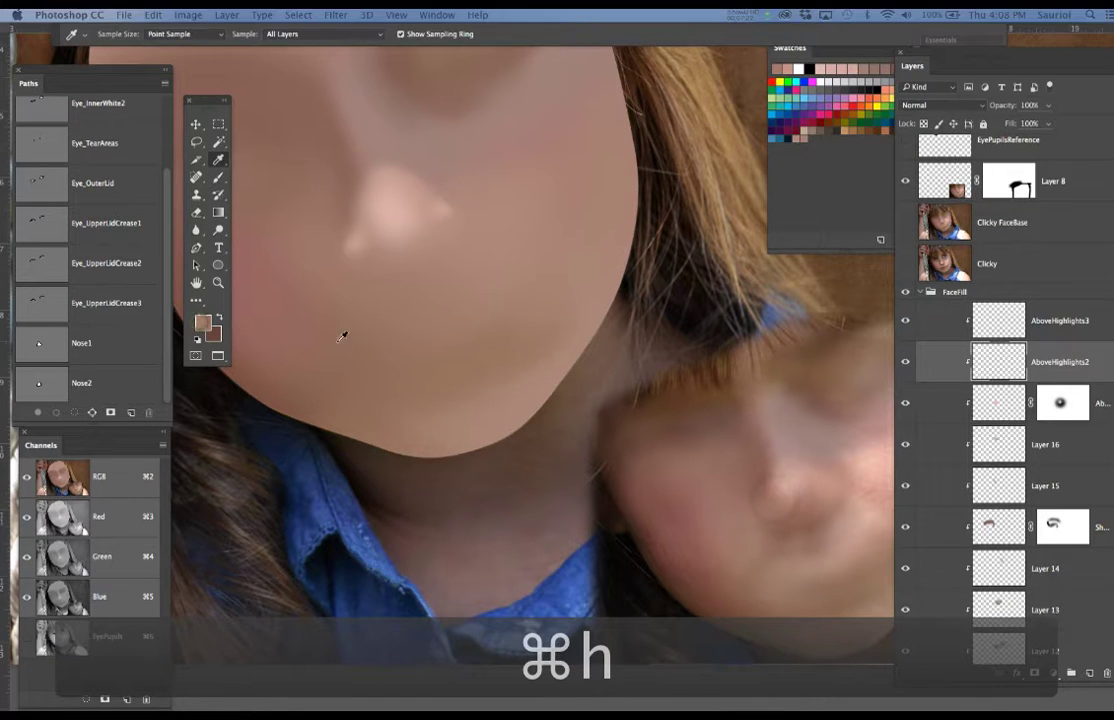
{"action": "left_click", "coordinate": [203, 322]}
{"action": "left_click_drag", "start_coordinate": [25, 252], "coordinate": [467, 270]}
{"action": "left_click_drag", "start_coordinate": [419, 358], "coordinate": [422, 352]}
{"action": "left_click", "coordinate": [676, 294]}
{"action": "key", "text": "b"}
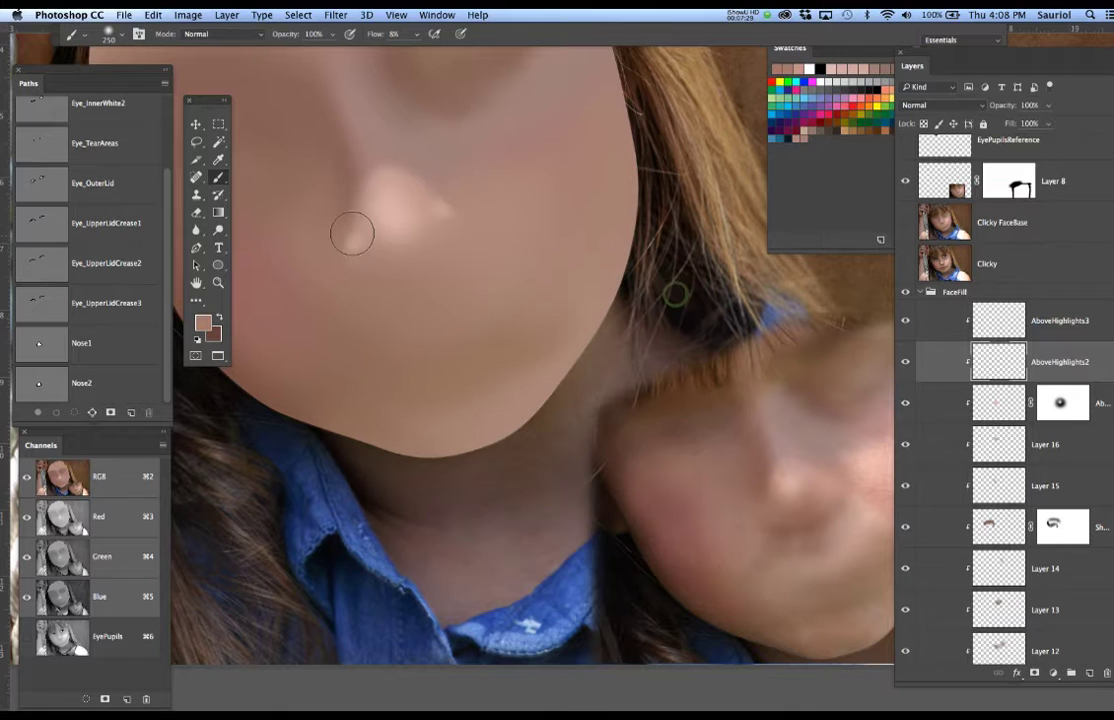
Paint the darker skin tone over the nostril wings and beneath the nose tip on AboveHighlights2 with a 400-pixel brush.
{"action": "key", "text": "bracketright"}
{"action": "key", "text": "bracketright"}
{"action": "left_click_drag", "start_coordinate": [353, 228], "coordinate": [367, 229]}
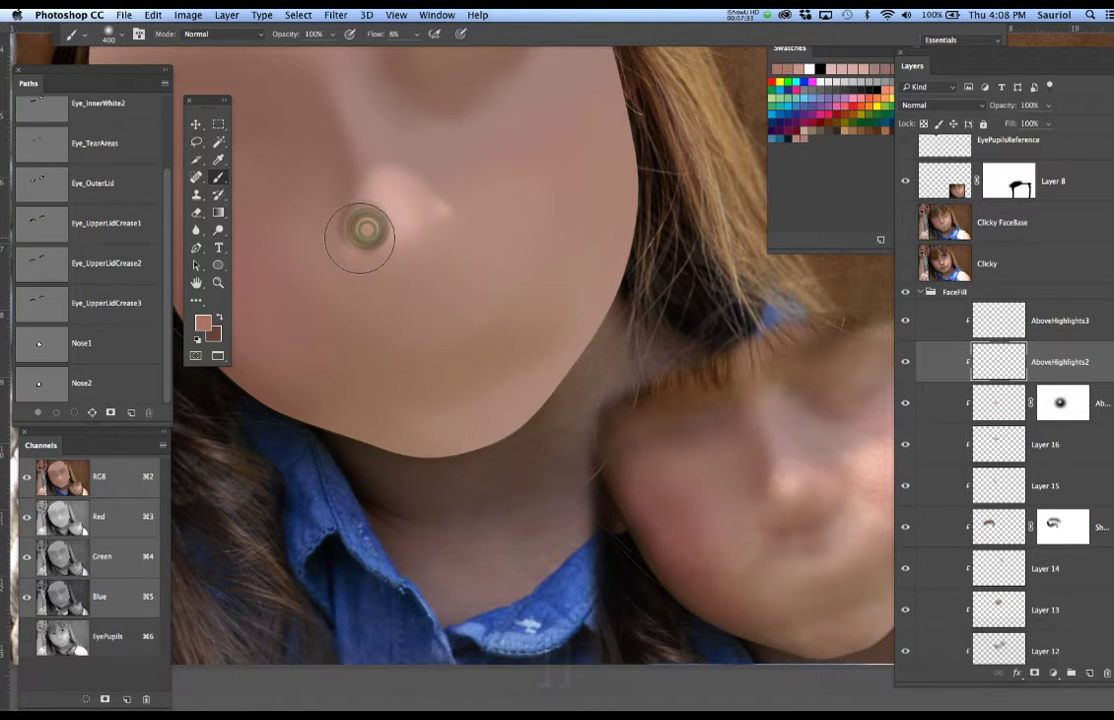
{"action": "mouse_move", "coordinate": [438, 212]}
{"action": "left_mouse_down"}
{"action": "mouse_move", "coordinate": [421, 198]}
{"action": "mouse_move", "coordinate": [410, 228]}
{"action": "mouse_move", "coordinate": [427, 194]}
{"action": "left_mouse_up"}
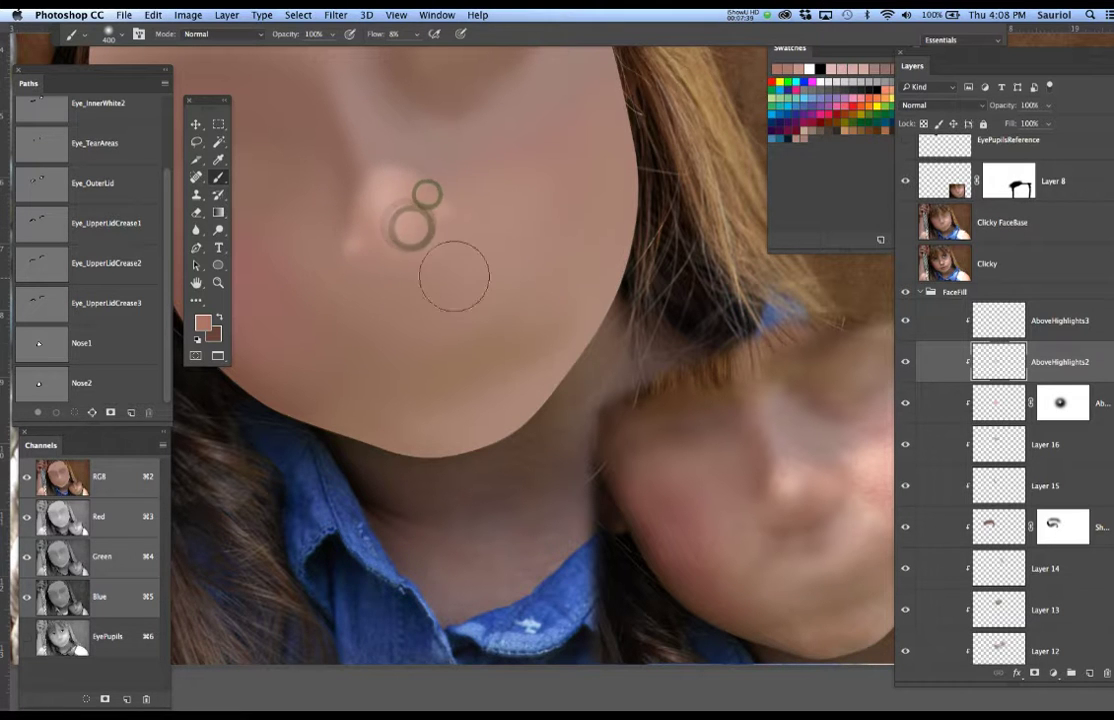
{"action": "left_click_drag", "start_coordinate": [415, 244], "coordinate": [414, 257]}
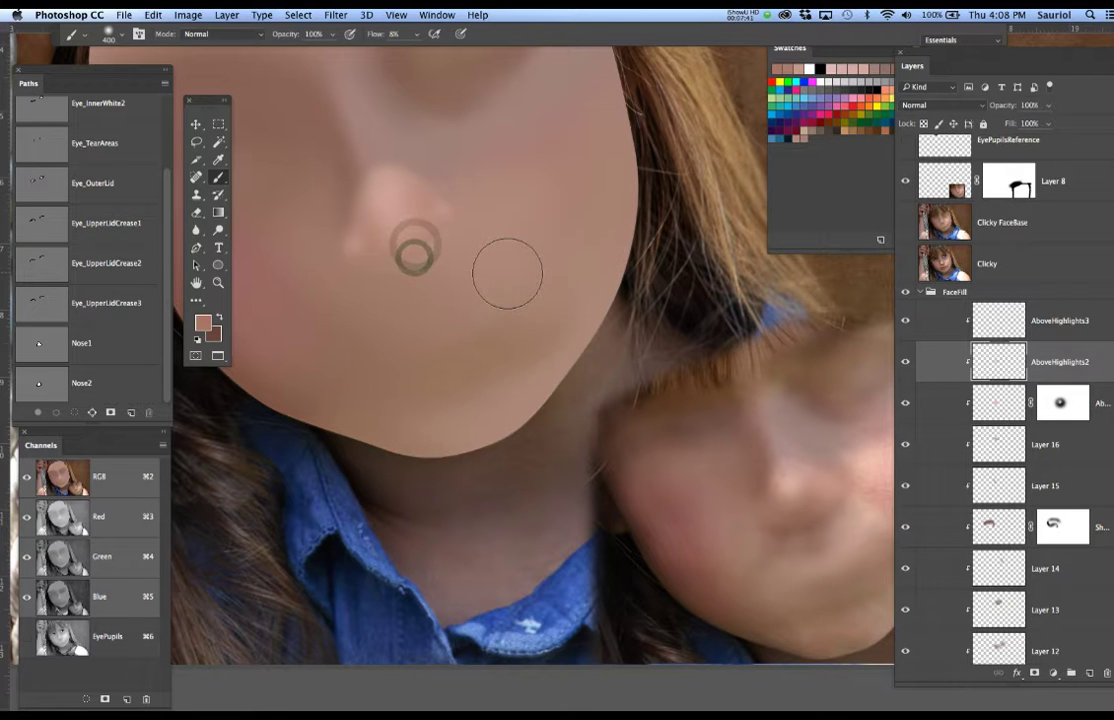
Undo the last few darker brush strokes around the nose.
{"action": "key", "text": "super+z"}
{"action": "key", "text": "alt+super+z"}
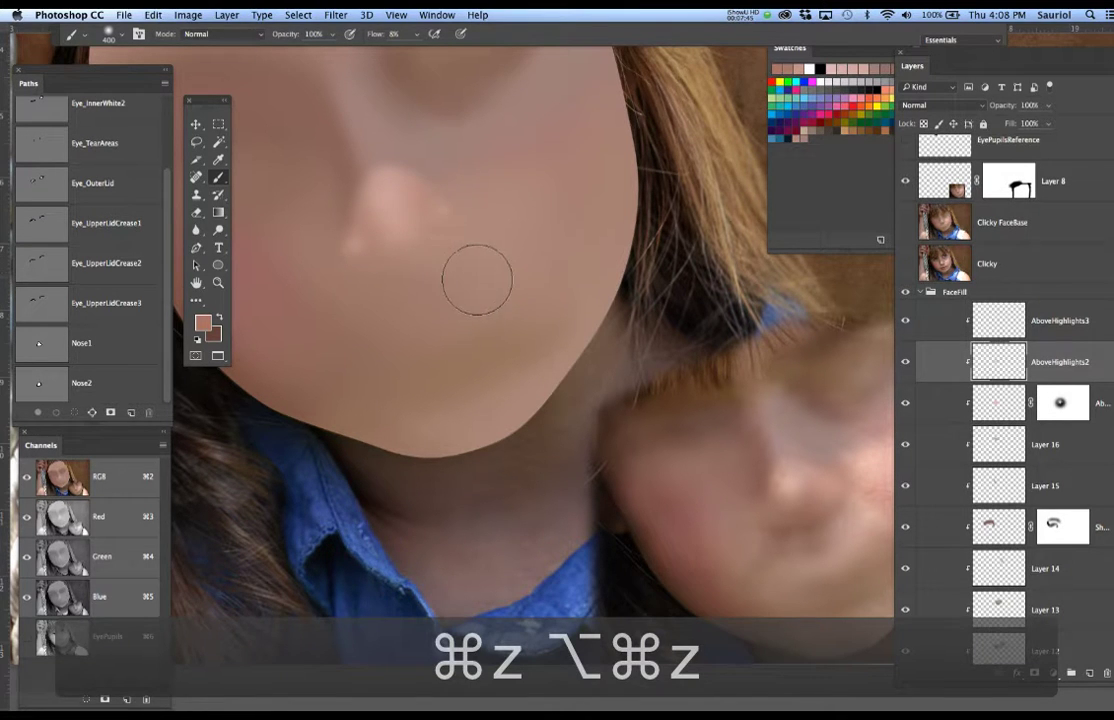
{"action": "key", "text": "alt+super+z"}
{"action": "key", "text": "alt+super+z"}
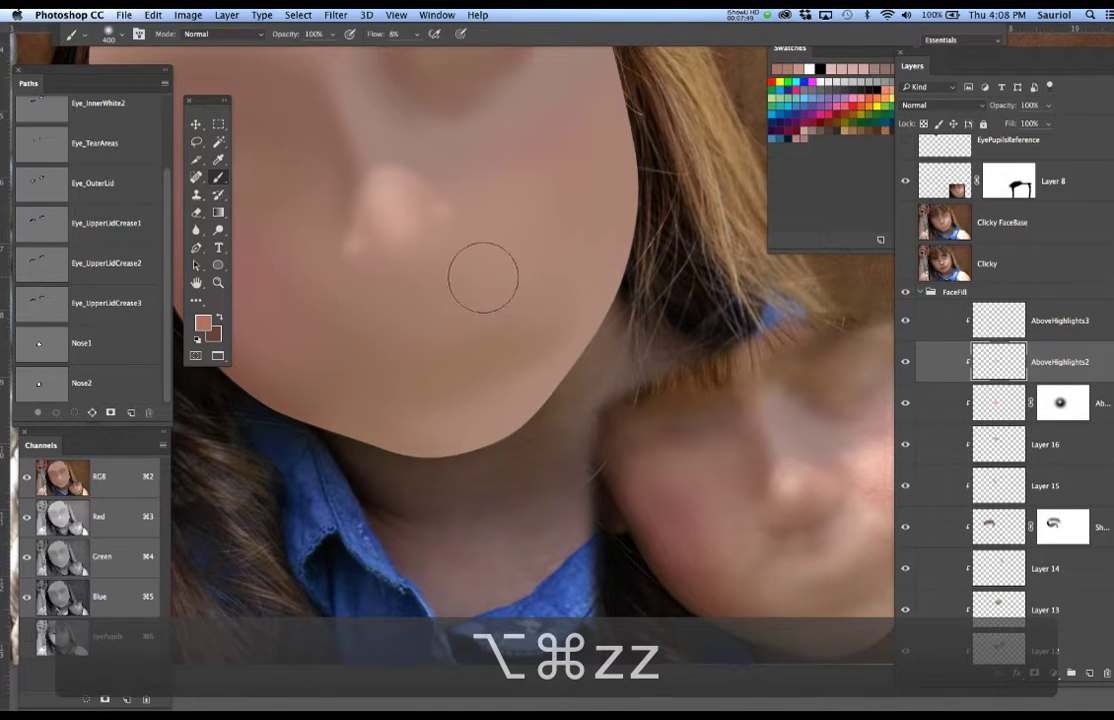
{"action": "mouse_move", "coordinate": [536, 292]}
{"action": "left_mouse_down"}
{"action": "mouse_move", "coordinate": [477, 330]}
{"action": "mouse_move", "coordinate": [502, 321]}
{"action": "left_mouse_up"}
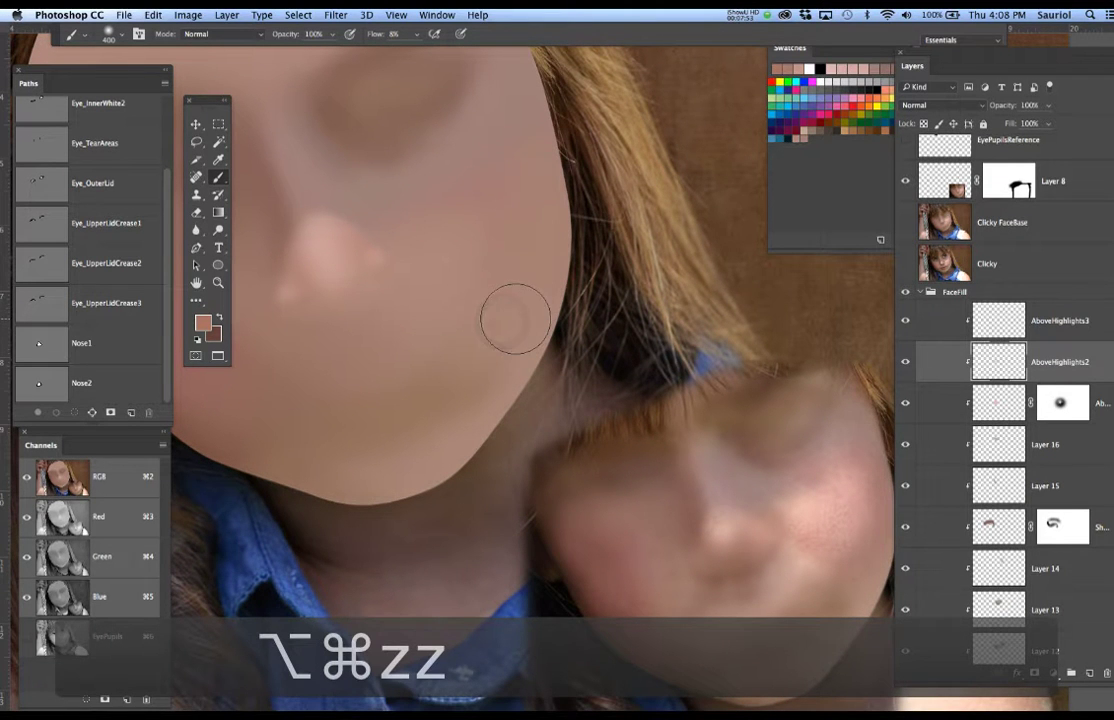
Save the document and select the AboveHighlights3 layer.
{"action": "key", "text": "super+s"}
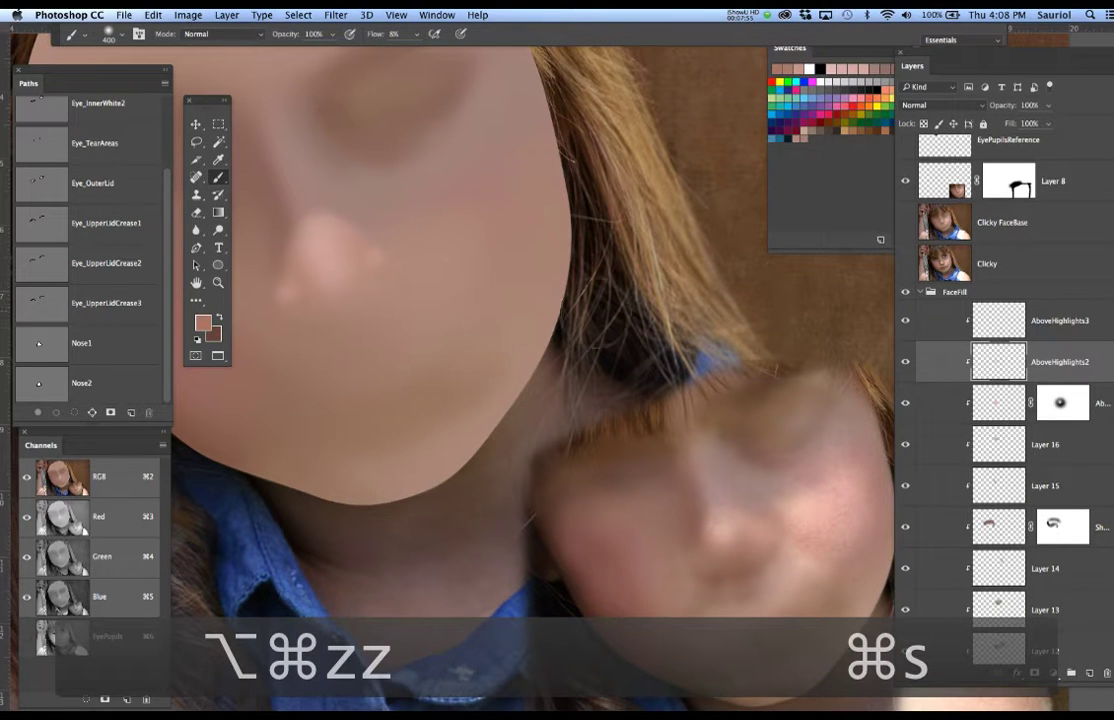
{"action": "left_click", "coordinate": [1065, 324]}
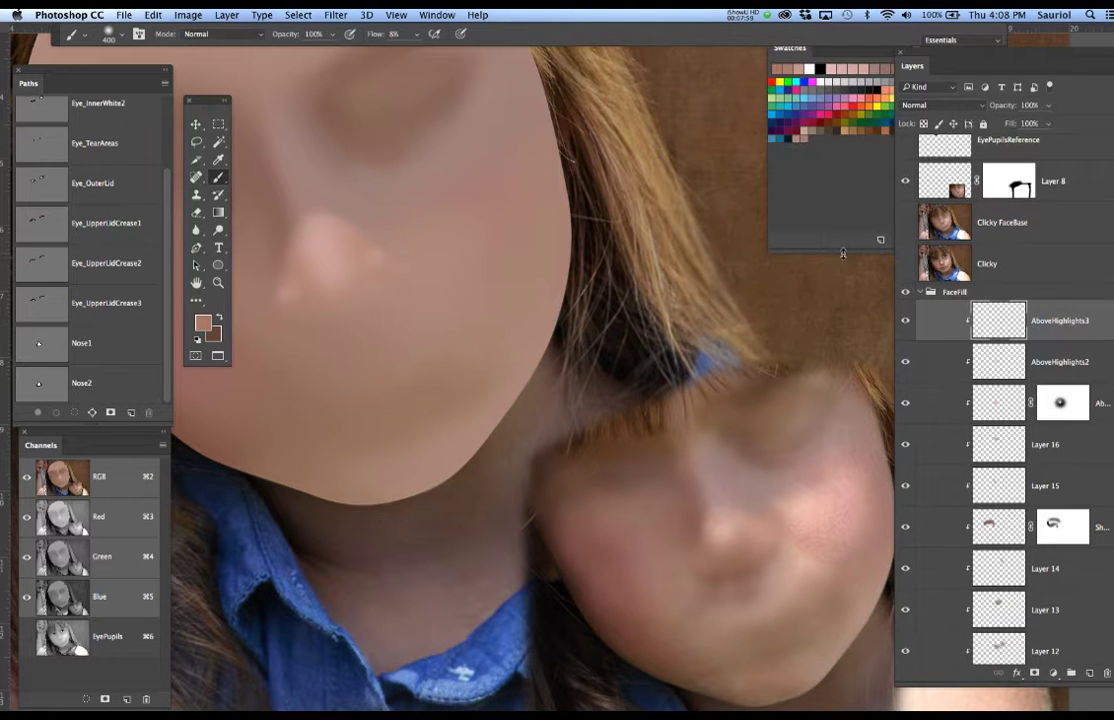
Compare the painted face with the Clicky FaceBase and Clicky reference layers, leaving the Clicky photo visible.
{"action": "left_click", "coordinate": [905, 224]}
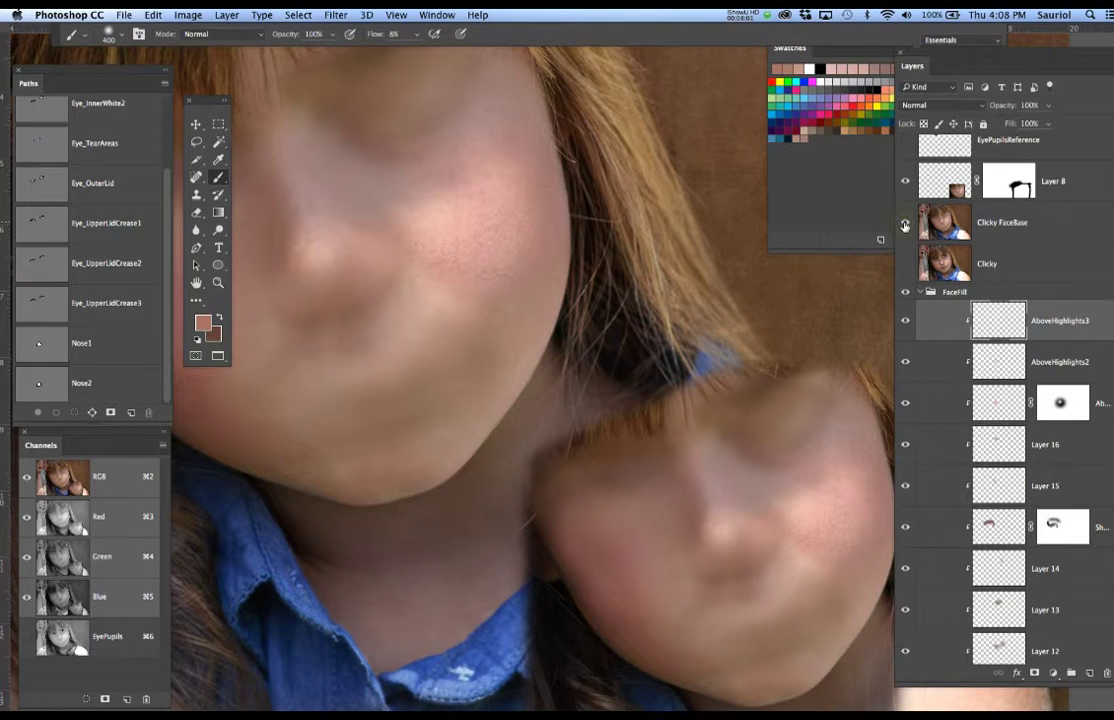
{"action": "left_click", "coordinate": [905, 224]}
{"action": "left_click", "coordinate": [905, 265]}
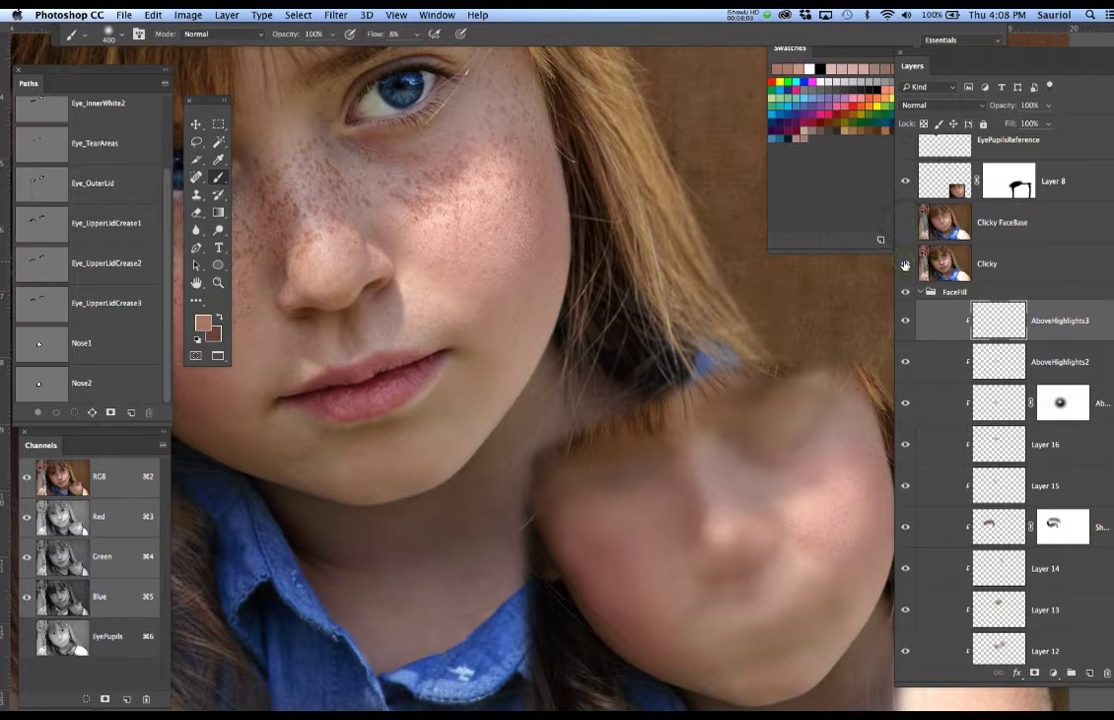
{"action": "left_click", "coordinate": [905, 265]}
{"action": "left_click", "coordinate": [905, 265]}
Trace a closed Pen path around the bright cheek area, from the nostril wing up below the eye and down to the upper lip.
{"action": "key", "text": "p"}
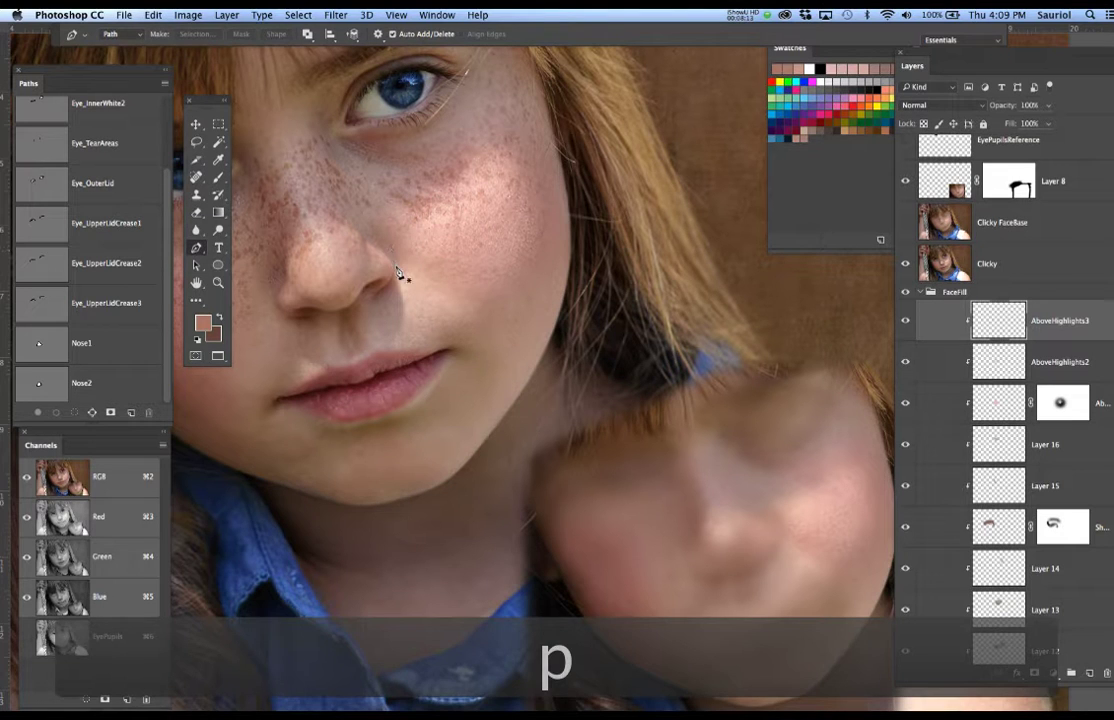
{"action": "left_click", "coordinate": [394, 262]}
{"action": "left_click", "coordinate": [403, 230]}
{"action": "left_click", "coordinate": [415, 215]}
{"action": "left_click", "coordinate": [452, 186]}
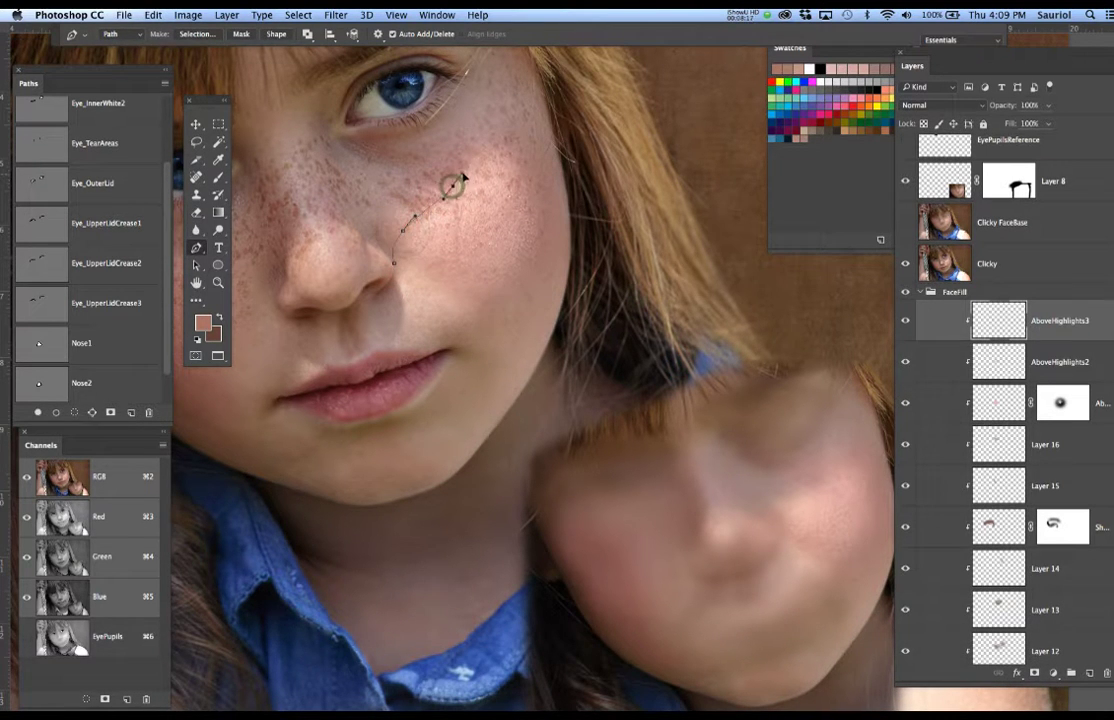
{"action": "left_click_drag", "start_coordinate": [484, 155], "coordinate": [500, 276]}
{"action": "left_click", "coordinate": [518, 159]}
{"action": "left_click", "coordinate": [478, 302]}
{"action": "left_click_drag", "start_coordinate": [443, 325], "coordinate": [380, 347]}
{"action": "left_click_drag", "start_coordinate": [401, 318], "coordinate": [399, 290]}
{"action": "left_click", "coordinate": [394, 284], "text": "super"}
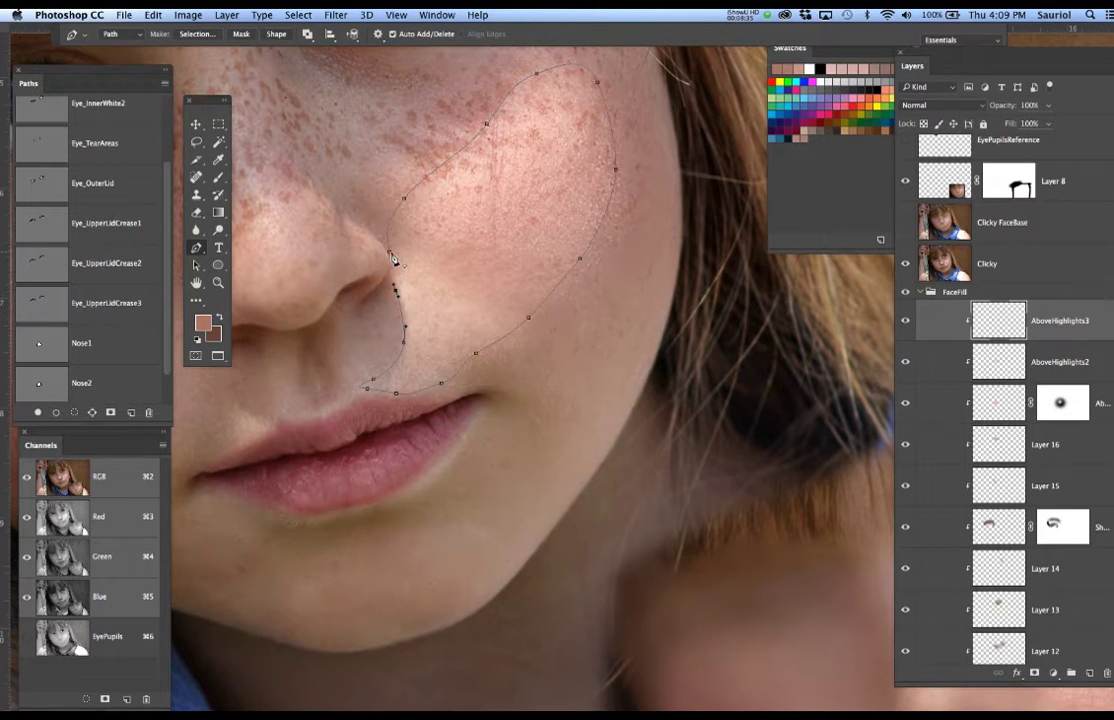
{"action": "left_click", "coordinate": [390, 252]}
{"action": "left_click", "coordinate": [452, 271], "text": "alt+super"}
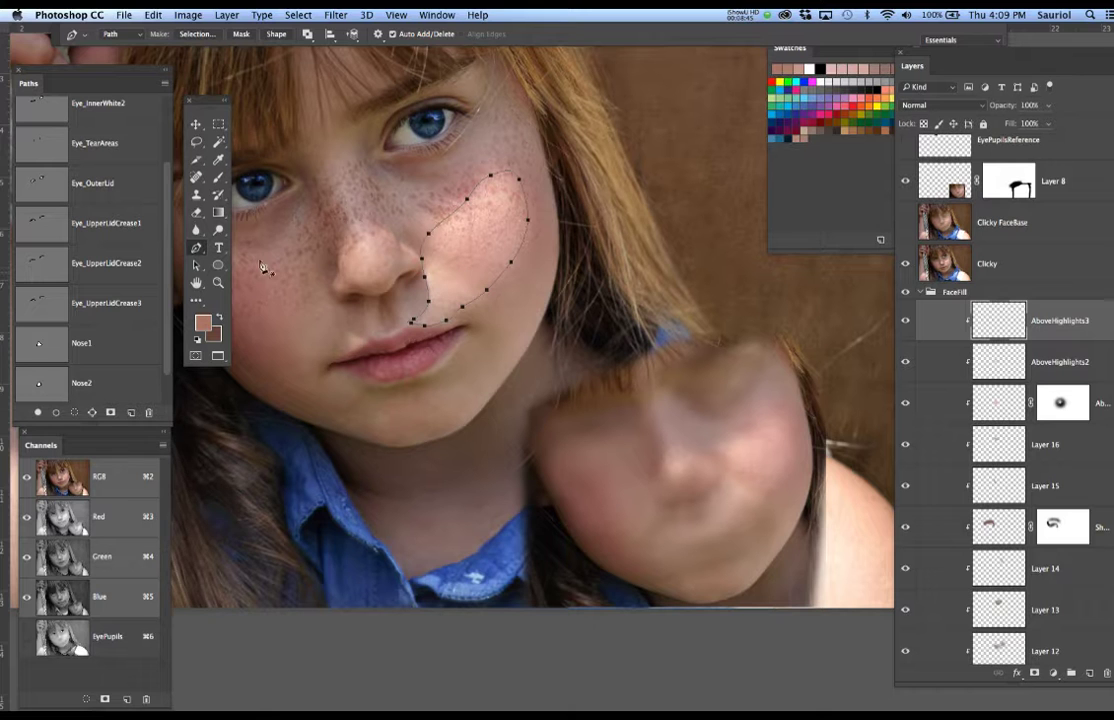
Save the work path as CheekPath1 and load it as a selection.
{"action": "scroll", "coordinate": [150, 340], "scroll_direction": "down", "scroll_amount": 1}
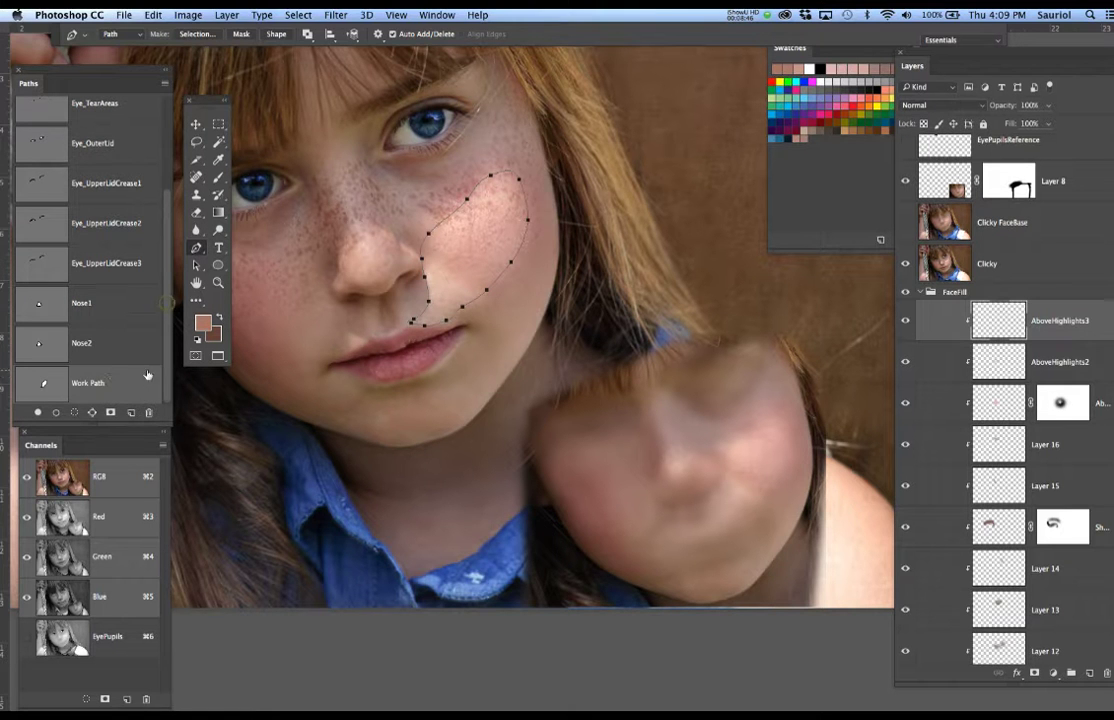
{"action": "left_click", "coordinate": [95, 382]}
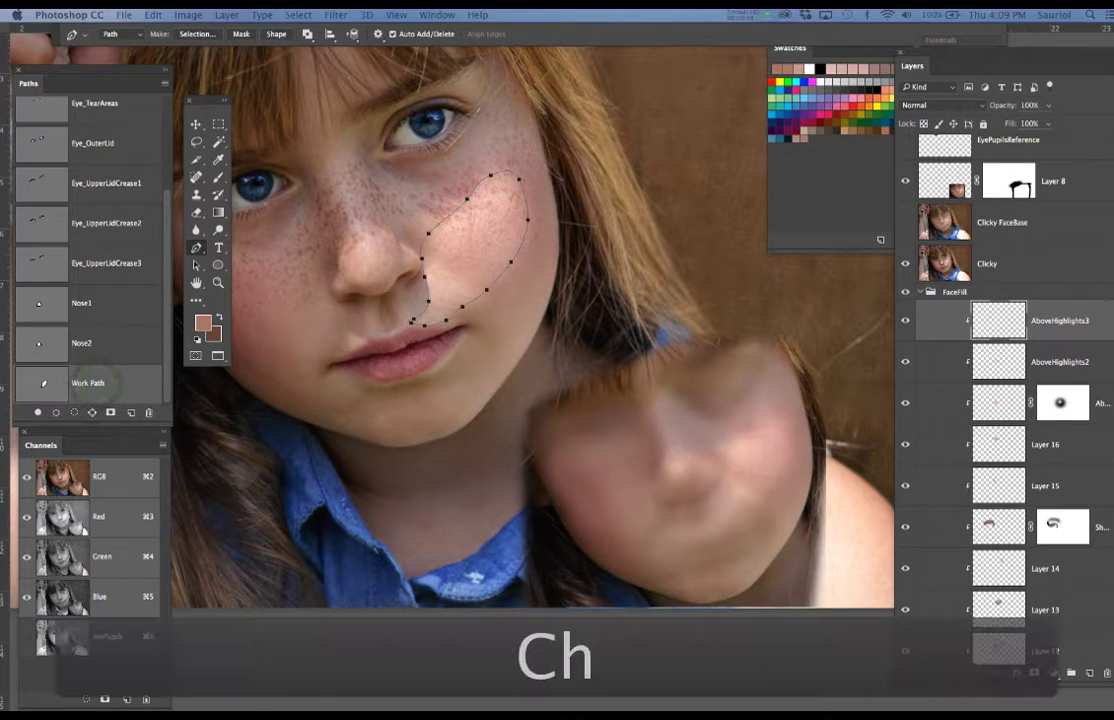
{"action": "type", "text": "POa"}
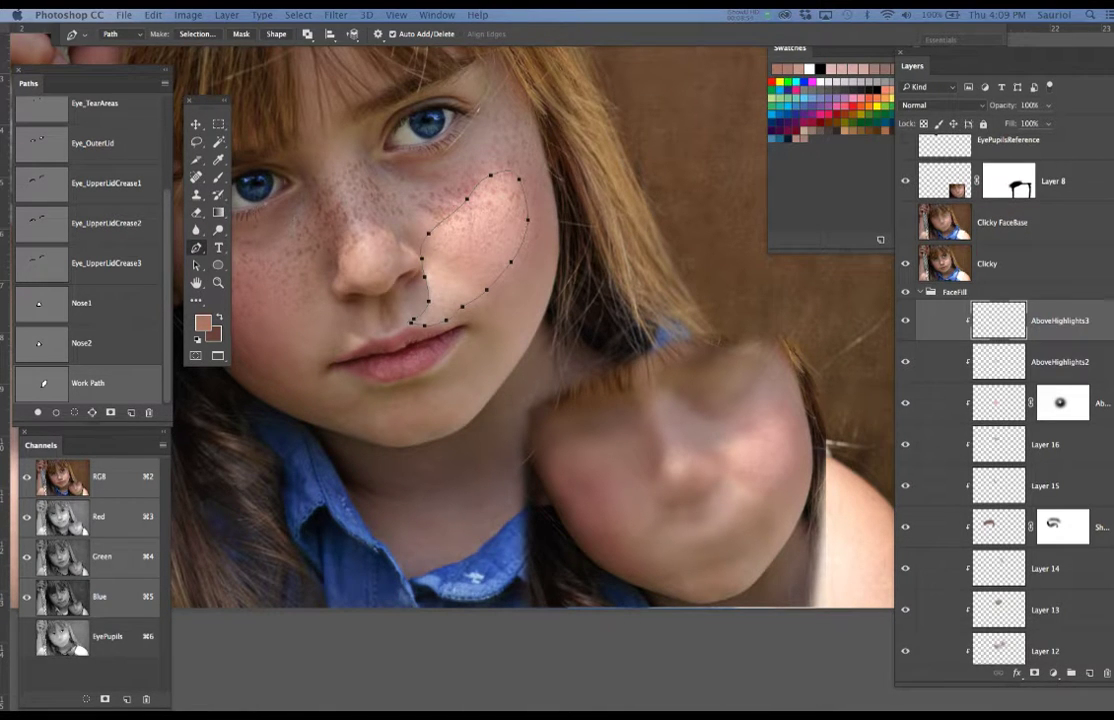
{"action": "type", "text": "ath1"}
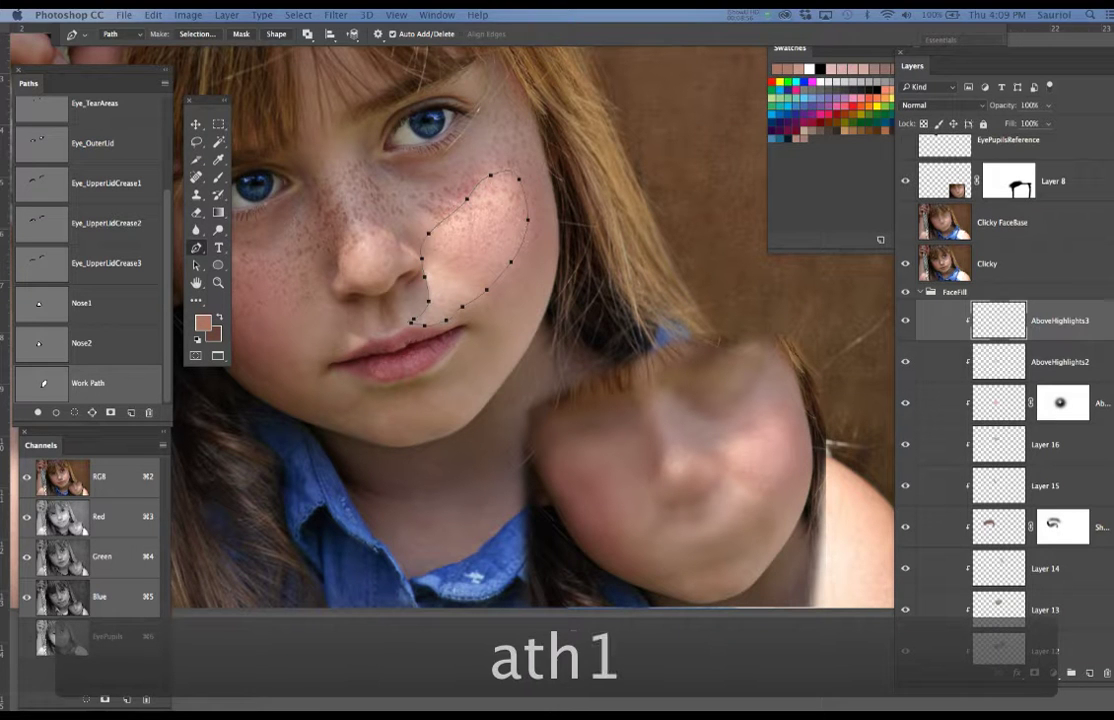
{"action": "key", "text": "Return"}
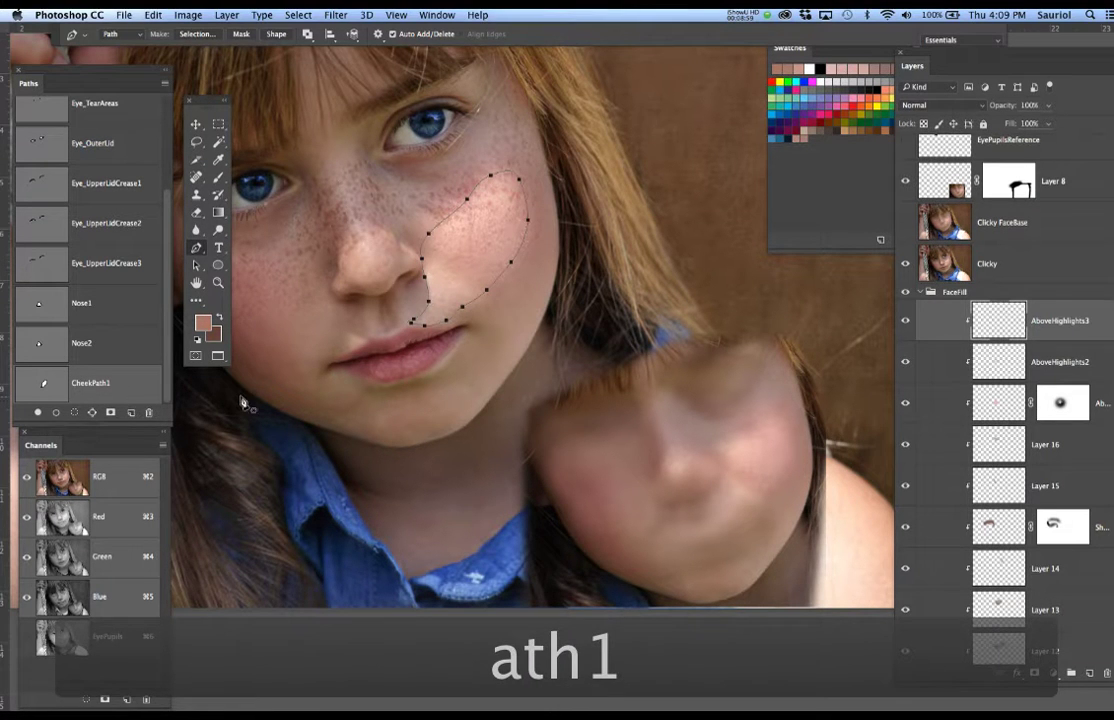
{"action": "left_click", "coordinate": [45, 385], "text": "super"}
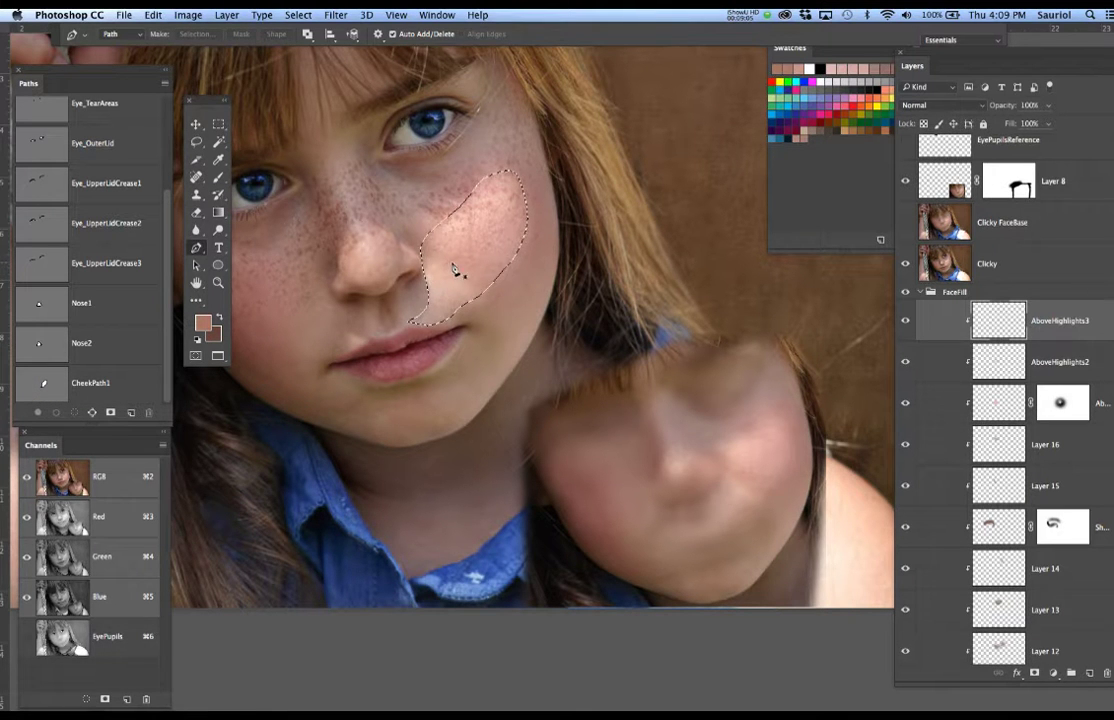
Sample a light pink highlight colour from the cheek inside the selection on the reference photo.
{"action": "key", "text": "b"}
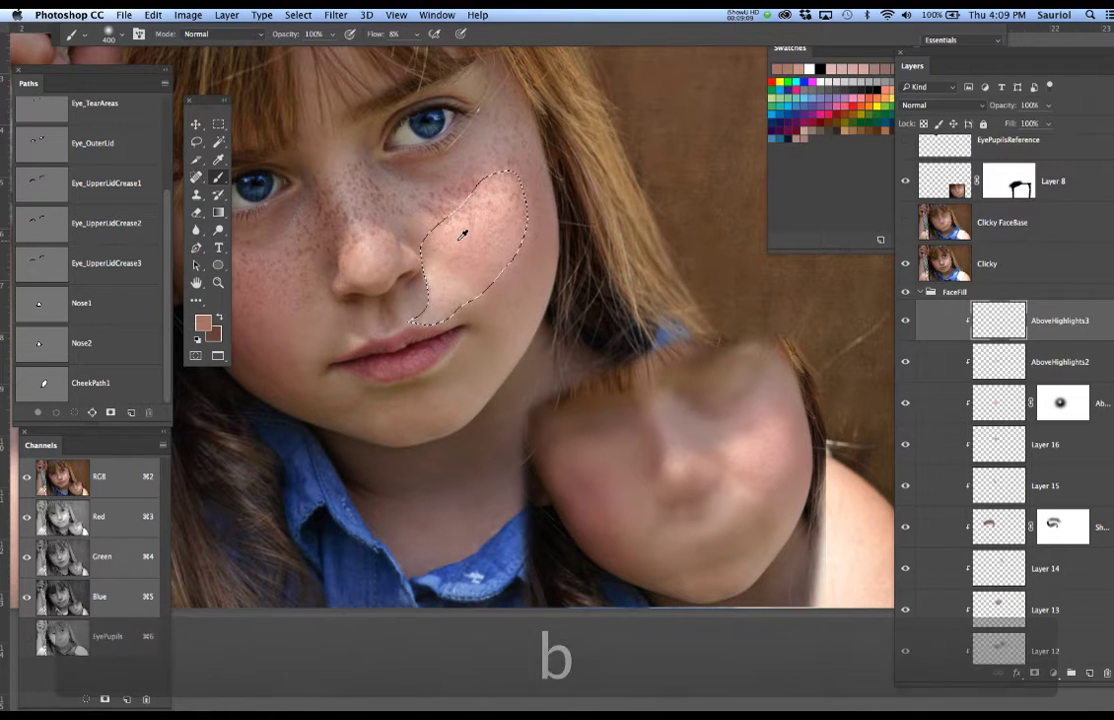
{"action": "left_click", "coordinate": [458, 240], "text": "alt"}
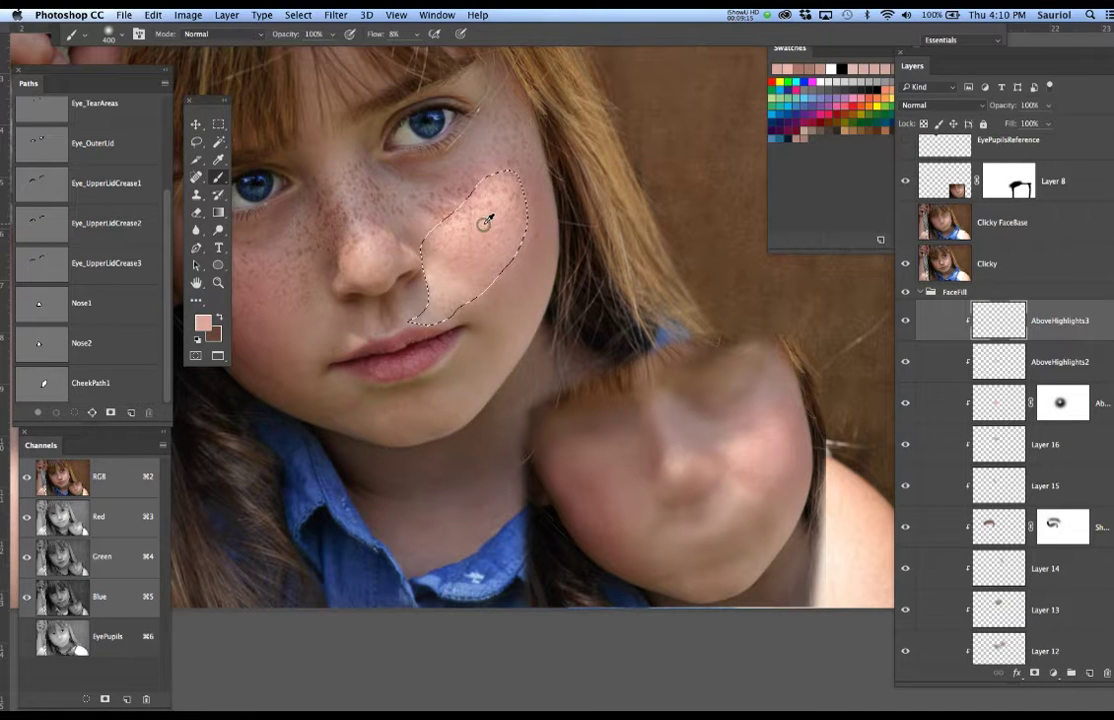
{"action": "left_click", "coordinate": [484, 221], "text": "alt"}
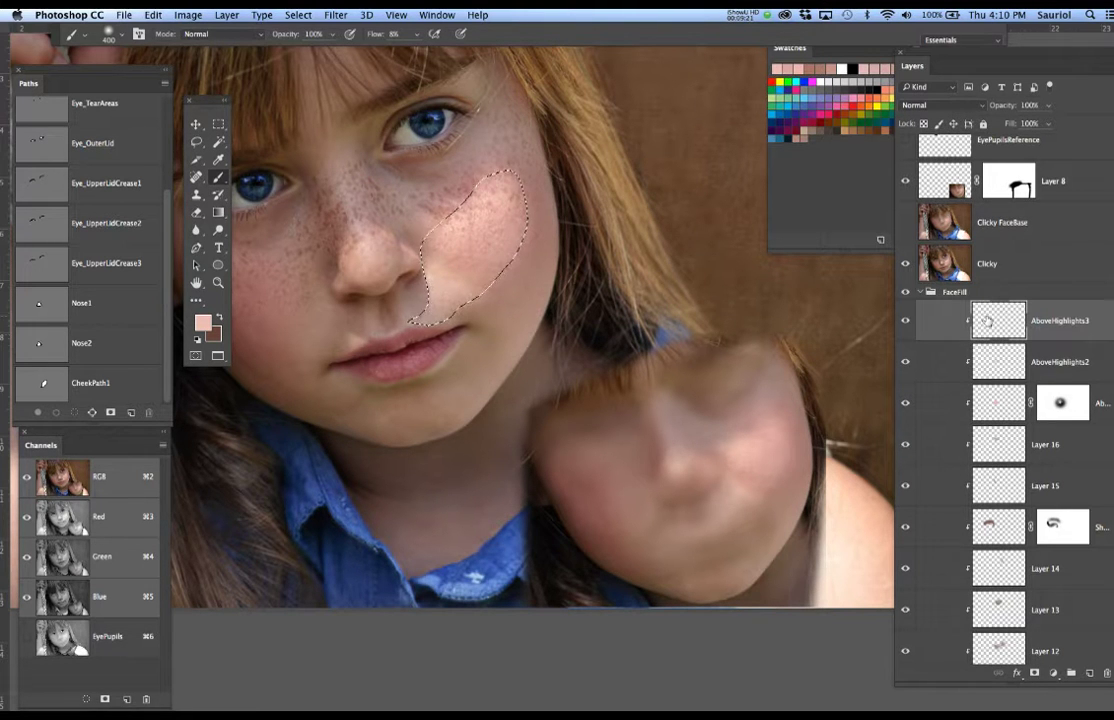
Hide the Clicky photo and fill the cheek selection on AboveHighlights3 with the sampled light pink, then deselect.
{"action": "left_click", "coordinate": [903, 263]}
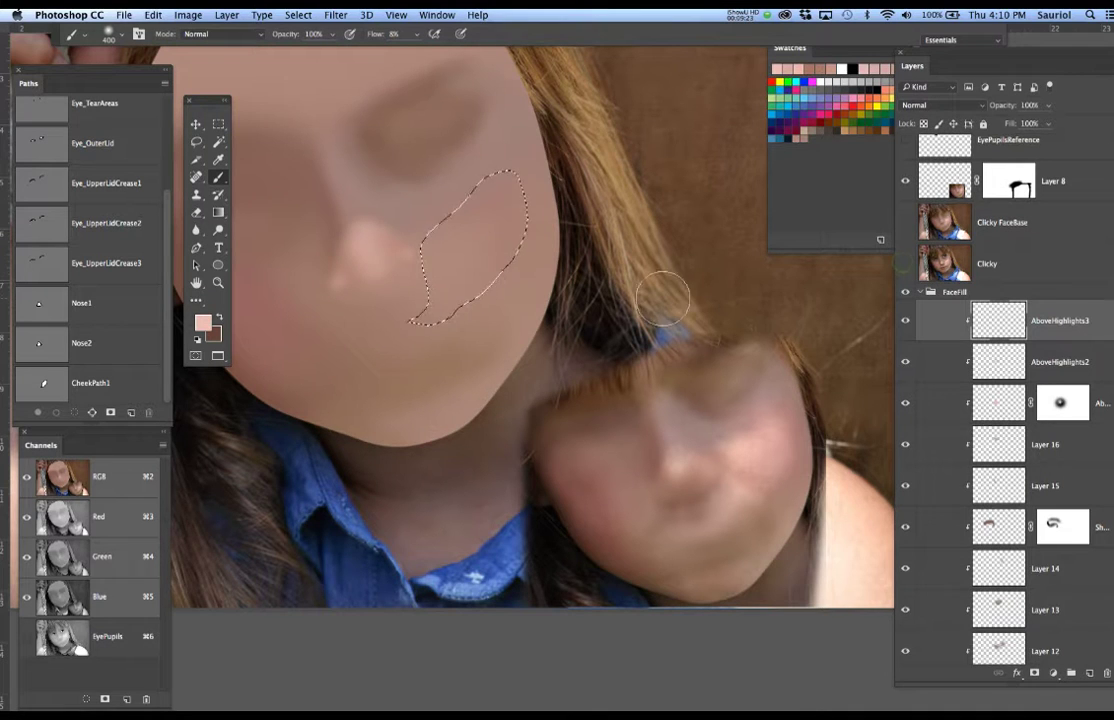
{"action": "key", "text": "alt+BackSpace"}
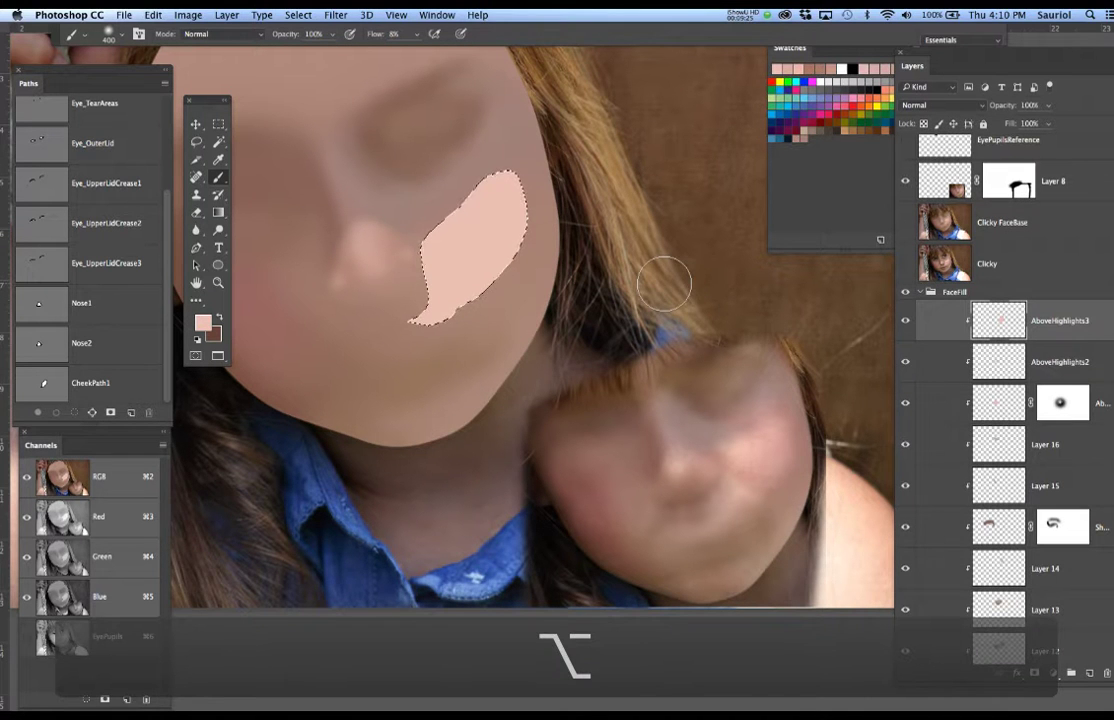
{"action": "key", "text": "alt+super+d"}
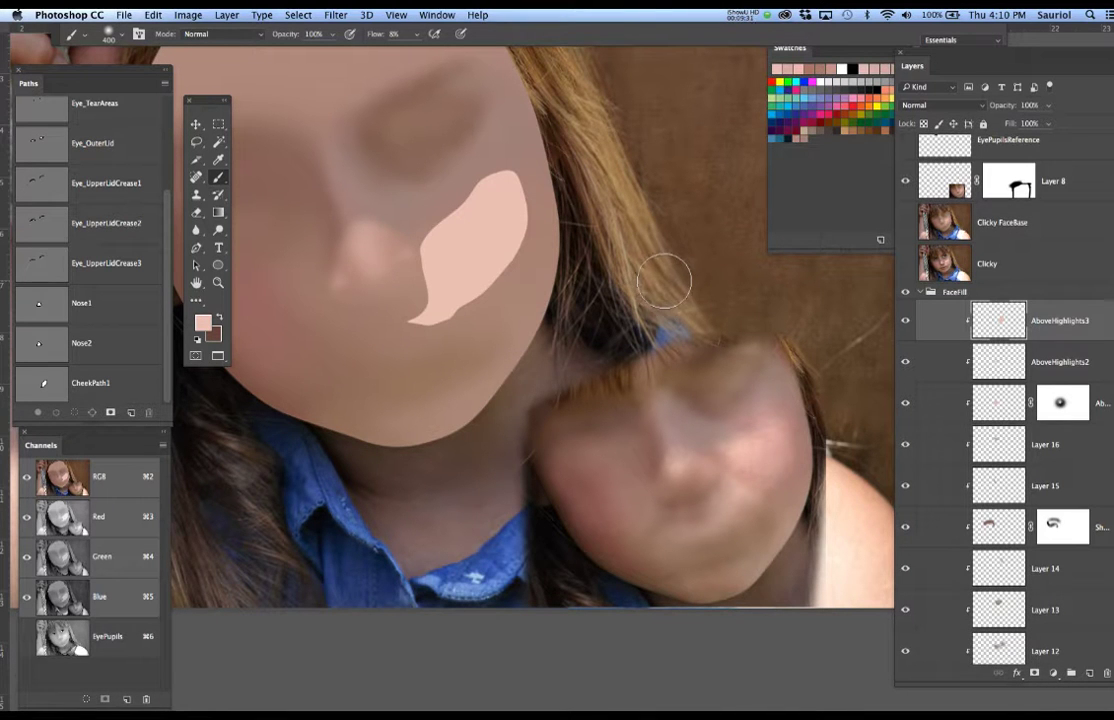
{"action": "left_click", "coordinate": [338, 15]}
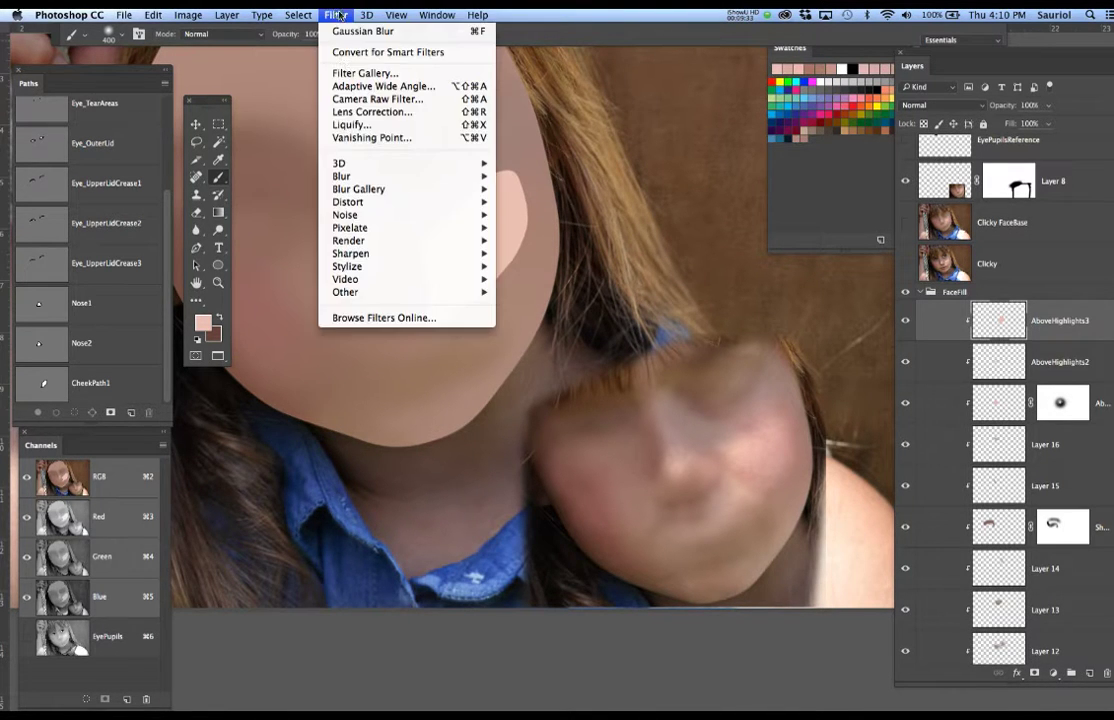
{"action": "mouse_move", "coordinate": [358, 176]}
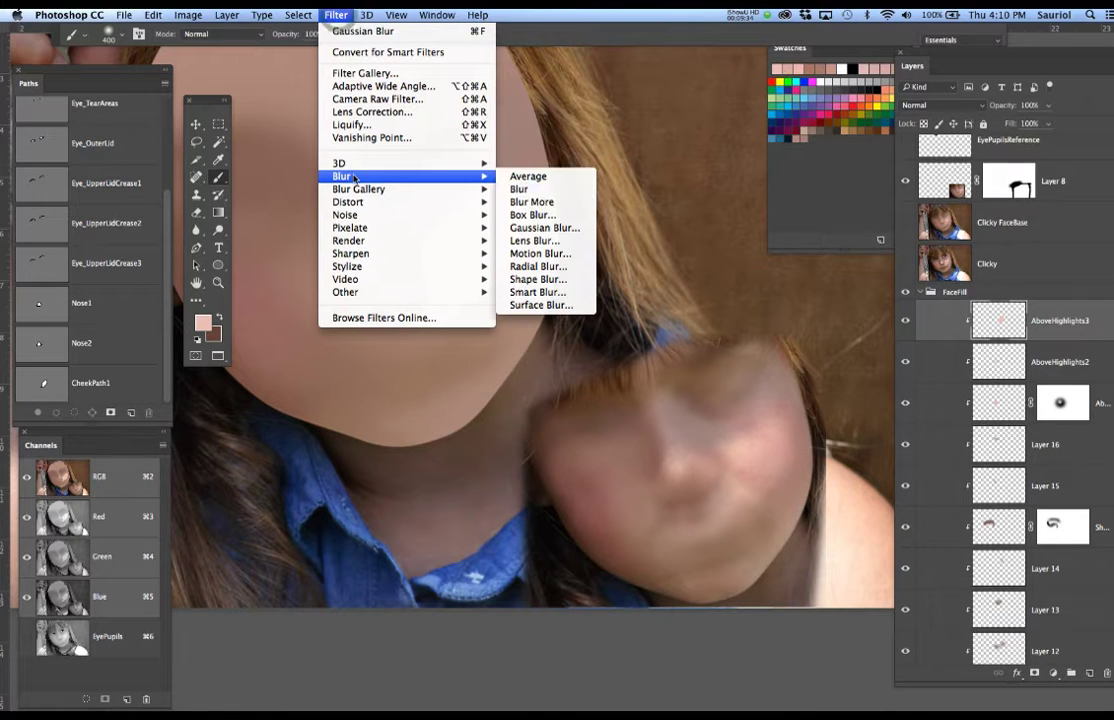
{"action": "left_click", "coordinate": [535, 228]}
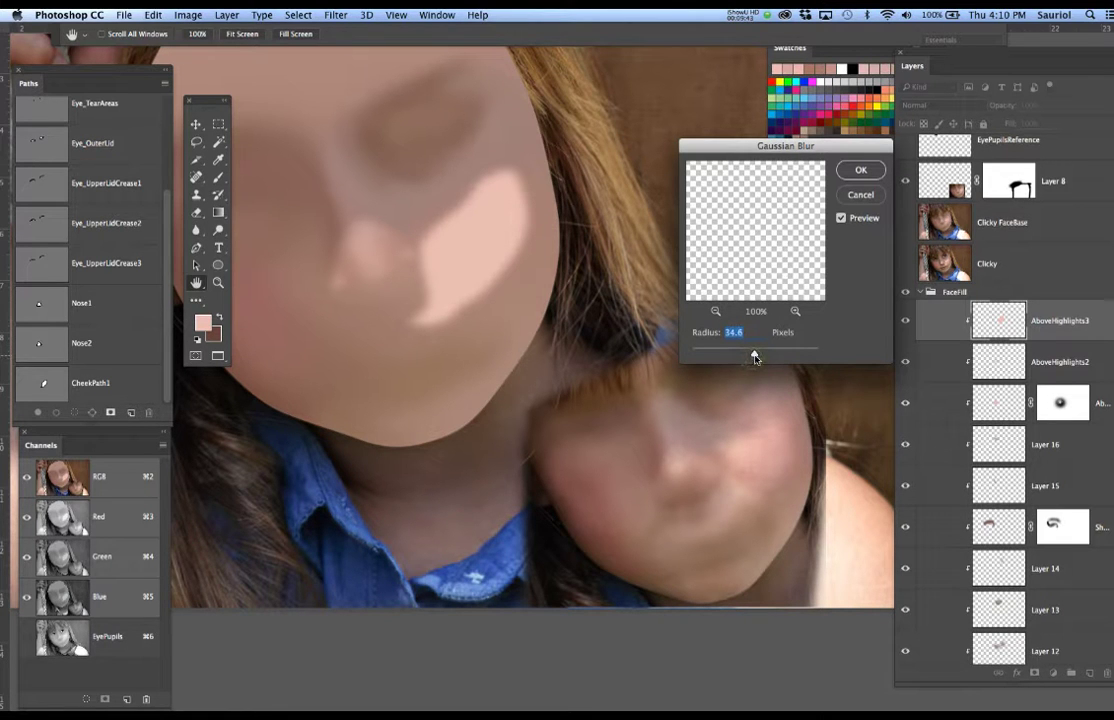
{"action": "left_click", "coordinate": [852, 196]}
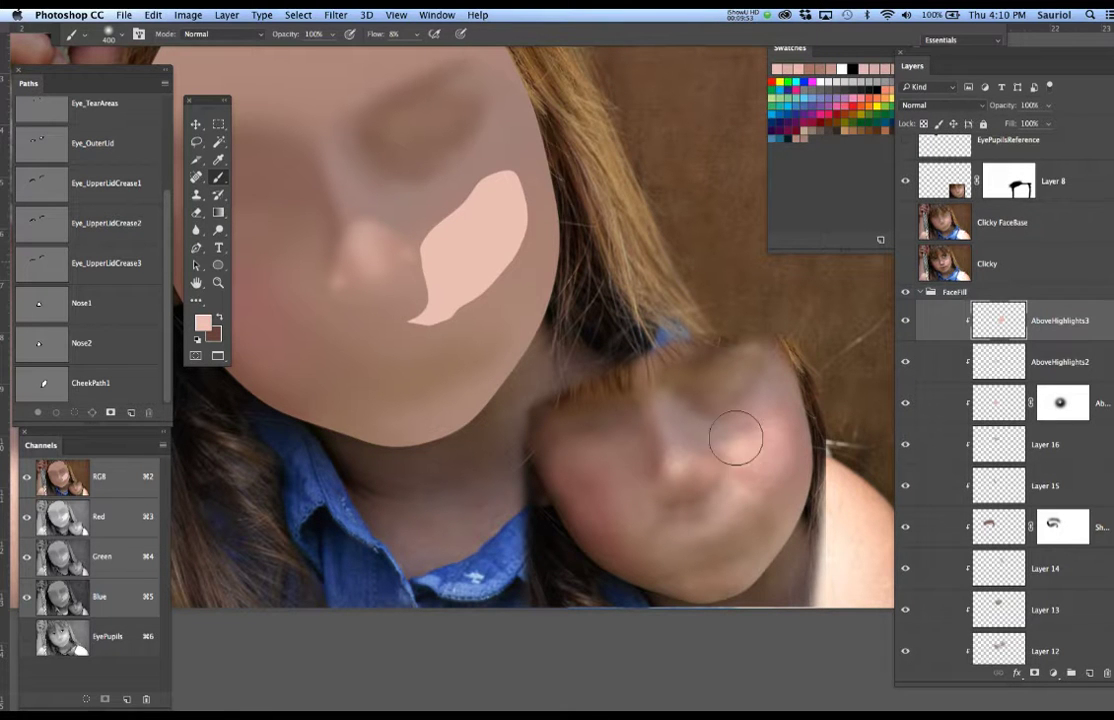
Show the Clicky photo and copy a rectangular selection around the girl's whole face from it to a new layer.
{"action": "scroll", "coordinate": [690, 300], "scroll_direction": "right", "scroll_amount": 5}
{"action": "scroll", "coordinate": [690, 300], "scroll_direction": "up", "scroll_amount": 3}
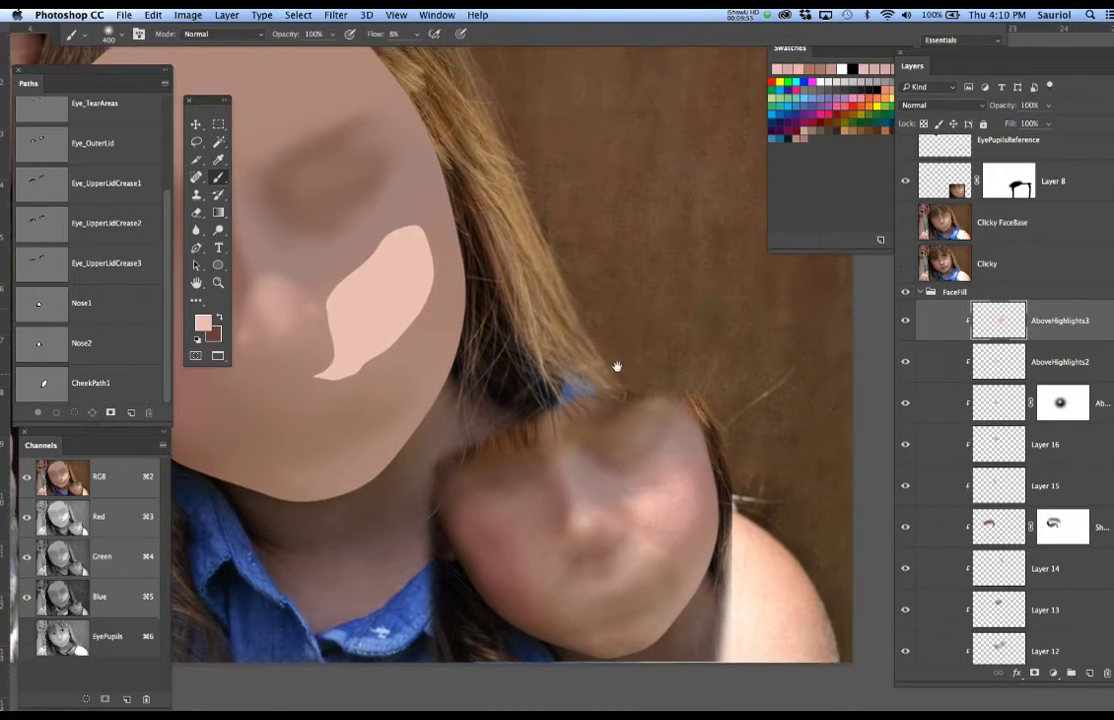
{"action": "left_click", "coordinate": [905, 263]}
{"action": "left_click", "coordinate": [957, 268]}
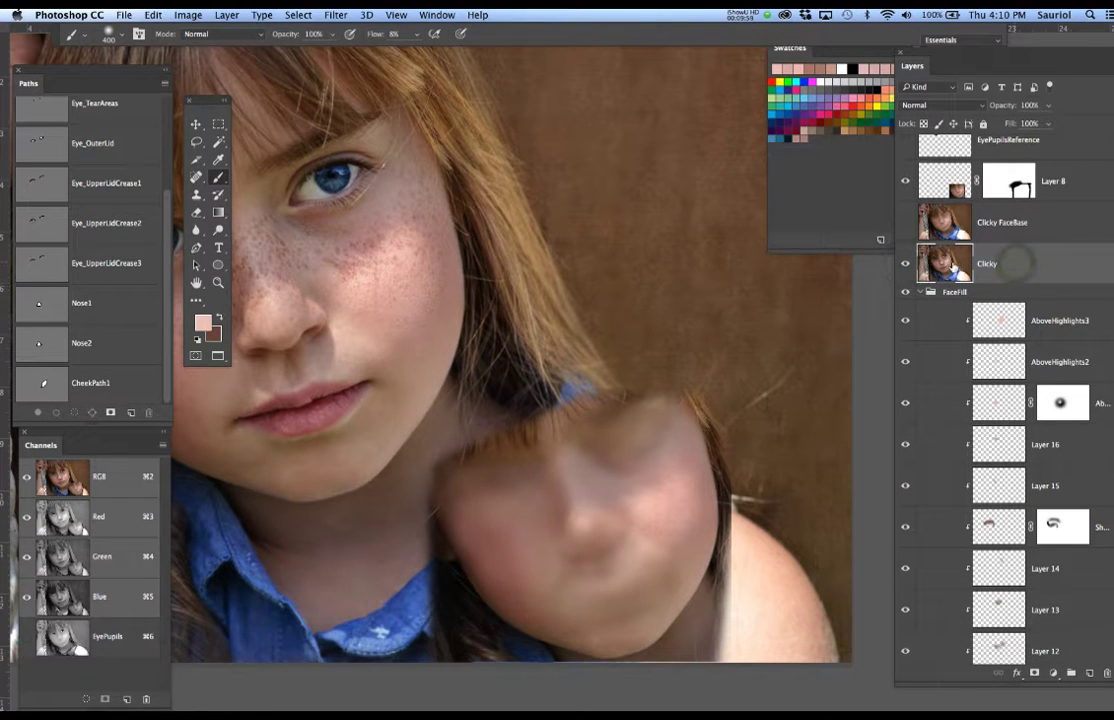
{"action": "left_click", "coordinate": [495, 282], "text": "alt"}
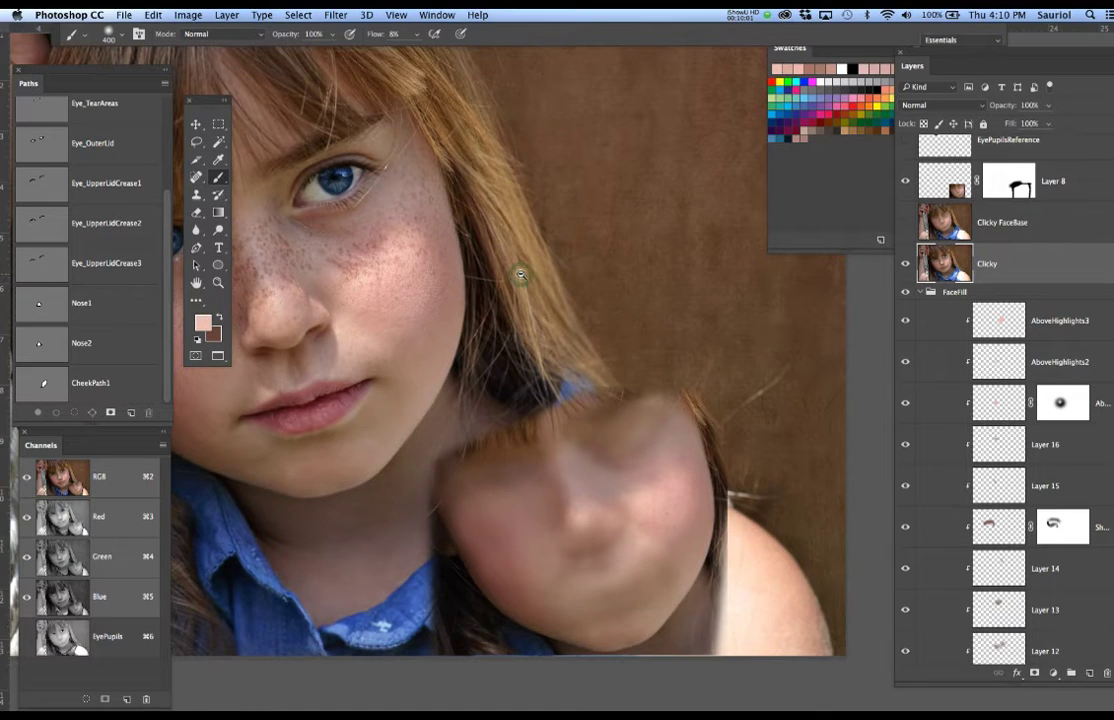
{"action": "left_click", "coordinate": [495, 282], "text": "alt"}
{"action": "scroll", "coordinate": [495, 282], "scroll_direction": "left", "scroll_amount": 3}
{"action": "key", "text": "m"}
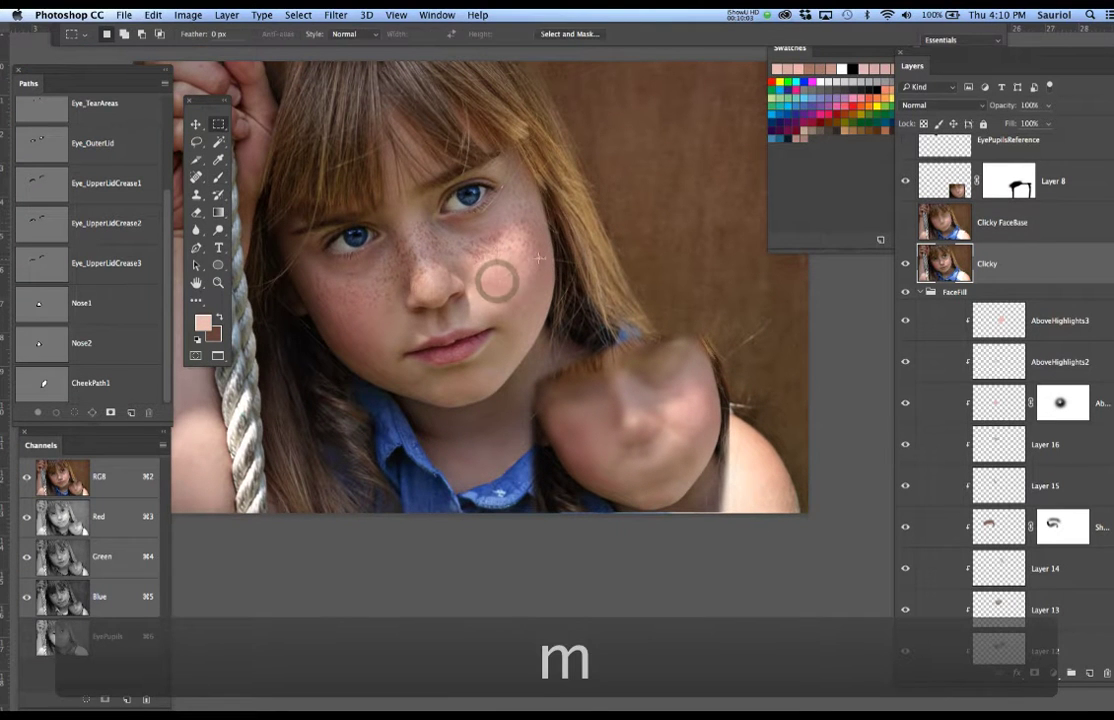
{"action": "left_click_drag", "start_coordinate": [268, 130], "coordinate": [564, 413]}
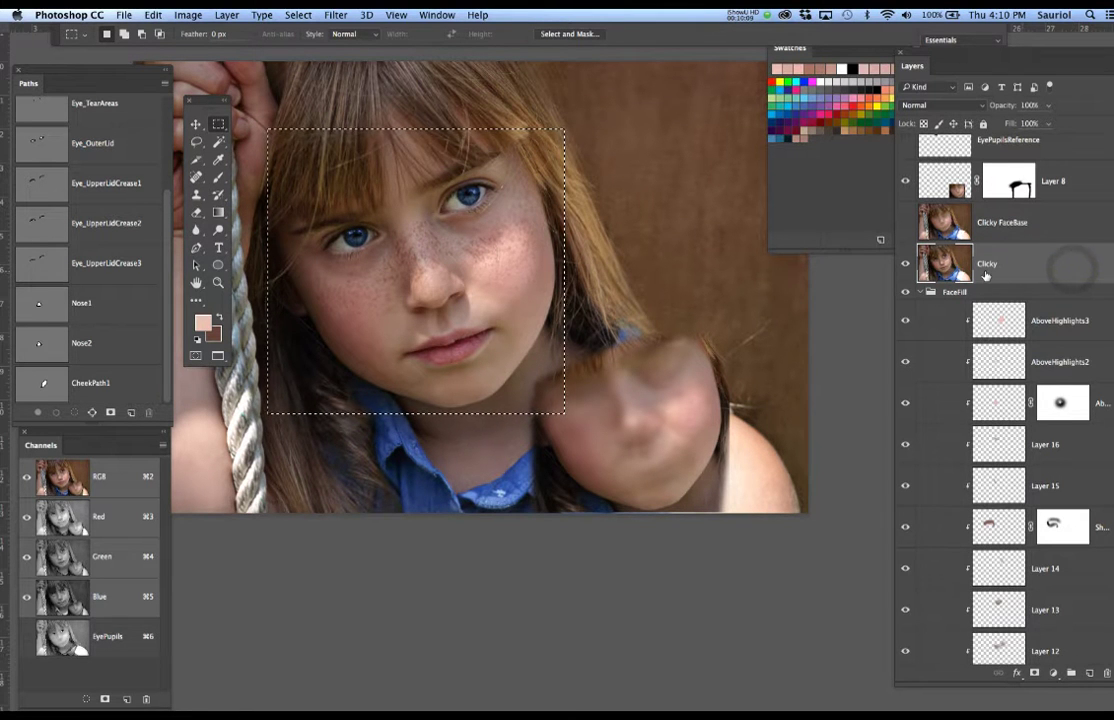
{"action": "key", "text": "super+j"}
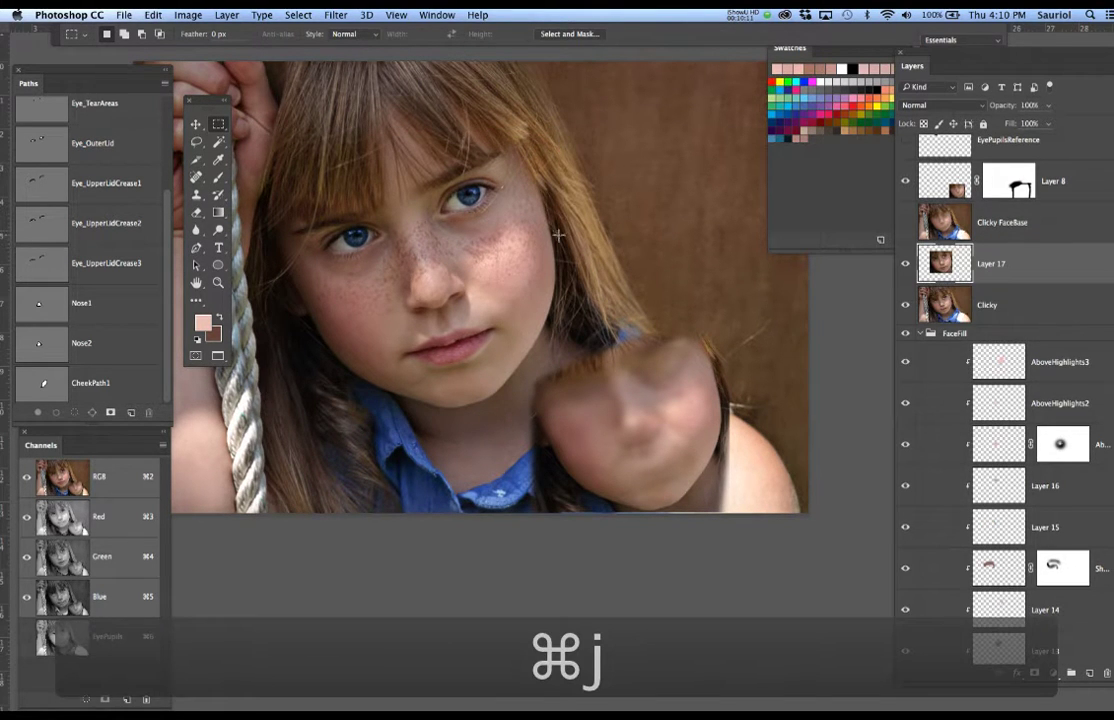
Scale the copied face to about 65.6% and place it over the brown background beside the girl's head.
{"action": "key", "text": "v"}
{"action": "left_click_drag", "start_coordinate": [461, 270], "coordinate": [611, 254]}
{"action": "key", "text": "super+t"}
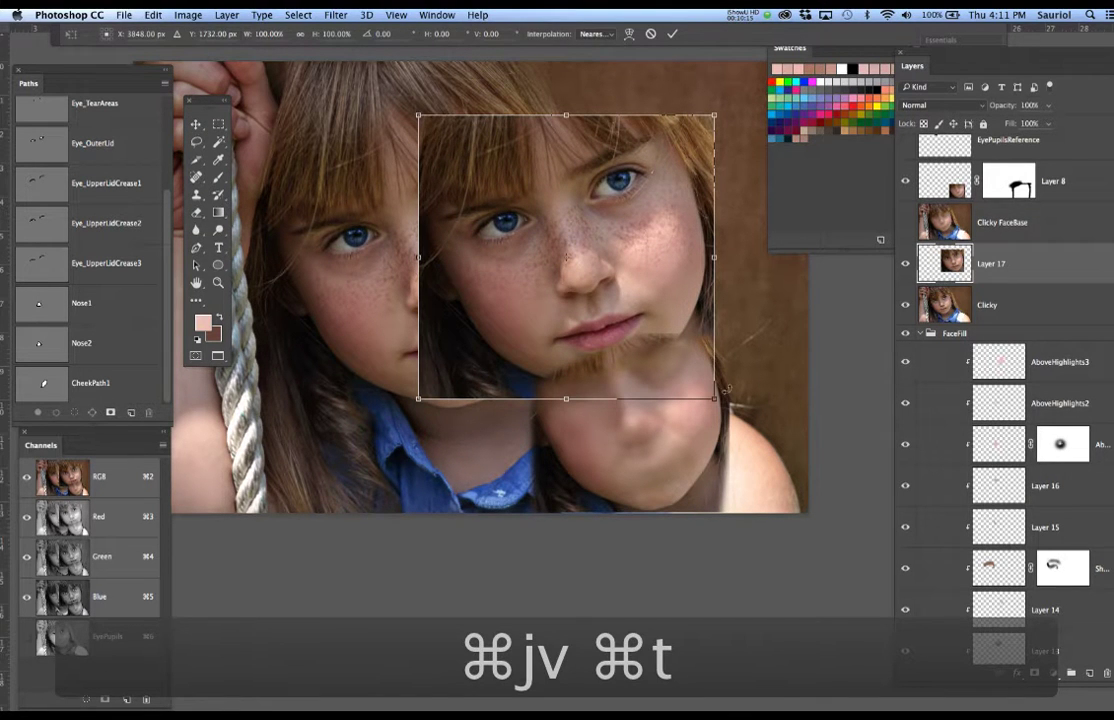
{"action": "left_click_drag", "start_coordinate": [716, 401], "coordinate": [611, 304]}
{"action": "left_click_drag", "start_coordinate": [577, 229], "coordinate": [701, 206]}
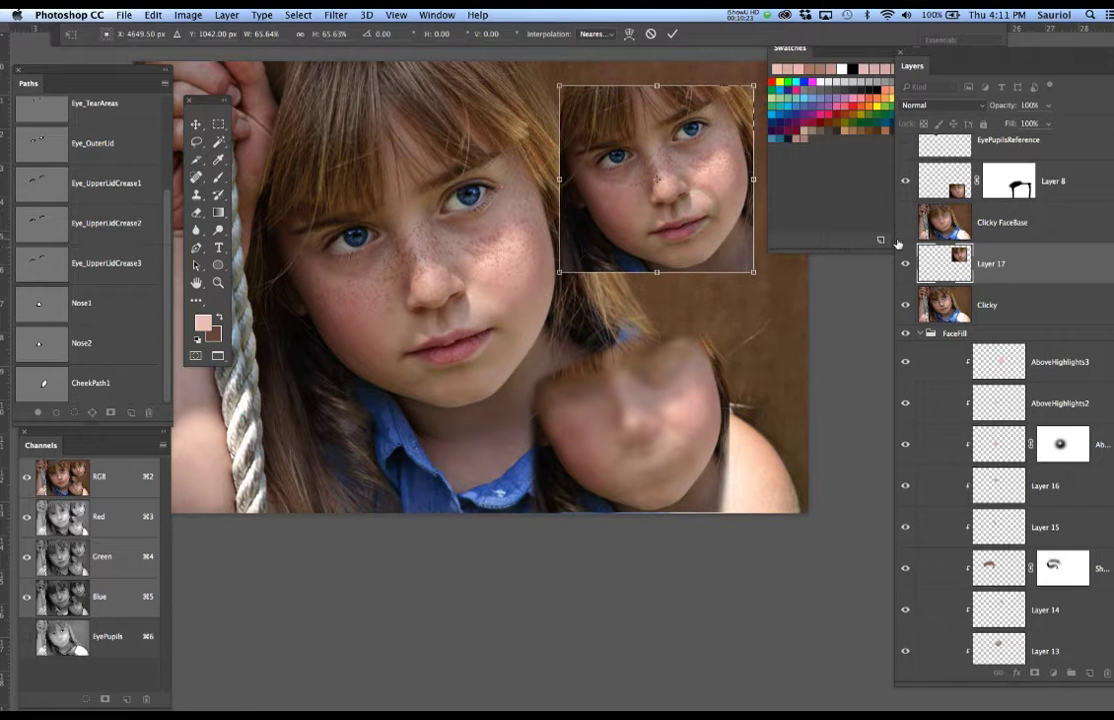
{"action": "key", "text": "Return"}
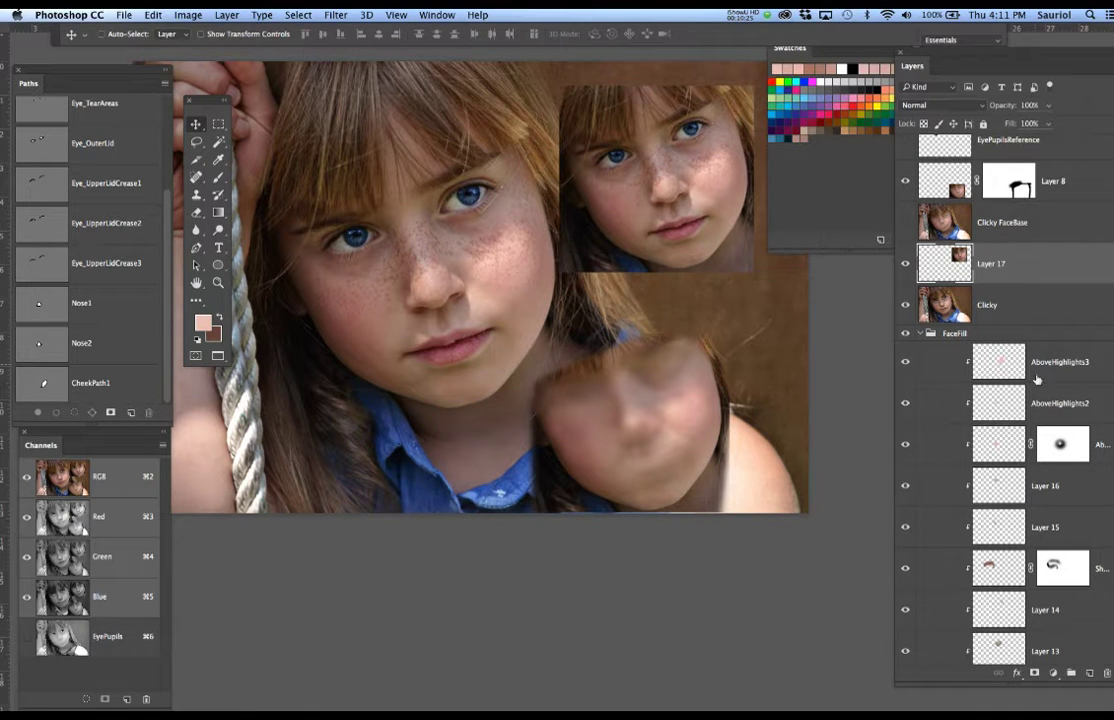
Add a layer mask to Layer 17 and paint black on it to fade the copied face's edge into the hair.
{"action": "left_click", "coordinate": [1031, 673]}
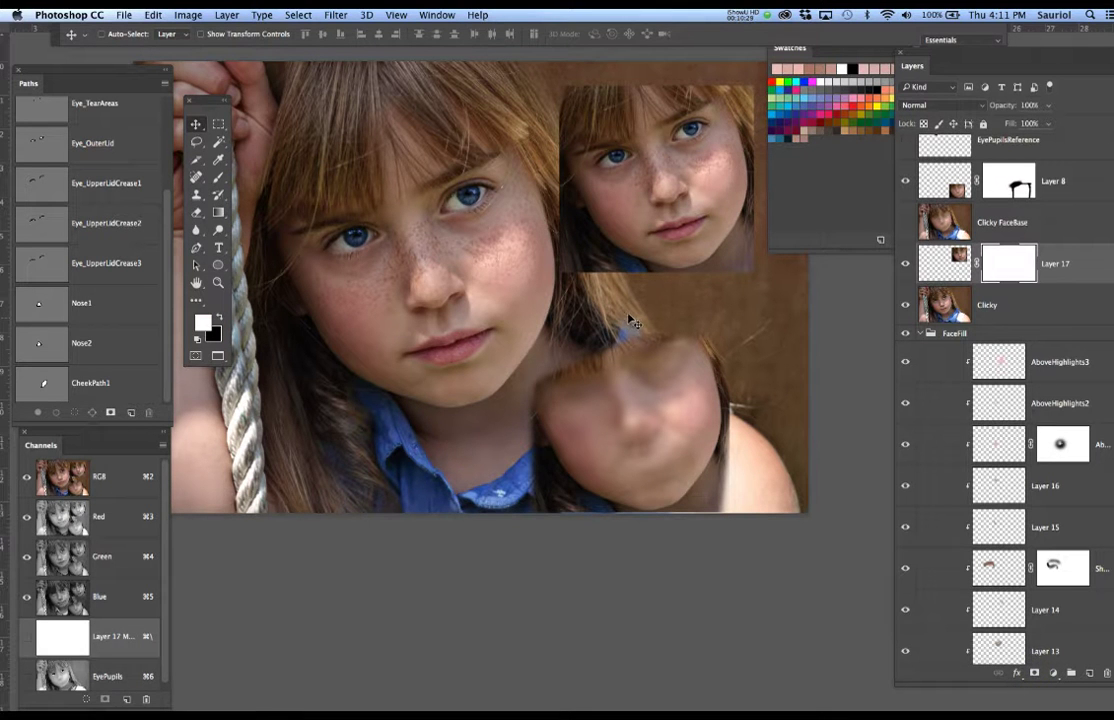
{"action": "key", "text": "b"}
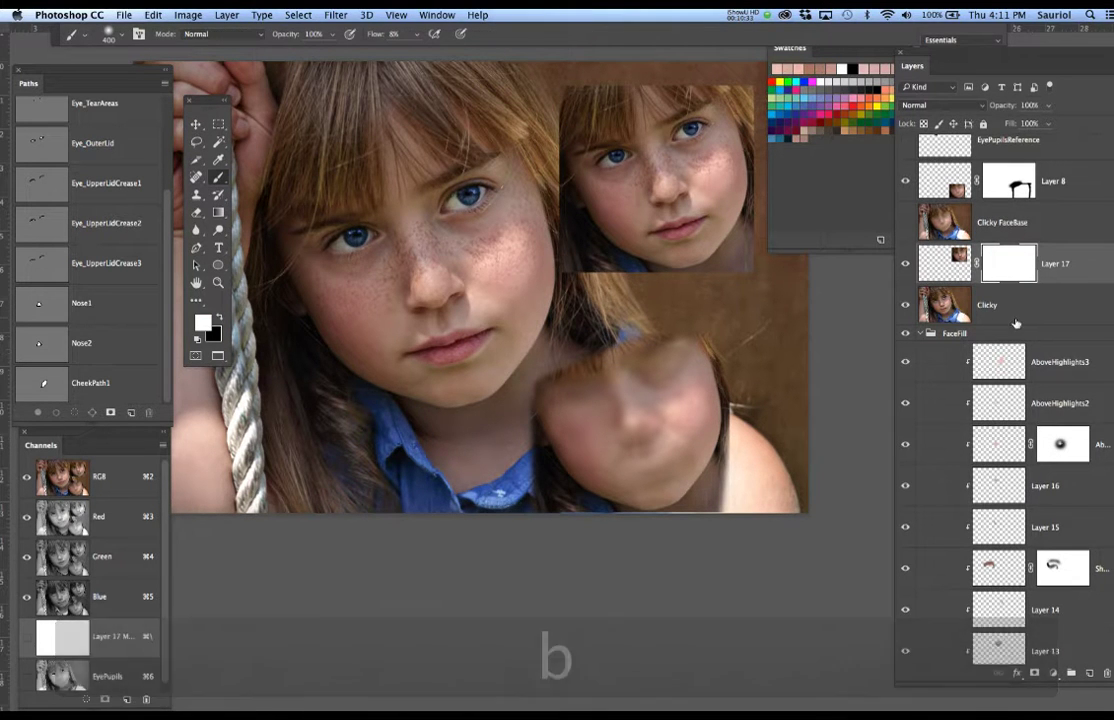
{"action": "key", "text": "x"}
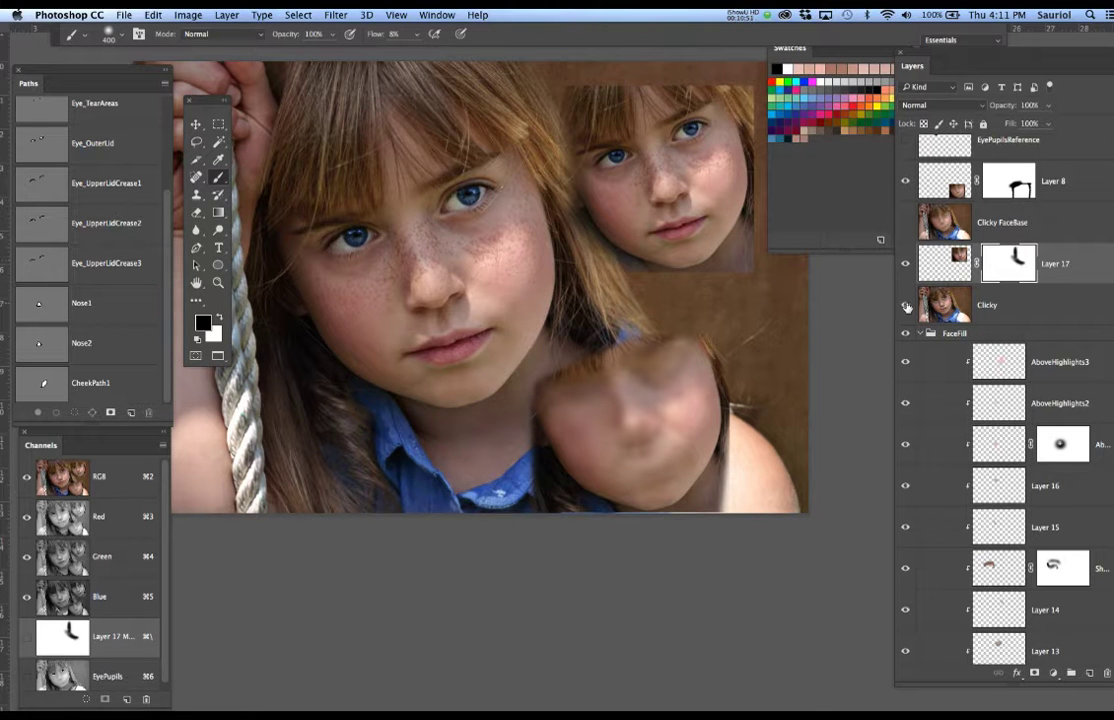
Hide the Clicky photo, then shrink the Swatches panel and move it below the painted face, beside the Channels panel.
{"action": "left_click", "coordinate": [906, 305]}
{"action": "mouse_move", "coordinate": [688, 243]}
{"action": "left_mouse_down"}
{"action": "mouse_move", "coordinate": [670, 256]}
{"action": "mouse_move", "coordinate": [704, 279]}
{"action": "mouse_move", "coordinate": [704, 297]}
{"action": "left_mouse_up"}
{"action": "left_click_drag", "start_coordinate": [797, 60], "coordinate": [242, 508]}
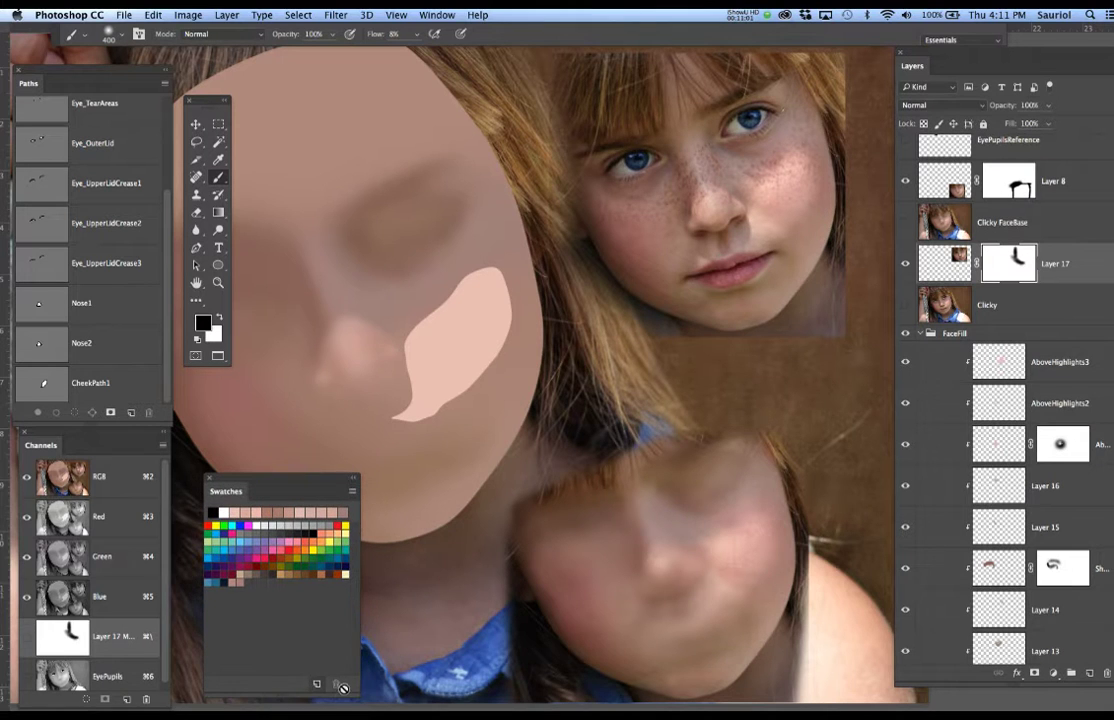
{"action": "left_click_drag", "start_coordinate": [343, 688], "coordinate": [366, 620]}
{"action": "left_click_drag", "start_coordinate": [305, 484], "coordinate": [287, 581]}
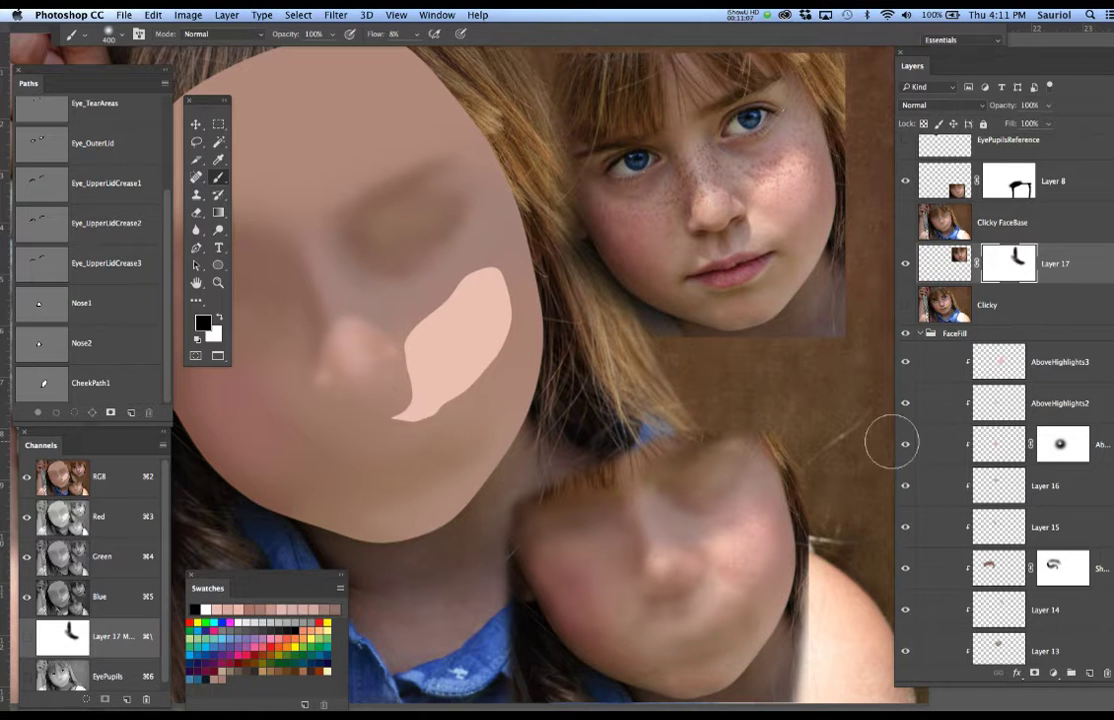
Clear any selection and make AboveHighlights3 the active layer by picking the cheek highlight on the canvas.
{"action": "key", "text": "v"}
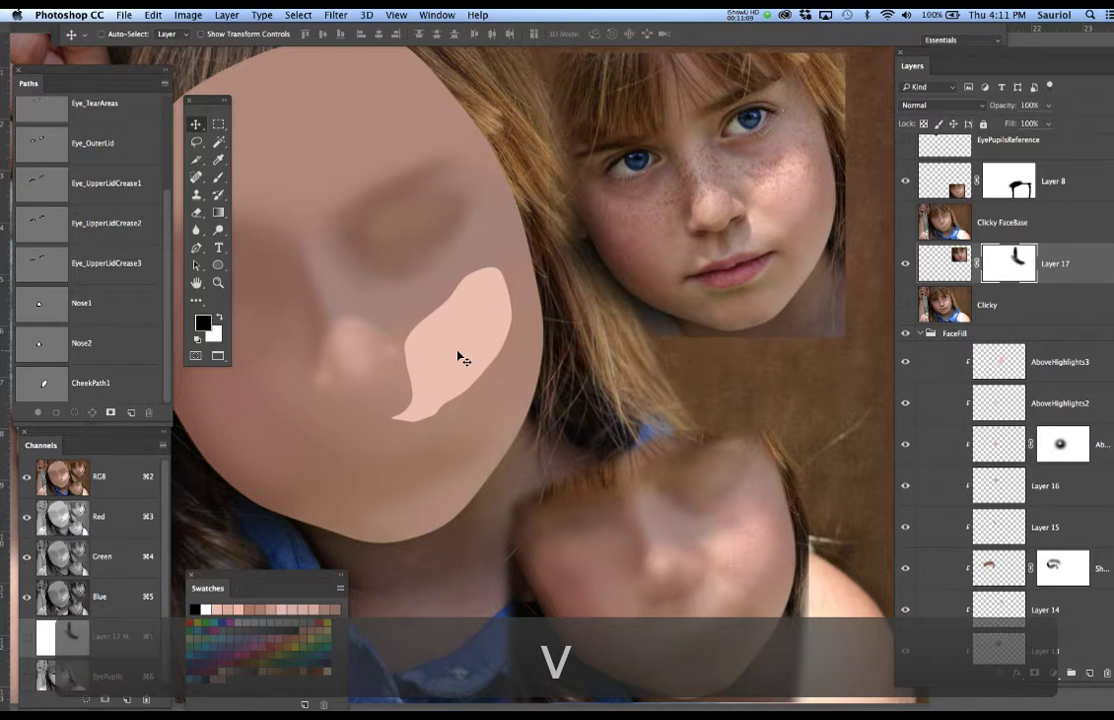
{"action": "key", "text": "super+d"}
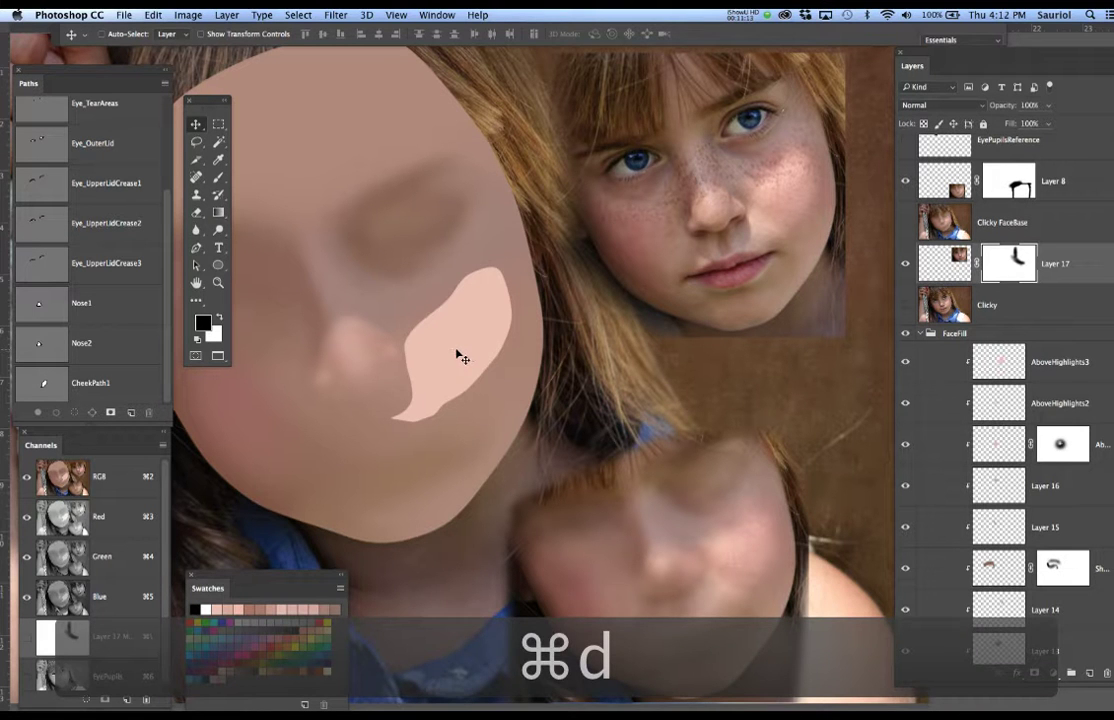
{"action": "right_click", "coordinate": [457, 350]}
{"action": "left_click", "coordinate": [458, 352]}
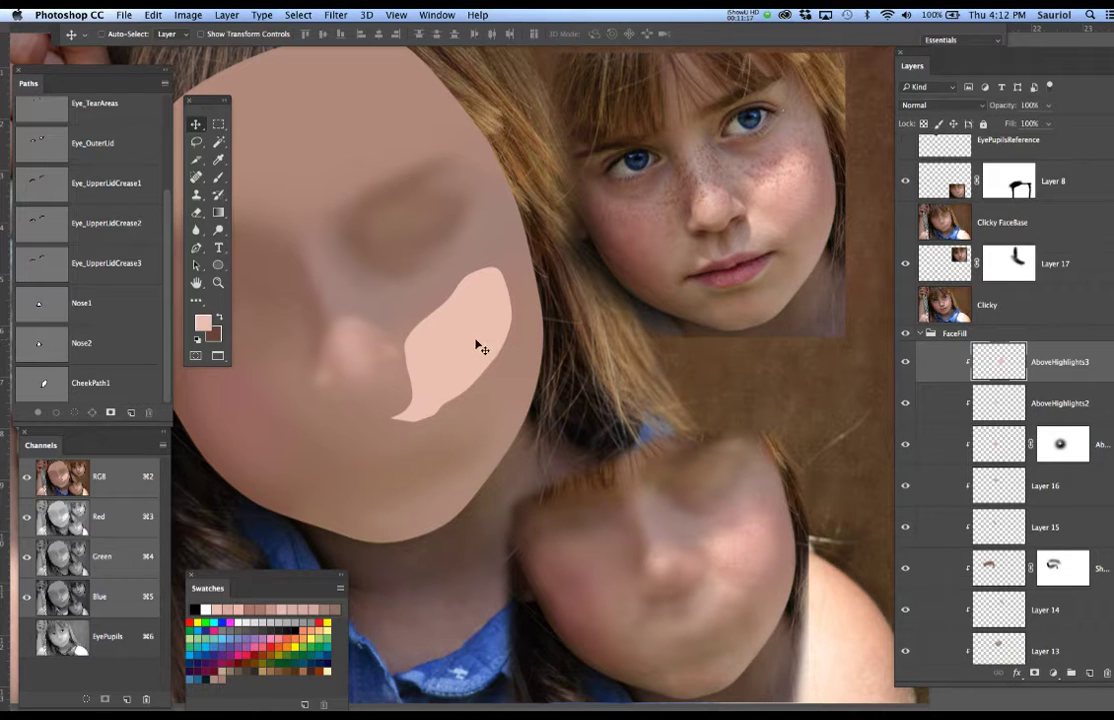
{"action": "right_click", "coordinate": [458, 325]}
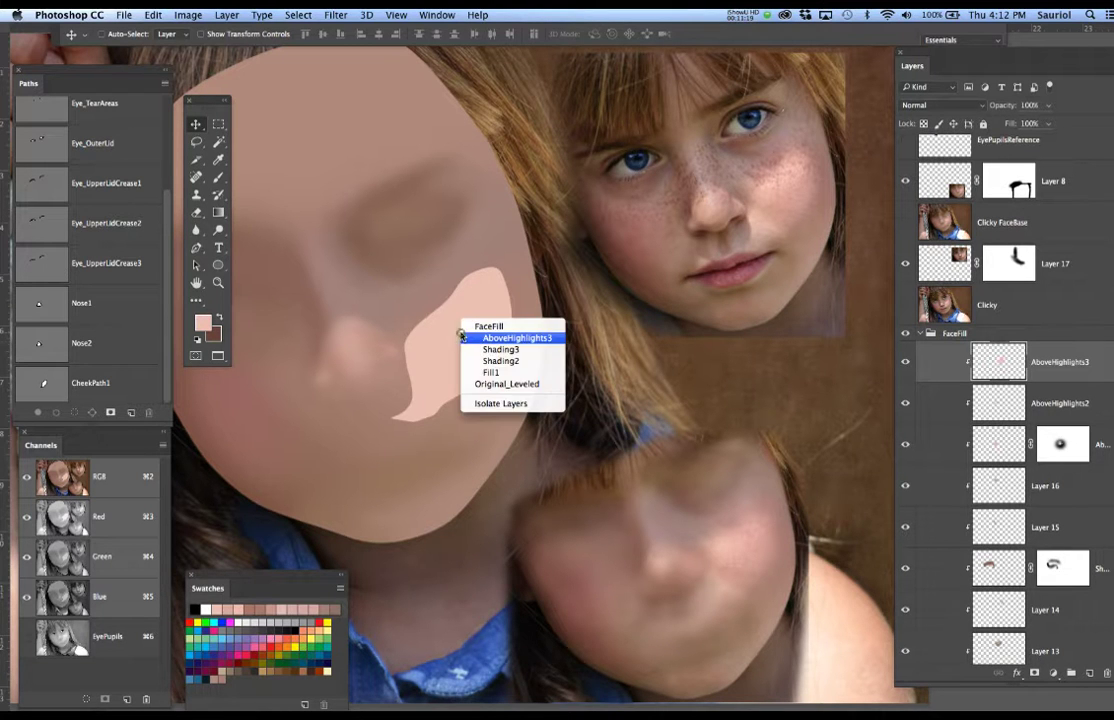
{"action": "left_click", "coordinate": [457, 332]}
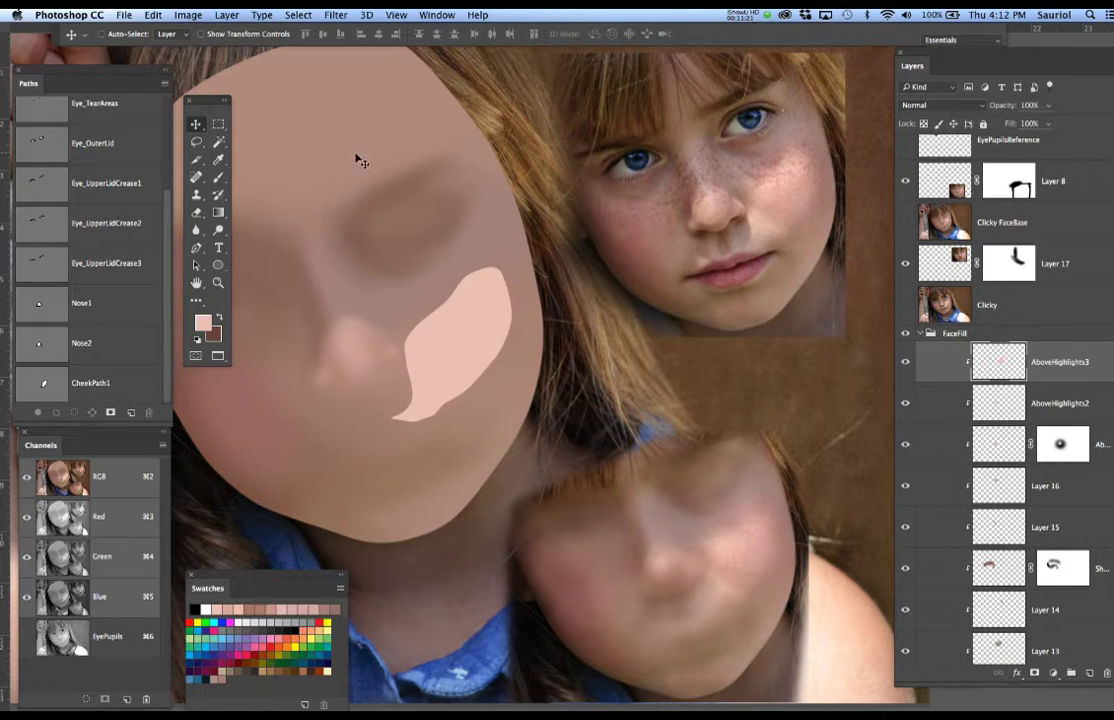
Apply a Gaussian Blur with a radius of 53.1 pixels to the cheek highlight on AboveHighlights3.
{"action": "left_click", "coordinate": [299, 15]}
{"action": "mouse_move", "coordinate": [336, 15]}
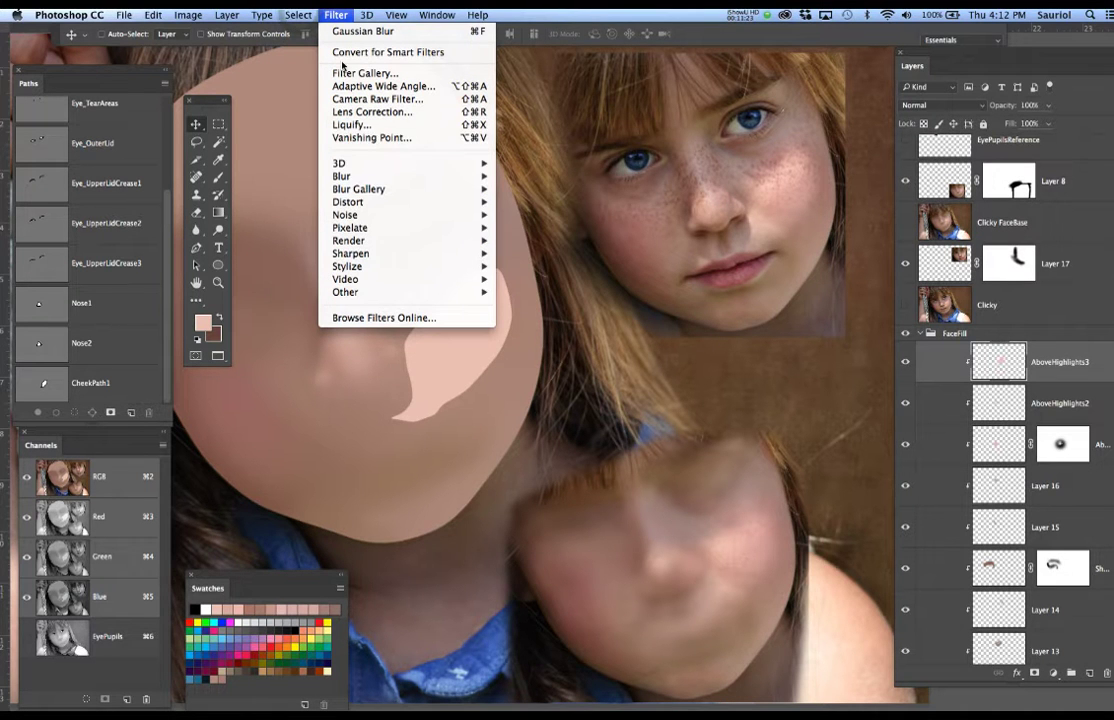
{"action": "mouse_move", "coordinate": [362, 178]}
{"action": "left_click", "coordinate": [545, 229]}
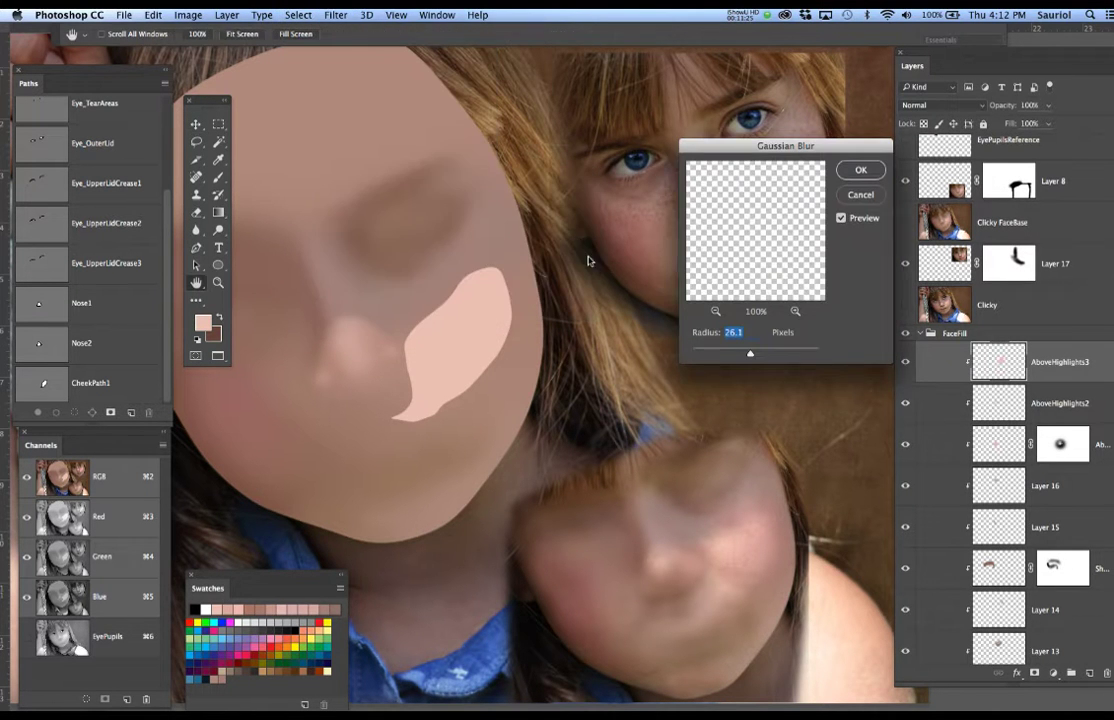
{"action": "left_click_drag", "start_coordinate": [737, 159], "coordinate": [343, 74]}
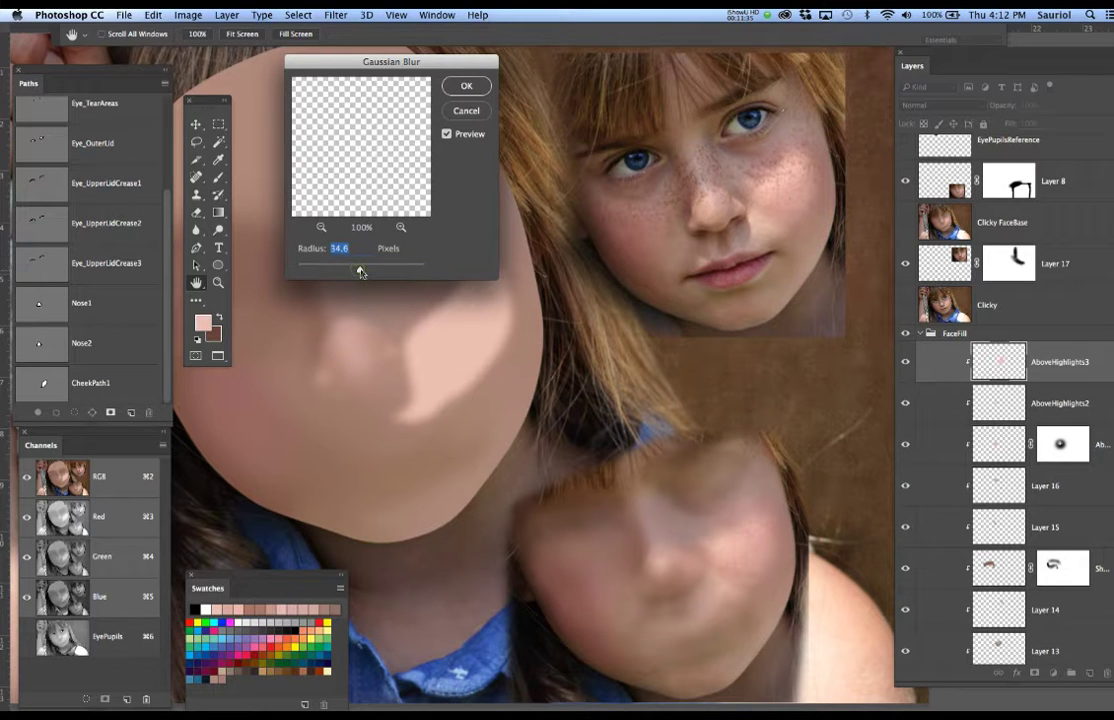
{"action": "left_click_drag", "start_coordinate": [352, 68], "coordinate": [136, 193]}
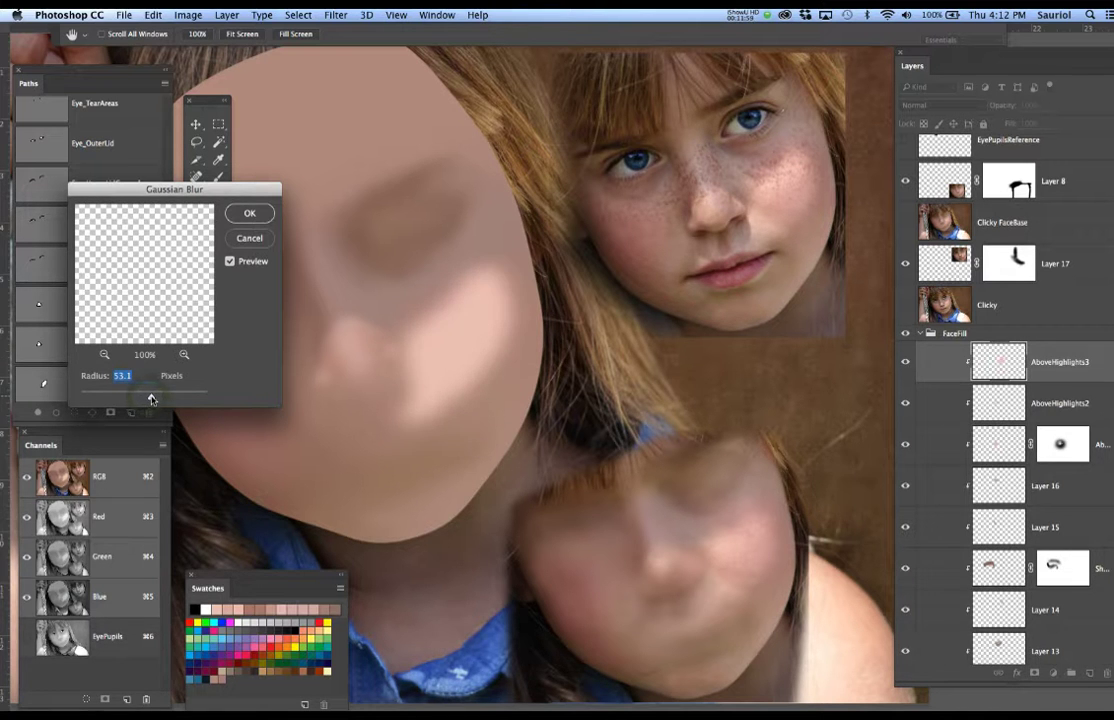
{"action": "left_click", "coordinate": [250, 212]}
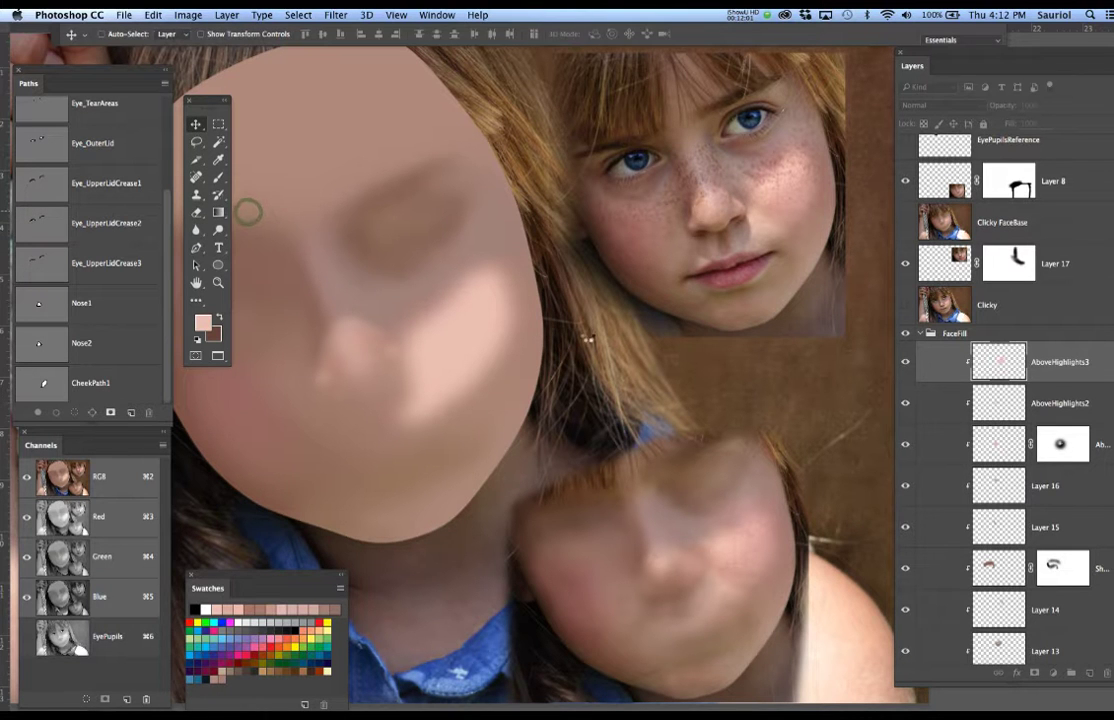
Add a layer mask to AboveHighlights3 and load CheekPath1 as a selection.
{"action": "left_click", "coordinate": [1035, 673]}
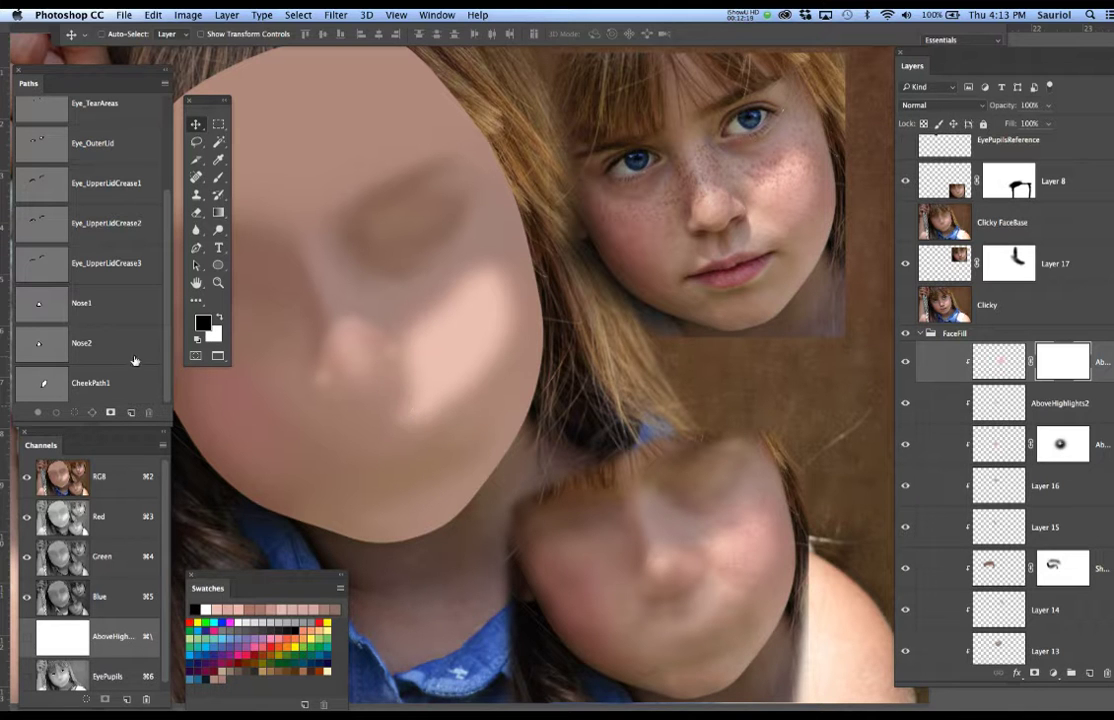
{"action": "left_click", "coordinate": [42, 383]}
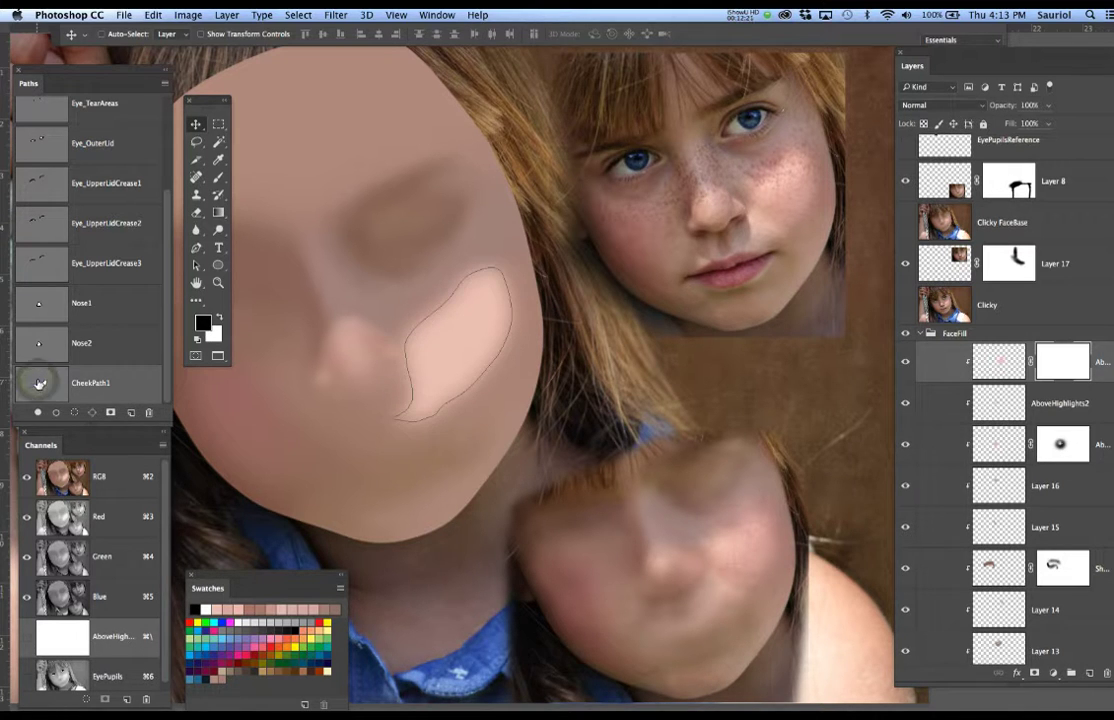
{"action": "left_click", "coordinate": [40, 383], "text": "super"}
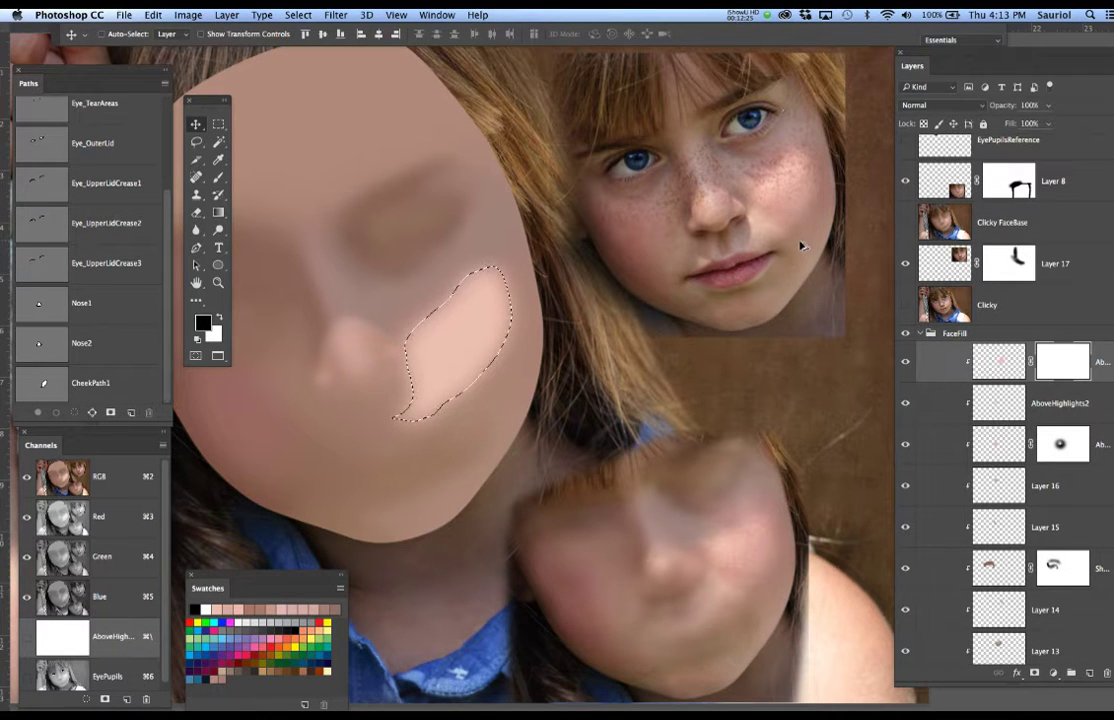
Invert the cheek selection, feather it by 5 pixels and hide the selection outline.
{"action": "scroll", "coordinate": [797, 241], "scroll_direction": "up", "scroll_amount": 10}
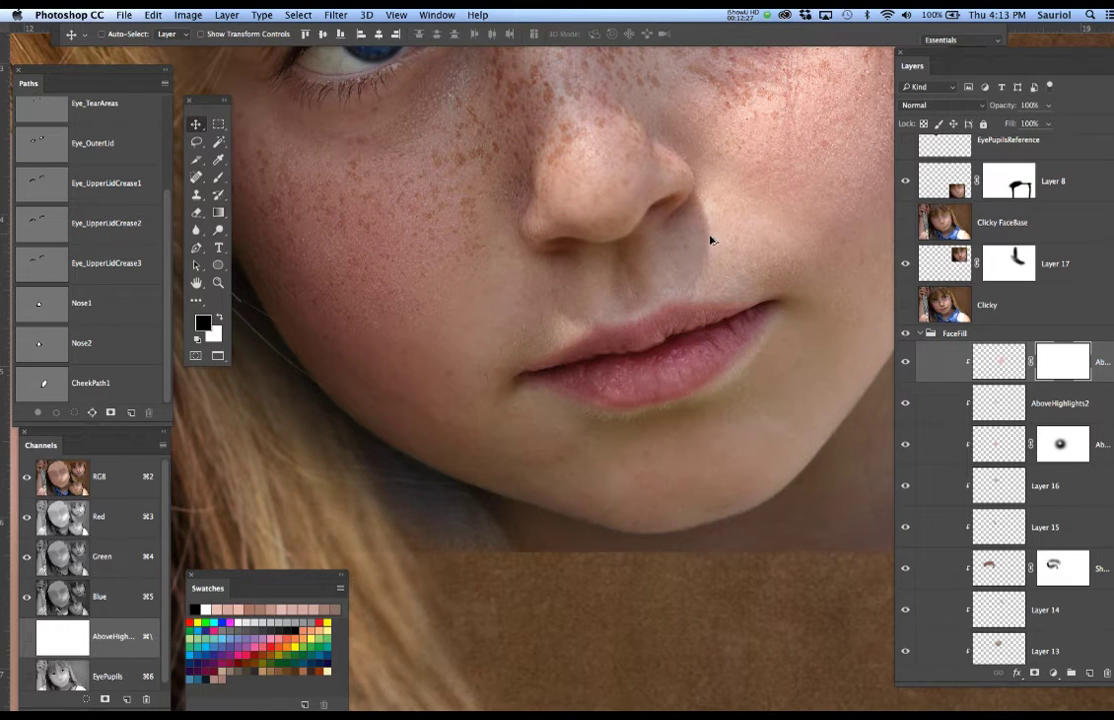
{"action": "scroll", "coordinate": [712, 254], "scroll_direction": "down", "scroll_amount": 3}
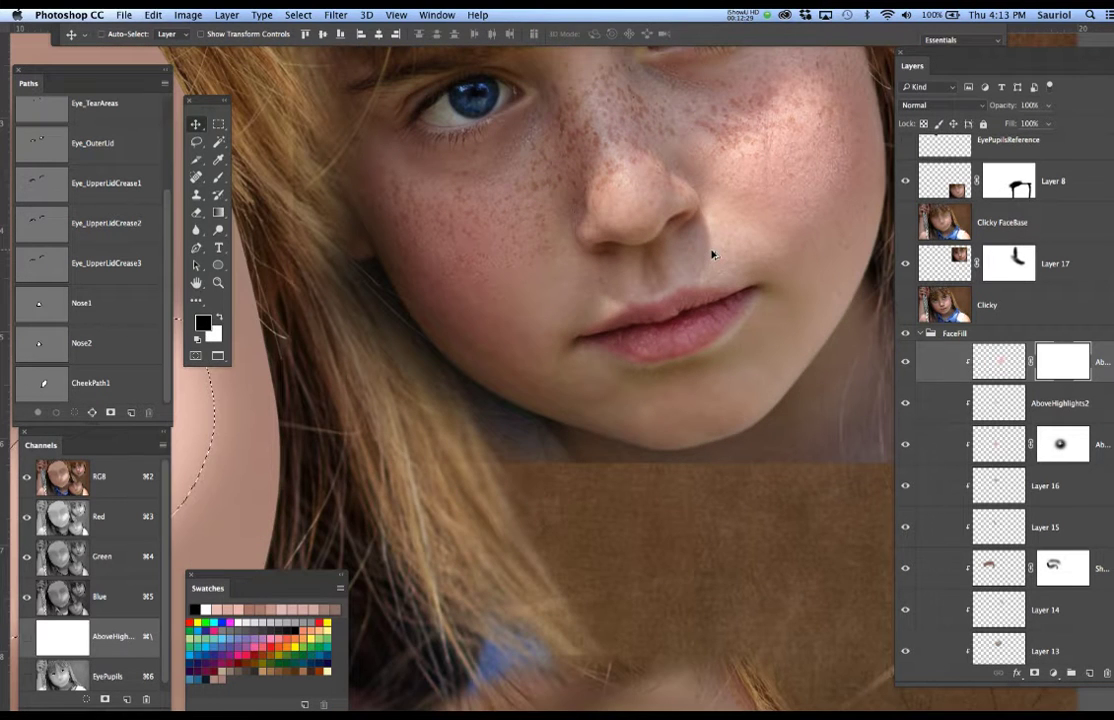
{"action": "scroll", "coordinate": [675, 238], "scroll_direction": "down", "scroll_amount": 5}
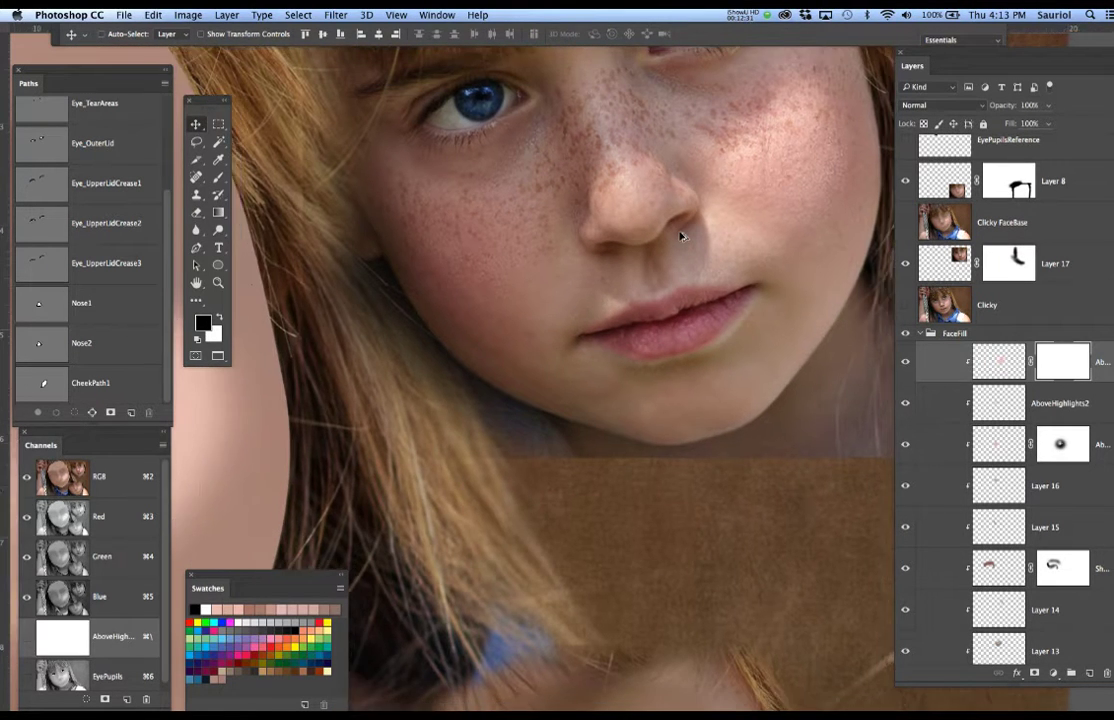
{"action": "scroll", "coordinate": [576, 186], "scroll_direction": "down", "scroll_amount": 3}
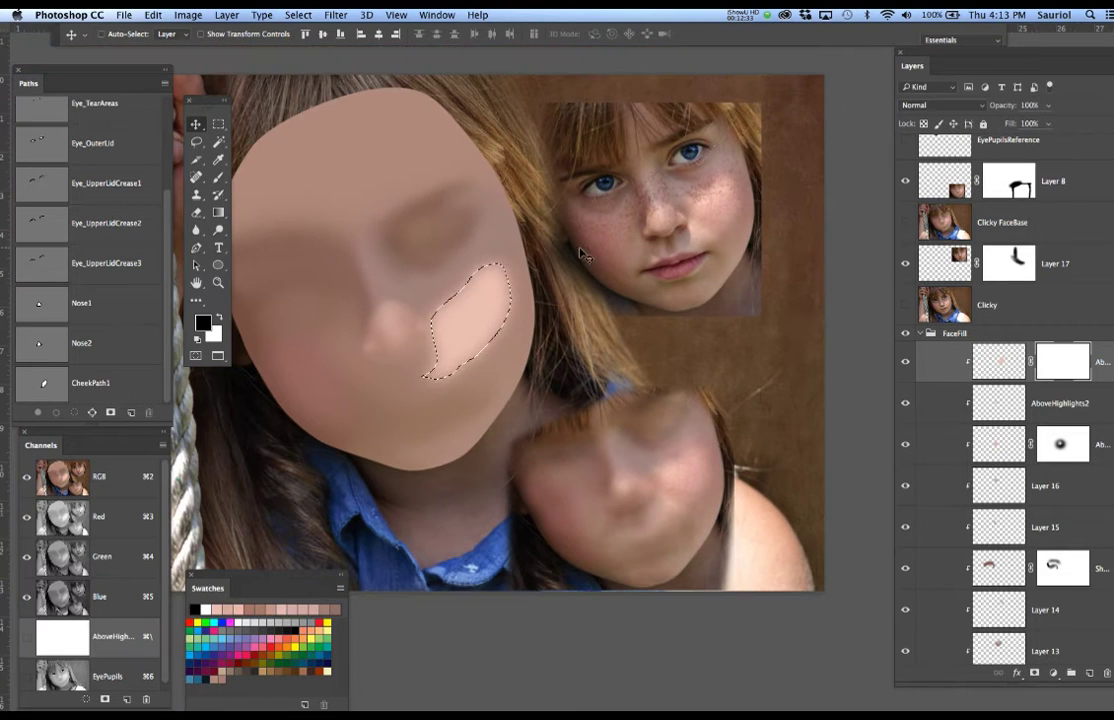
{"action": "scroll", "coordinate": [566, 312], "scroll_direction": "up", "scroll_amount": 2}
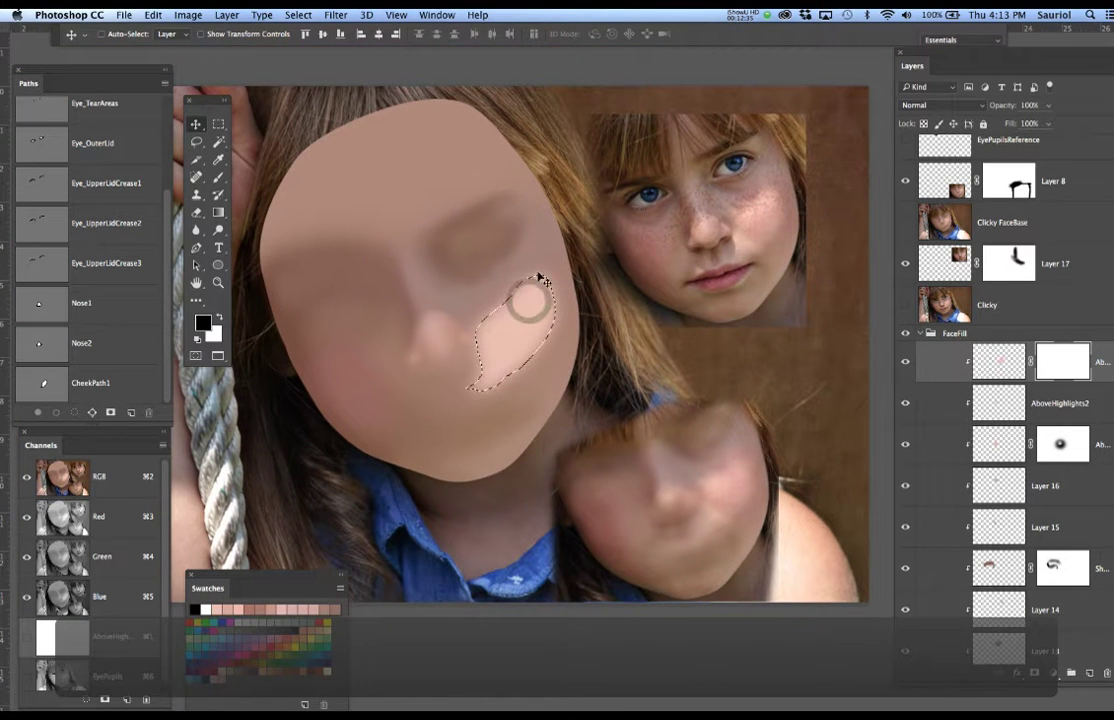
{"action": "key", "text": "super+shift+i"}
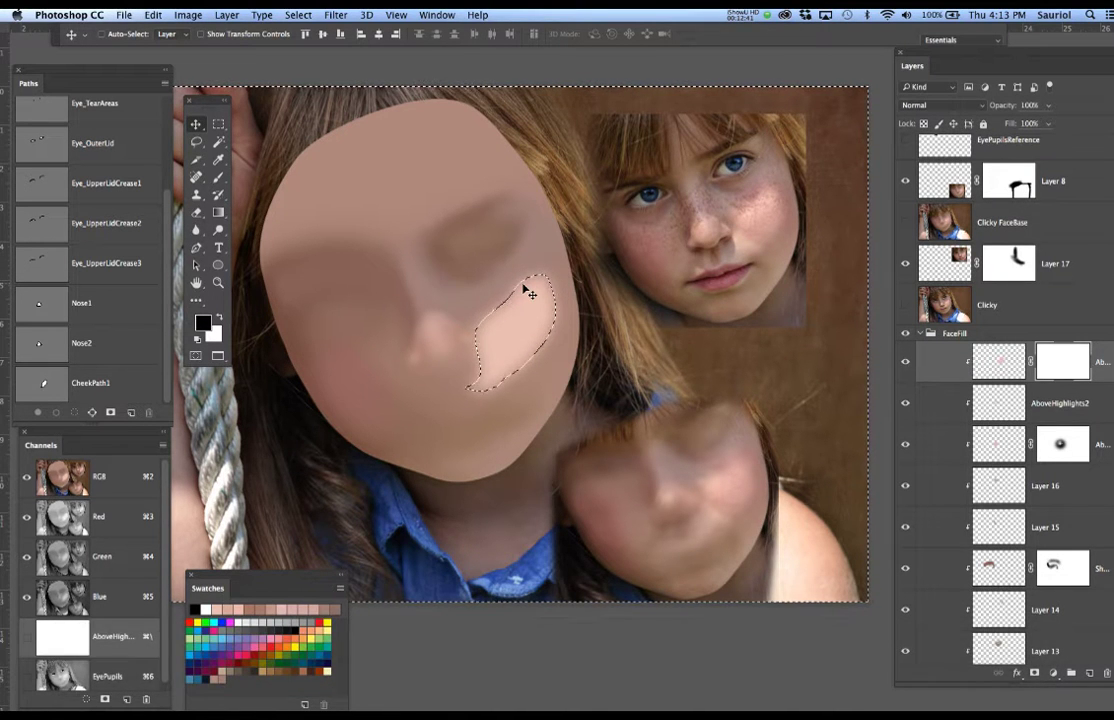
{"action": "key", "text": "F6"}
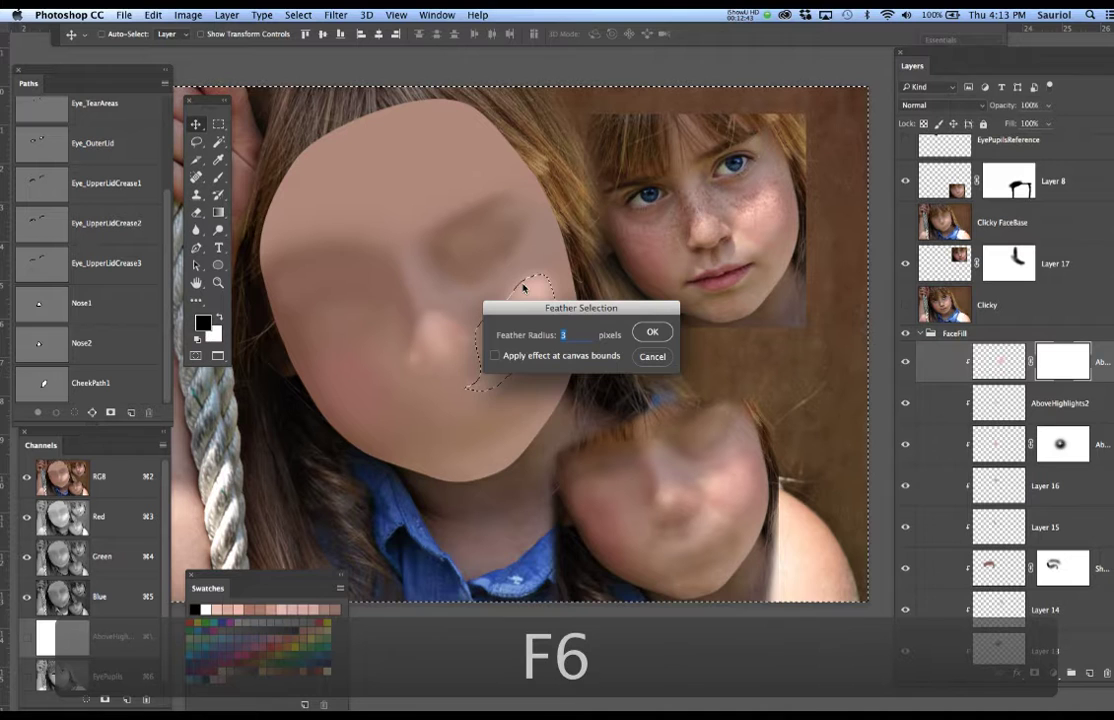
{"action": "type", "text": "5"}
{"action": "key", "text": "Return"}
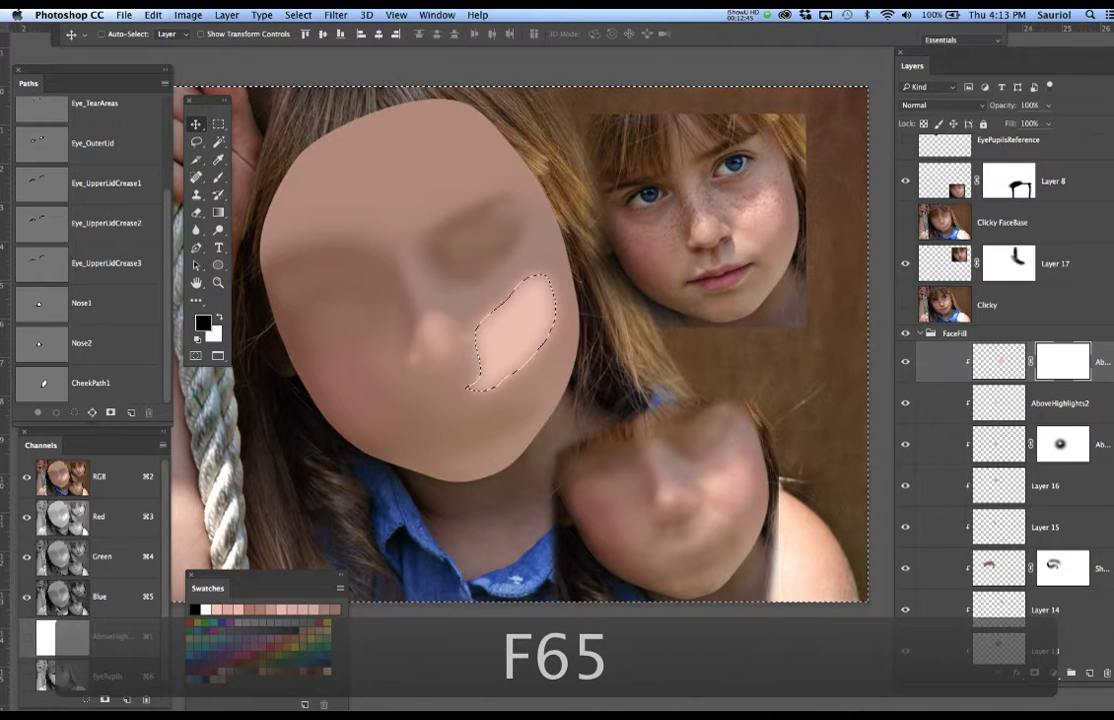
{"action": "key", "text": "h"}
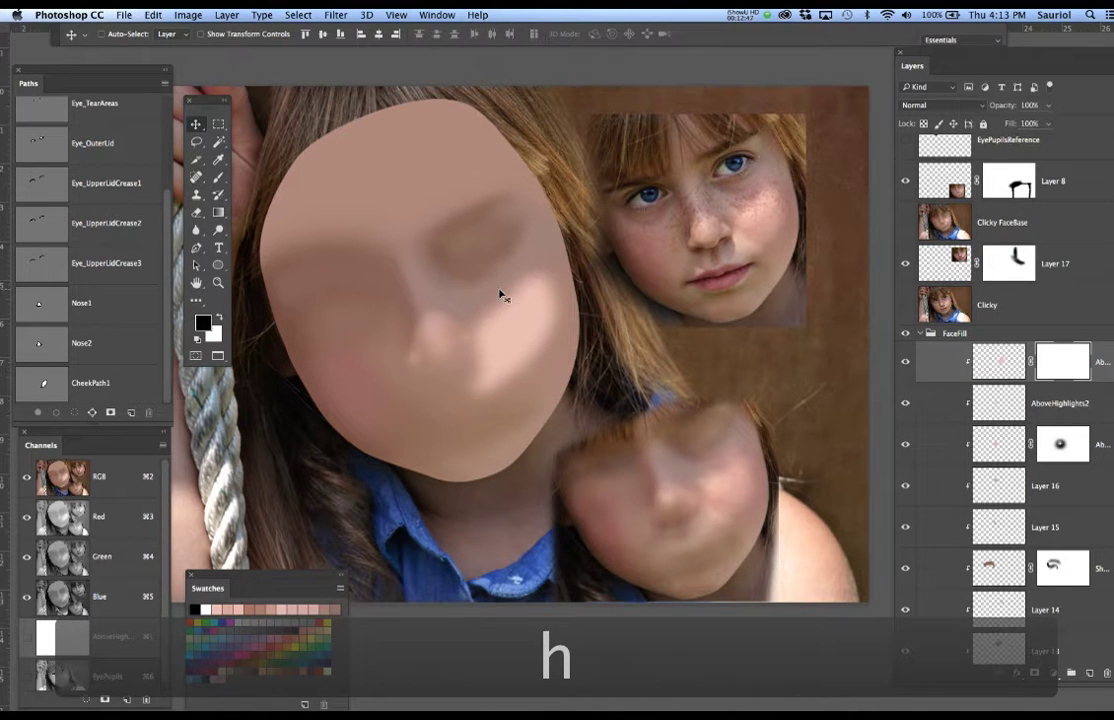
Brush black onto the AboveHighlights3 mask along the cheek highlight's inner upper edge below the eye.
{"action": "key", "text": "b"}
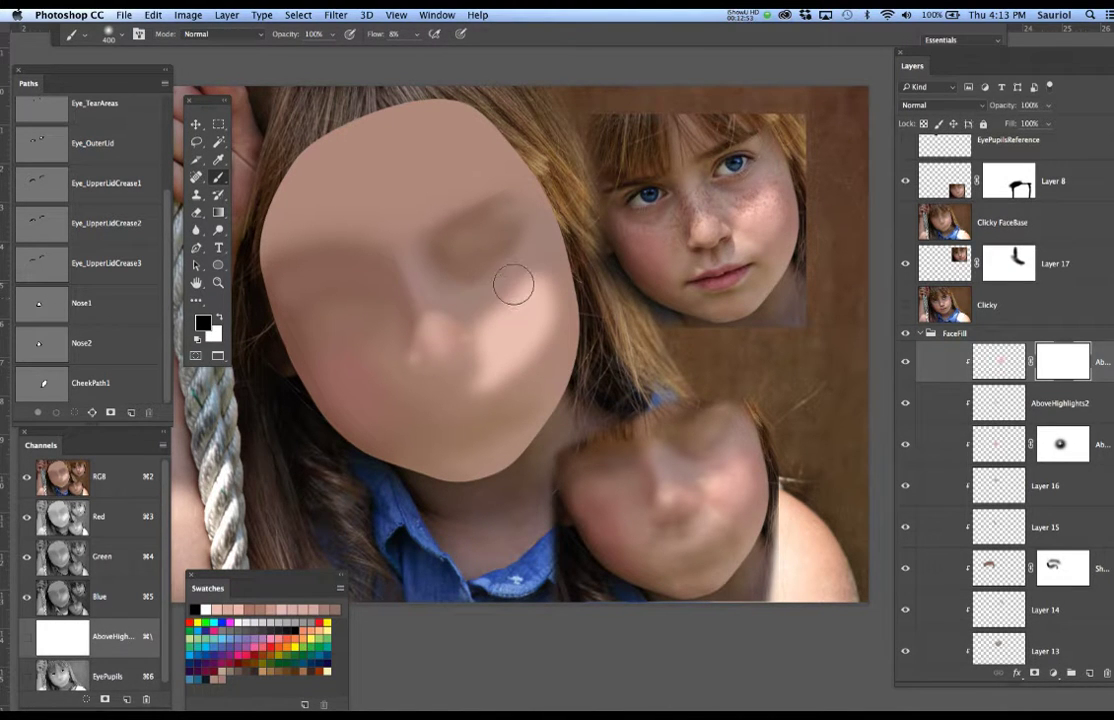
{"action": "scroll", "coordinate": [513, 286], "scroll_direction": "up", "scroll_amount": 3}
{"action": "scroll", "coordinate": [513, 288], "scroll_direction": "down", "scroll_amount": 1}
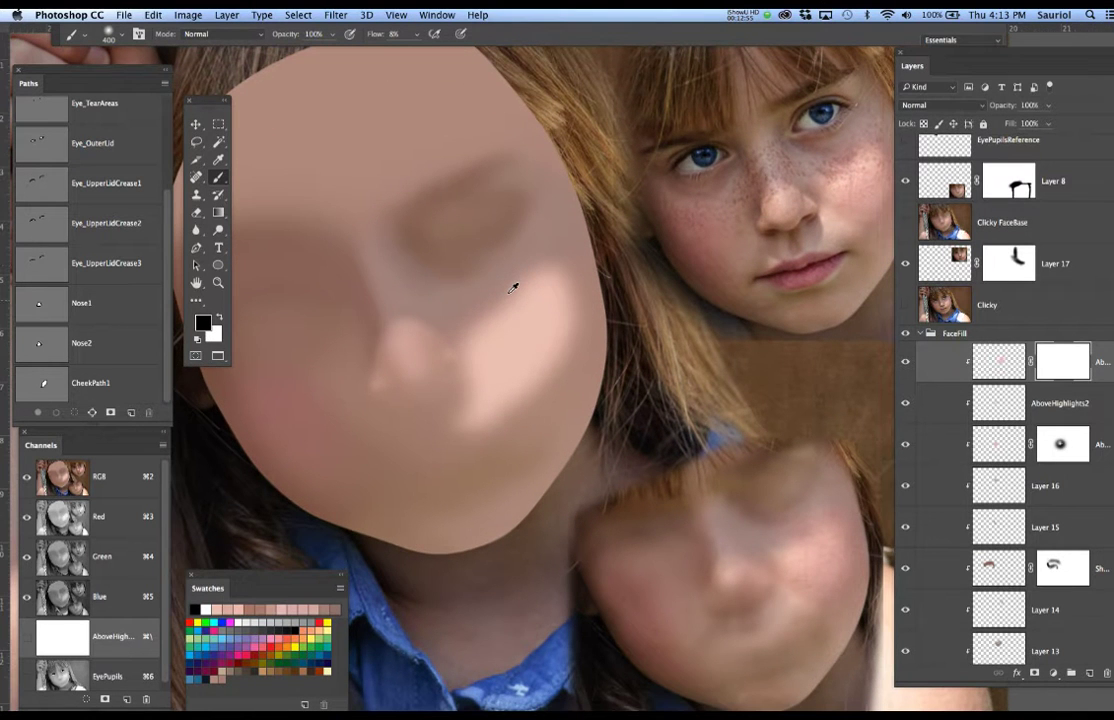
{"action": "left_click_drag", "start_coordinate": [514, 264], "coordinate": [465, 316]}
{"action": "left_click_drag", "start_coordinate": [514, 265], "coordinate": [510, 265]}
Reload CheekPath1 as a selection, invert it with a 3-pixel feather and hide its outline.
{"action": "left_click", "coordinate": [44, 395], "text": "super"}
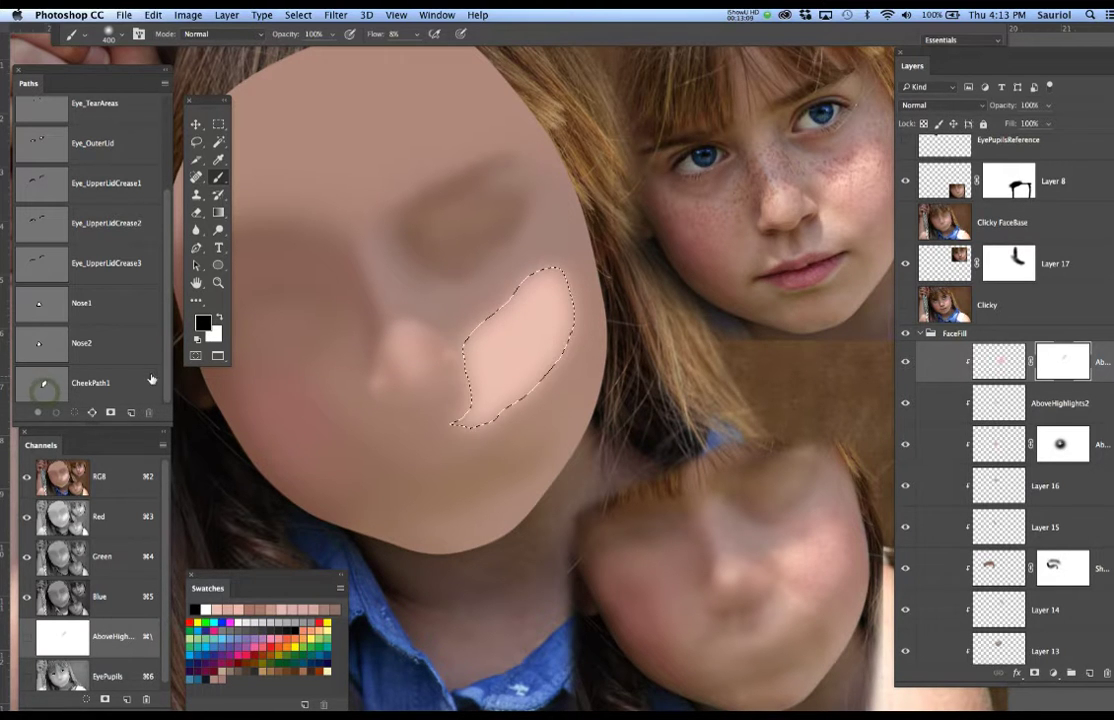
{"action": "key", "text": "super+shift+i"}
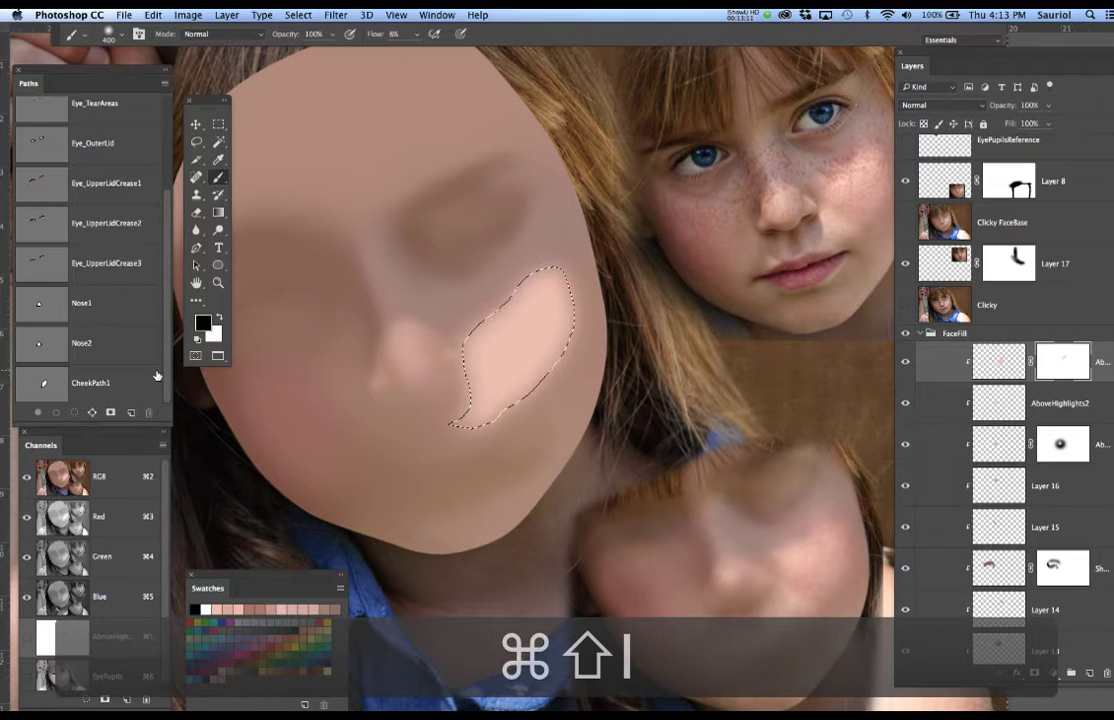
{"action": "key", "text": "shift+F6"}
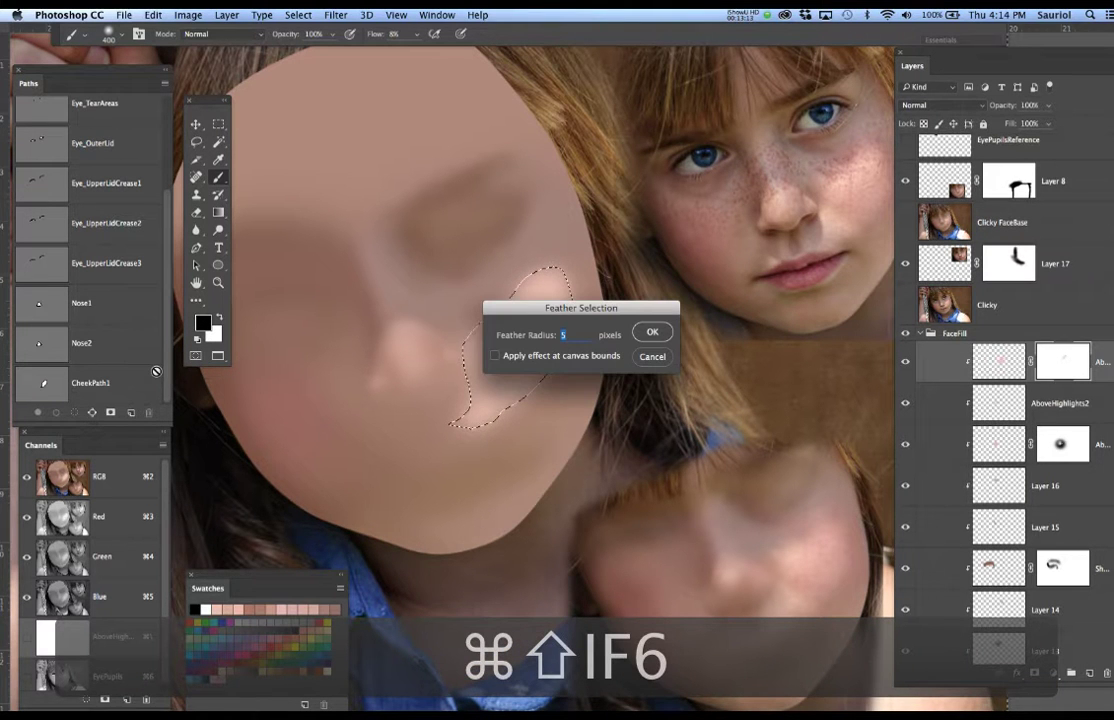
{"action": "type", "text": "3"}
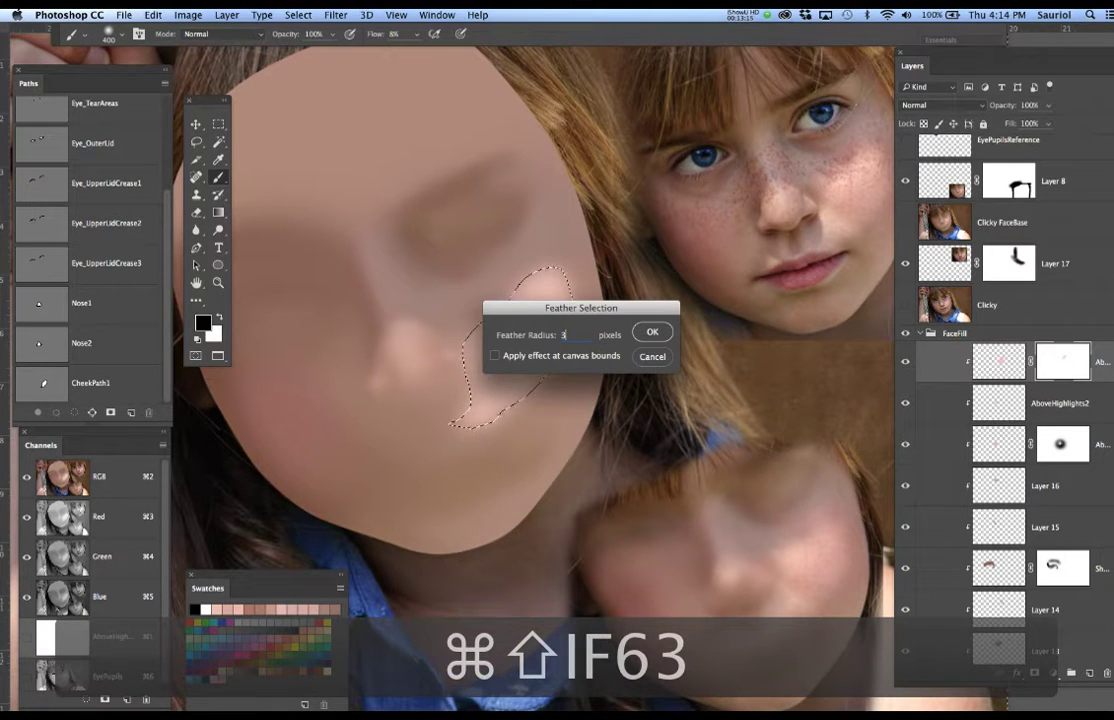
{"action": "key", "text": "Return"}
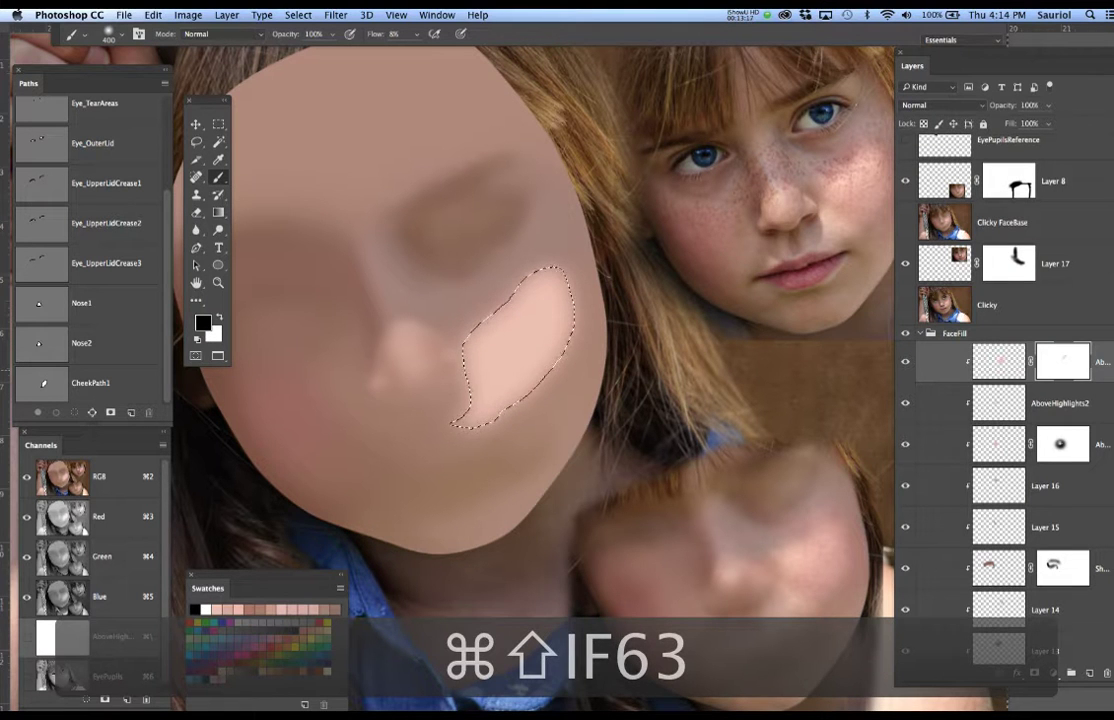
{"action": "key", "text": "super+h"}
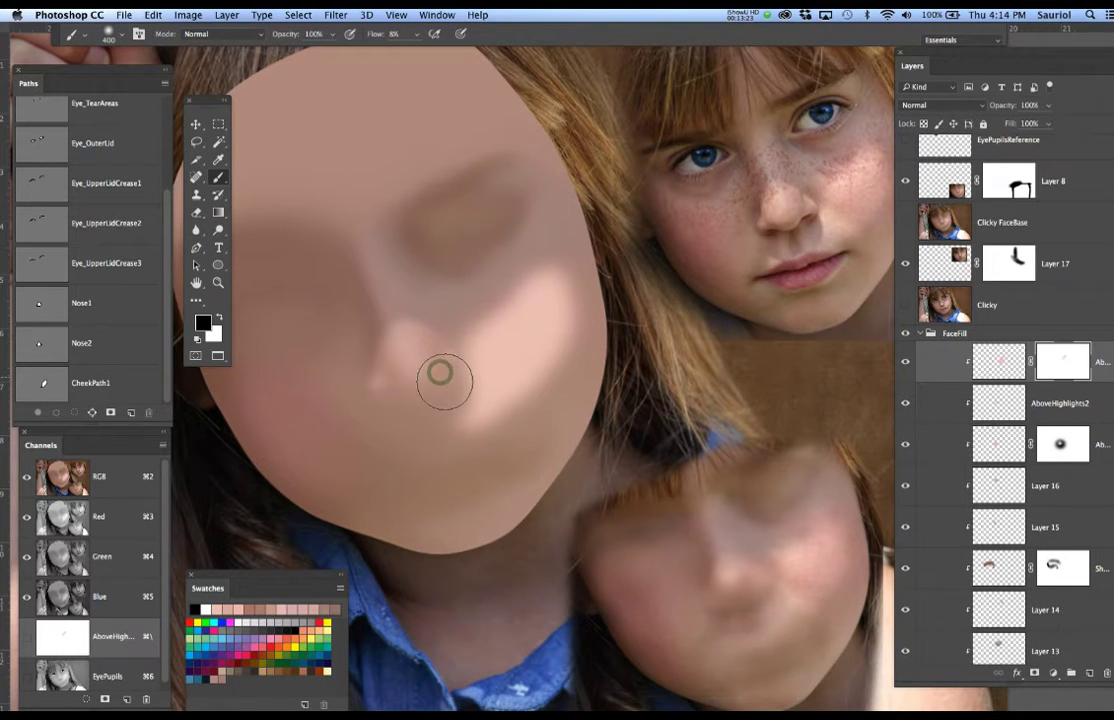
Brush black onto the AboveHighlights3 mask along the cheek highlight's lower inner edge beside the nose, checking against the Clicky photo.
{"action": "left_click", "coordinate": [446, 397]}
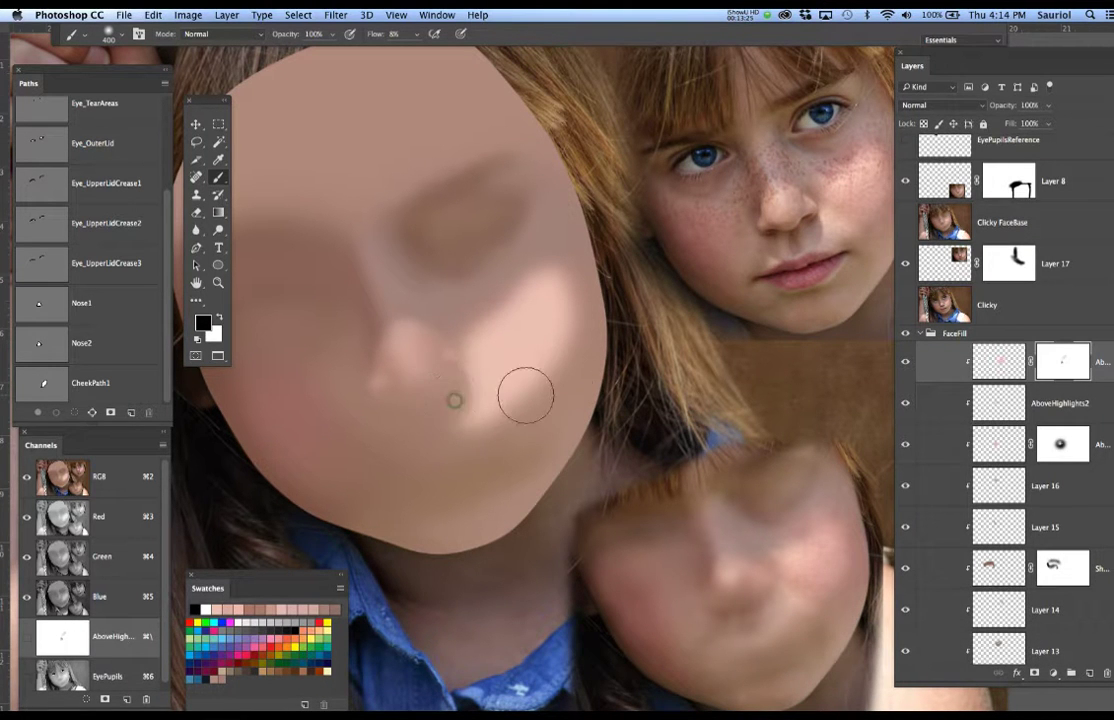
{"action": "left_click", "coordinate": [906, 306]}
{"action": "left_click", "coordinate": [906, 306]}
{"action": "left_click", "coordinate": [906, 307]}
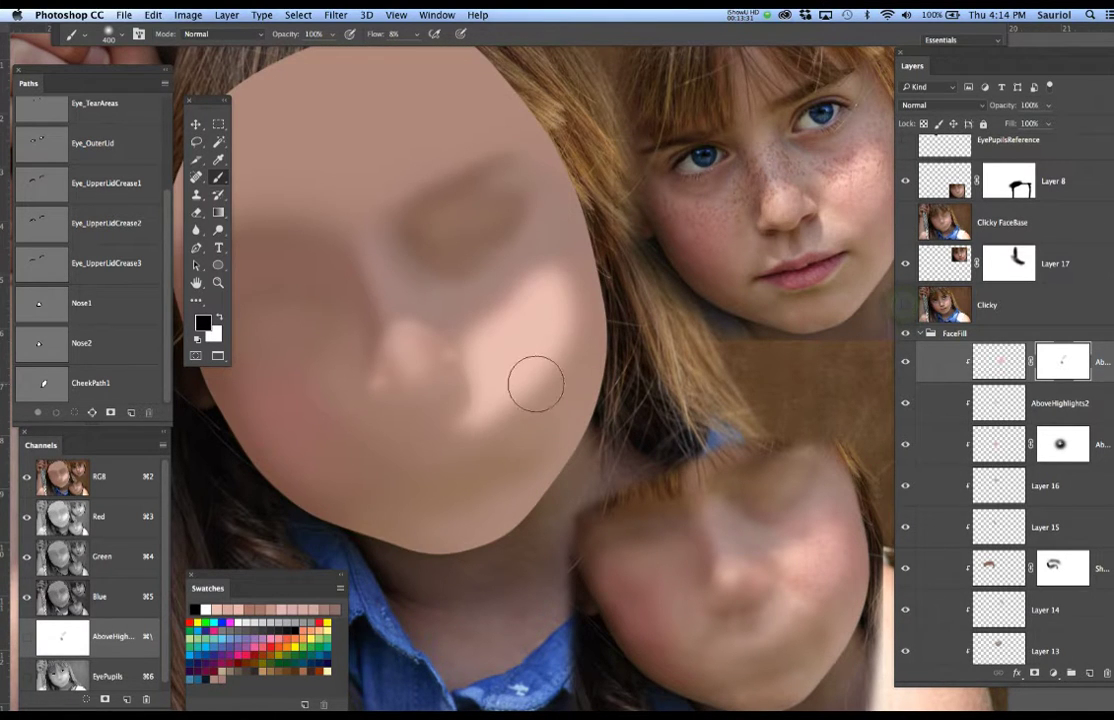
{"action": "scroll", "coordinate": [542, 380], "scroll_direction": "up", "scroll_amount": 1}
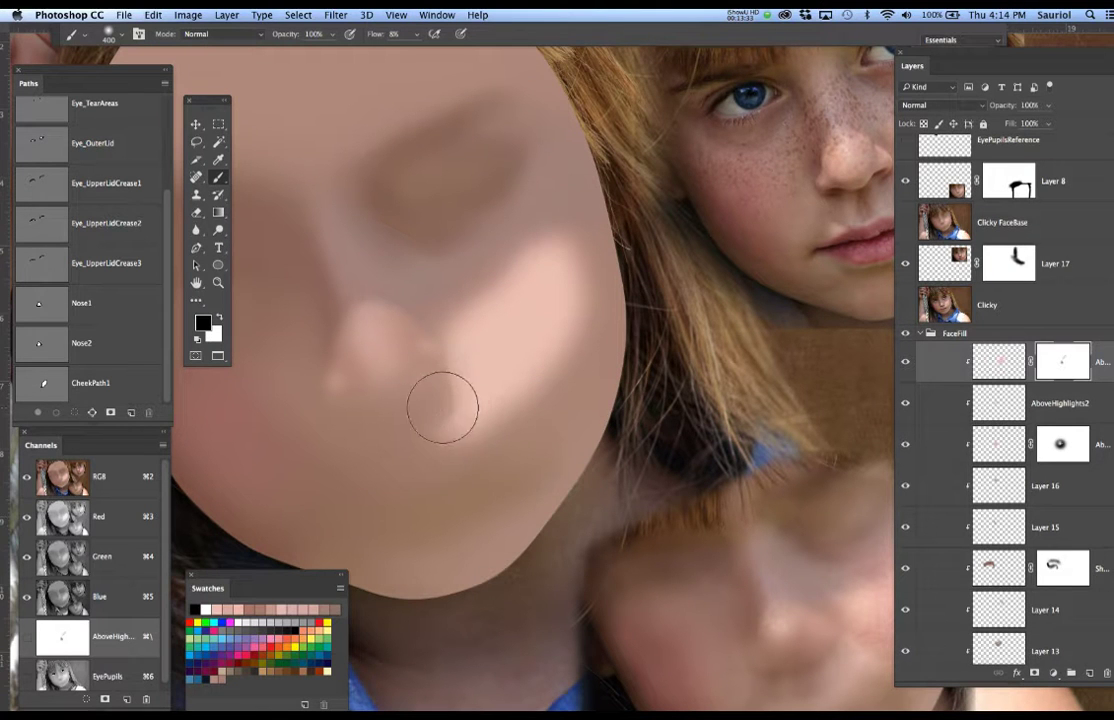
{"action": "left_click", "coordinate": [427, 404]}
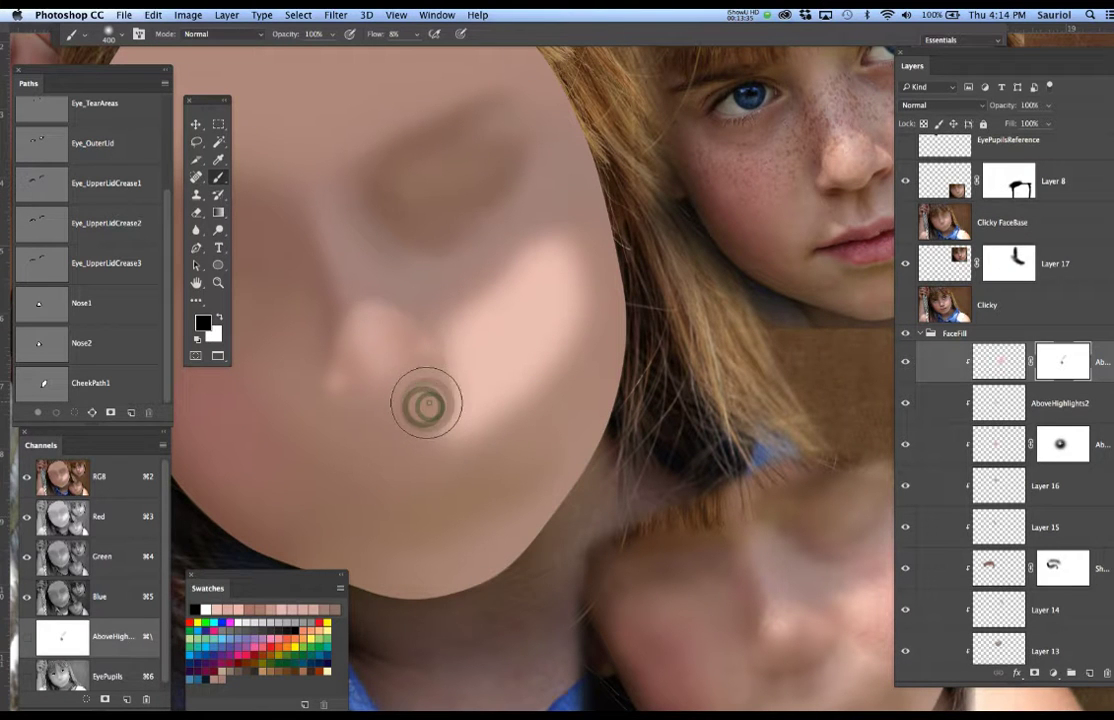
Compare the painted cheek highlight with the Clicky FaceBase and Clicky reference layers by toggling their visibility.
{"action": "left_click", "coordinate": [907, 222]}
{"action": "left_click", "coordinate": [907, 222]}
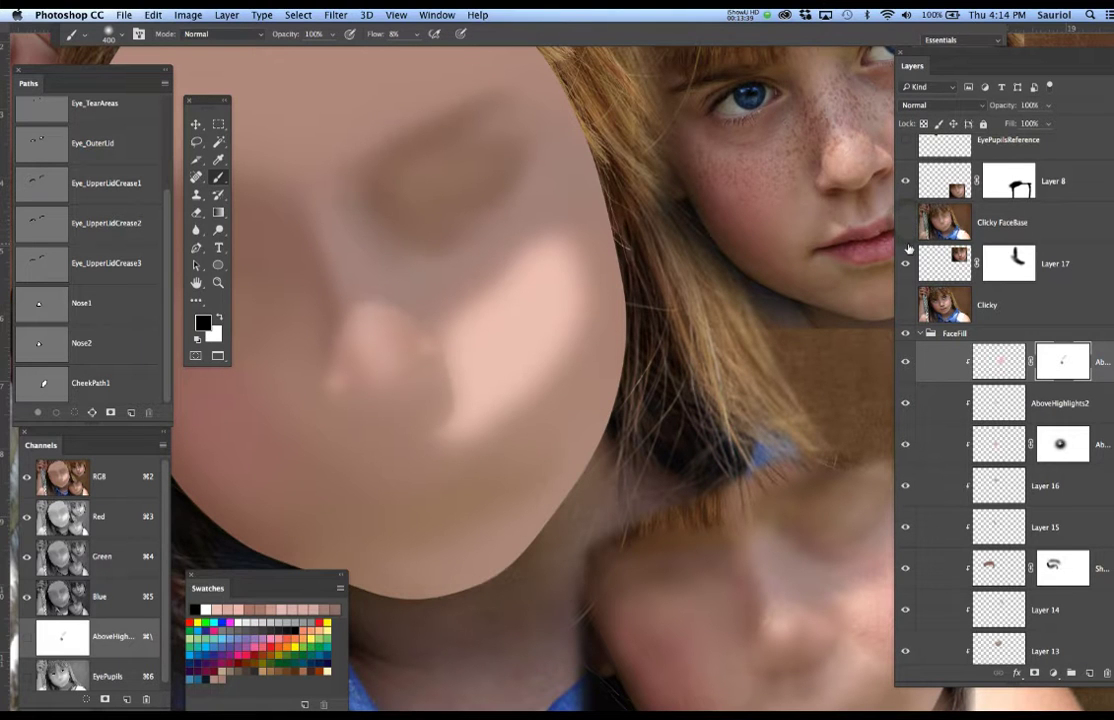
{"action": "left_click", "coordinate": [906, 307]}
{"action": "left_click", "coordinate": [906, 307]}
{"action": "left_click", "coordinate": [906, 307]}
{"action": "left_click", "coordinate": [906, 307]}
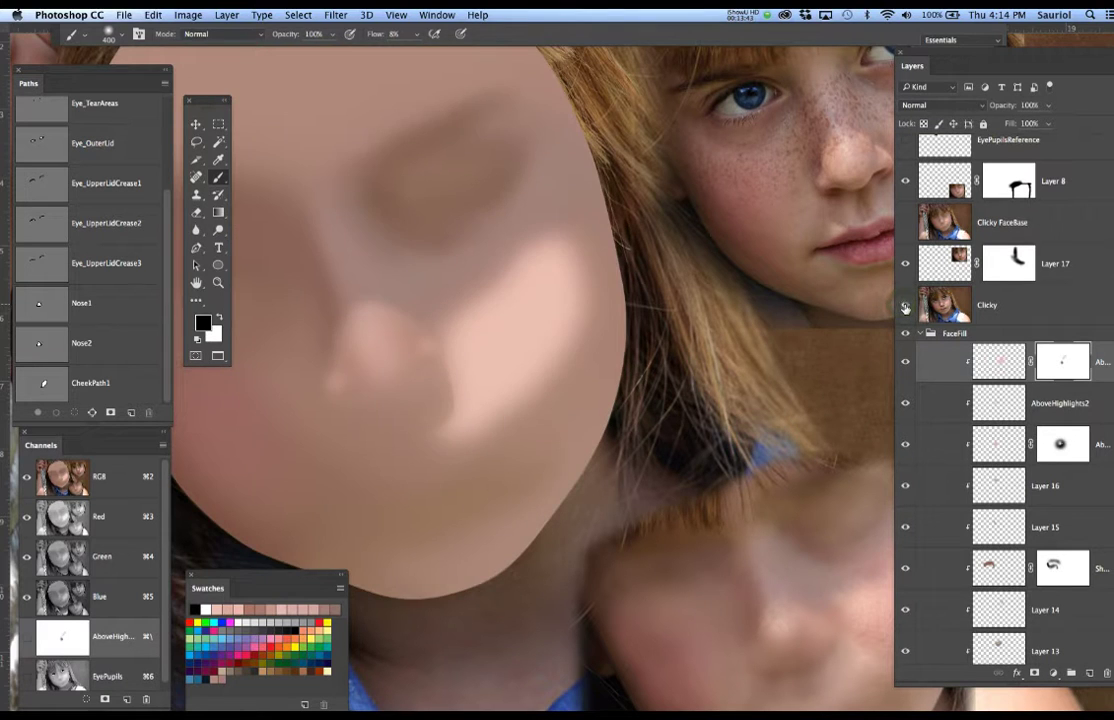
{"action": "left_click", "coordinate": [906, 307]}
{"action": "left_click", "coordinate": [906, 307]}
{"action": "left_click", "coordinate": [906, 307]}
{"action": "left_click", "coordinate": [906, 307]}
{"action": "left_click", "coordinate": [906, 307]}
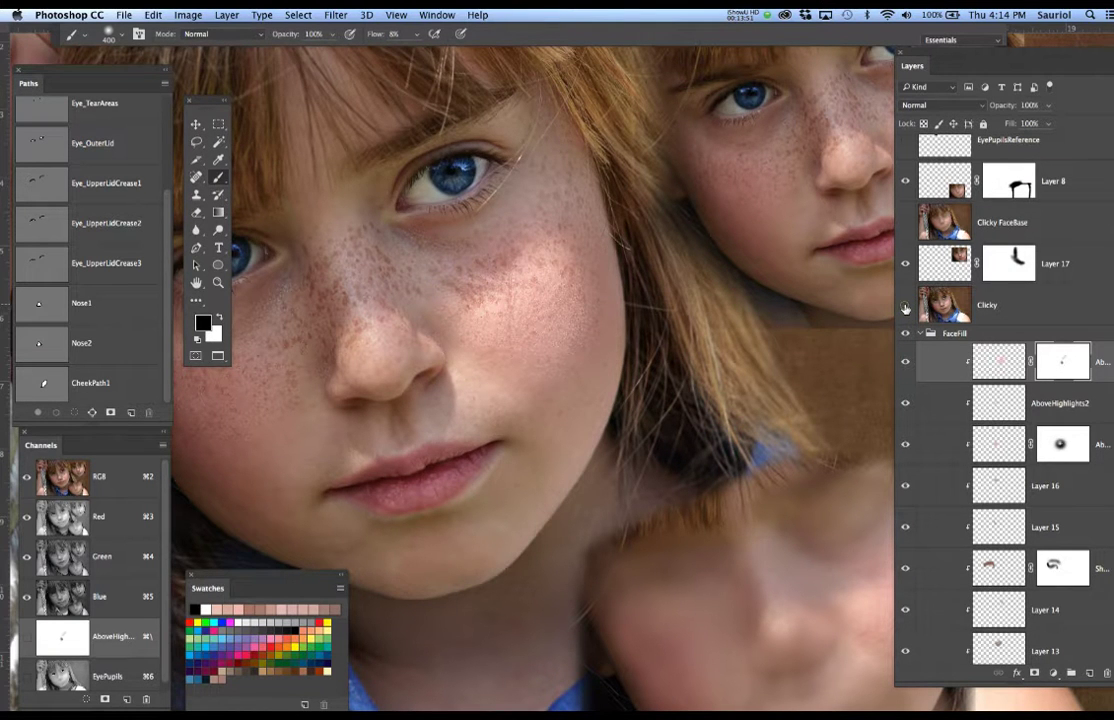
{"action": "left_click", "coordinate": [906, 307]}
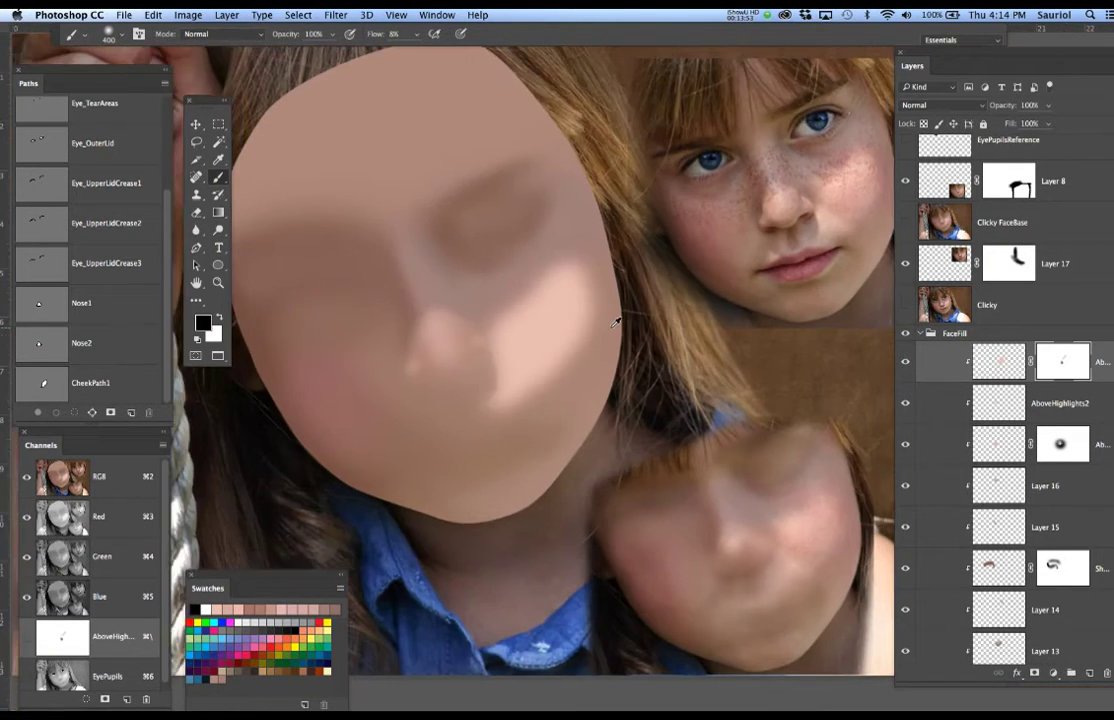
Deselect the cheek selection and brush black onto the AboveHighlights3 mask to soften the highlight's outer and lower edges.
{"action": "scroll", "coordinate": [617, 322], "scroll_direction": "down", "scroll_amount": 1}
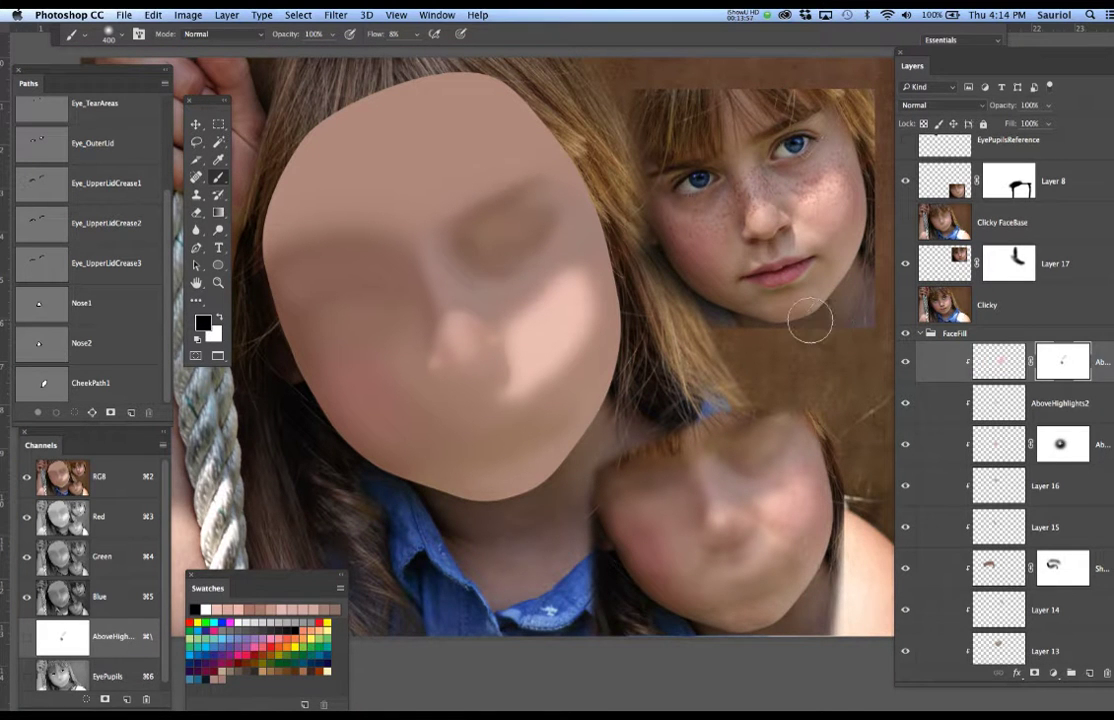
{"action": "key", "text": "super+d"}
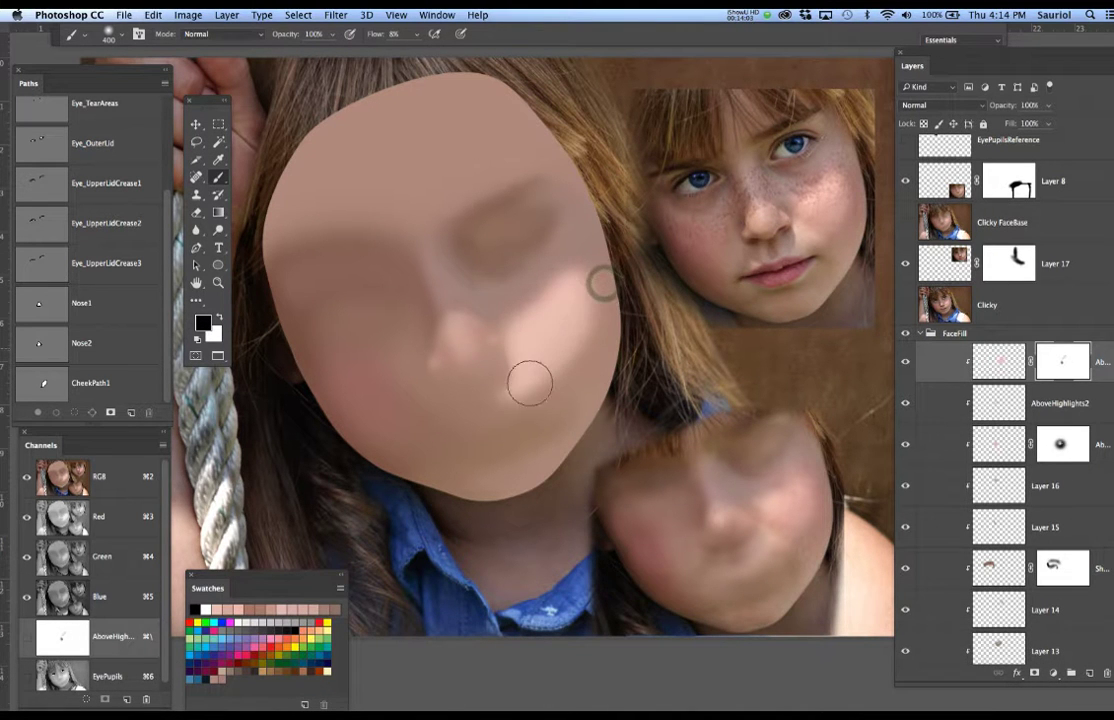
{"action": "left_click_drag", "start_coordinate": [592, 305], "coordinate": [530, 395]}
{"action": "mouse_move", "coordinate": [602, 300]}
{"action": "left_mouse_down"}
{"action": "mouse_move", "coordinate": [556, 380]}
{"action": "mouse_move", "coordinate": [591, 340]}
{"action": "mouse_move", "coordinate": [525, 415]}
{"action": "mouse_move", "coordinate": [586, 361]}
{"action": "mouse_move", "coordinate": [520, 413]}
{"action": "left_mouse_up"}
{"action": "mouse_move", "coordinate": [573, 376]}
{"action": "left_mouse_down"}
{"action": "mouse_move", "coordinate": [511, 413]}
{"action": "mouse_move", "coordinate": [540, 388]}
{"action": "left_mouse_up"}
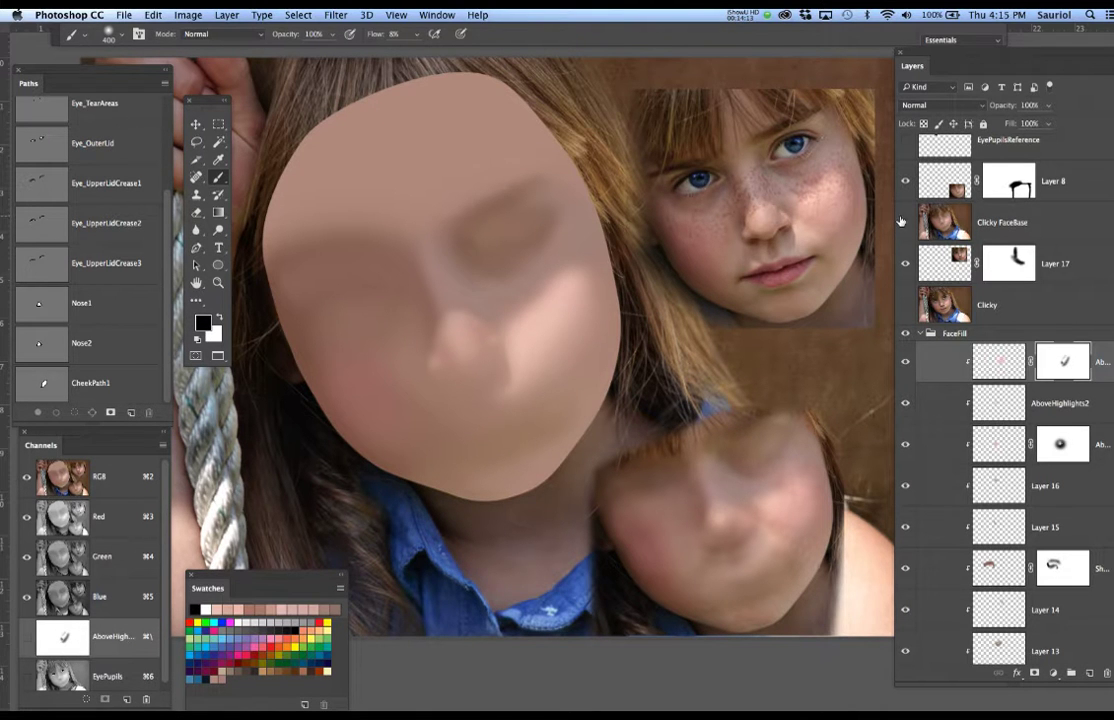
Compare the softened cheek highlight with the Clicky photo by repeatedly showing and hiding that layer.
{"action": "left_click", "coordinate": [902, 310]}
{"action": "left_click", "coordinate": [902, 310]}
{"action": "left_click", "coordinate": [902, 310]}
{"action": "left_click", "coordinate": [902, 310]}
{"action": "left_click", "coordinate": [902, 311]}
{"action": "left_click", "coordinate": [902, 311]}
{"action": "left_click", "coordinate": [902, 311]}
{"action": "left_click", "coordinate": [902, 311]}
Hide AboveHighlights3, AboveHighlights2 and the masked highlight layer directly beneath them.
{"action": "left_click", "coordinate": [906, 362]}
{"action": "left_click", "coordinate": [907, 404]}
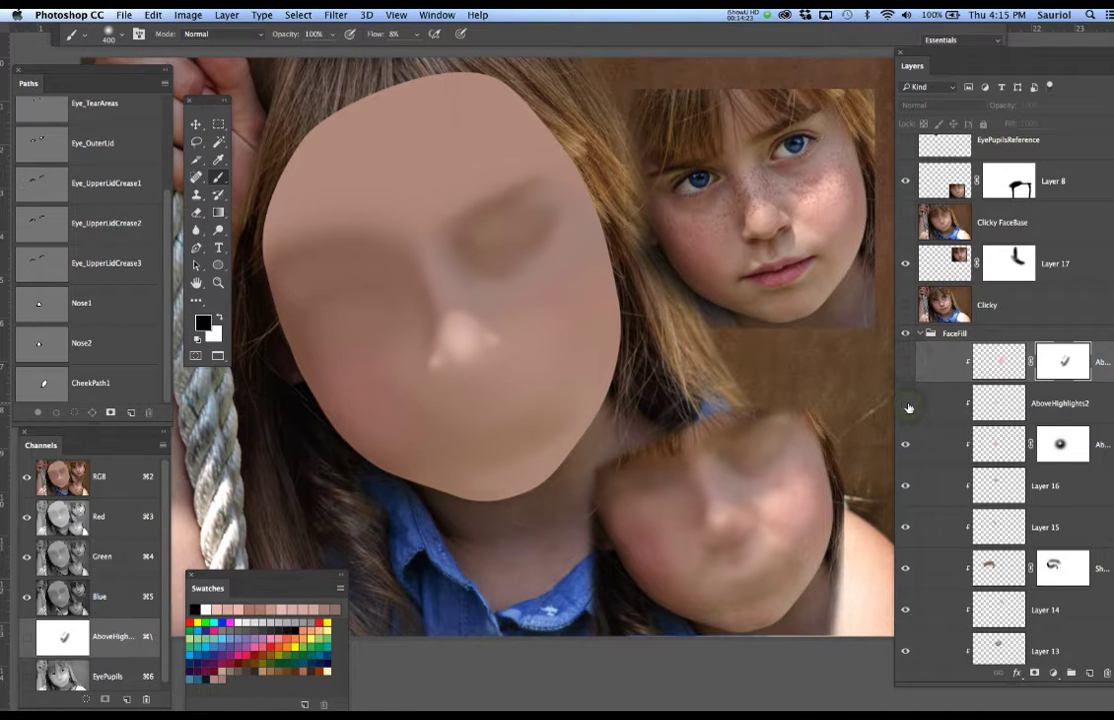
{"action": "left_click", "coordinate": [906, 445]}
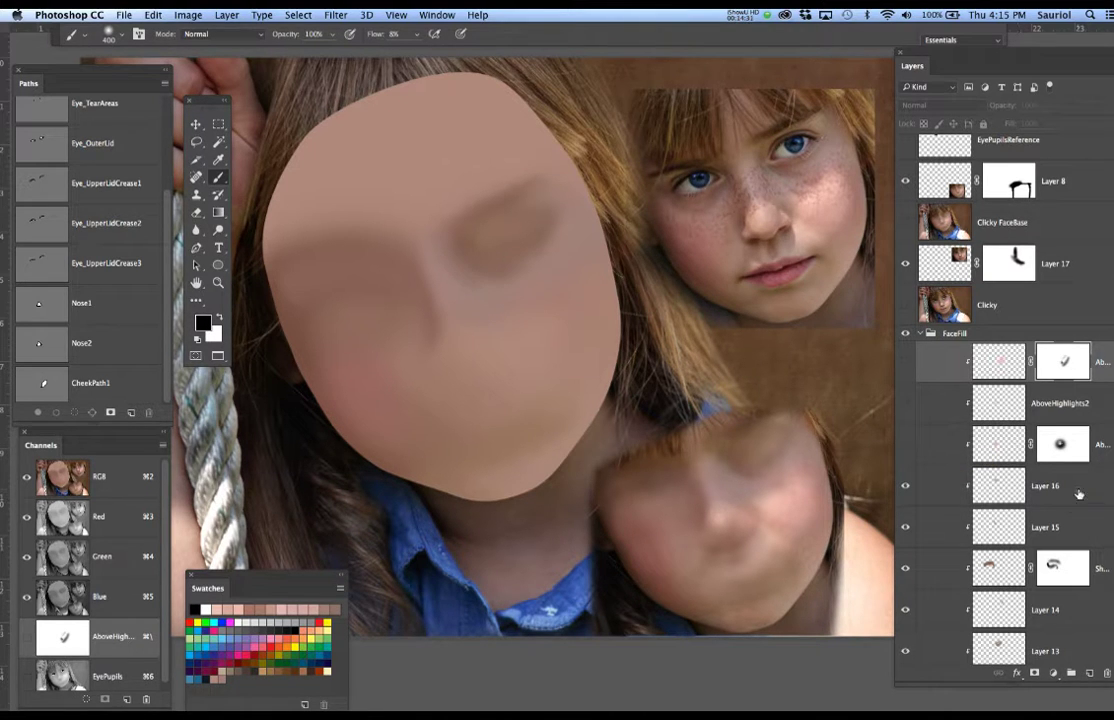
Add a new clipped layer above Layer 16 and name it PinkColorCheeks.
{"action": "left_click", "coordinate": [1055, 487]}
{"action": "key", "text": "ctrl+shift+alt+n"}
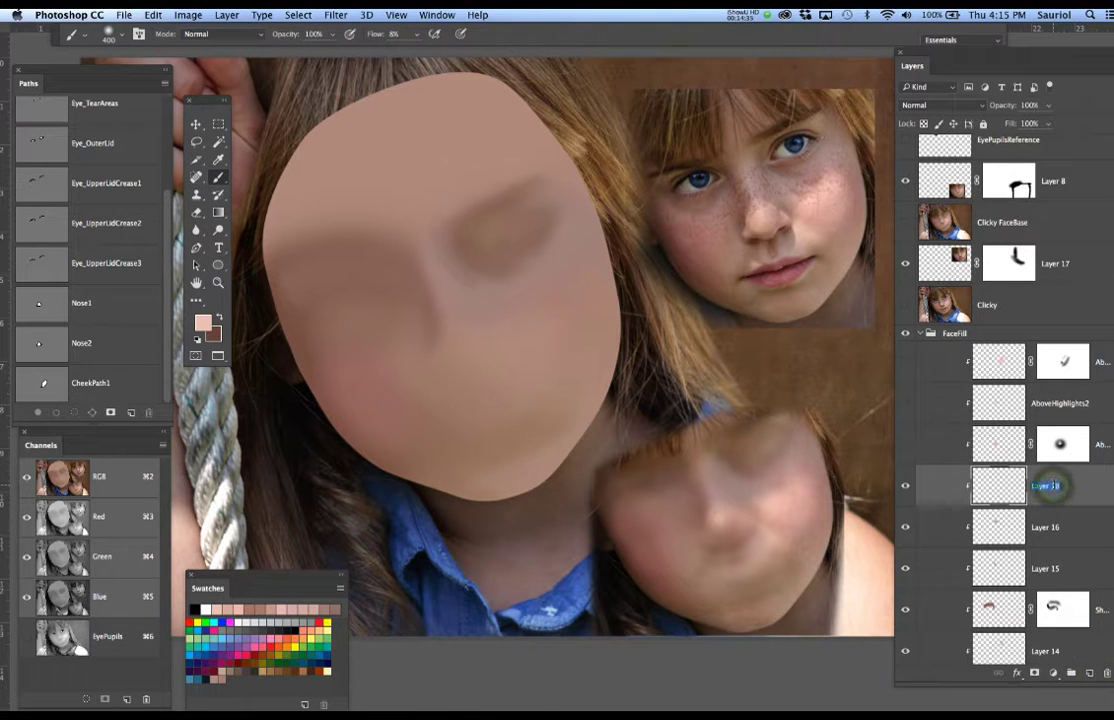
{"action": "type", "text": "Re"}
{"action": "key", "text": "BackSpace"}
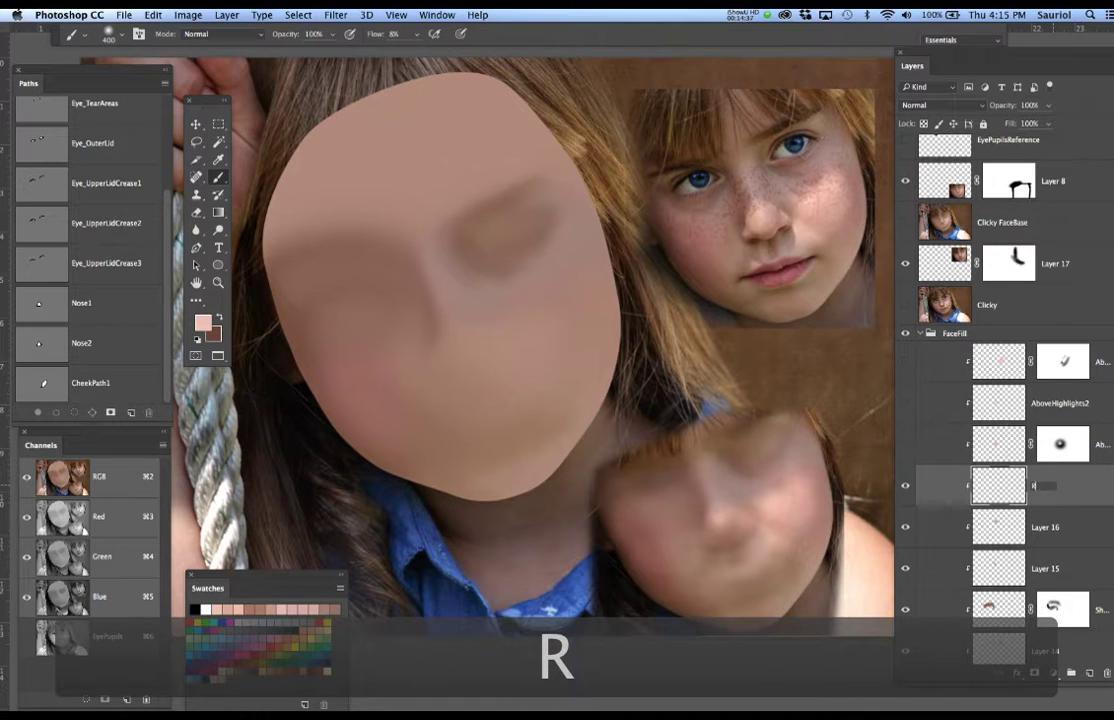
{"action": "type", "text": "P"}
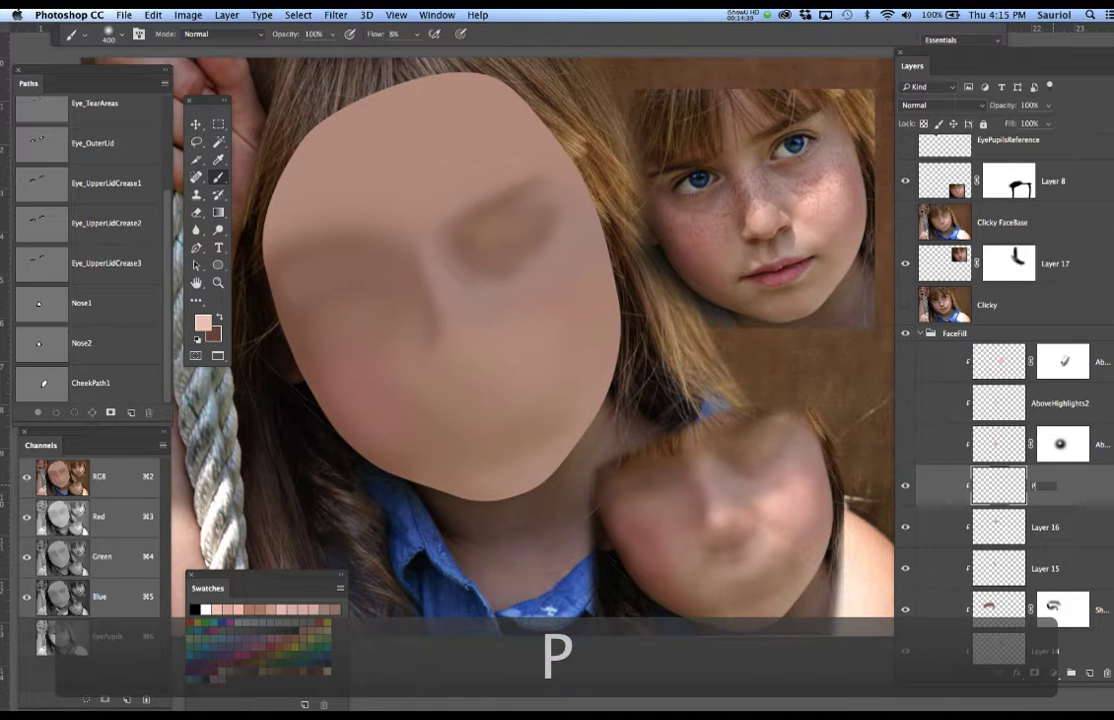
{"action": "type", "text": "inkCo"}
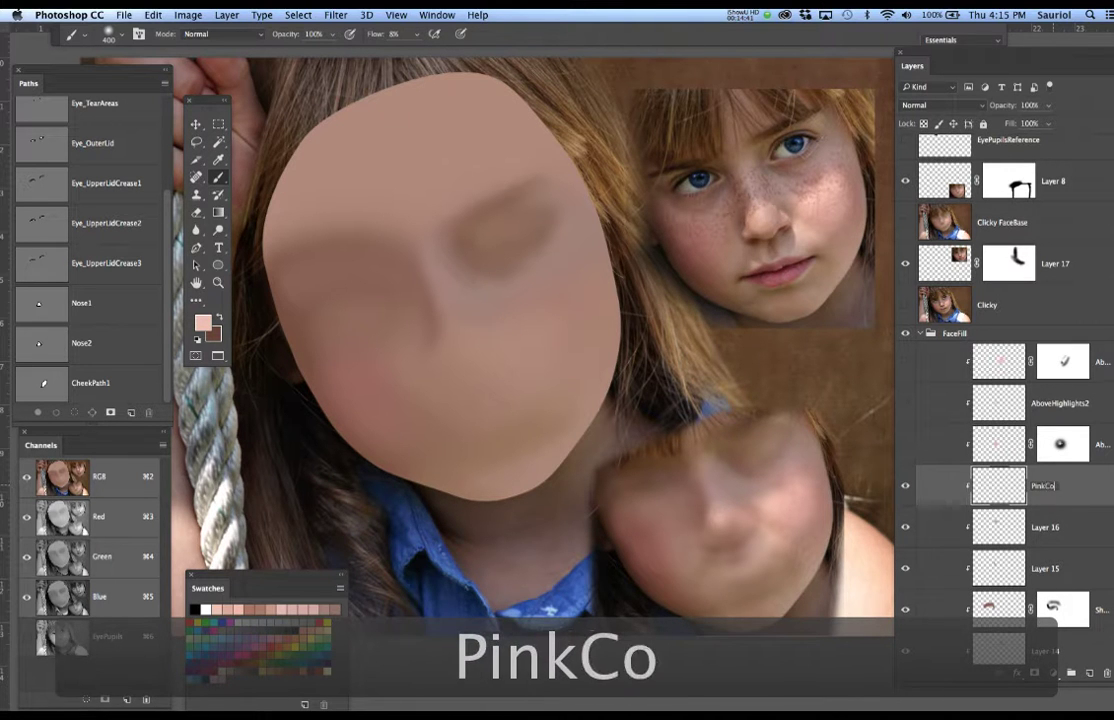
{"action": "type", "text": "lorCheeks"}
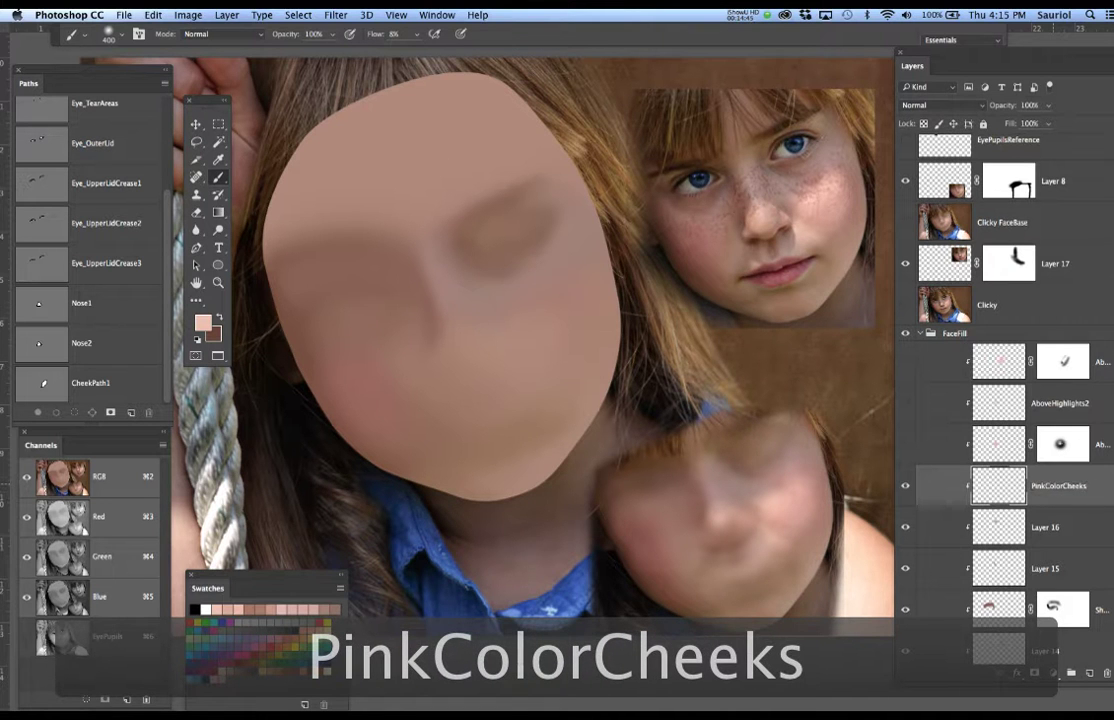
Load the Face1 path as a selection and hide the selection outline.
{"action": "scroll", "coordinate": [57, 115], "scroll_direction": "up", "scroll_amount": 3}
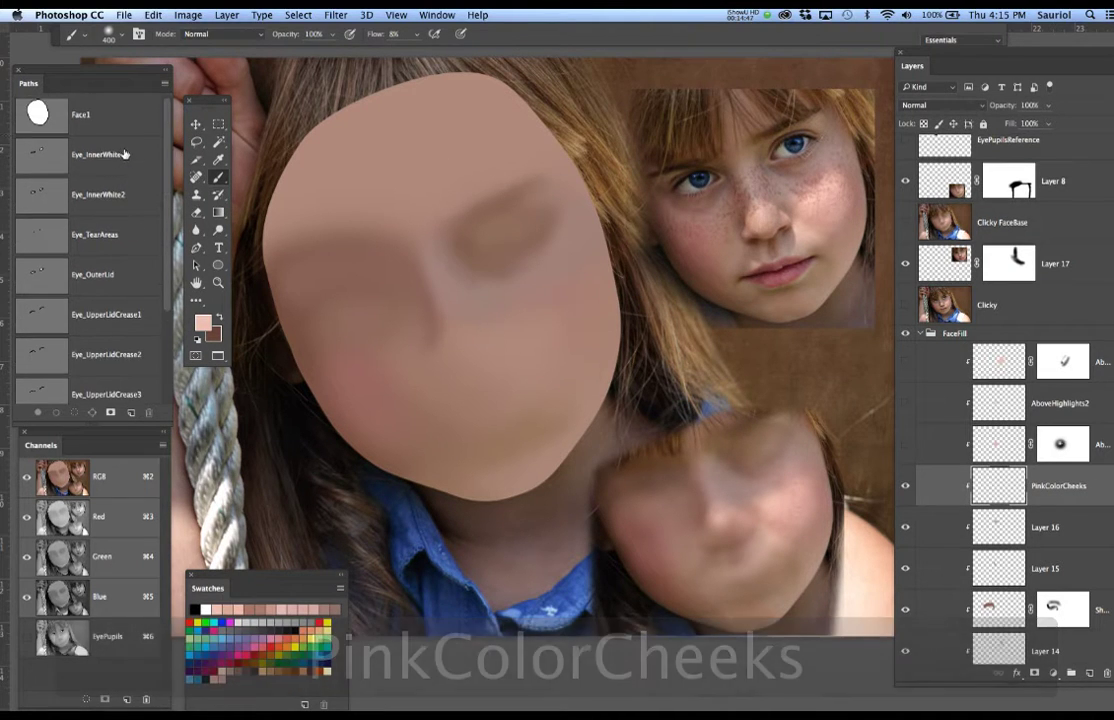
{"action": "left_click", "coordinate": [56, 116], "text": "super"}
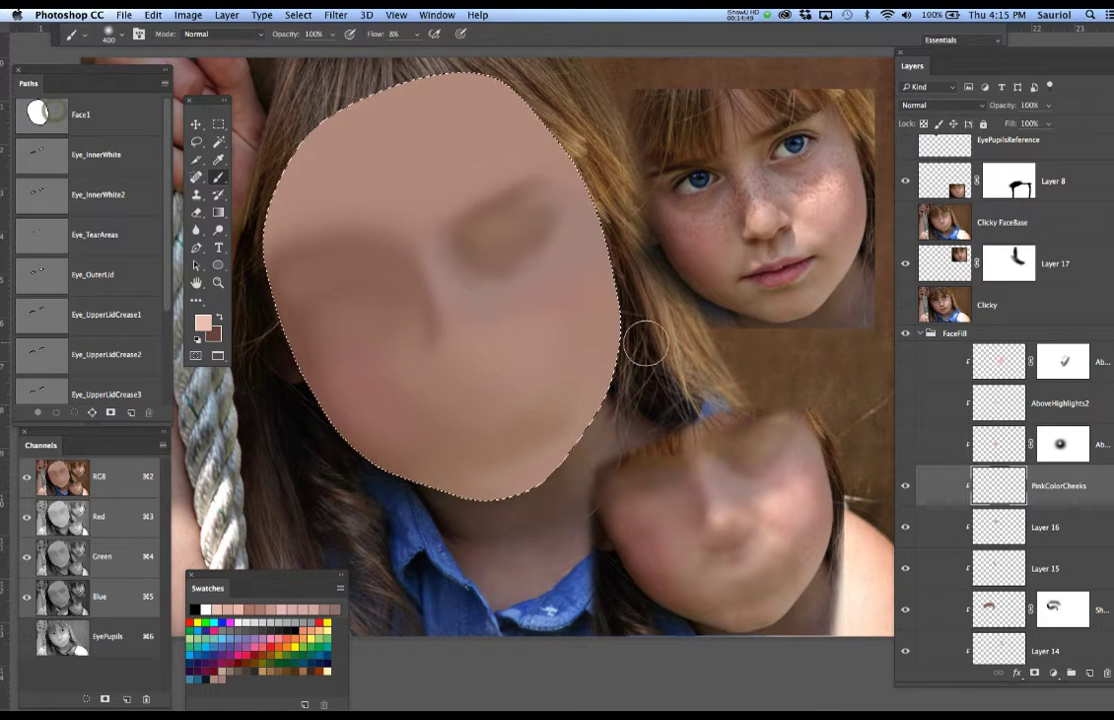
{"action": "key", "text": "super+h"}
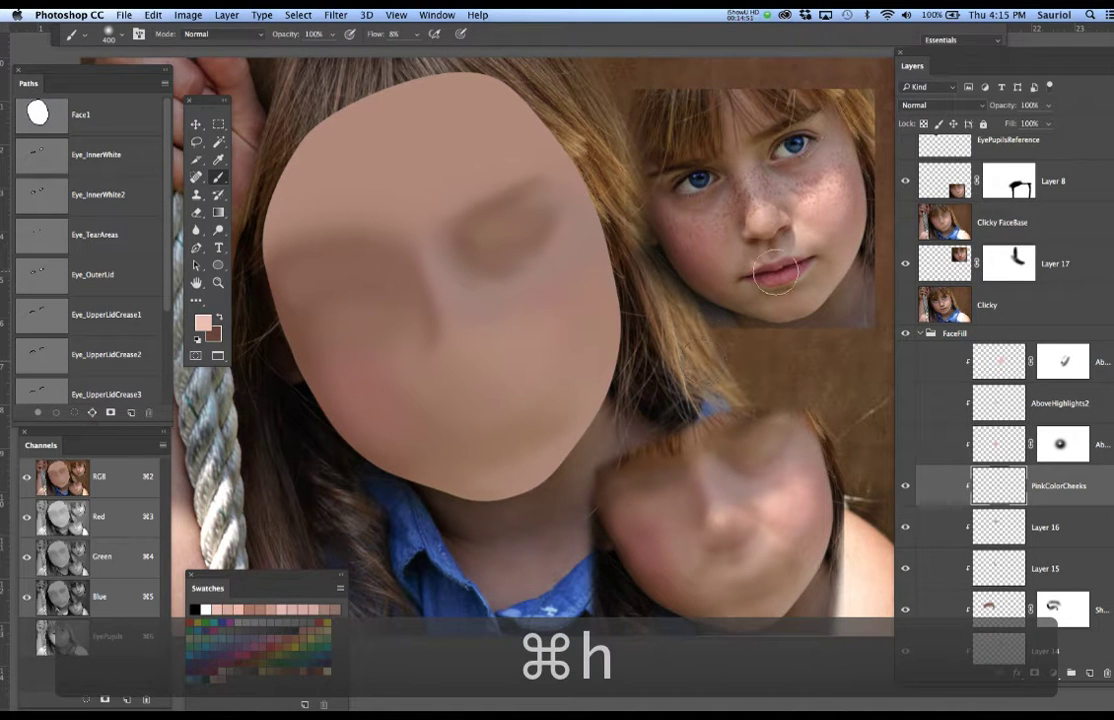
Sample a pink skin tone from the sunlit cheek of the small reference portrait as the foreground colour.
{"action": "left_click", "coordinate": [837, 201], "text": "alt"}
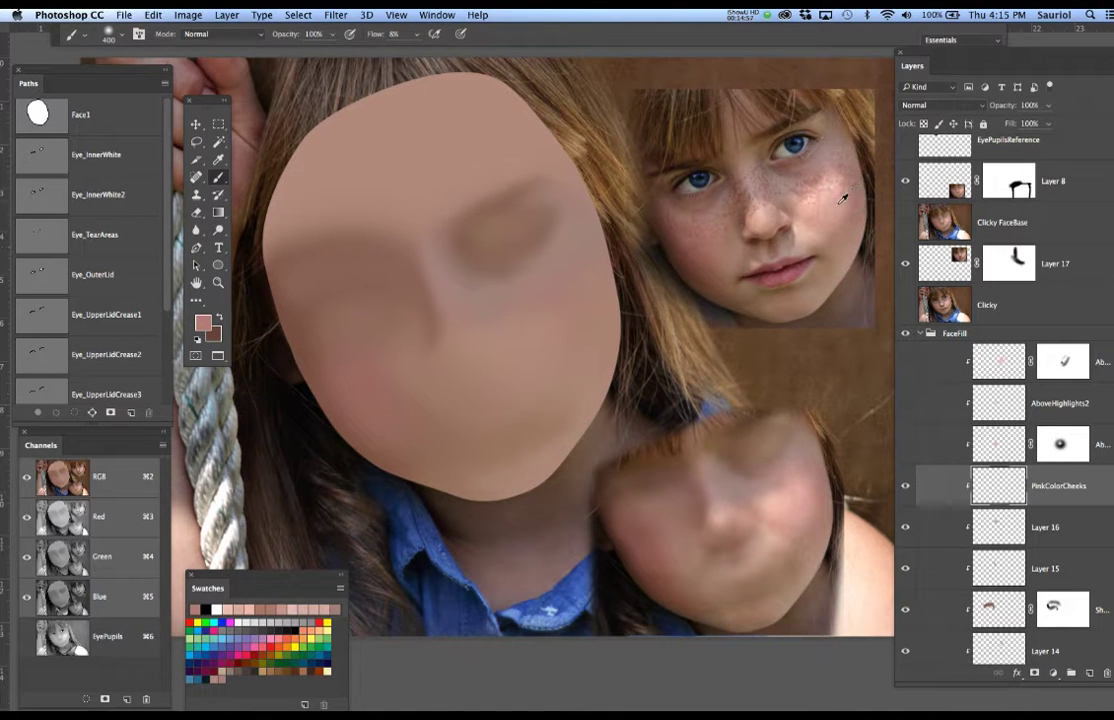
{"action": "scroll", "coordinate": [845, 200], "scroll_direction": "up", "scroll_amount": 5}
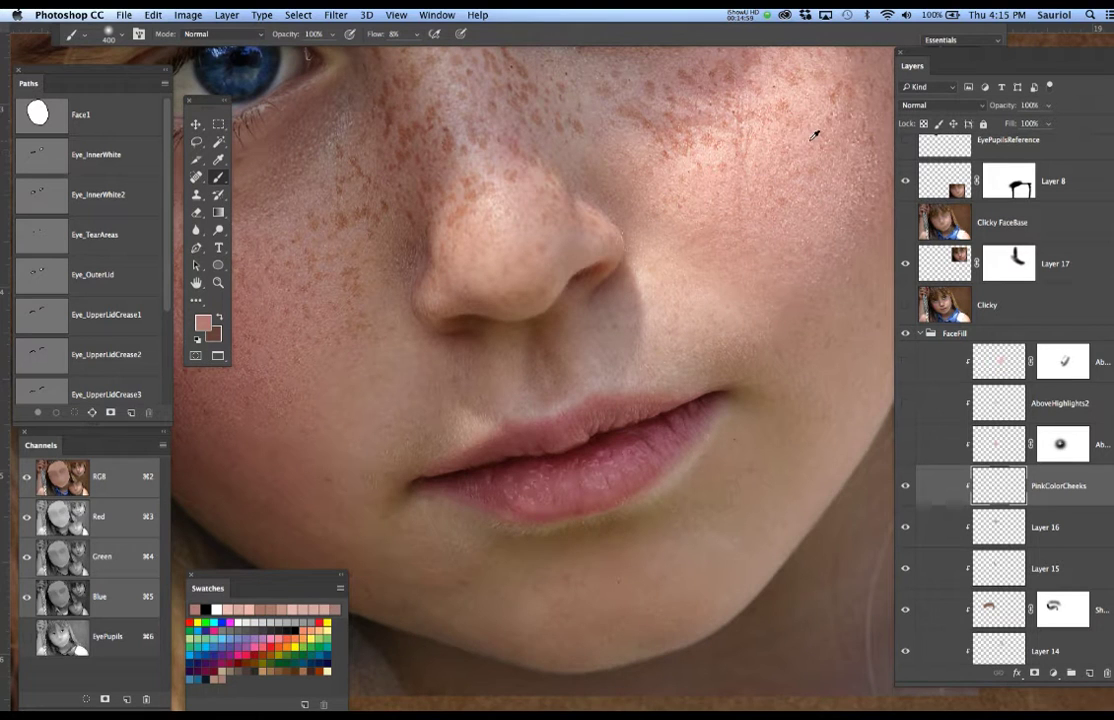
{"action": "scroll", "coordinate": [743, 190], "scroll_direction": "down", "scroll_amount": 5}
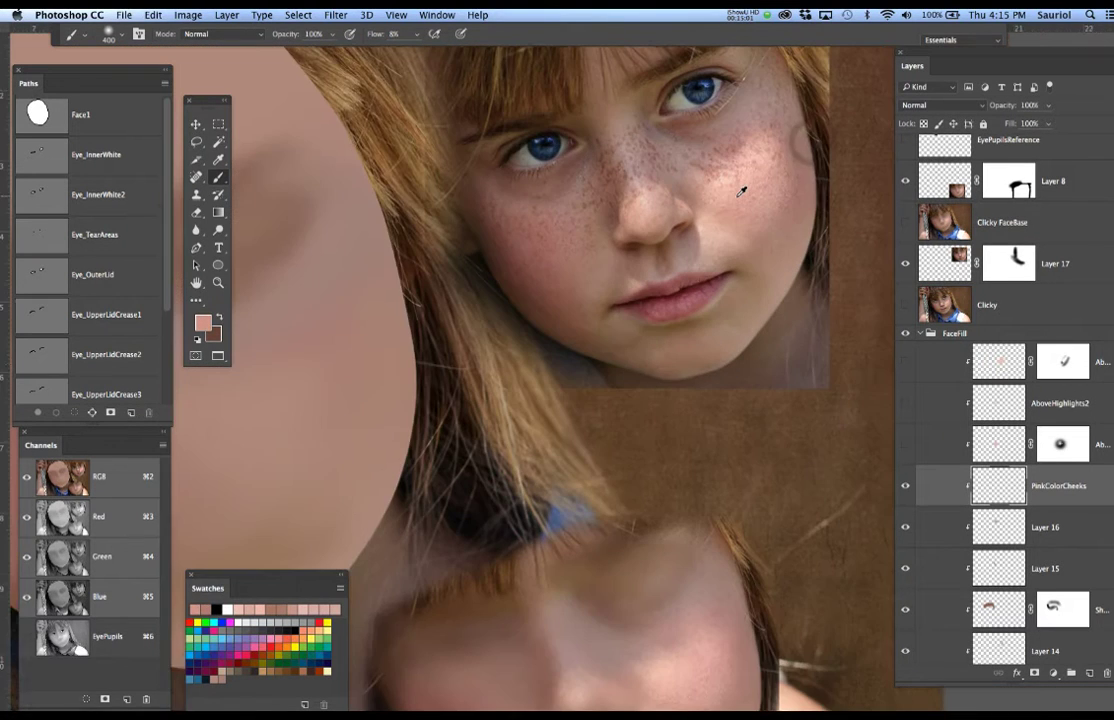
{"action": "scroll", "coordinate": [736, 246], "scroll_direction": "down", "scroll_amount": 1}
{"action": "left_click_drag", "start_coordinate": [751, 246], "coordinate": [676, 281]}
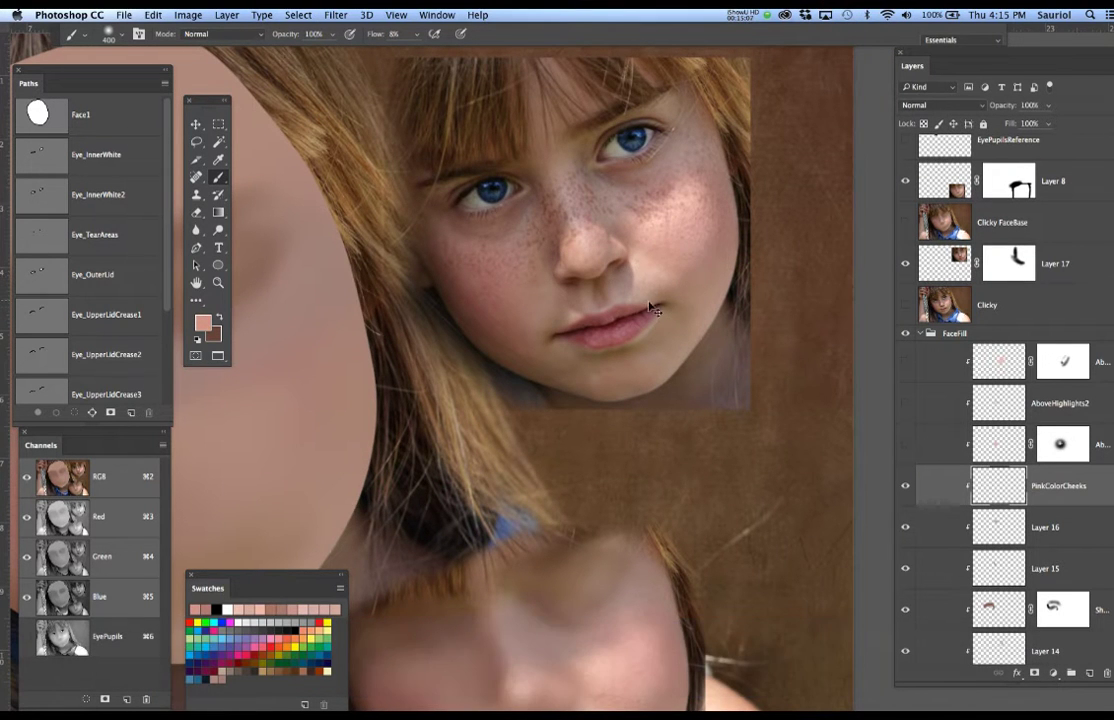
{"action": "scroll", "coordinate": [652, 313], "scroll_direction": "down", "scroll_amount": 1}
{"action": "mouse_move", "coordinate": [610, 240]}
{"action": "left_mouse_down"}
{"action": "mouse_move", "coordinate": [727, 214]}
{"action": "mouse_move", "coordinate": [696, 241]}
{"action": "mouse_move", "coordinate": [676, 293]}
{"action": "mouse_move", "coordinate": [686, 264]}
{"action": "left_mouse_up"}
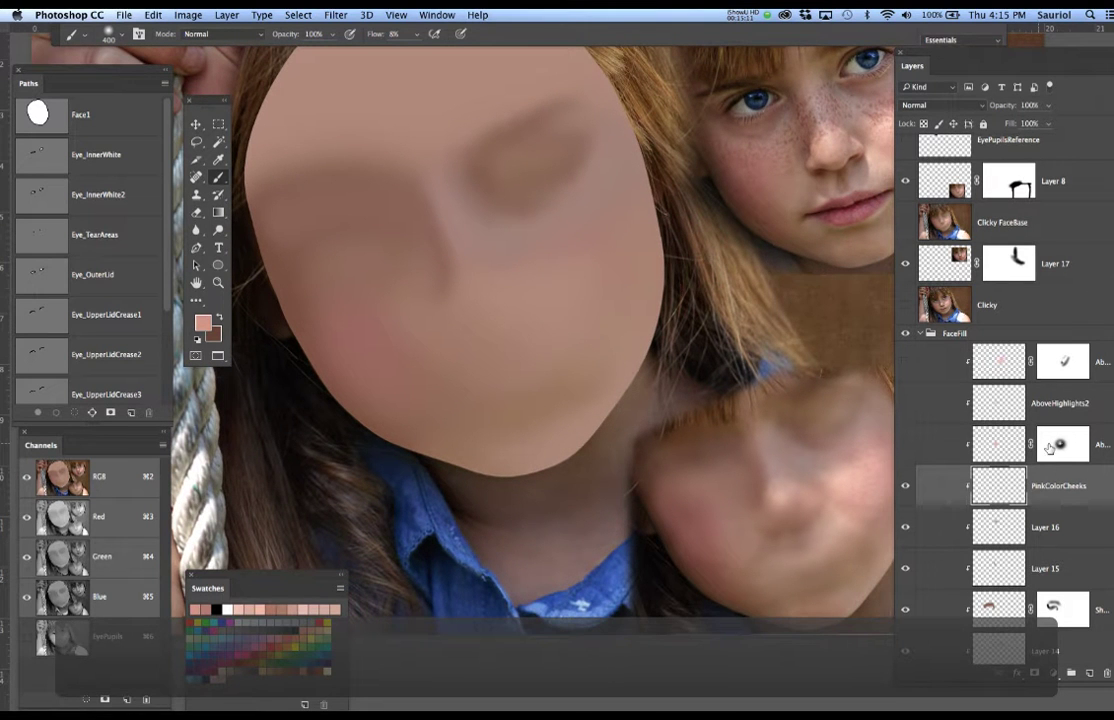
Set the brush size to 500 and paint the sampled pink onto the cheek below the eye, using the Clicky photo as a guide.
{"action": "key", "text": "bracketright"}
{"action": "key", "text": "bracketright"}
{"action": "key", "text": "bracketright"}
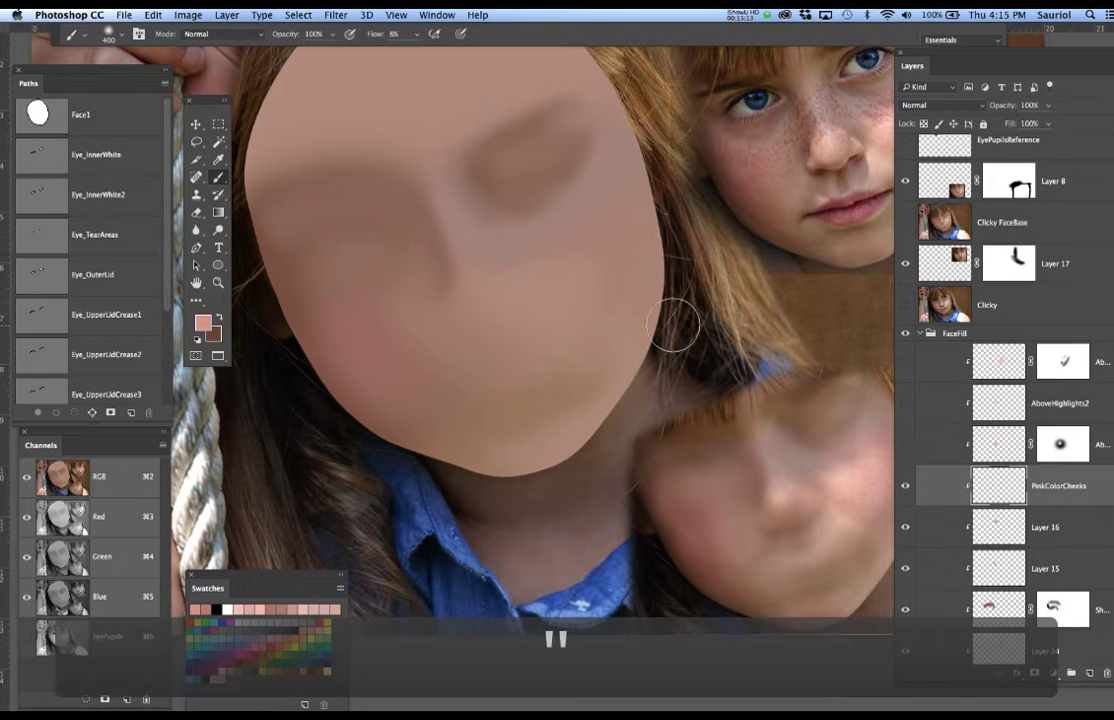
{"action": "key", "text": "bracketright"}
{"action": "key", "text": "bracketright"}
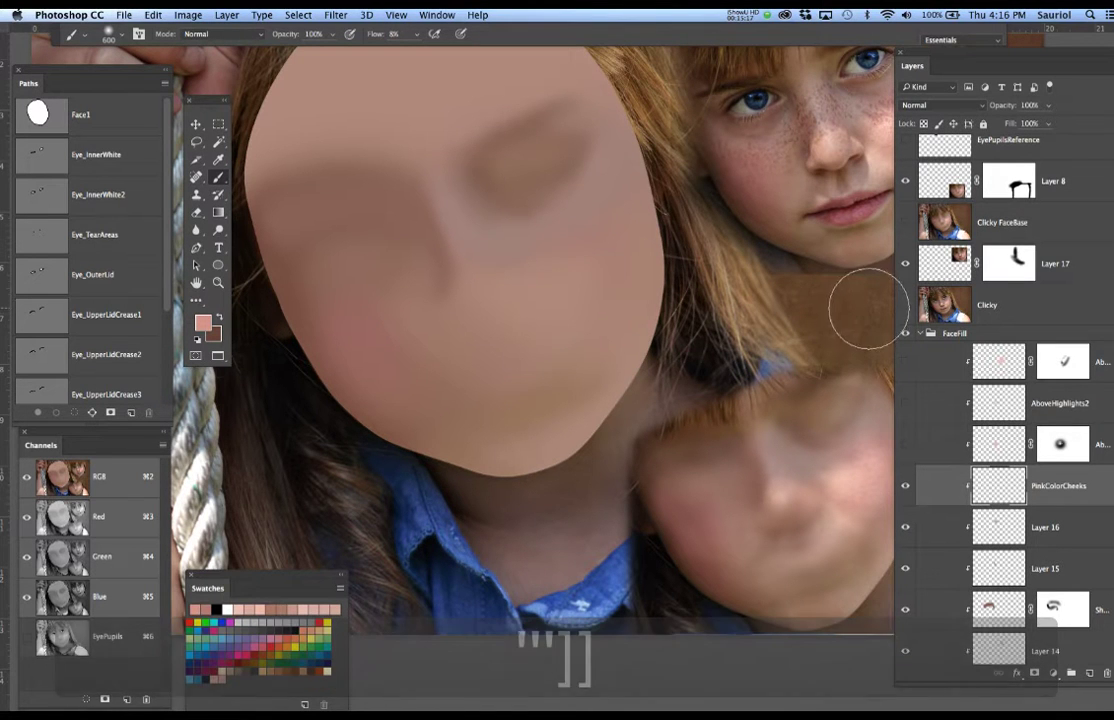
{"action": "left_click", "coordinate": [906, 306]}
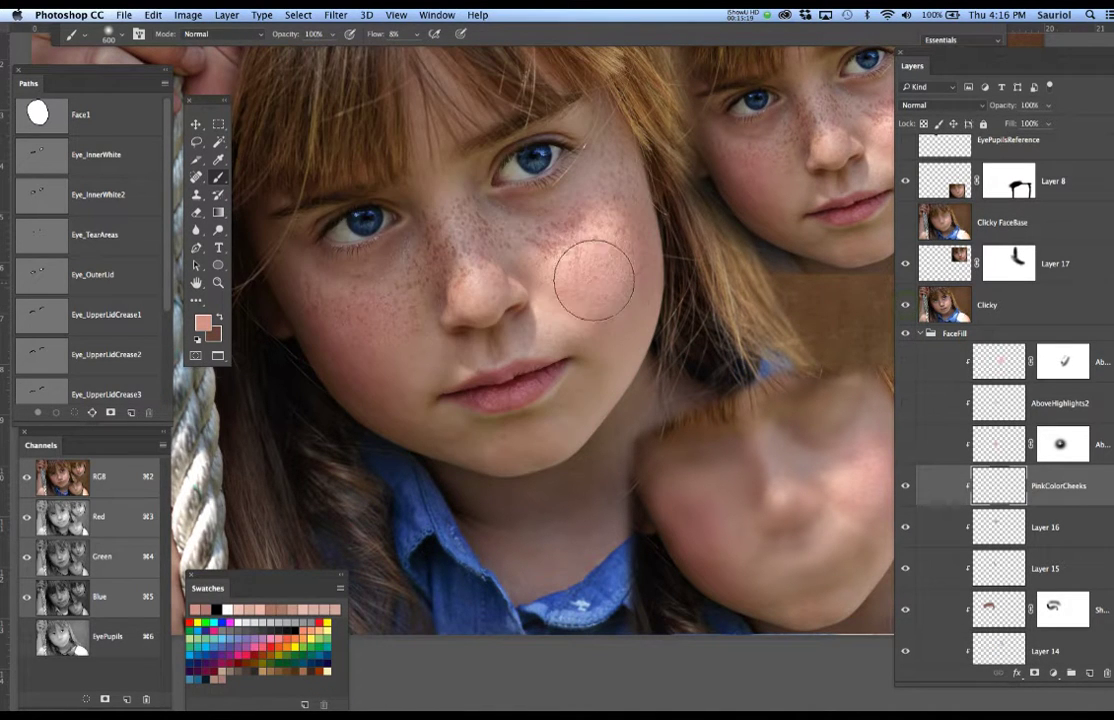
{"action": "key", "text": "bracketleft"}
{"action": "left_click", "coordinate": [906, 305]}
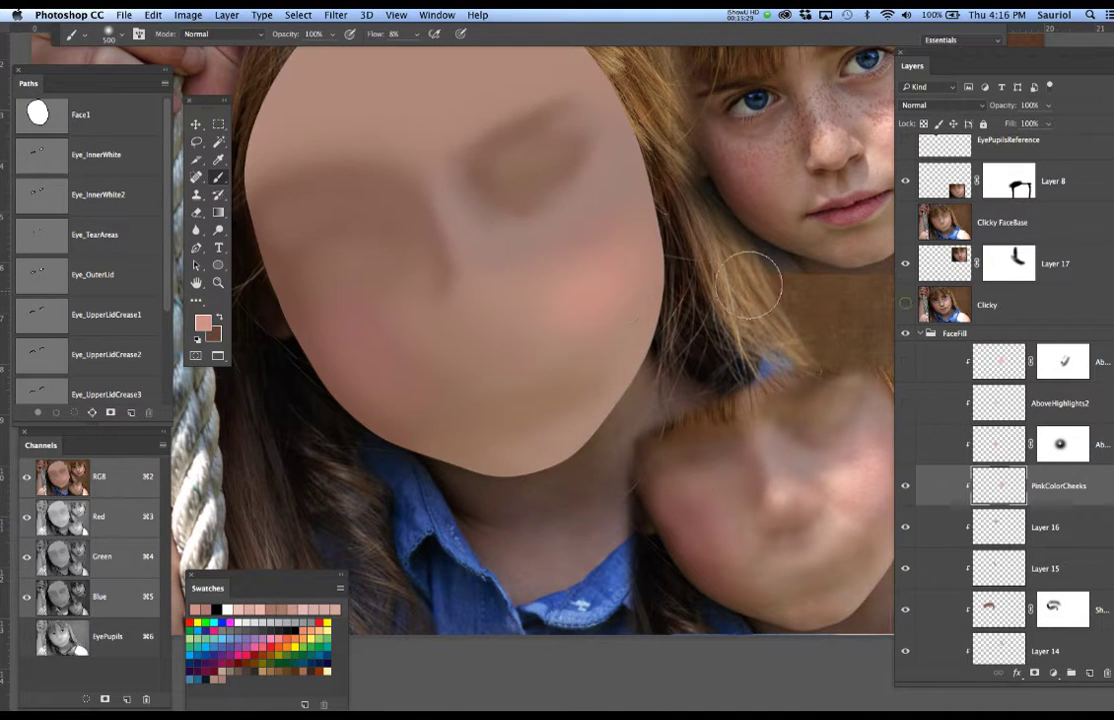
Build up the pink on PinkColorCheeks toward the cheek's outer edge and down toward the mouth.
{"action": "mouse_move", "coordinate": [605, 321]}
{"action": "left_mouse_down"}
{"action": "mouse_move", "coordinate": [629, 293]}
{"action": "mouse_move", "coordinate": [609, 343]}
{"action": "mouse_move", "coordinate": [613, 324]}
{"action": "left_mouse_up"}
{"action": "left_click", "coordinate": [602, 318]}
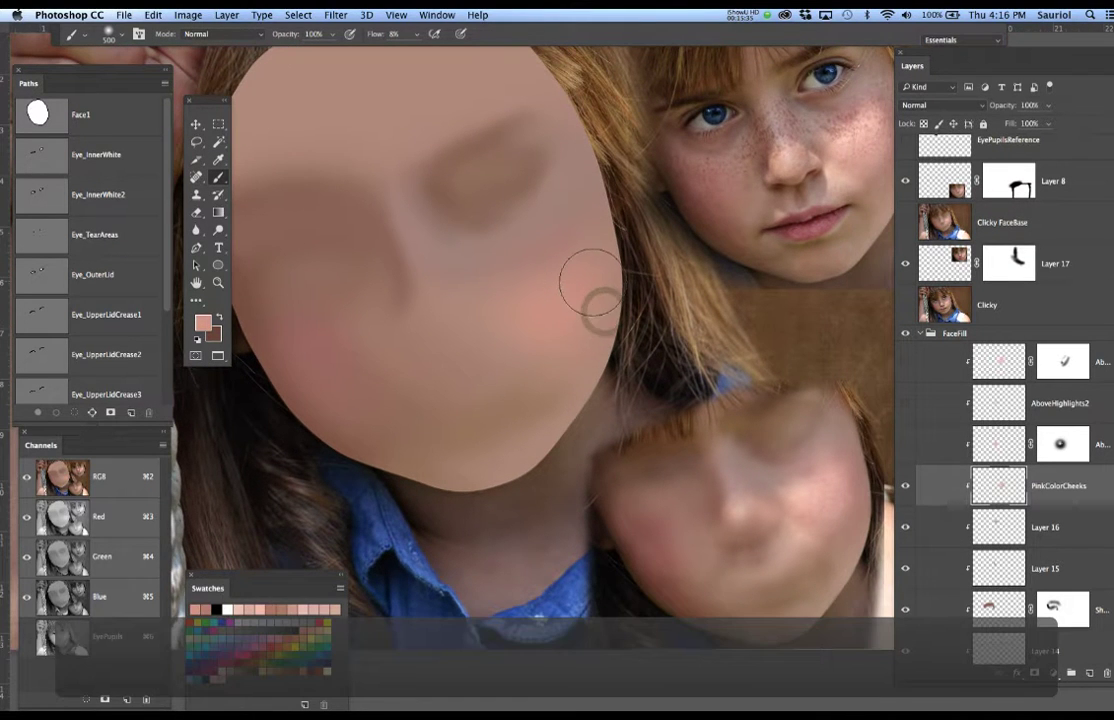
{"action": "left_click", "coordinate": [587, 279]}
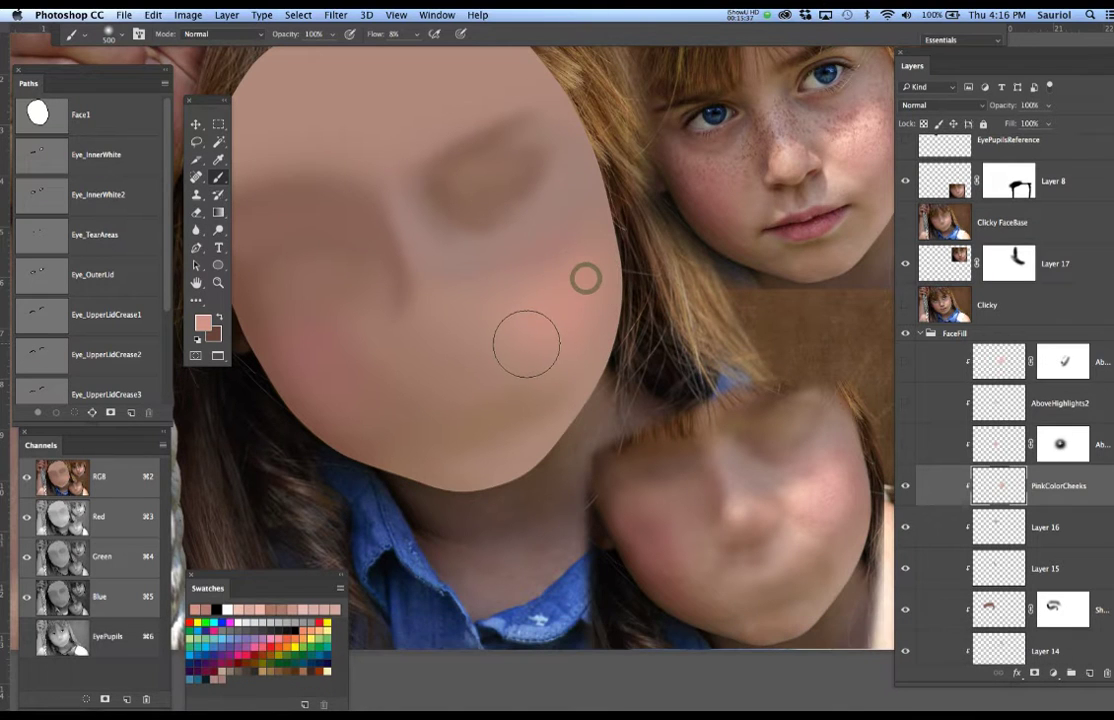
{"action": "left_click", "coordinate": [521, 345]}
{"action": "left_click", "coordinate": [502, 350]}
{"action": "left_click", "coordinate": [519, 348]}
{"action": "left_click", "coordinate": [505, 348]}
{"action": "left_click", "coordinate": [473, 351], "text": "super"}
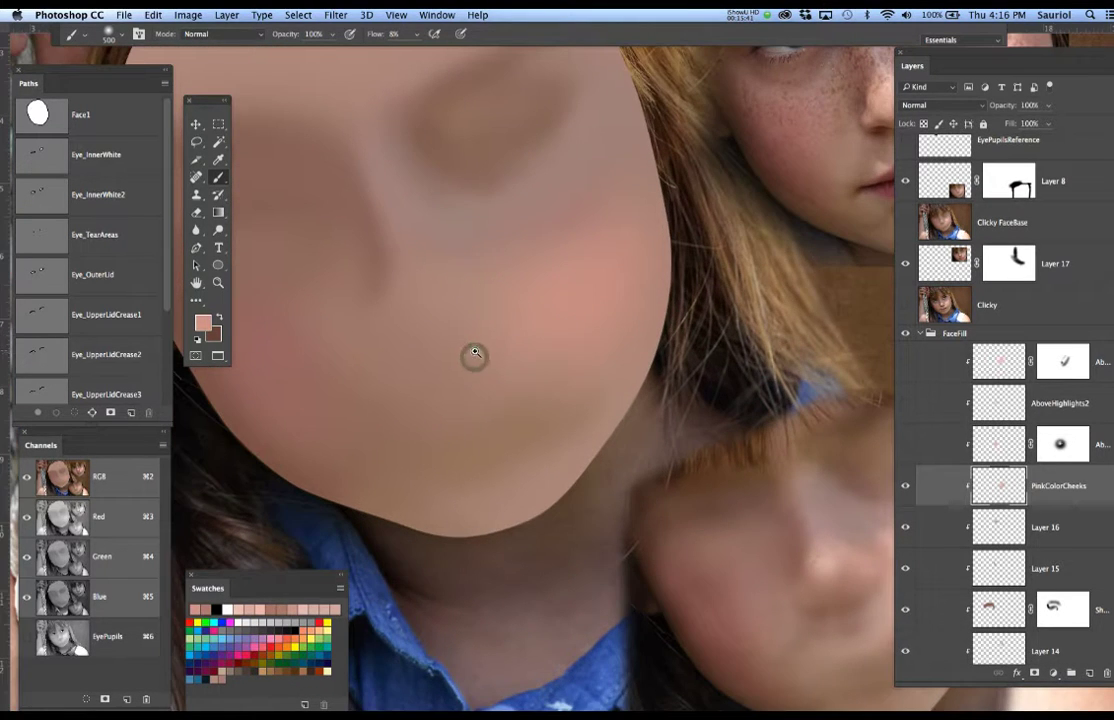
{"action": "left_click", "coordinate": [464, 348], "text": "alt+super"}
{"action": "left_click", "coordinate": [464, 350], "text": "alt+super"}
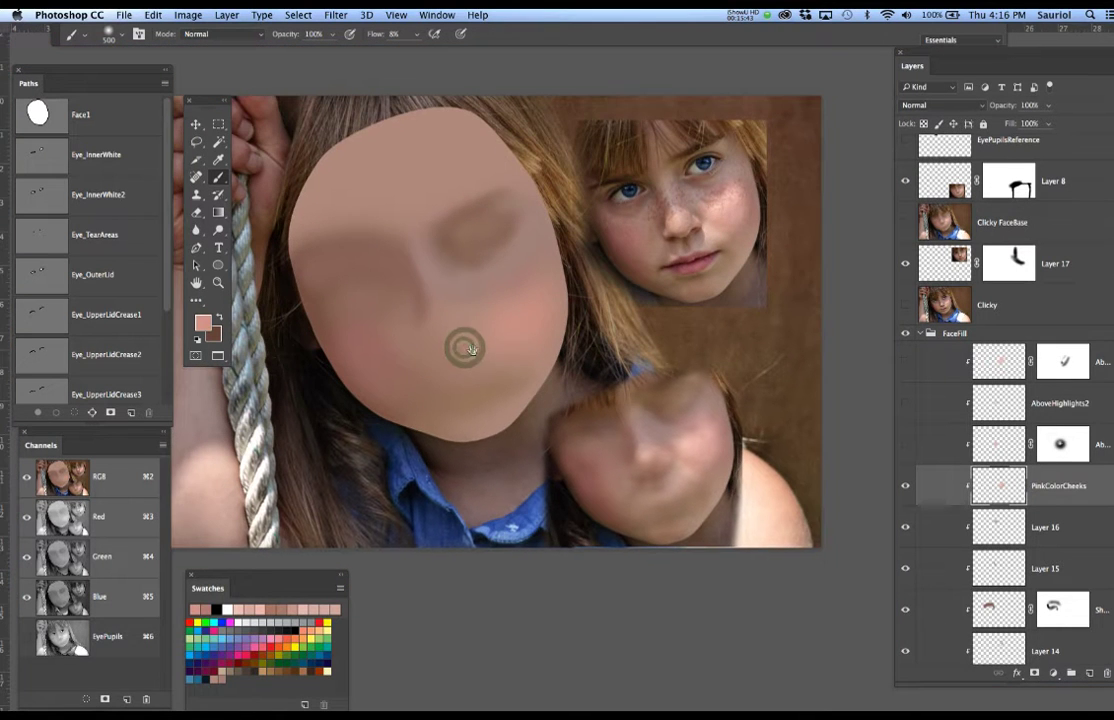
{"action": "left_click_drag", "start_coordinate": [515, 357], "coordinate": [532, 360]}
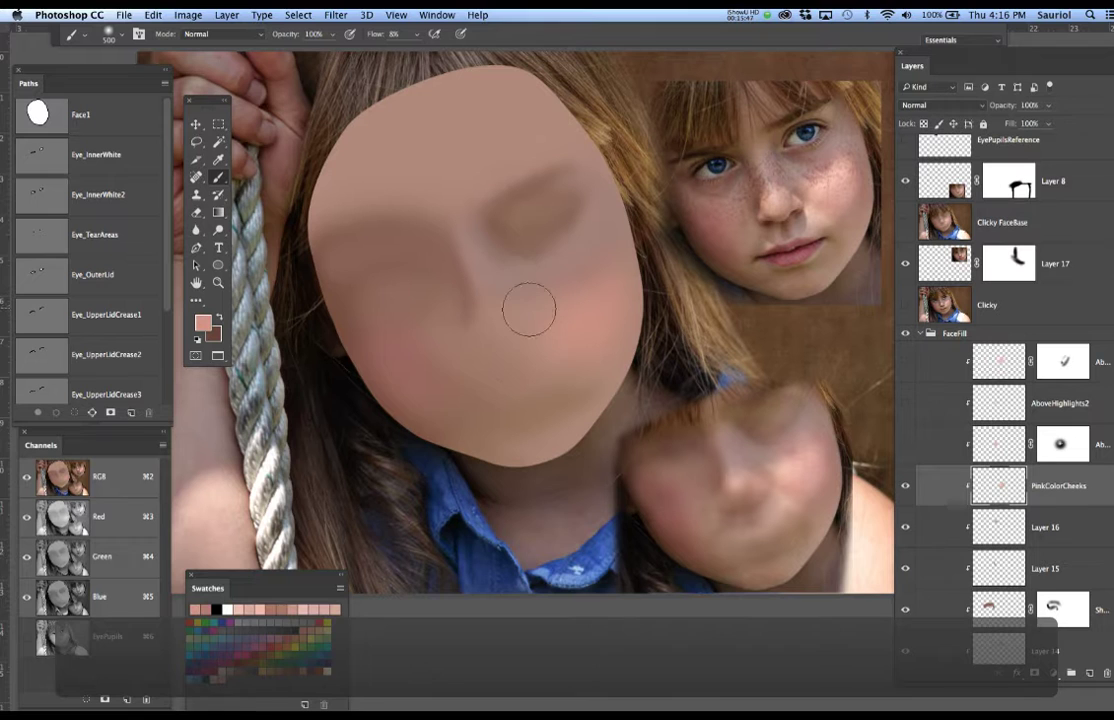
Show the Clicky photo and sample the warm pink skin tone from its nose as the foreground colour.
{"action": "left_click", "coordinate": [432, 366]}
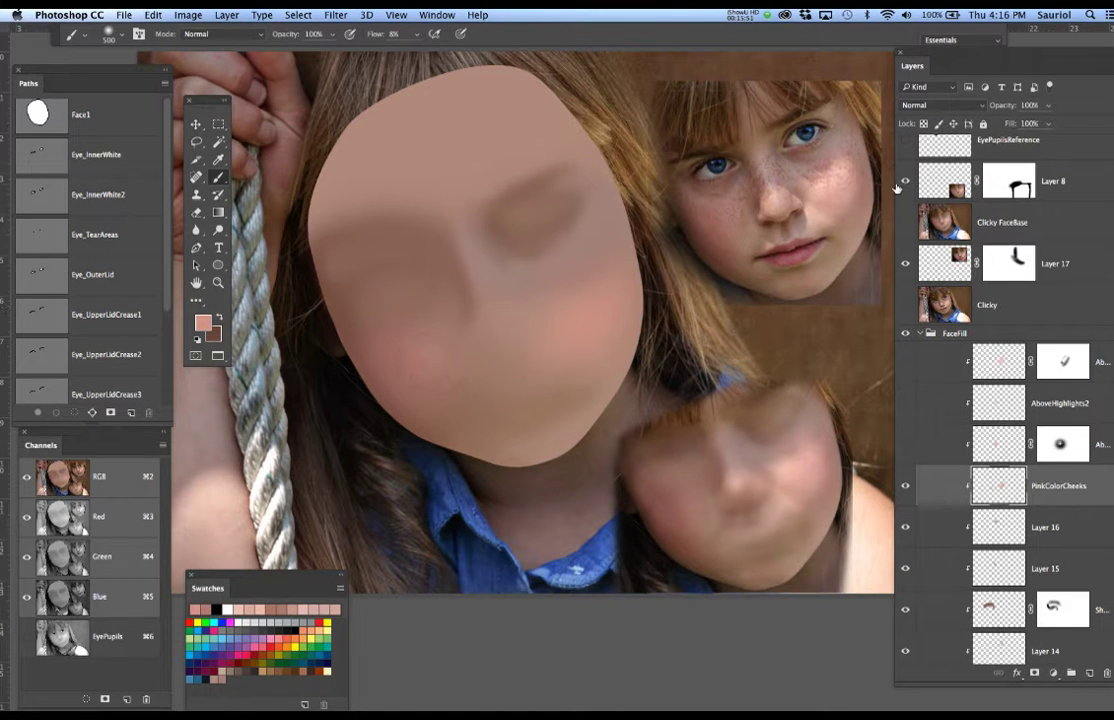
{"action": "left_click", "coordinate": [906, 226]}
{"action": "left_click", "coordinate": [906, 224]}
{"action": "left_click", "coordinate": [906, 305]}
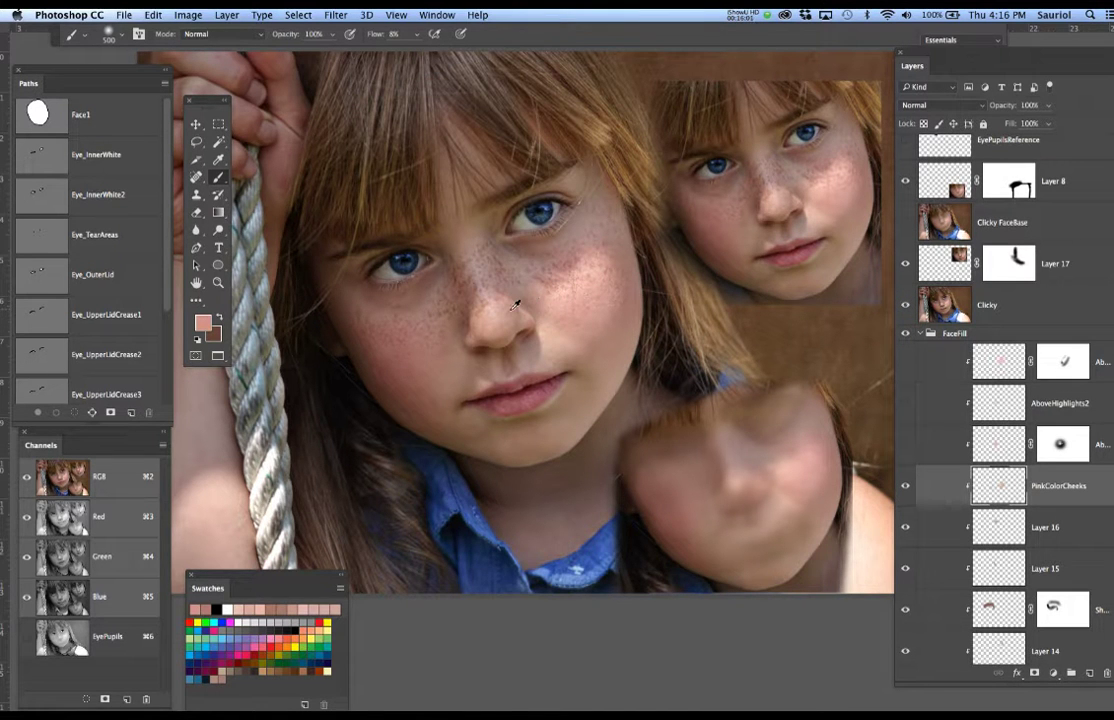
{"action": "scroll", "coordinate": [510, 308], "scroll_direction": "up", "scroll_amount": 5}
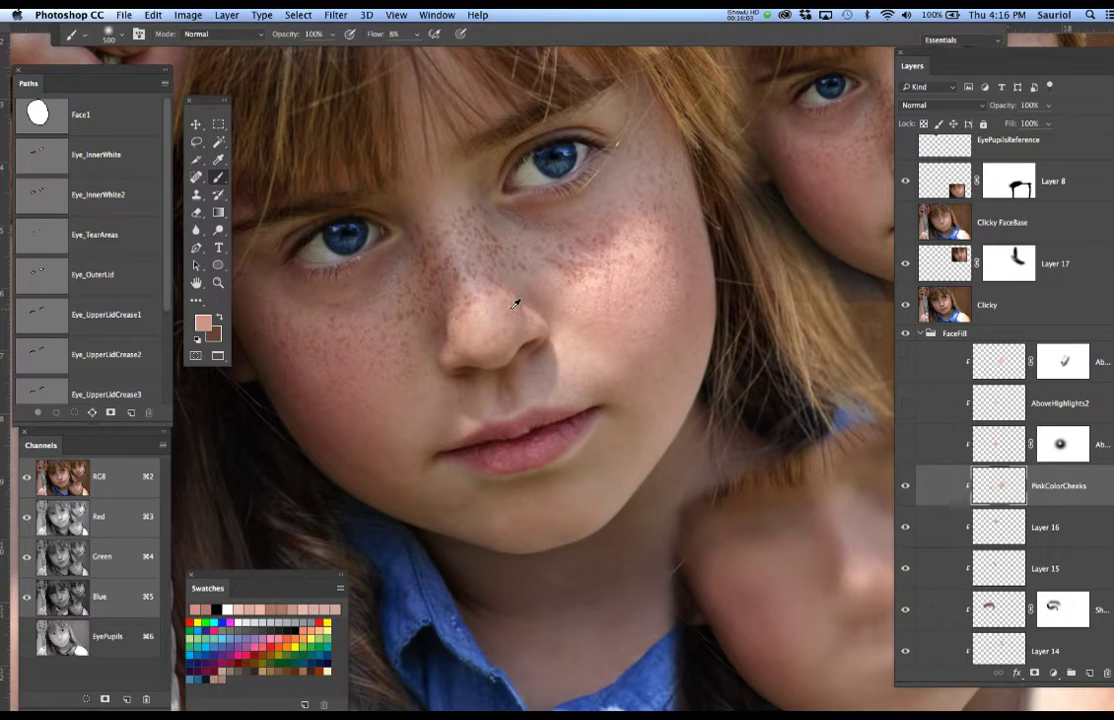
{"action": "left_click", "coordinate": [508, 307], "text": "alt"}
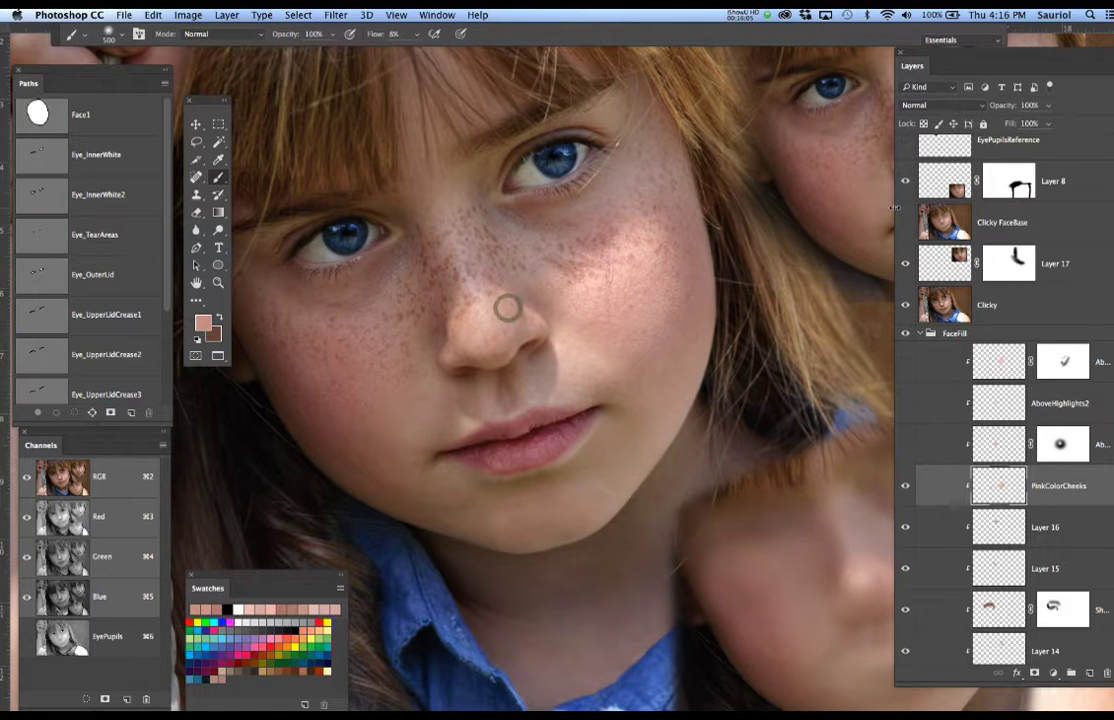
Set the brush size to 300 and paint the sampled tone onto the nose tip, comparing it with the Clicky photo.
{"action": "left_click", "coordinate": [906, 305]}
{"action": "left_click", "coordinate": [906, 305]}
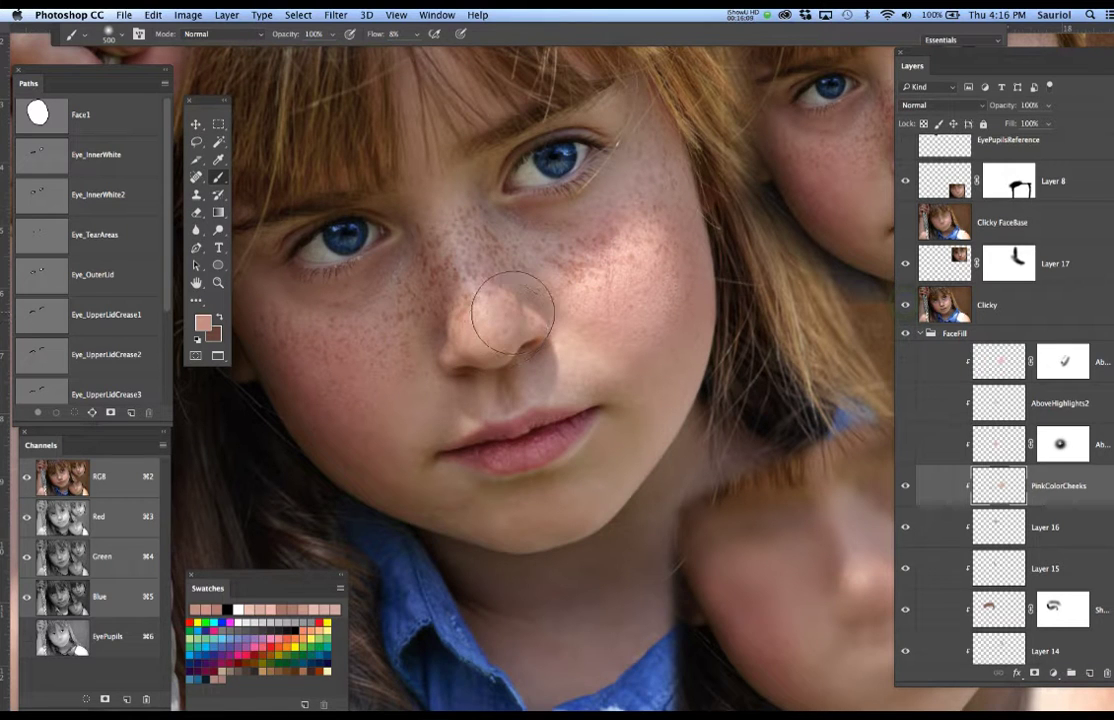
{"action": "key", "text": "bracketleft"}
{"action": "key", "text": "bracketleft"}
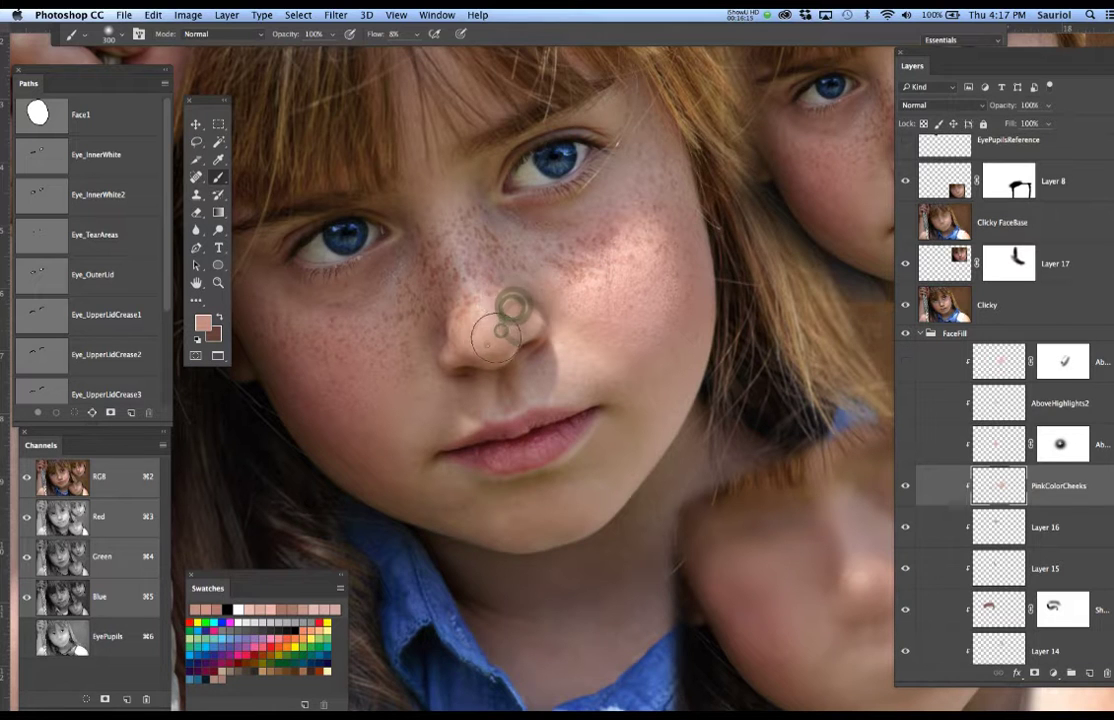
{"action": "left_click", "coordinate": [906, 305]}
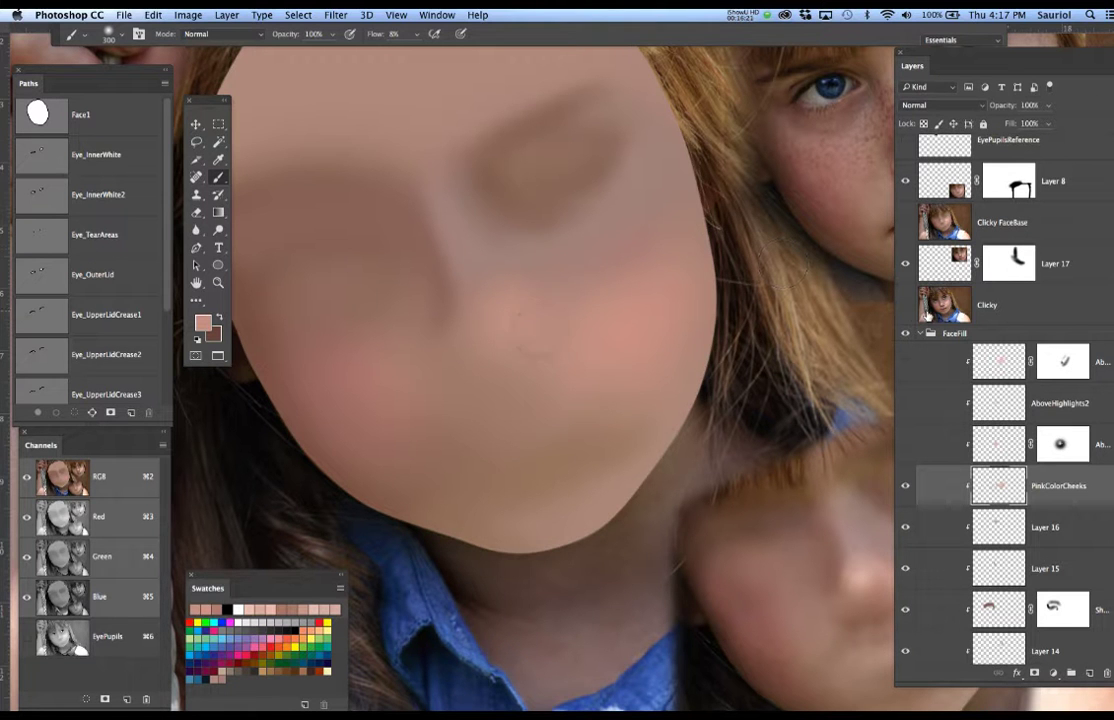
{"action": "left_click", "coordinate": [906, 305]}
{"action": "left_click", "coordinate": [906, 305]}
Set the brush size to 500 and sample a darker pink from the freckled cheek below the eye in the Clicky photo.
{"action": "left_click", "coordinate": [906, 305]}
{"action": "key", "text": "bracketright"}
{"action": "key", "text": "bracketright"}
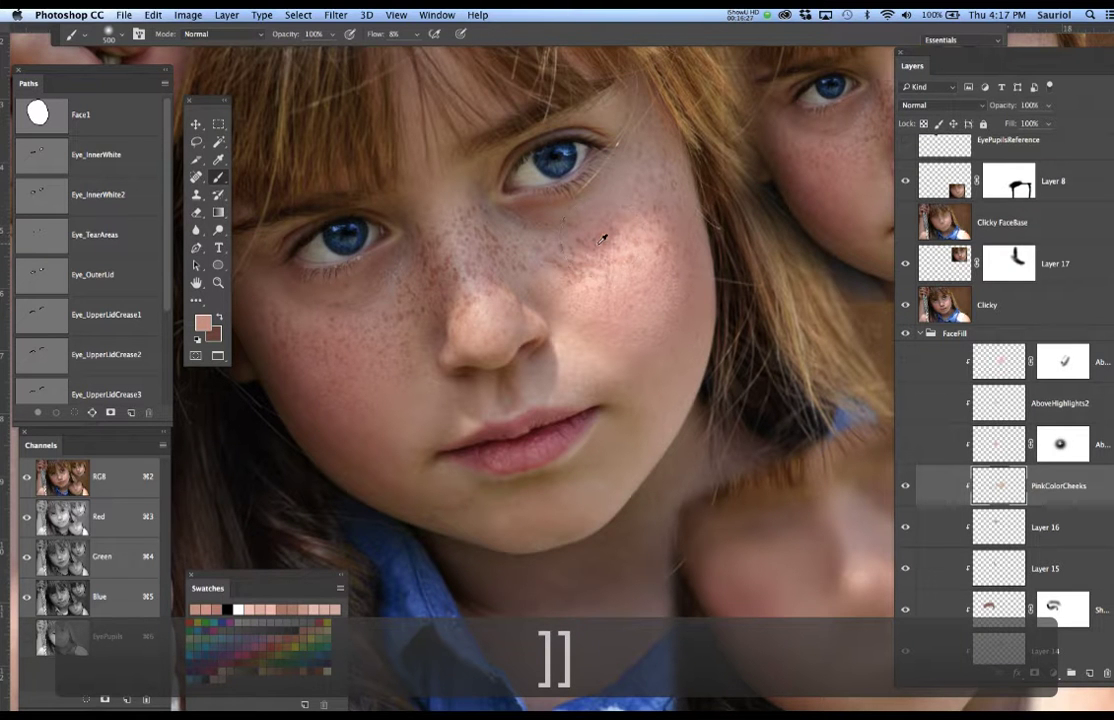
{"action": "left_click", "coordinate": [599, 234]}
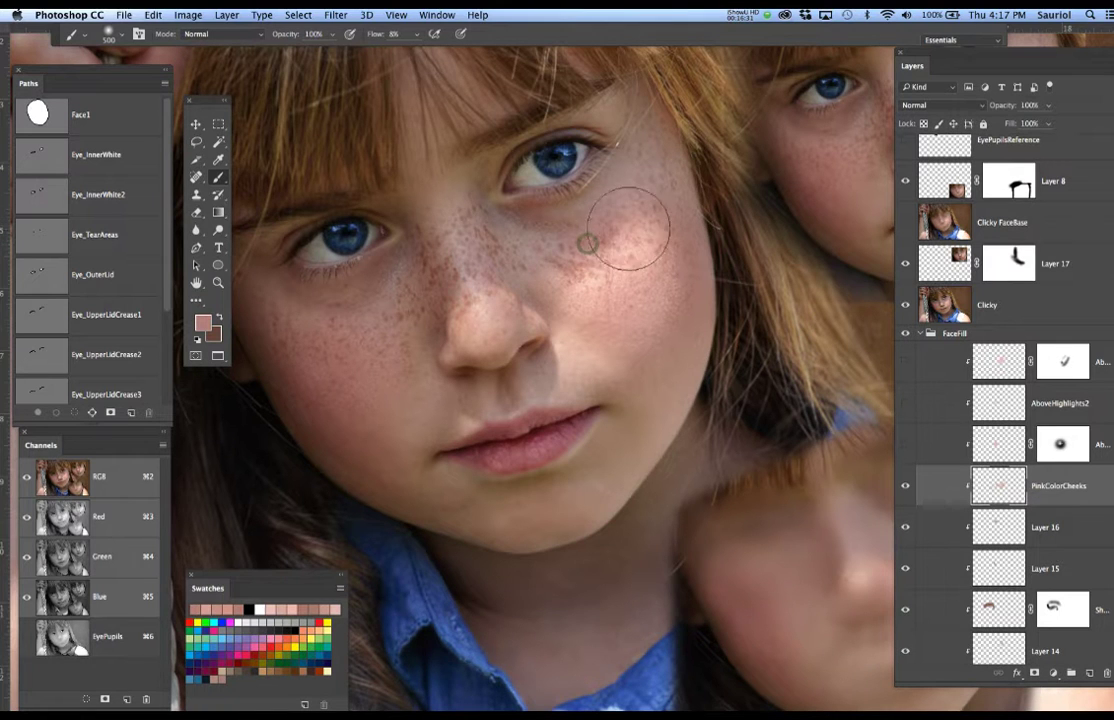
{"action": "left_click", "coordinate": [906, 306]}
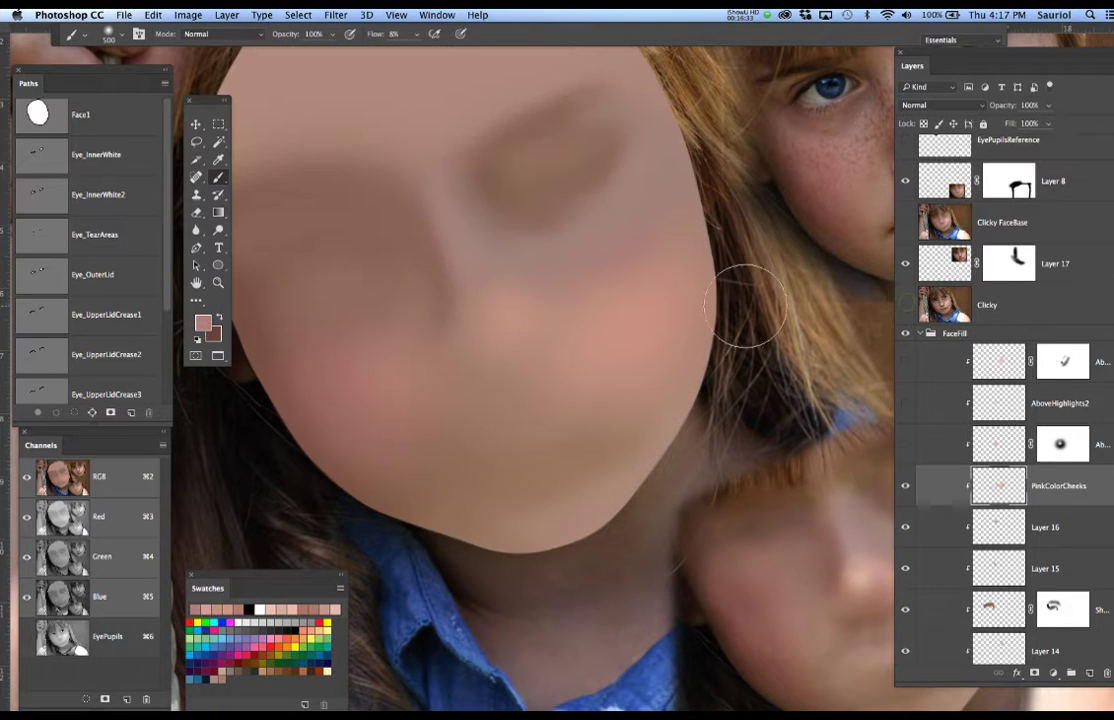
Paint the darker pink on PinkColorCheeks below the eye and across the upper cheek, checking against the Clicky photo.
{"action": "left_click_drag", "start_coordinate": [756, 333], "coordinate": [637, 405]}
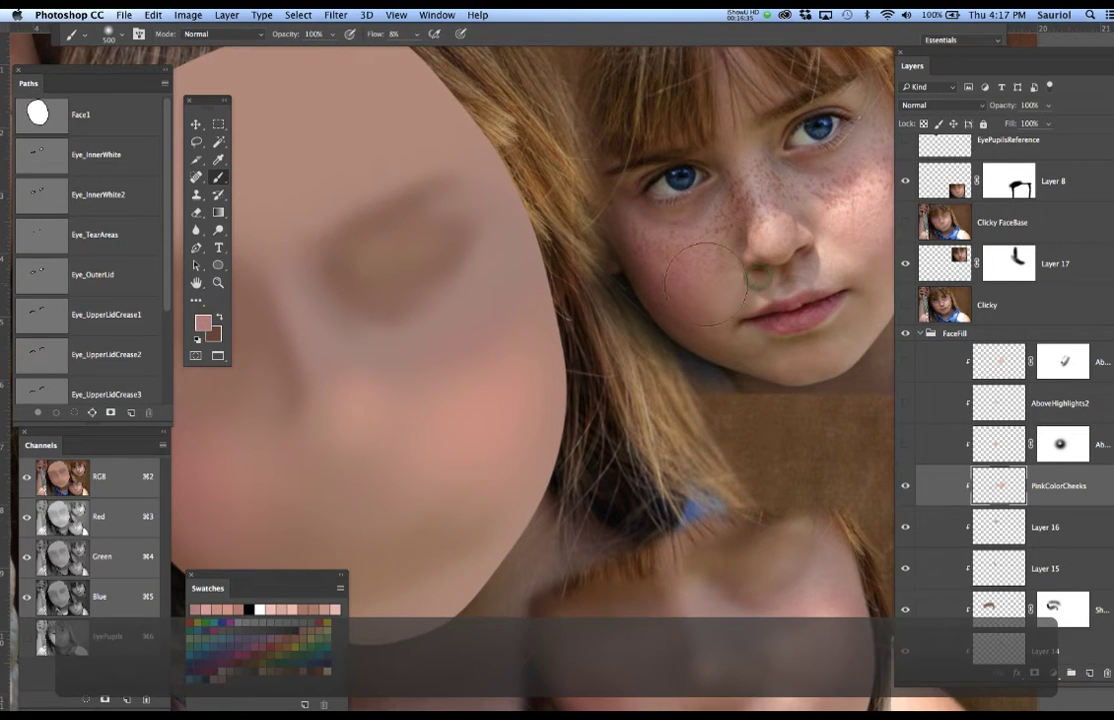
{"action": "left_click", "coordinate": [456, 347], "text": "alt"}
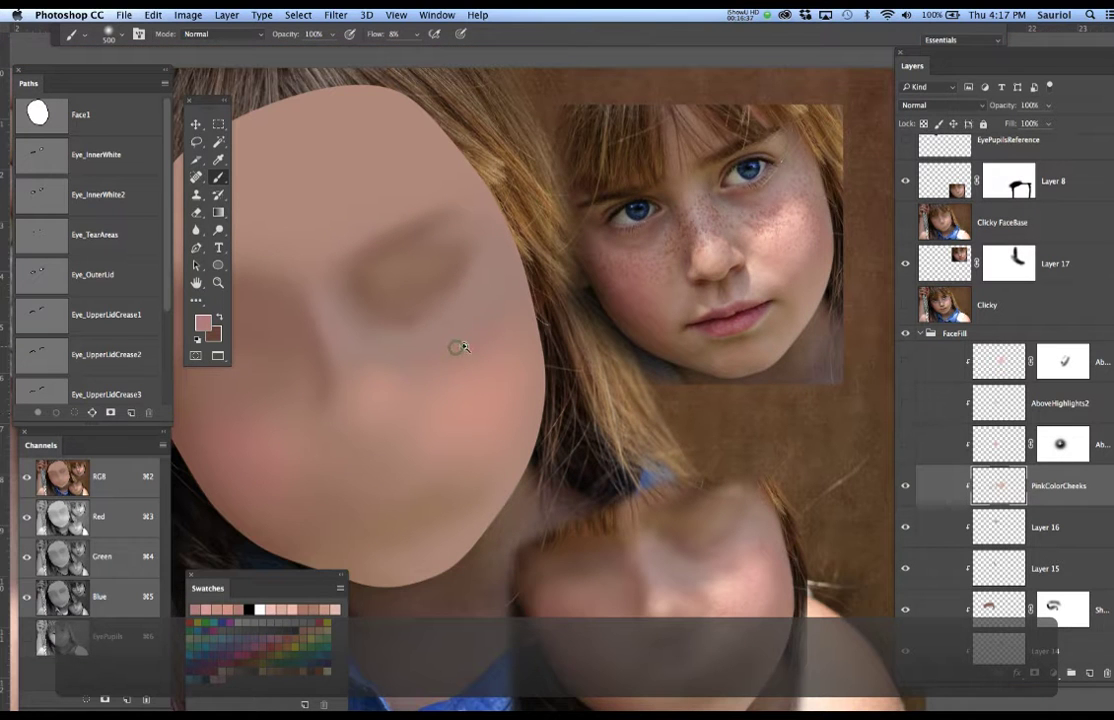
{"action": "left_click_drag", "start_coordinate": [488, 343], "coordinate": [518, 340]}
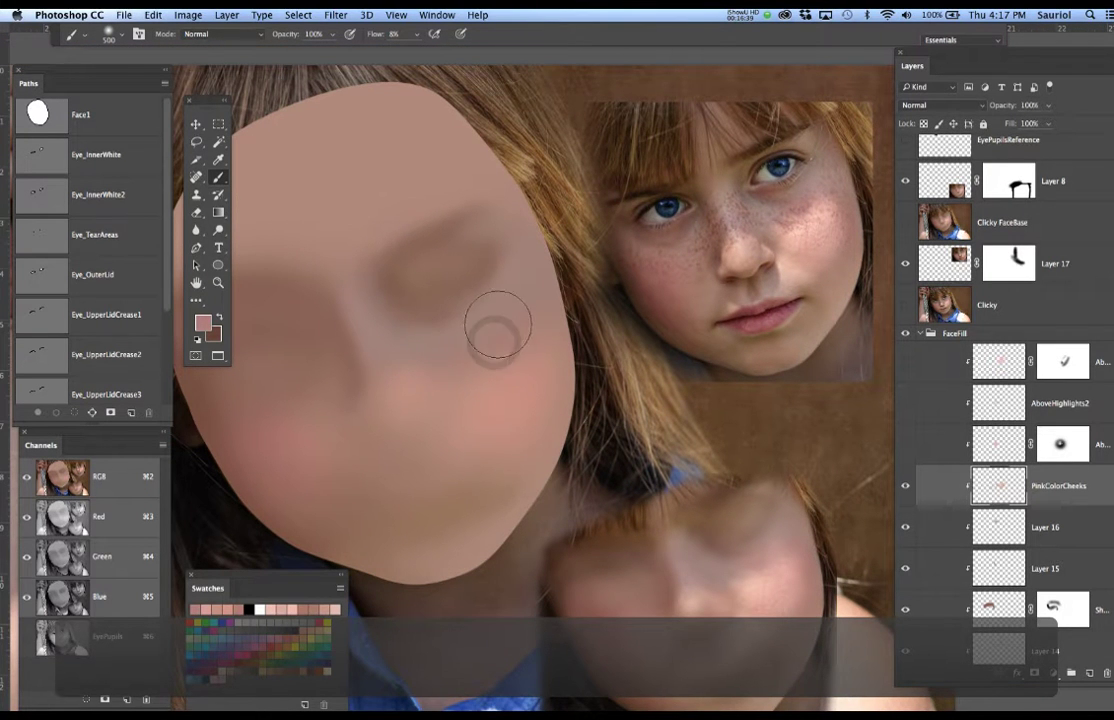
{"action": "left_click", "coordinate": [903, 304]}
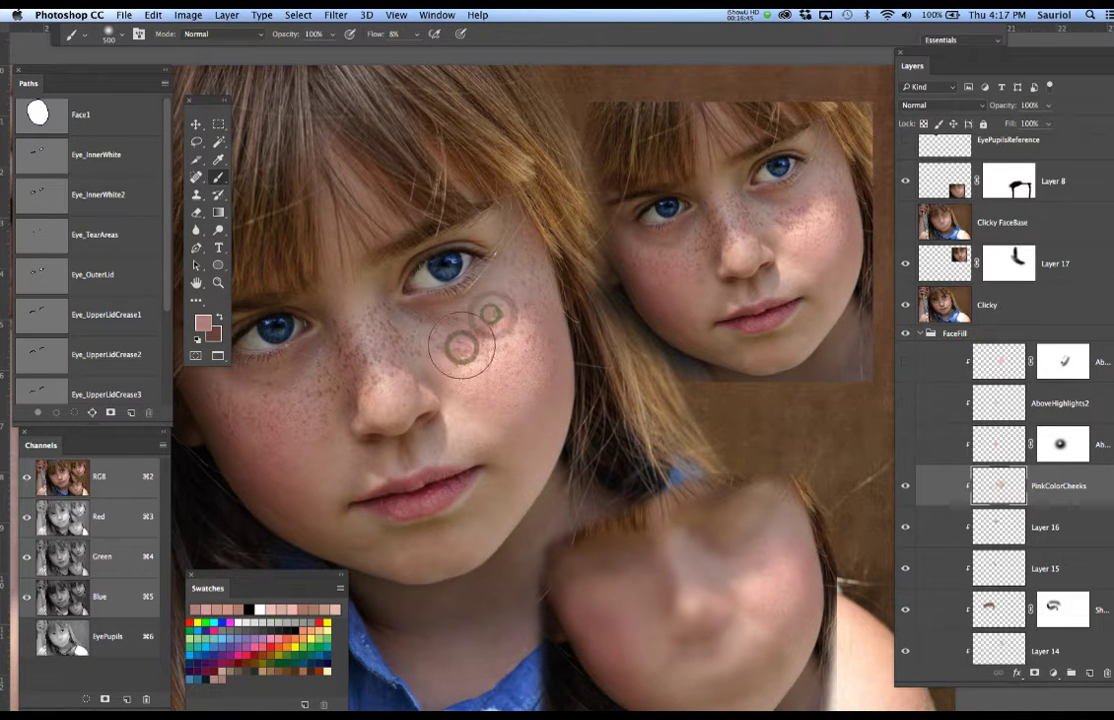
{"action": "left_click", "coordinate": [904, 305]}
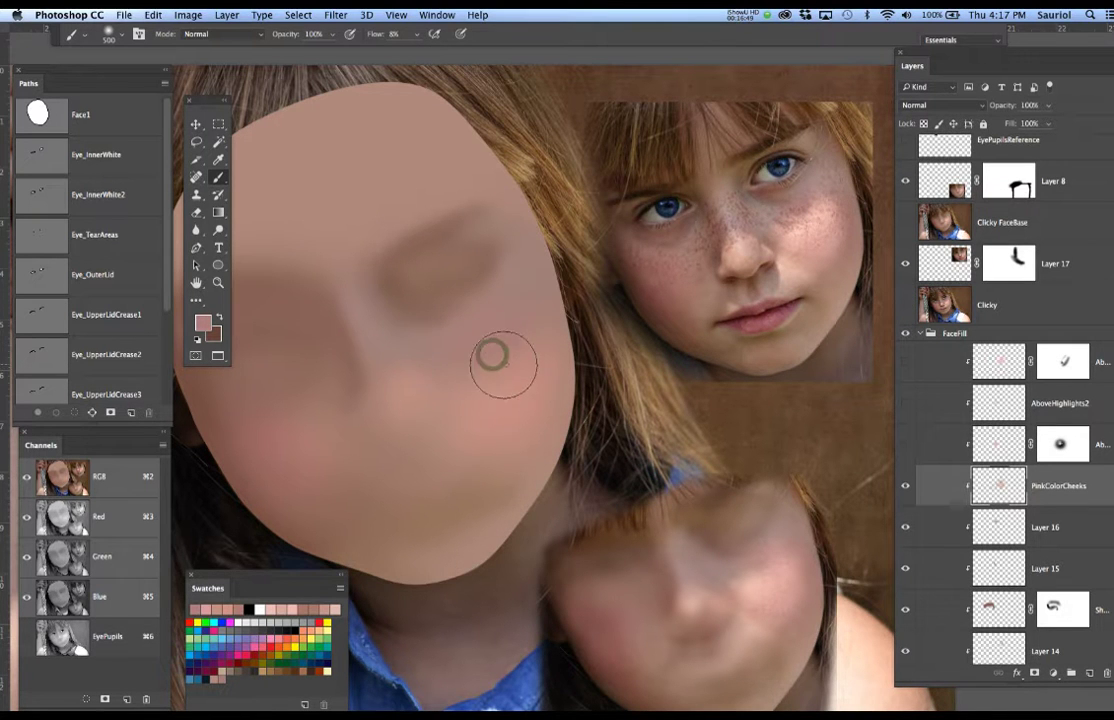
{"action": "left_click_drag", "start_coordinate": [543, 312], "coordinate": [543, 346]}
{"action": "mouse_move", "coordinate": [441, 515]}
{"action": "left_mouse_down"}
{"action": "mouse_move", "coordinate": [490, 498]}
{"action": "mouse_move", "coordinate": [474, 500]}
{"action": "left_mouse_up"}
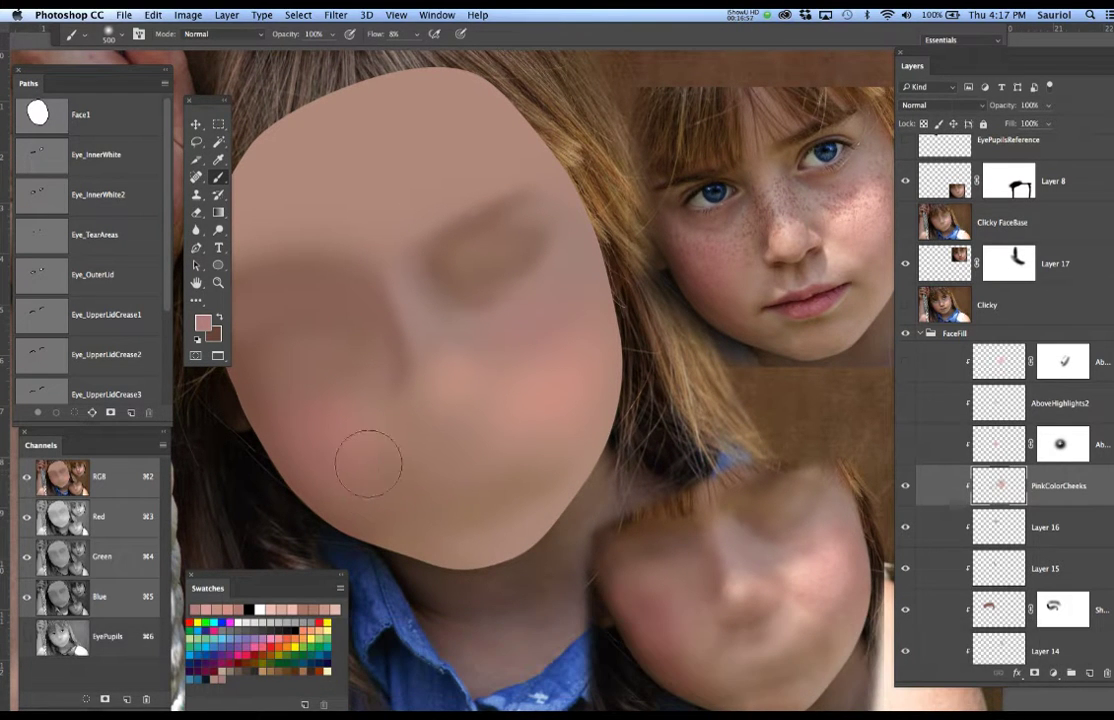
Reduce the brush size to 250 and touch up the pink beside the nose, undoing the last stroke.
{"action": "key", "text": "bracketleft"}
{"action": "key", "text": "bracketleft"}
{"action": "key", "text": "bracketleft"}
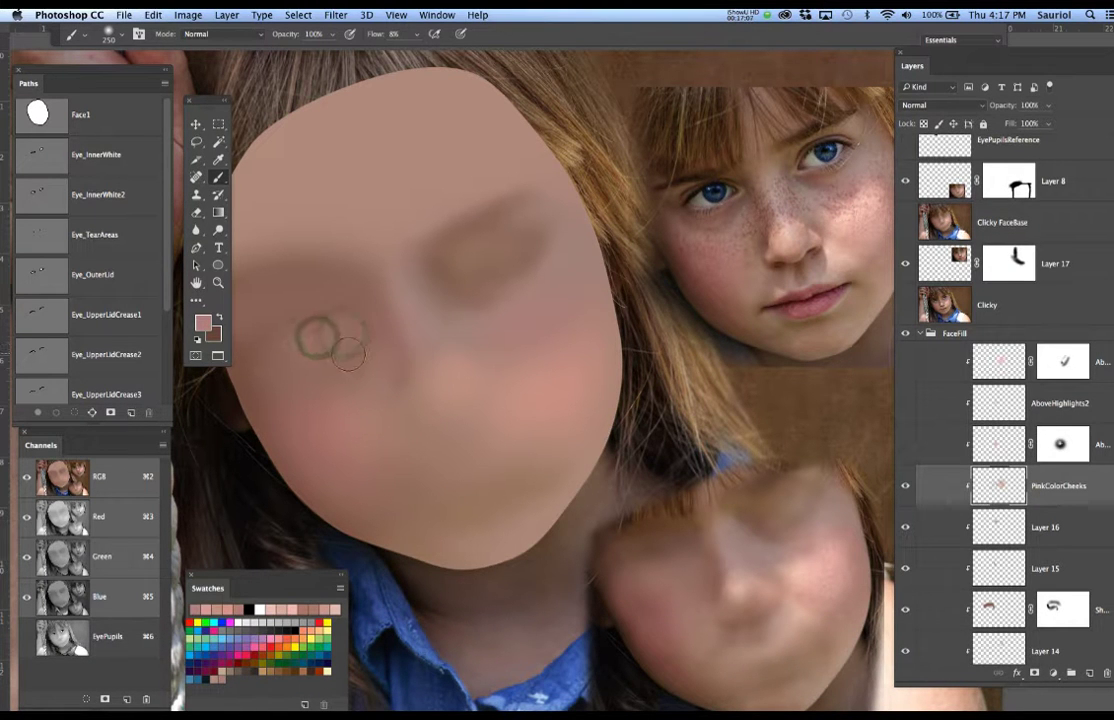
{"action": "key", "text": "super+z"}
{"action": "left_click_drag", "start_coordinate": [540, 323], "coordinate": [498, 356]}
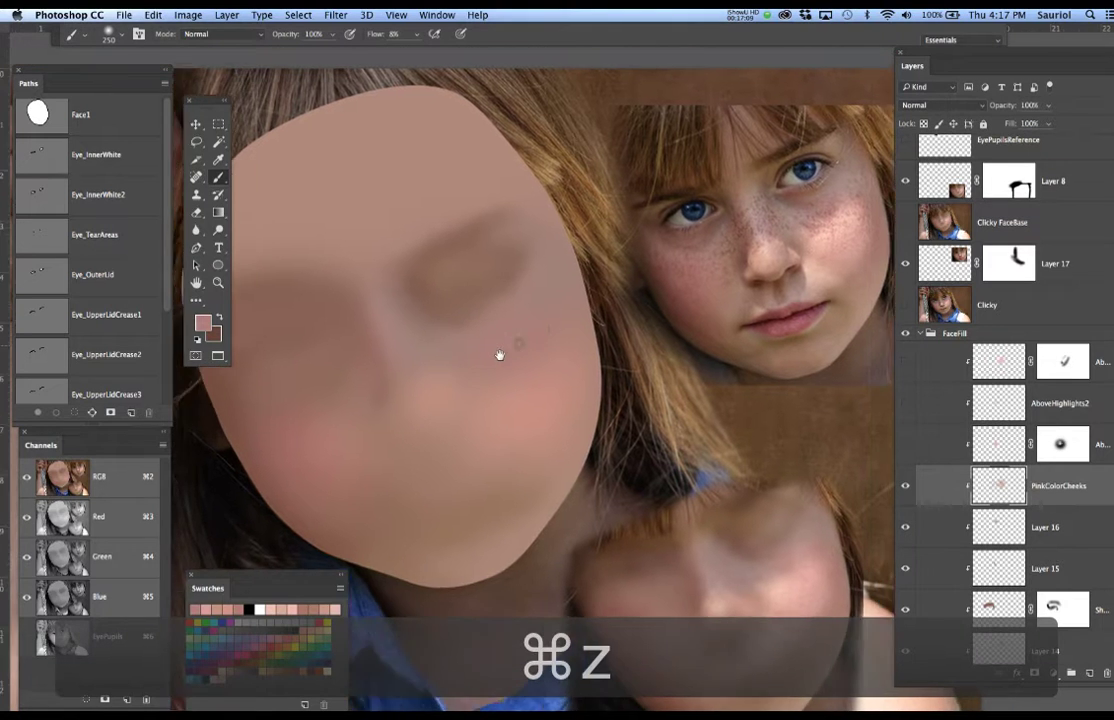
Show the three highlight layers above PinkColorCheeks and compare the face with and without individual highlights.
{"action": "left_click", "coordinate": [904, 445]}
{"action": "left_click", "coordinate": [907, 404]}
{"action": "left_click", "coordinate": [905, 363]}
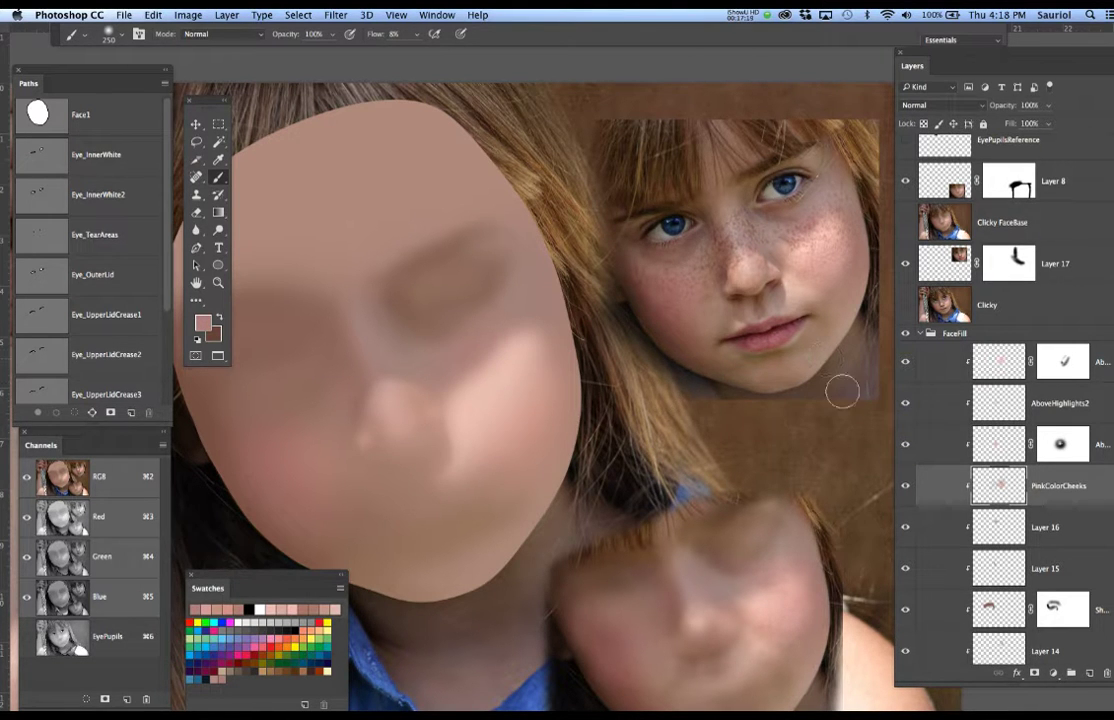
{"action": "left_click", "coordinate": [905, 445]}
{"action": "left_click", "coordinate": [905, 445]}
{"action": "left_click", "coordinate": [906, 364]}
{"action": "left_click", "coordinate": [906, 364]}
Lower the opacity of the topmost highlight layer in the FaceFill group to 72%.
{"action": "left_click", "coordinate": [1106, 365]}
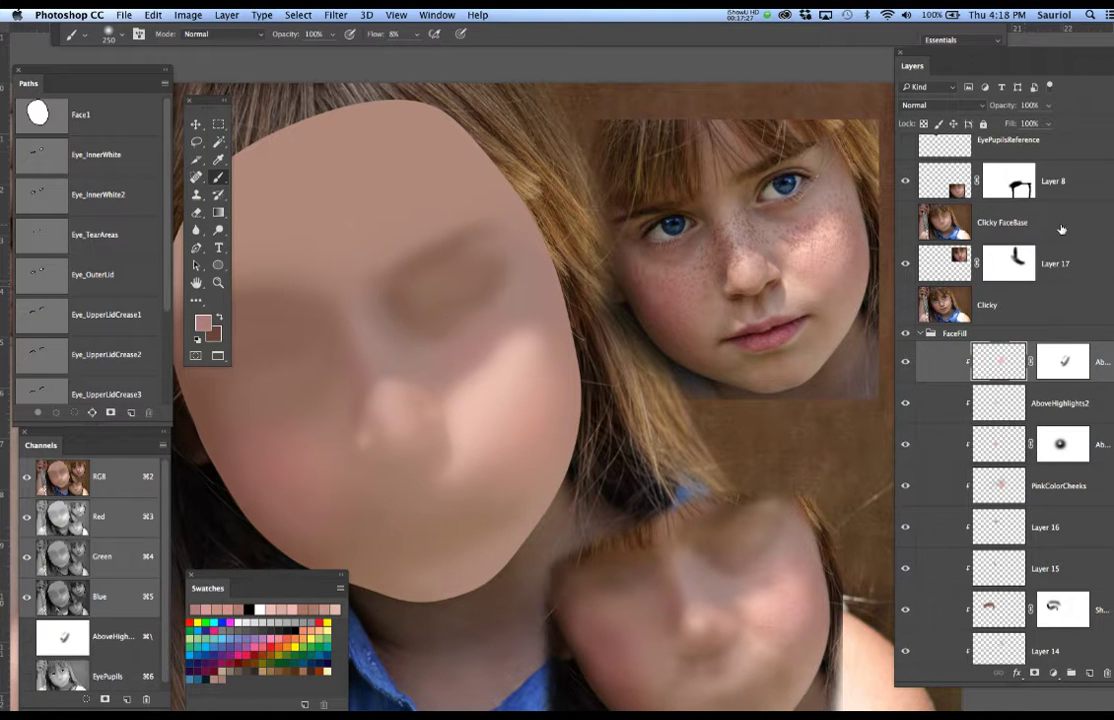
{"action": "left_click", "coordinate": [1047, 106]}
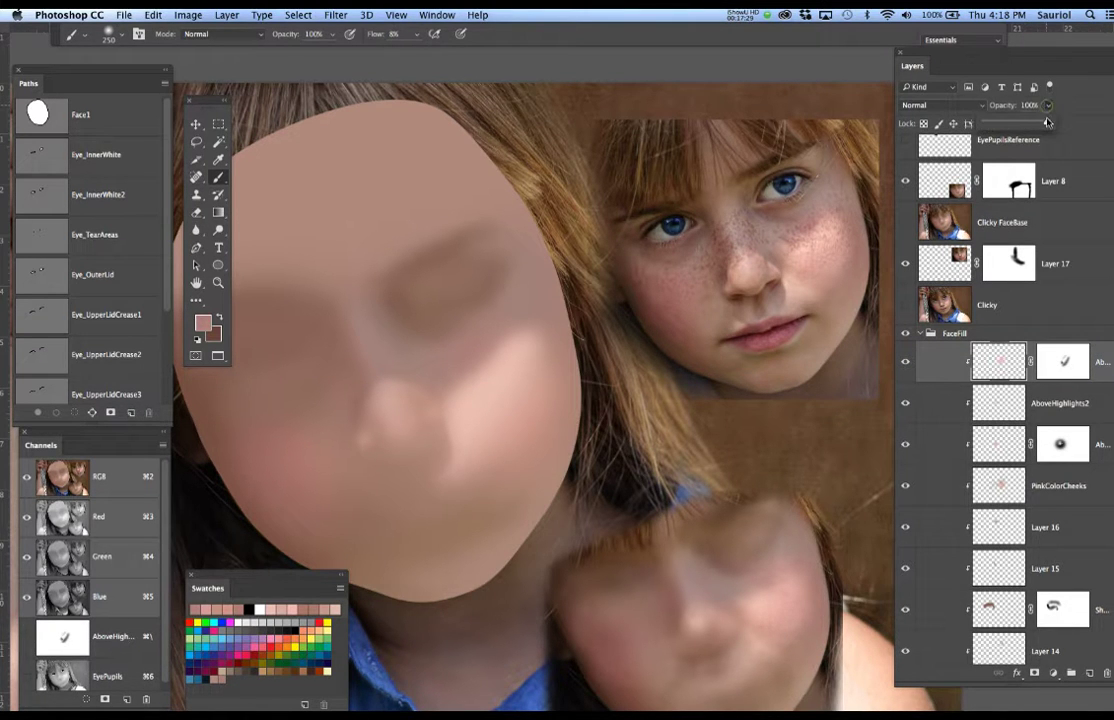
{"action": "left_click_drag", "start_coordinate": [1045, 126], "coordinate": [1033, 127]}
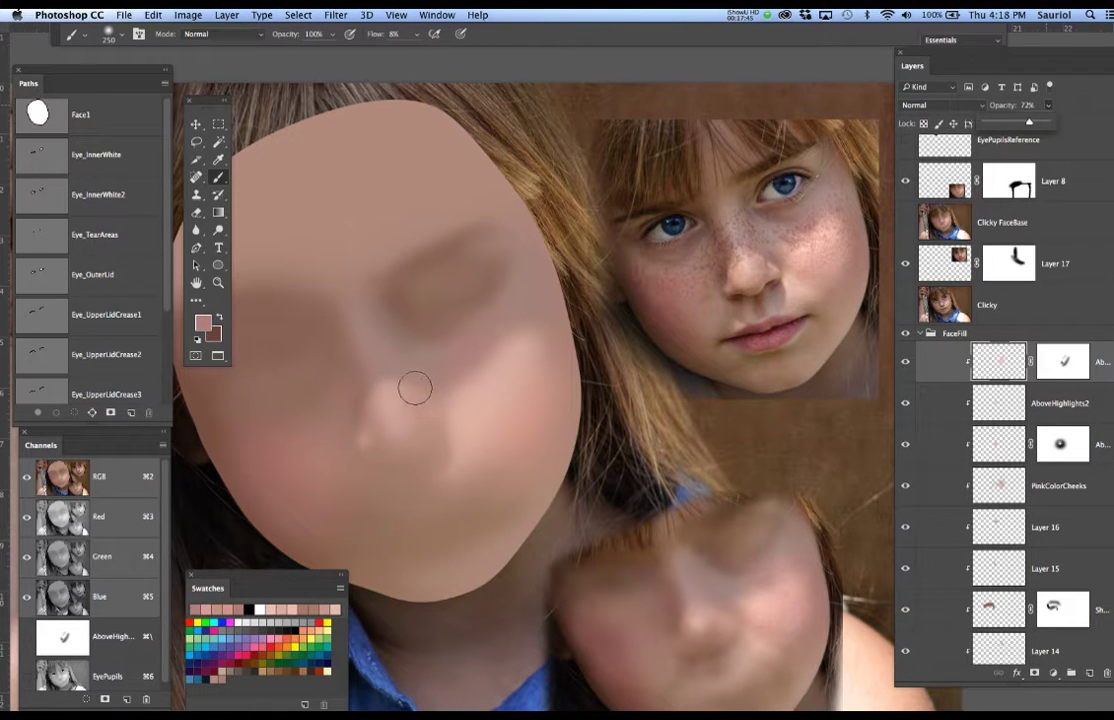
Deselect the face selection and make PinkColorCheeks the active layer by picking it at the nose.
{"action": "scroll", "coordinate": [418, 396], "scroll_direction": "up", "scroll_amount": 3}
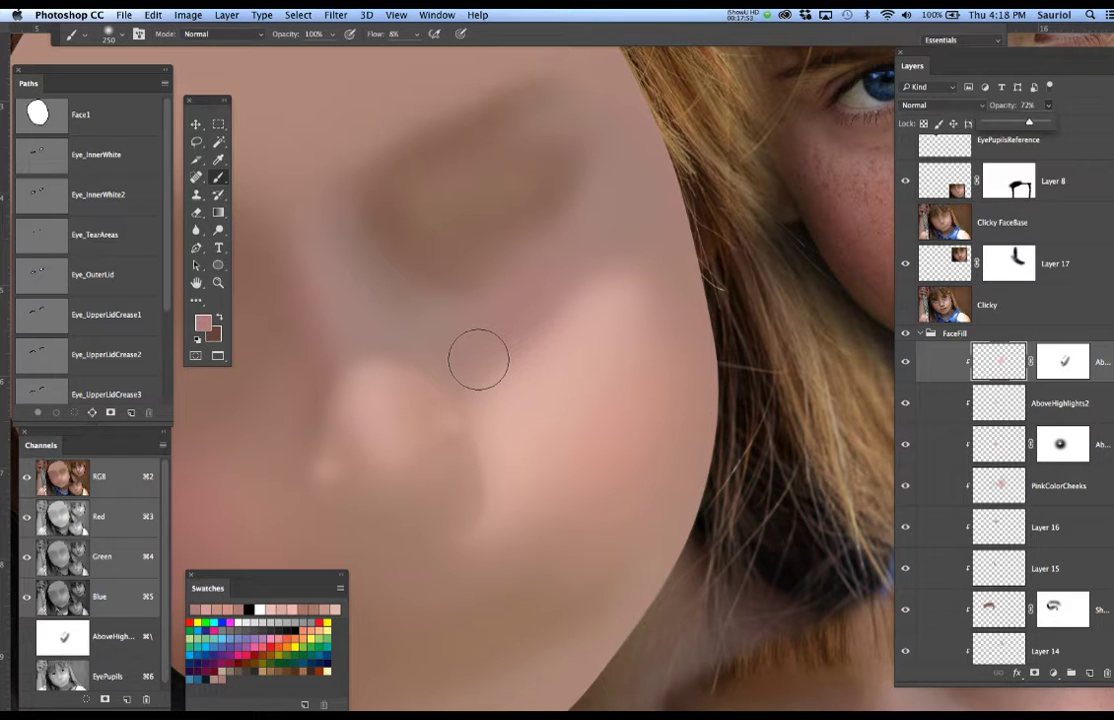
{"action": "key", "text": "v"}
{"action": "key", "text": "super+d"}
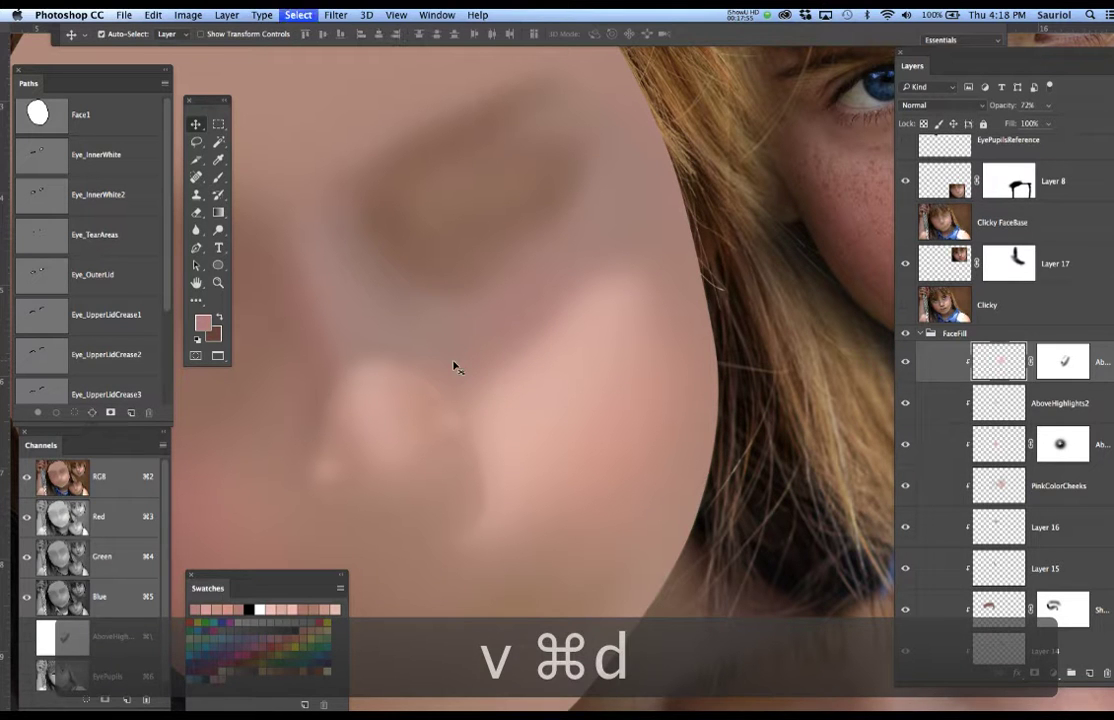
{"action": "right_click", "coordinate": [438, 373]}
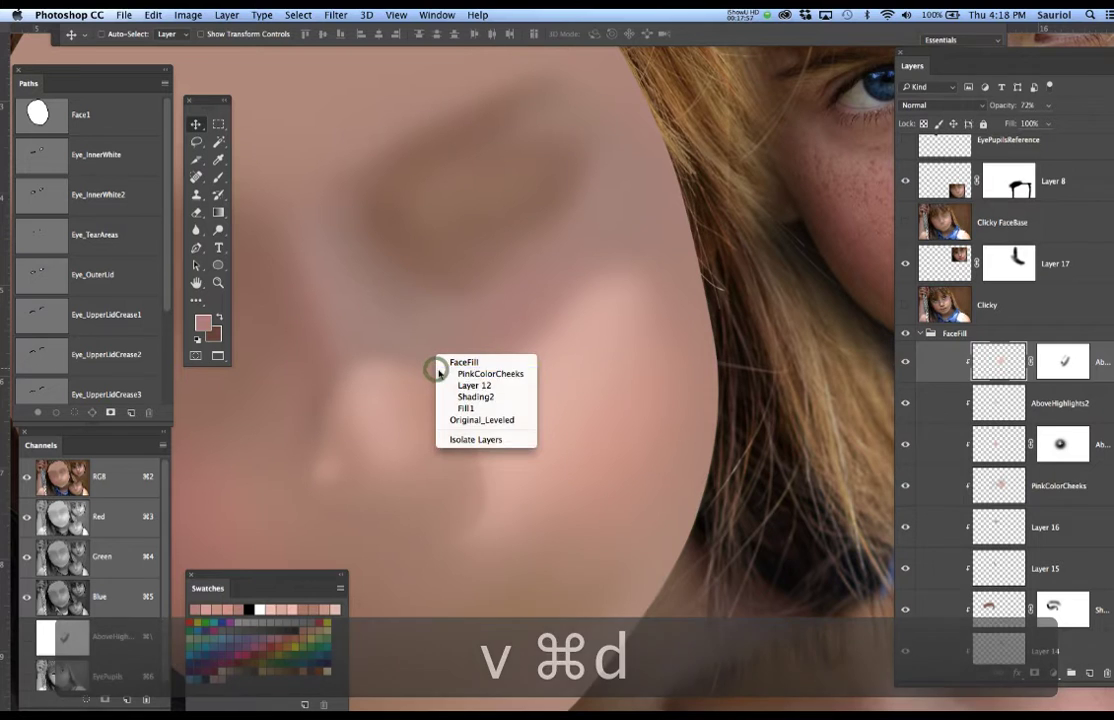
{"action": "left_click", "coordinate": [436, 373]}
Compare the face with and without PinkColorCheeks, then add a layer mask to that layer.
{"action": "left_click", "coordinate": [907, 487]}
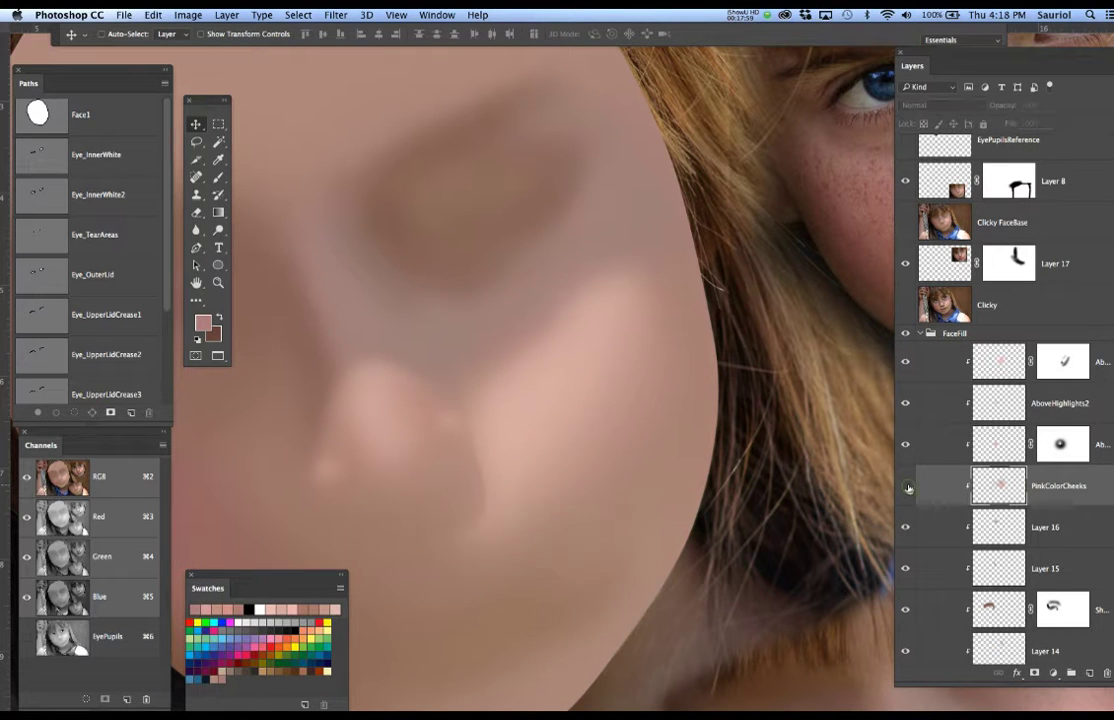
{"action": "left_click", "coordinate": [907, 488]}
{"action": "left_click", "coordinate": [907, 488]}
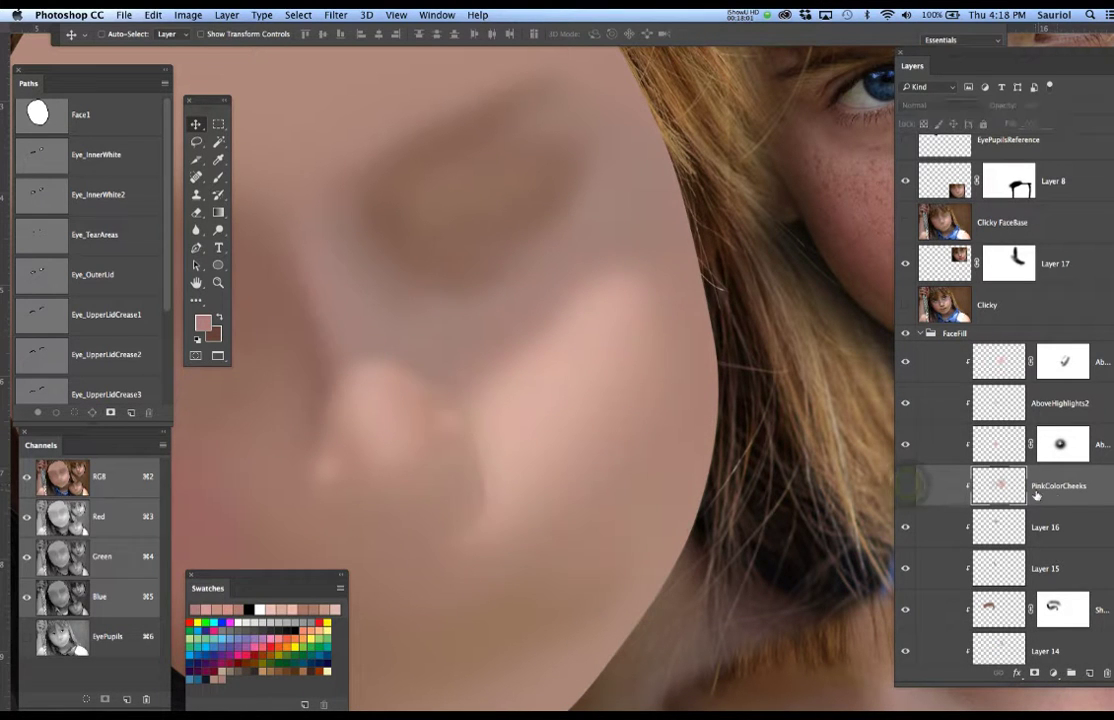
{"action": "left_click", "coordinate": [907, 487]}
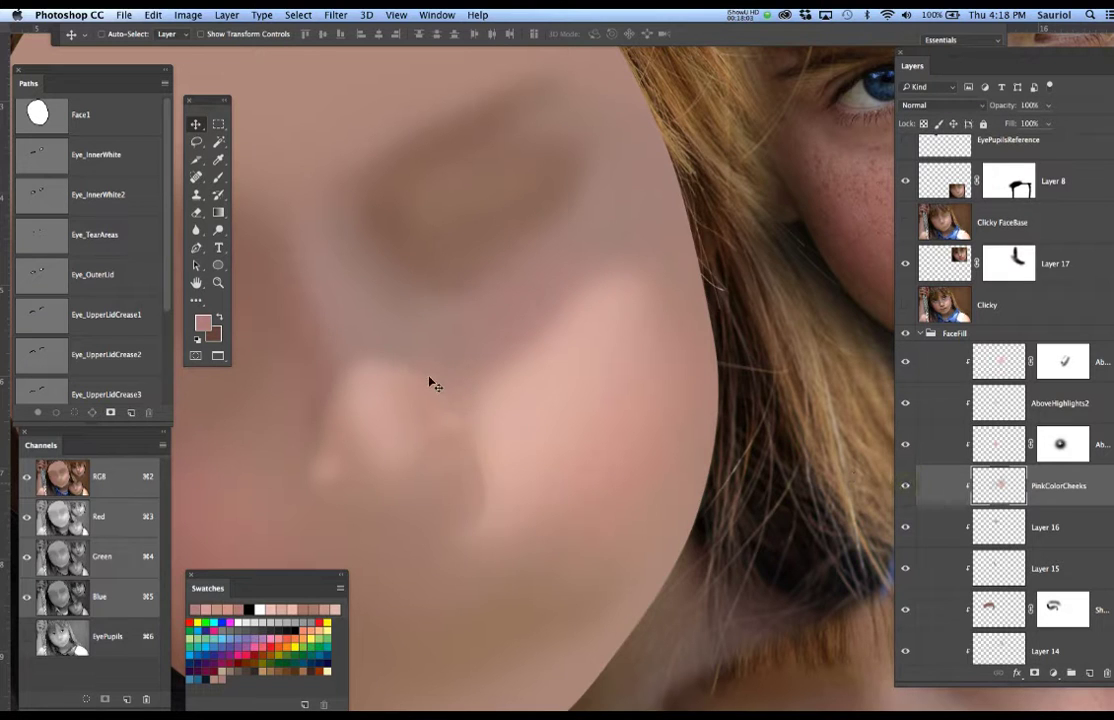
{"action": "left_click", "coordinate": [1035, 673]}
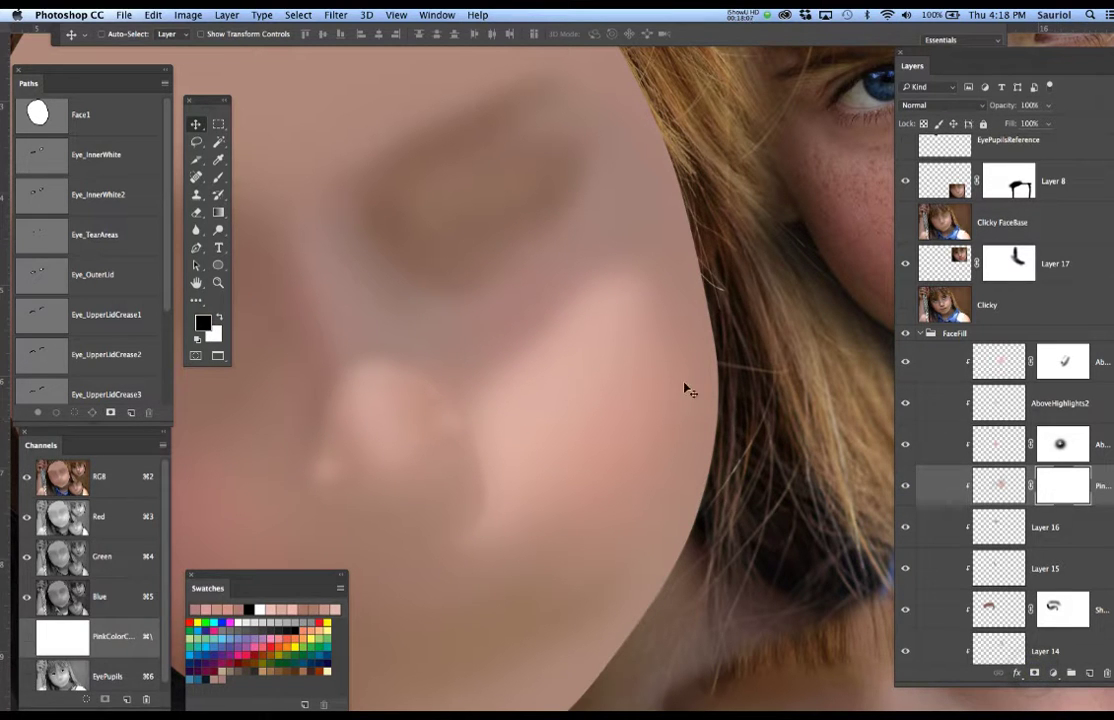
Load the Nose2 path as a selection and invert it for masking the pink around the nose.
{"action": "left_click_drag", "start_coordinate": [775, 352], "coordinate": [750, 308]}
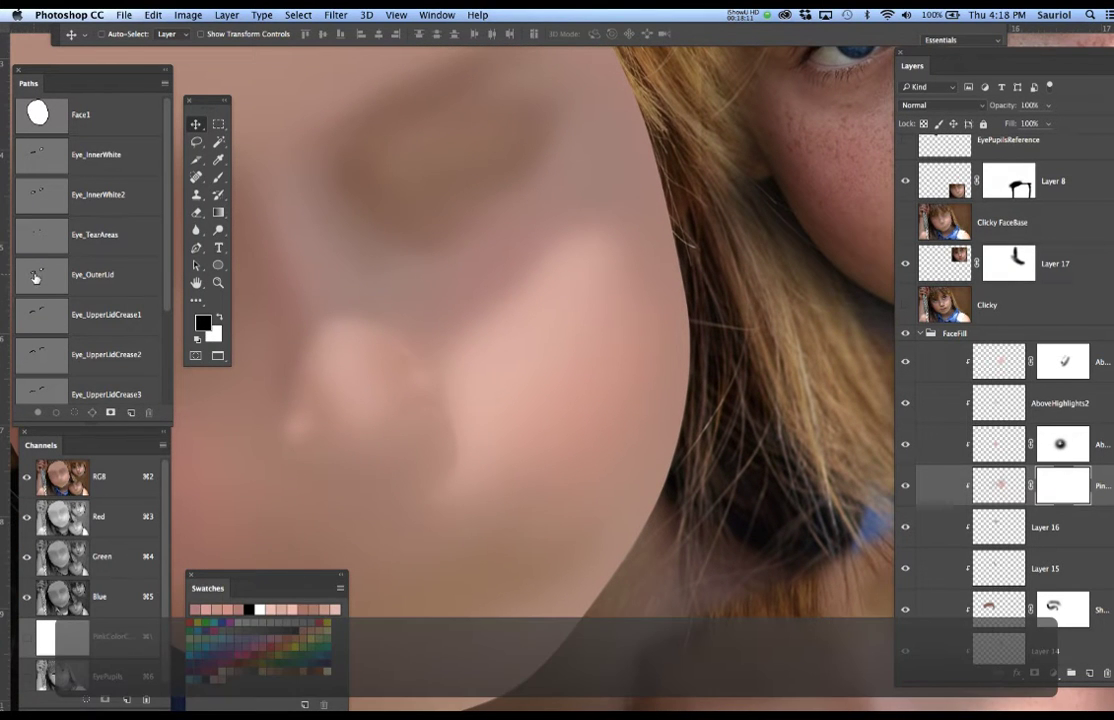
{"action": "scroll", "coordinate": [80, 390], "scroll_direction": "down", "scroll_amount": 3}
{"action": "left_click", "coordinate": [45, 345]}
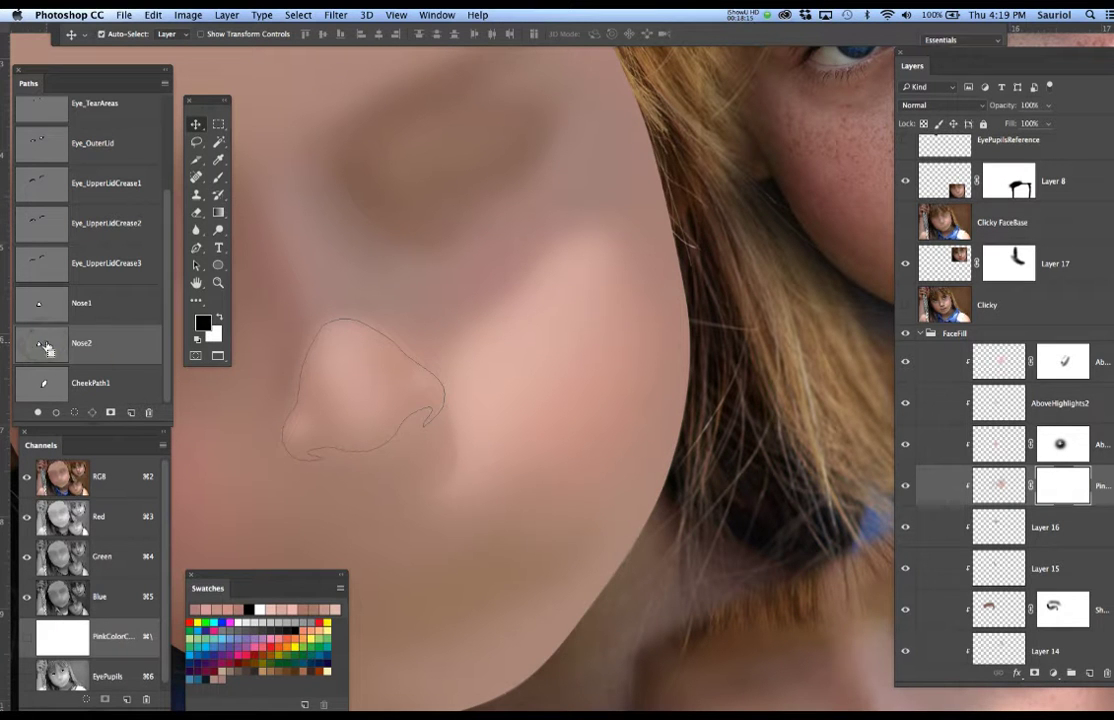
{"action": "left_click", "coordinate": [45, 344], "text": "super"}
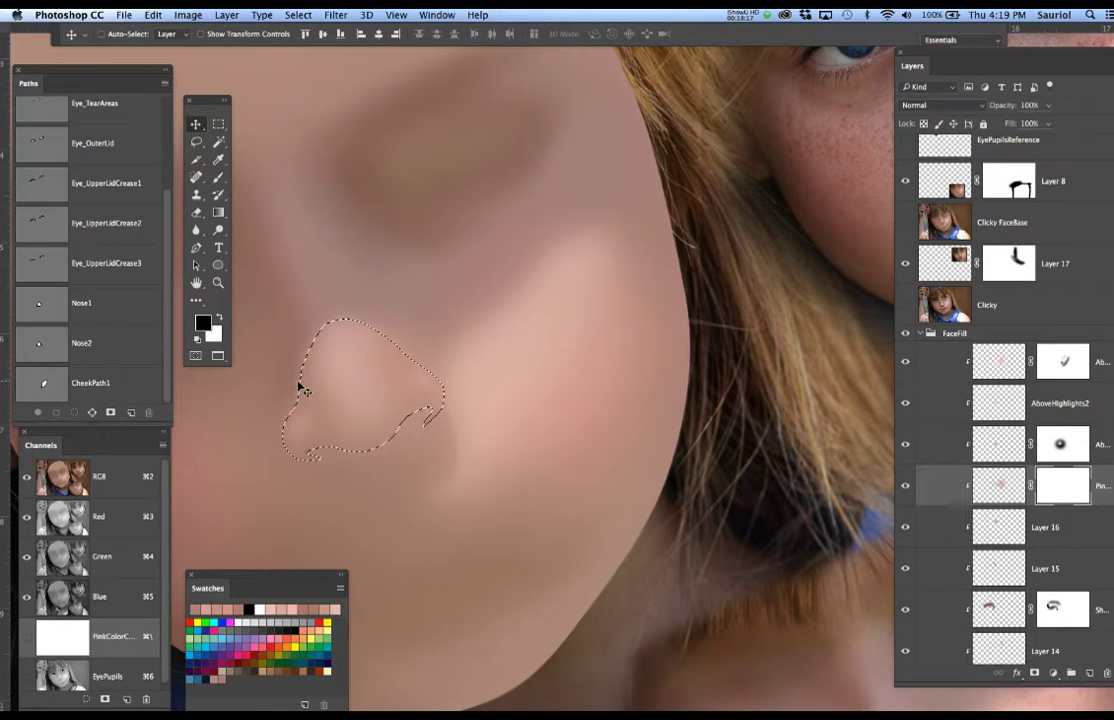
{"action": "key", "text": "super+shift+i"}
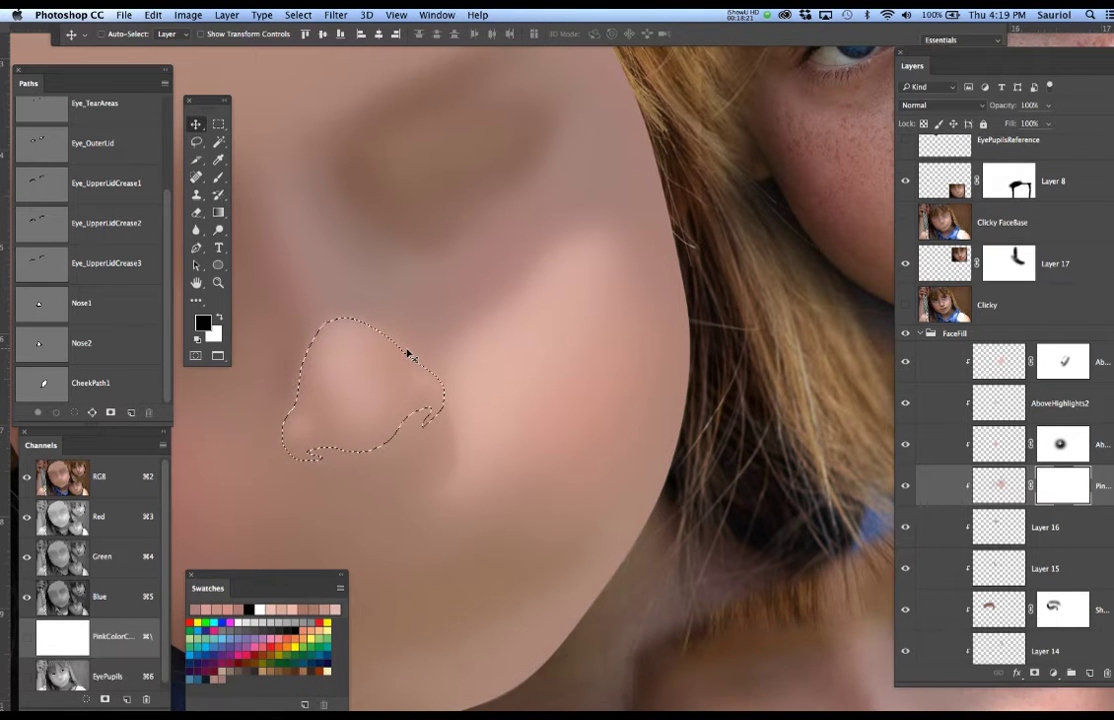
{"action": "left_click_drag", "start_coordinate": [801, 353], "coordinate": [597, 388]}
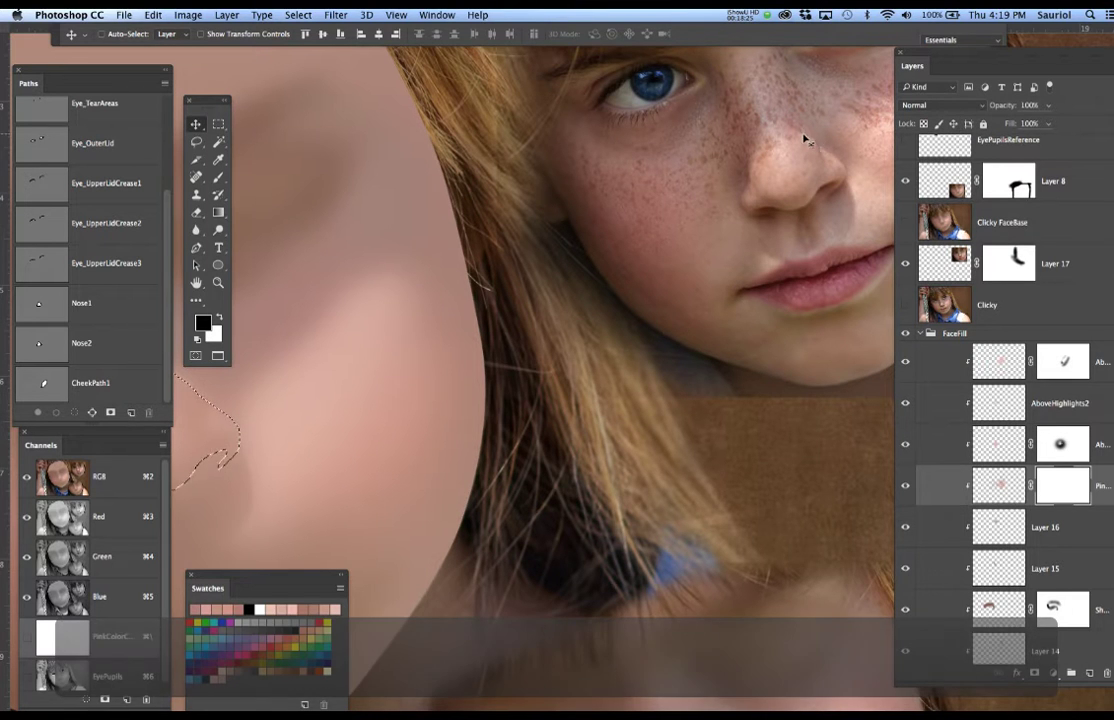
{"action": "left_click_drag", "start_coordinate": [601, 257], "coordinate": [697, 215]}
{"action": "left_click", "coordinate": [492, 370], "text": "alt"}
{"action": "left_click_drag", "start_coordinate": [466, 366], "coordinate": [530, 368]}
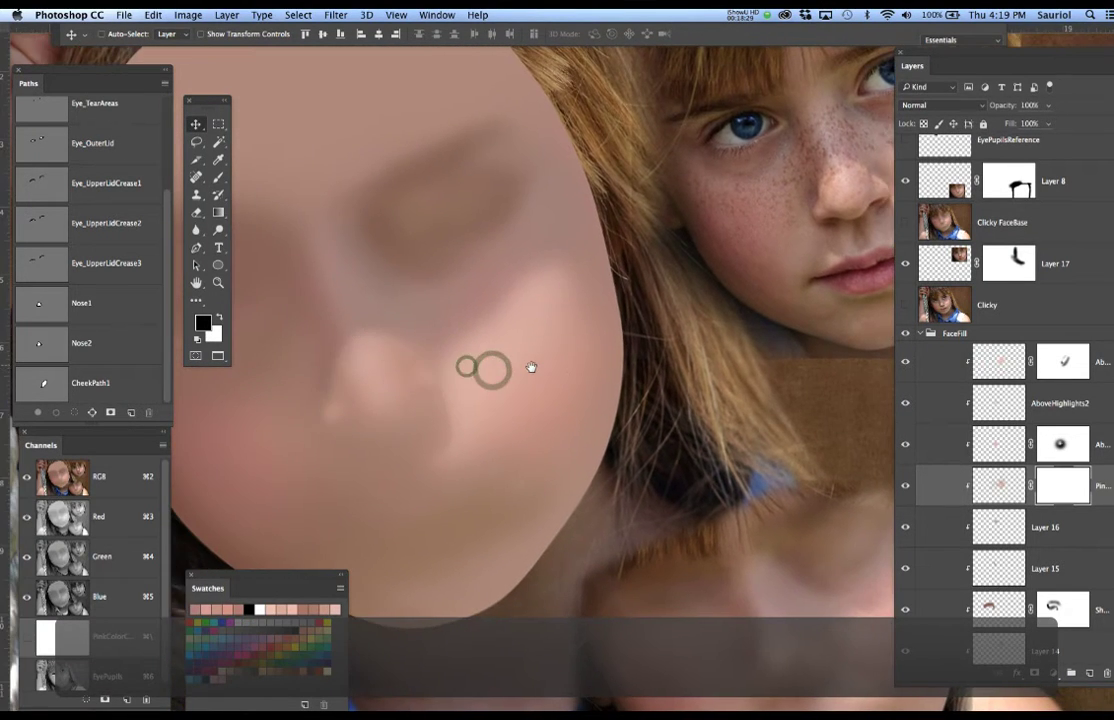
Feather the inverted nose selection by 3 pixels and hide the selection outline.
{"action": "key", "text": "F6"}
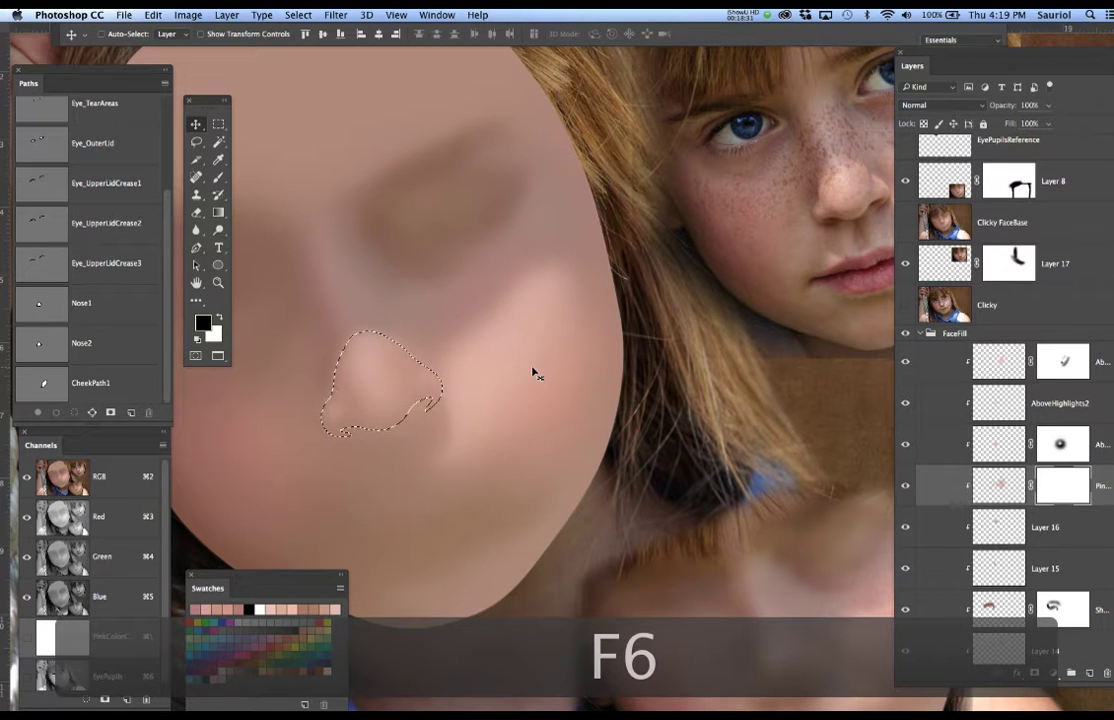
{"action": "type", "text": "3"}
{"action": "key", "text": "Return"}
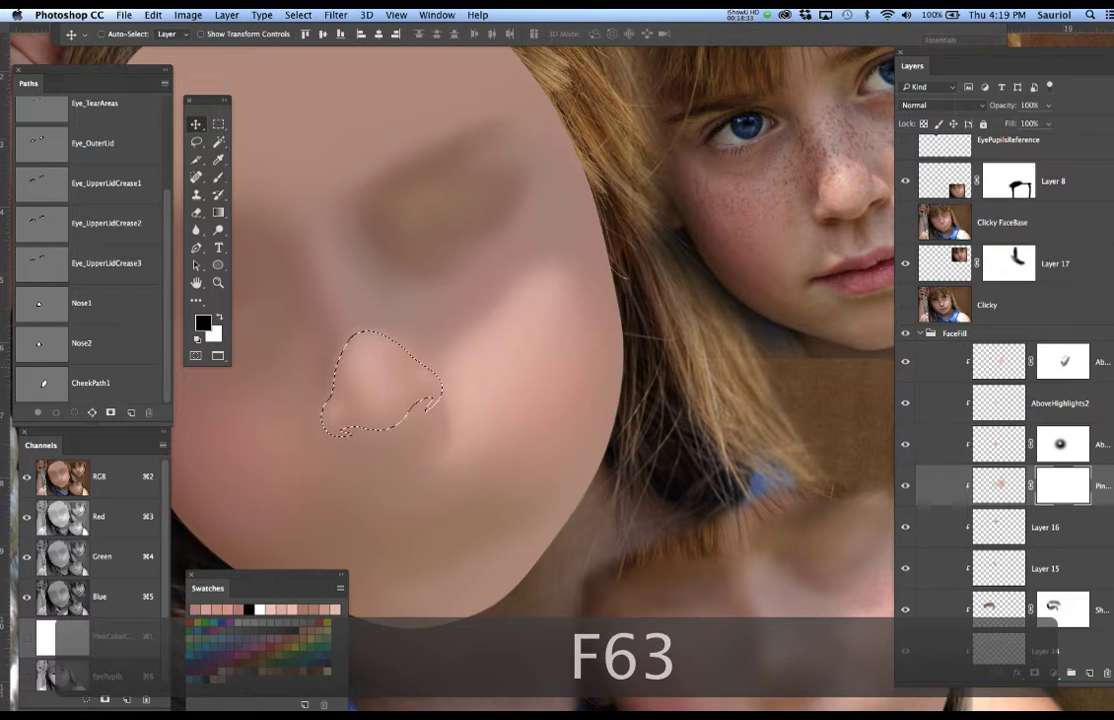
{"action": "key", "text": "super+h"}
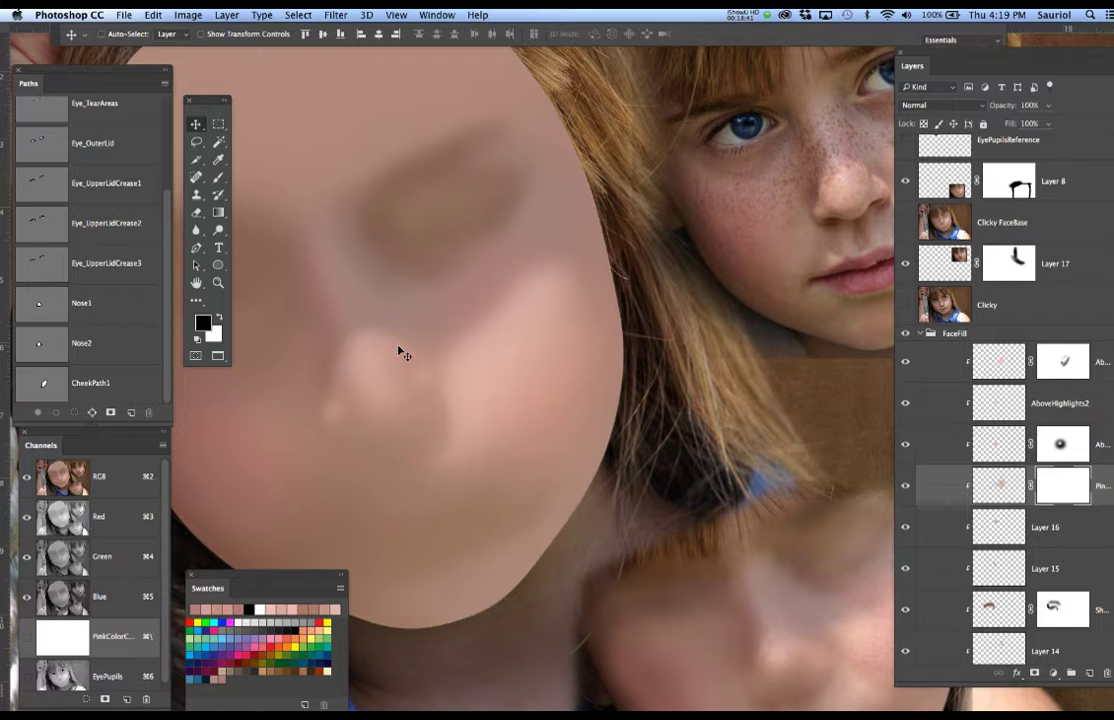
Brush black onto the PinkColorCheeks layer mask along the upper edge of the nose to fade the pink outside it.
{"action": "key", "text": "b"}
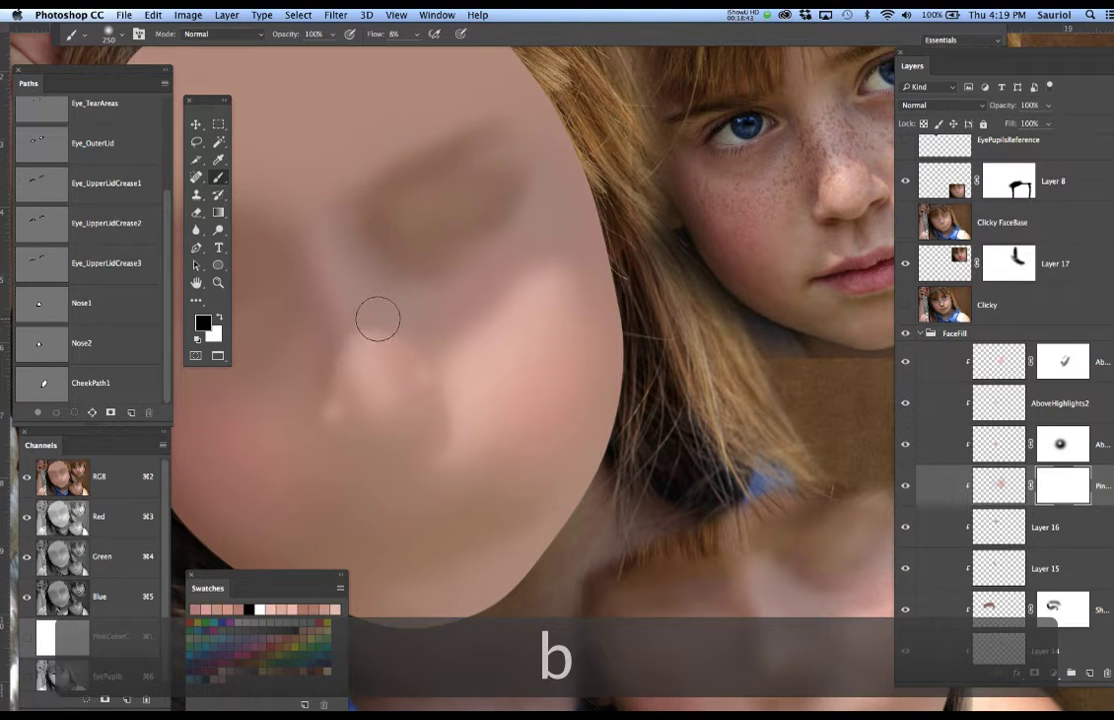
{"action": "mouse_move", "coordinate": [373, 316]}
{"action": "left_mouse_down"}
{"action": "mouse_move", "coordinate": [423, 355]}
{"action": "mouse_move", "coordinate": [477, 365]}
{"action": "left_mouse_up"}
{"action": "left_click_drag", "start_coordinate": [403, 341], "coordinate": [414, 327]}
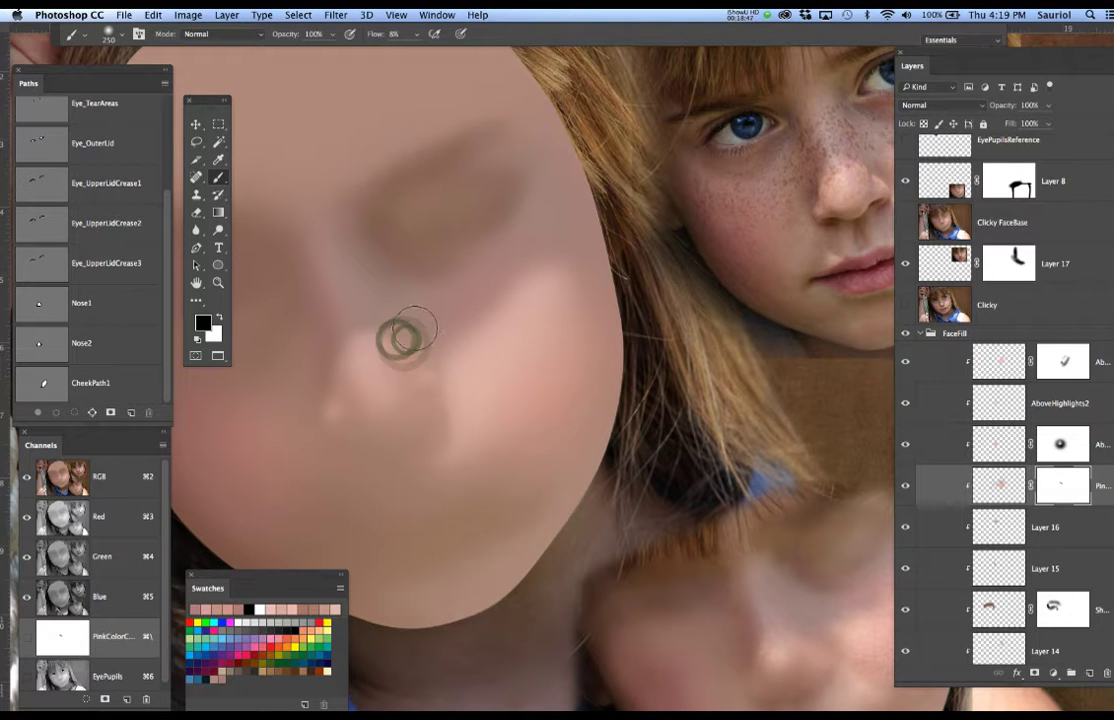
{"action": "left_click", "coordinate": [418, 355]}
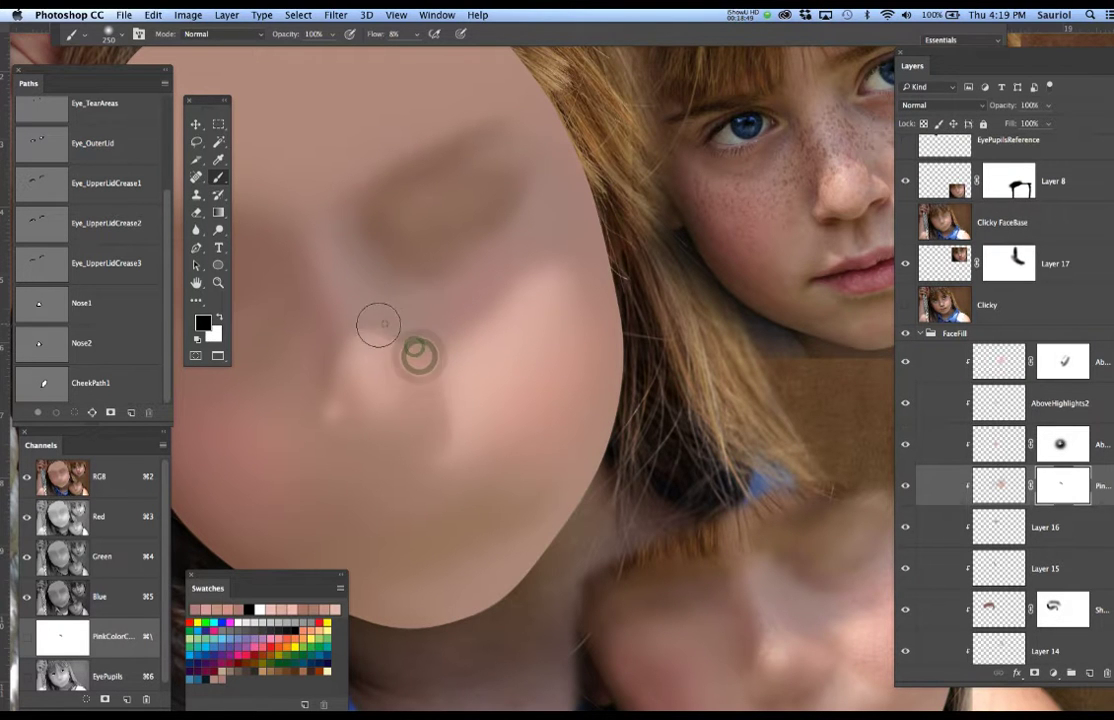
{"action": "left_click", "coordinate": [387, 335]}
{"action": "left_click", "coordinate": [413, 361]}
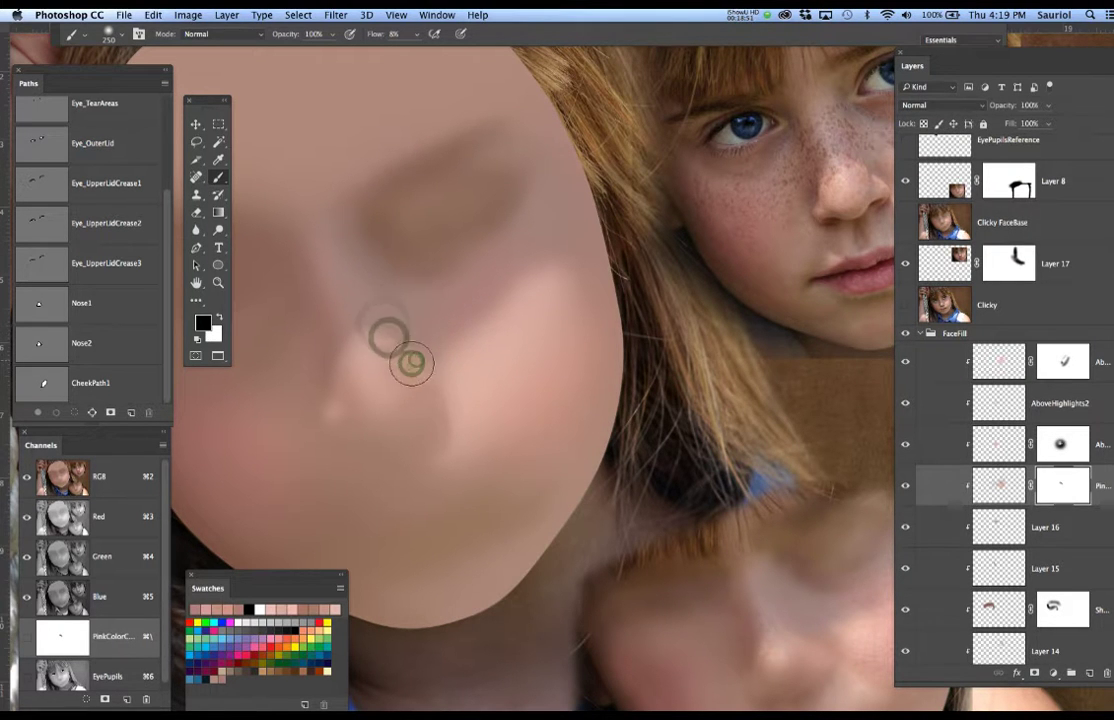
Compare the whole painted face with the original photo by toggling the visibility of the Clicky layer.
{"action": "scroll", "coordinate": [466, 375], "scroll_direction": "down", "scroll_amount": 3}
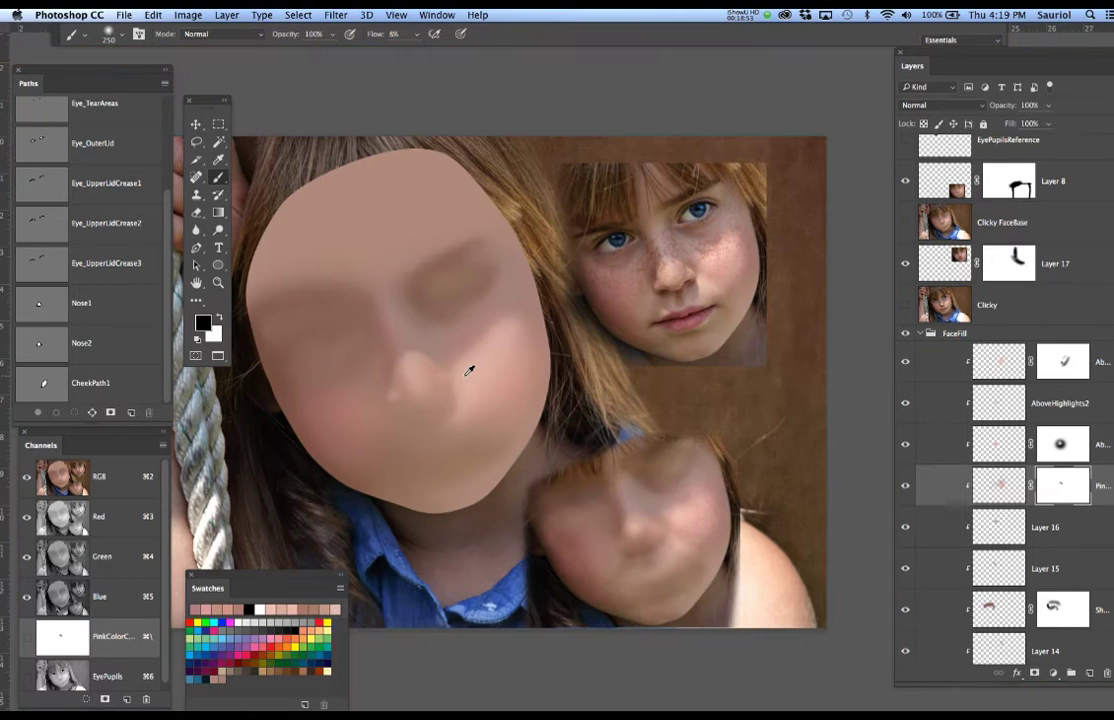
{"action": "scroll", "coordinate": [469, 371], "scroll_direction": "up", "scroll_amount": 2}
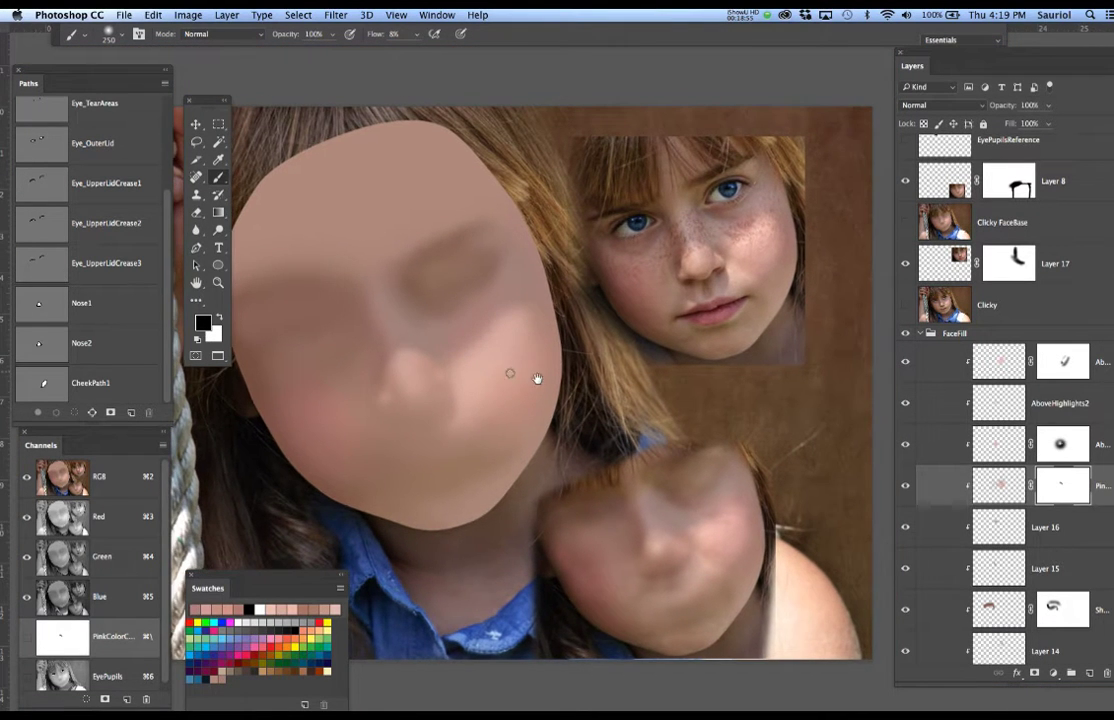
{"action": "left_click_drag", "start_coordinate": [510, 373], "coordinate": [547, 377]}
{"action": "scroll", "coordinate": [548, 373], "scroll_direction": "up", "scroll_amount": 2}
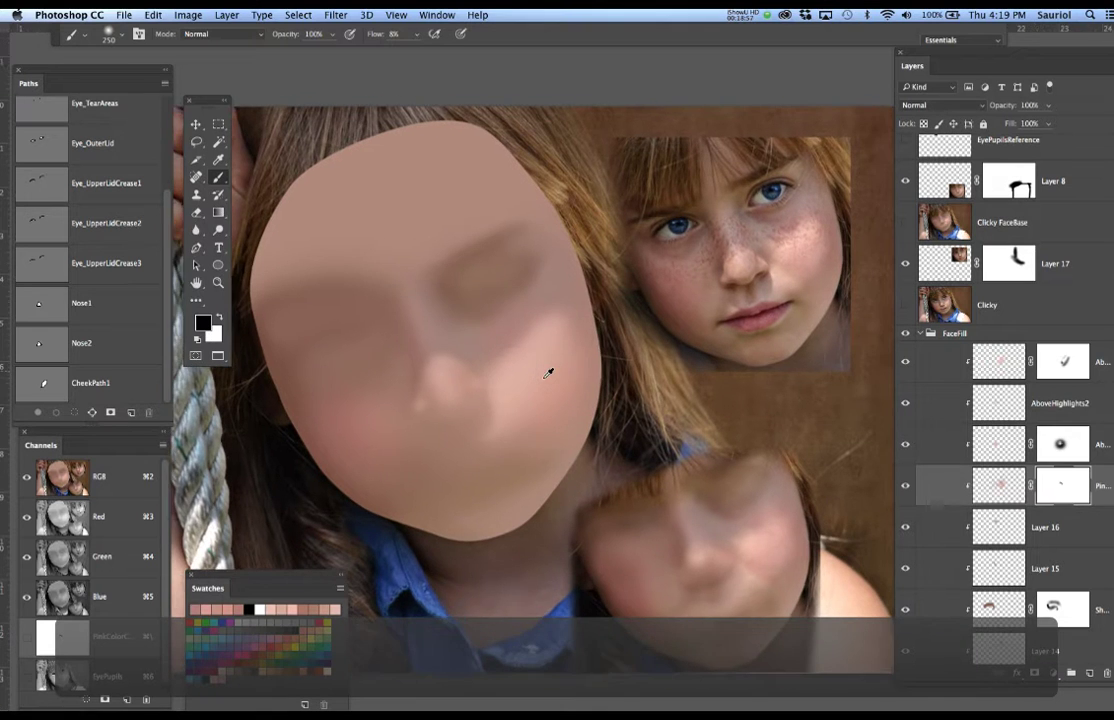
{"action": "left_click", "coordinate": [905, 308]}
{"action": "left_click", "coordinate": [905, 308]}
{"action": "left_click", "coordinate": [905, 308]}
{"action": "left_click", "coordinate": [905, 308]}
{"action": "left_click", "coordinate": [905, 308]}
{"action": "left_click", "coordinate": [905, 308]}
{"action": "left_click", "coordinate": [905, 308]}
{"action": "left_click", "coordinate": [905, 308]}
{"action": "left_click", "coordinate": [905, 308]}
{"action": "left_click", "coordinate": [905, 308]}
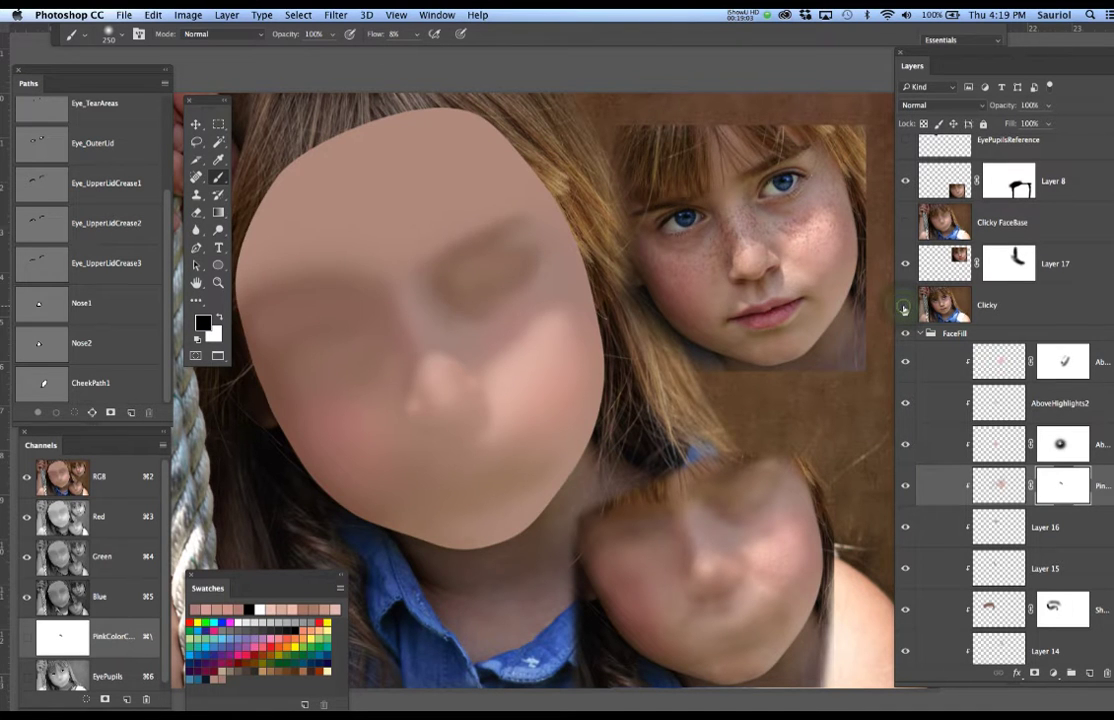
{"action": "left_click", "coordinate": [905, 308]}
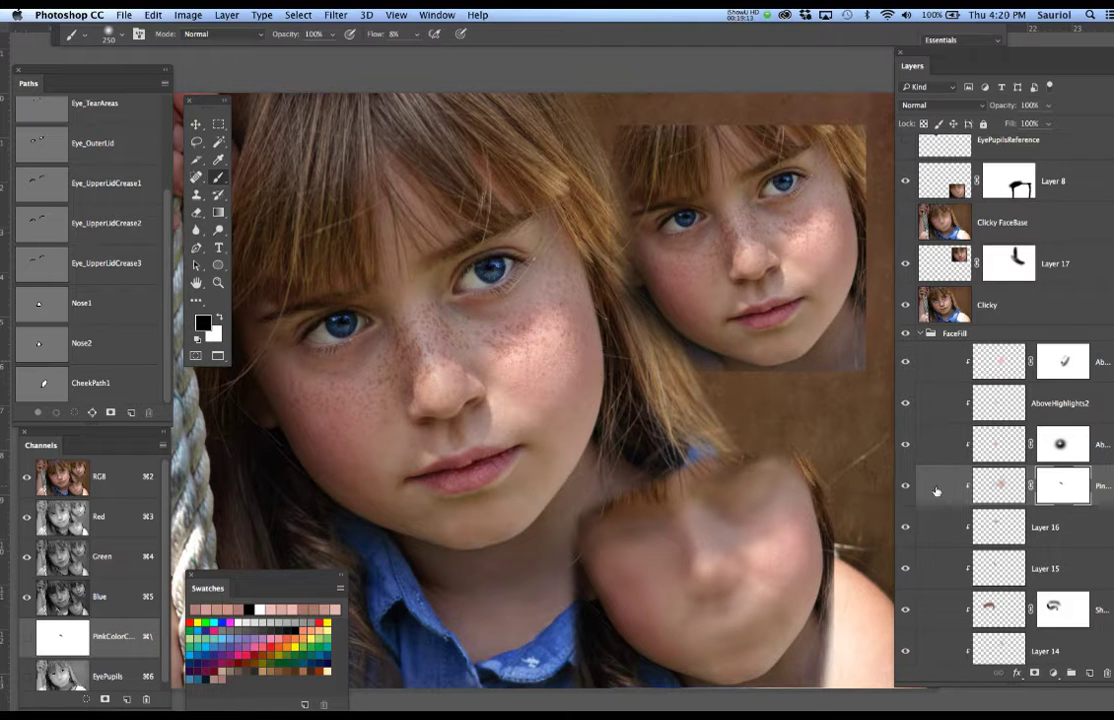
Add a layer clipped into the face shape above the topmost highlight layer in FaceFill and name it UpperHighlights.
{"action": "left_click", "coordinate": [1001, 362]}
{"action": "left_click", "coordinate": [1091, 673]}
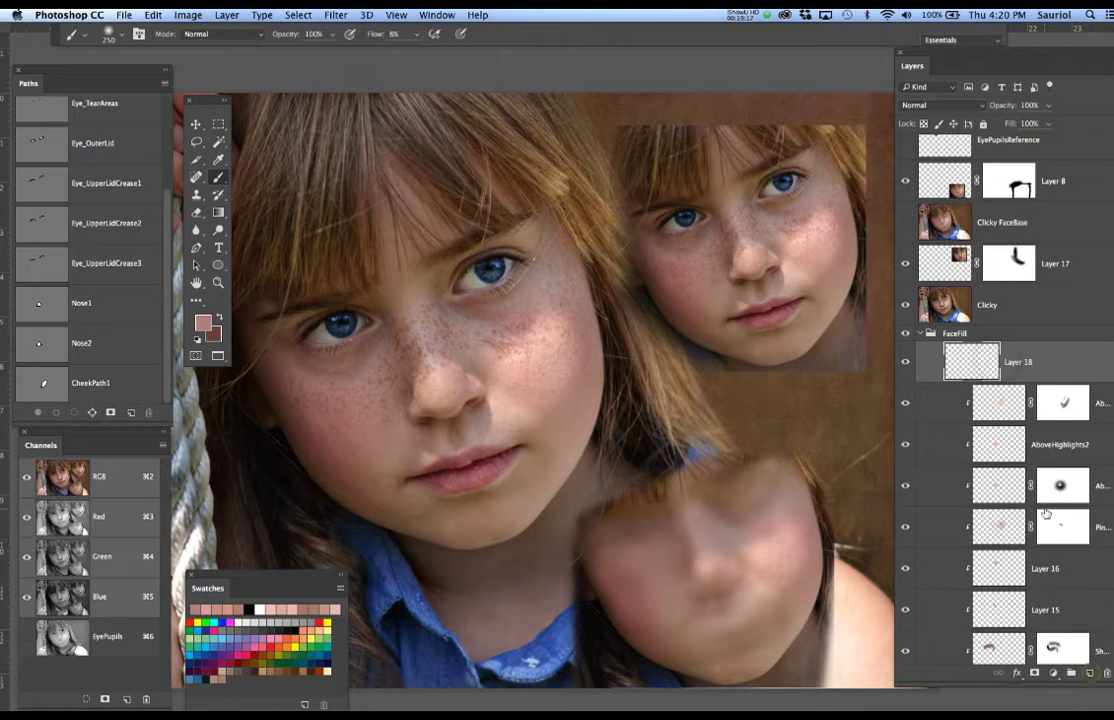
{"action": "left_click", "coordinate": [1105, 379], "text": "alt"}
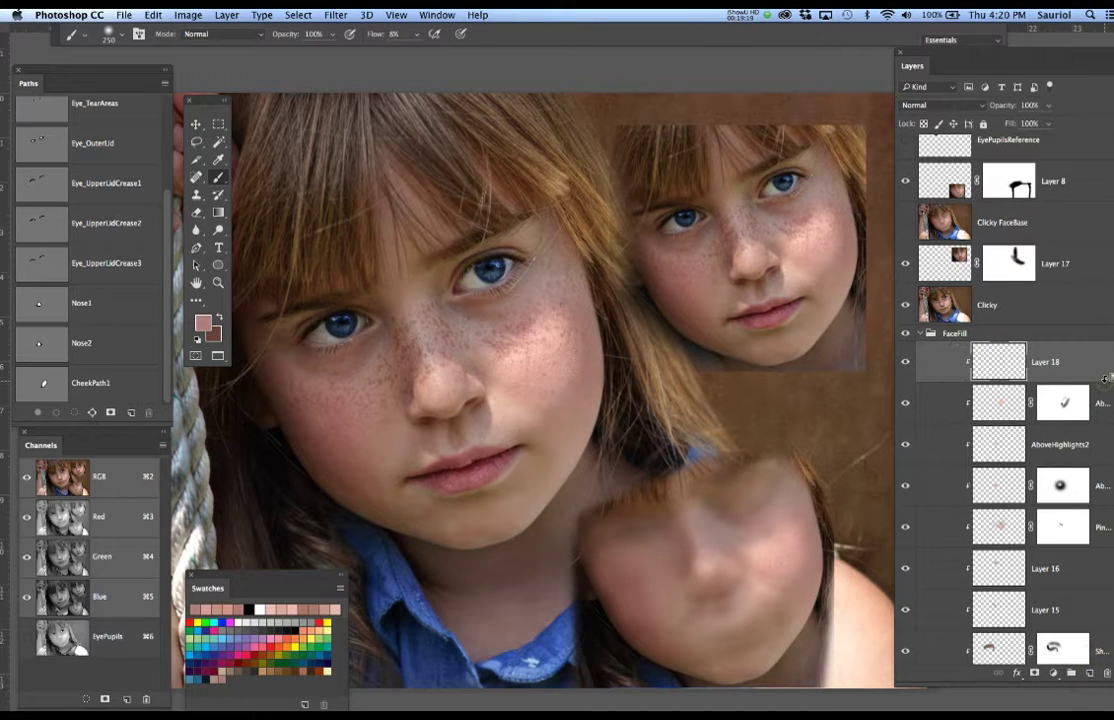
{"action": "double_click", "coordinate": [1042, 362]}
{"action": "type", "text": "UpperHighlights"}
{"action": "key", "text": "Return"}
{"action": "key", "text": "s"}
Sample the pale cream highlight colour from the brightest part of the cheek in the Clicky photo.
{"action": "scroll", "coordinate": [538, 340], "scroll_direction": "up", "scroll_amount": 5}
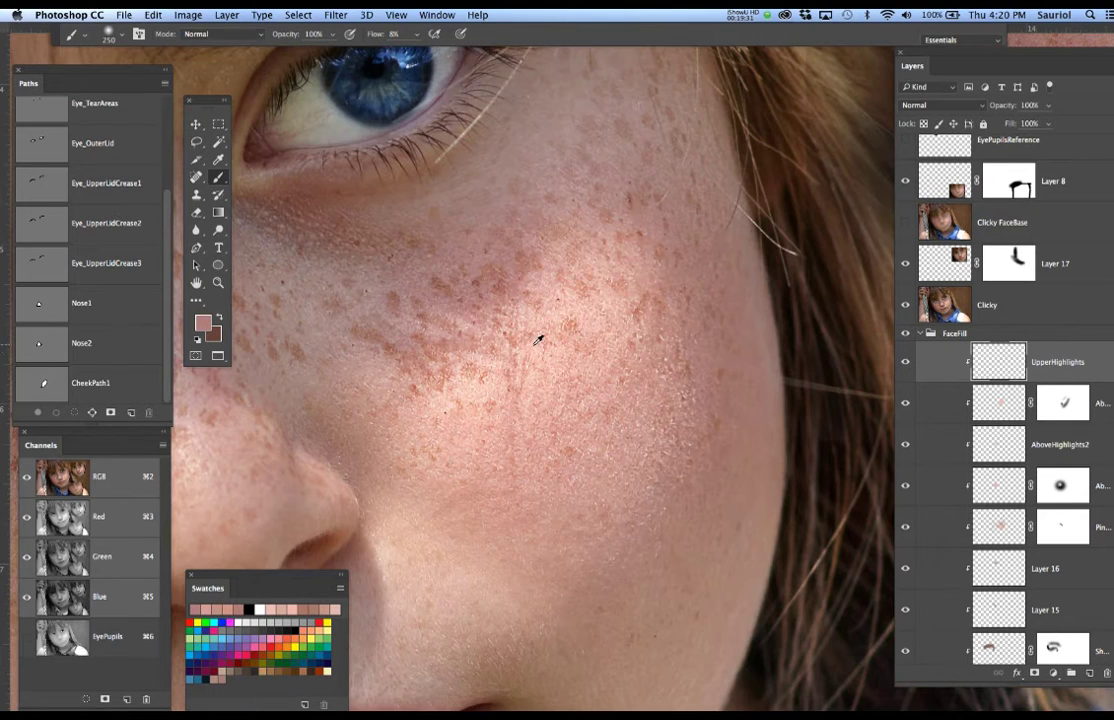
{"action": "left_click", "coordinate": [499, 383], "text": "alt"}
{"action": "scroll", "coordinate": [547, 356], "scroll_direction": "down", "scroll_amount": 5}
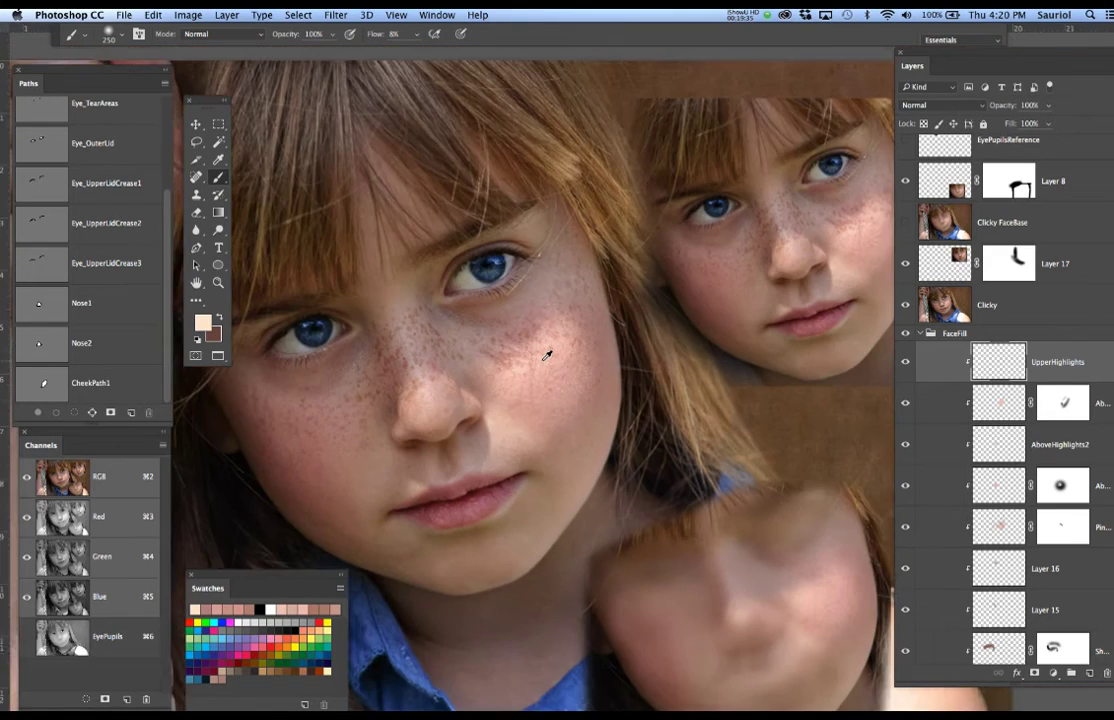
{"action": "scroll", "coordinate": [547, 356], "scroll_direction": "down", "scroll_amount": 3}
{"action": "scroll", "coordinate": [640, 363], "scroll_direction": "up", "scroll_amount": 4}
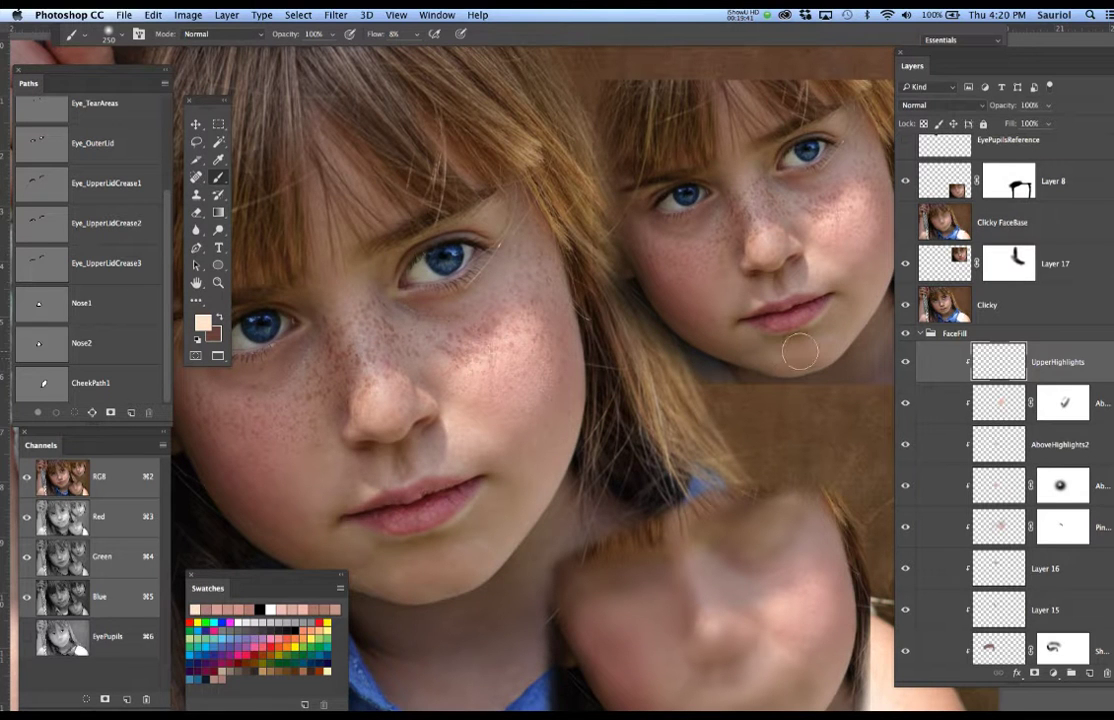
Hide the Clicky layer, load CheekPath1 as a selection feathered by 5 pixels, and hide the selection outline.
{"action": "left_click", "coordinate": [906, 305]}
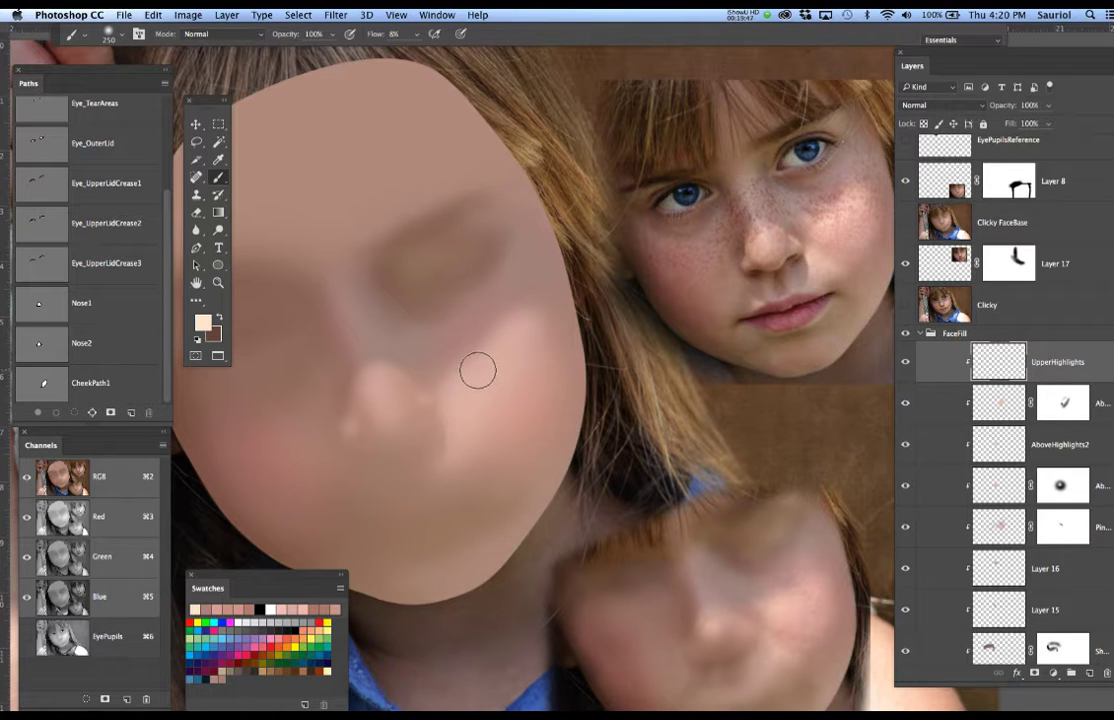
{"action": "left_click", "coordinate": [44, 381]}
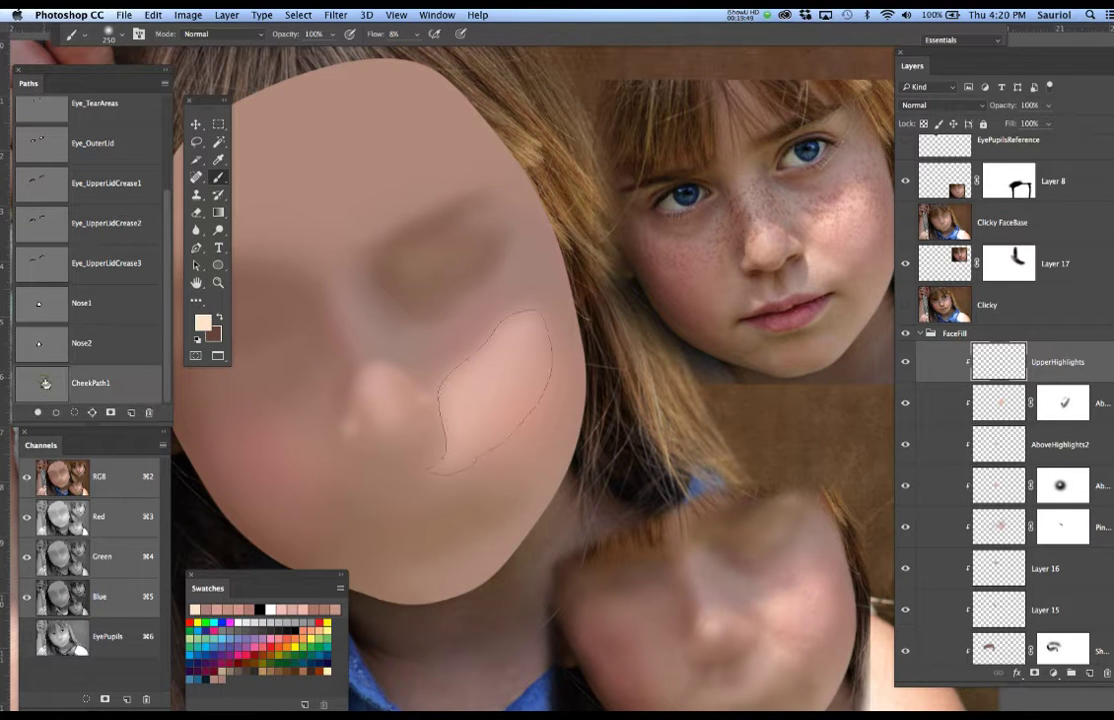
{"action": "left_click", "coordinate": [44, 381], "text": "super"}
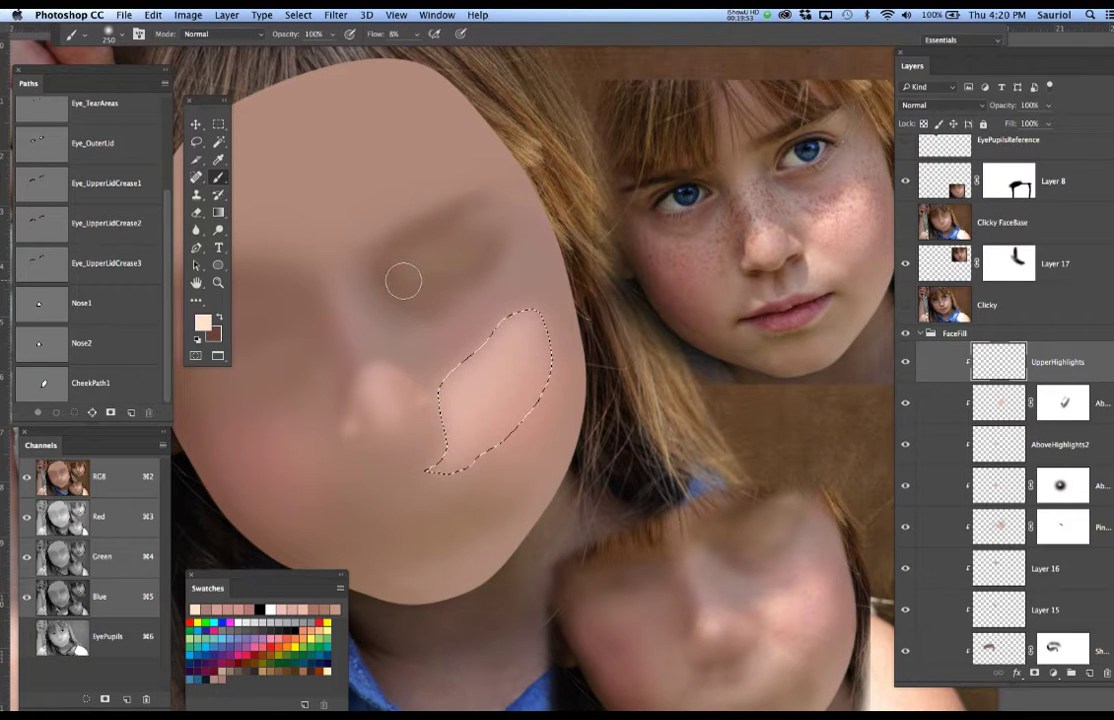
{"action": "key", "text": "F6"}
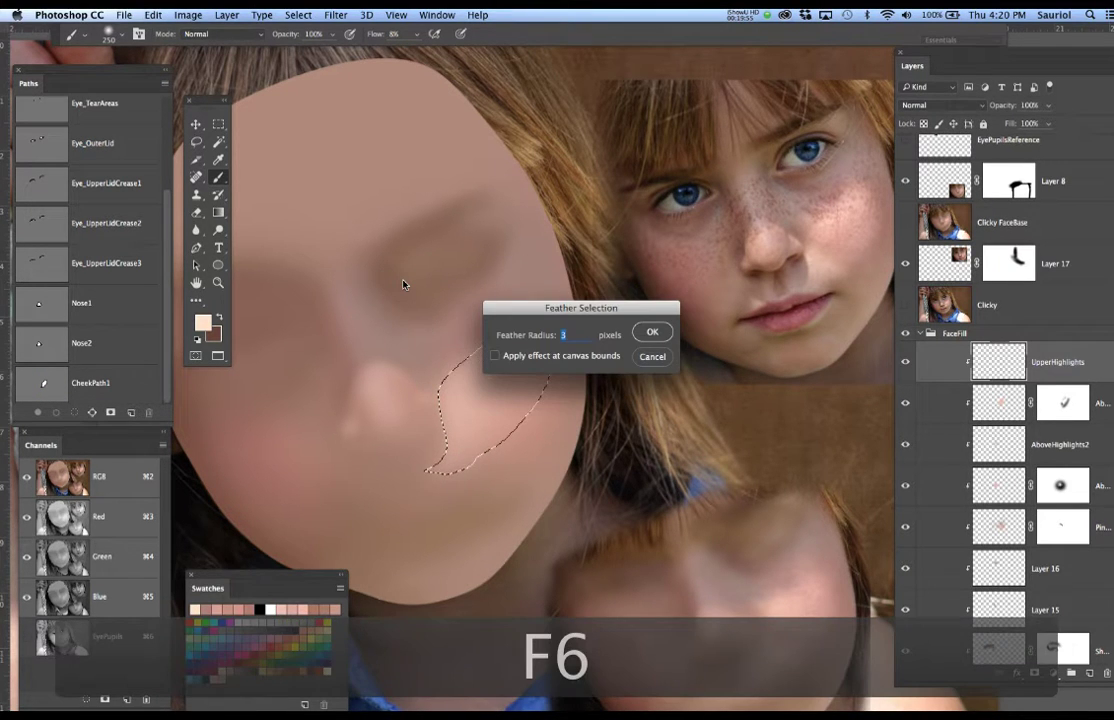
{"action": "type", "text": "5"}
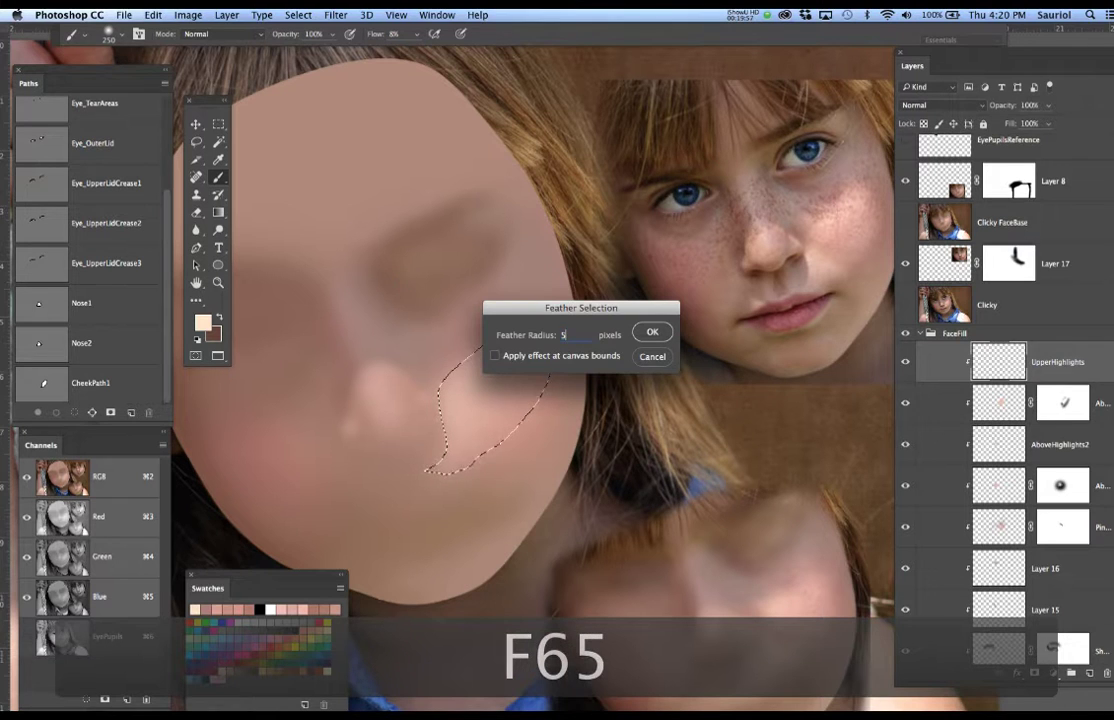
{"action": "key", "text": "Return"}
{"action": "key", "text": "super+h"}
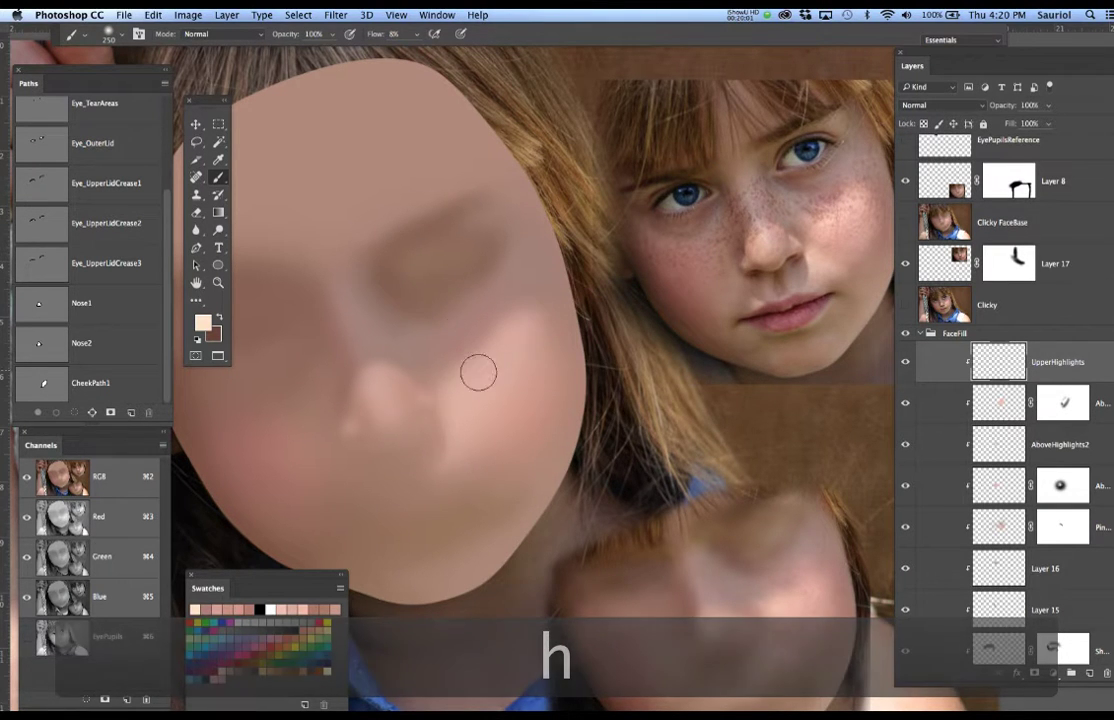
Paint the cream highlight diagonally across the upper cheek inside the selection on UpperHighlights, and deselect.
{"action": "left_click", "coordinate": [520, 338]}
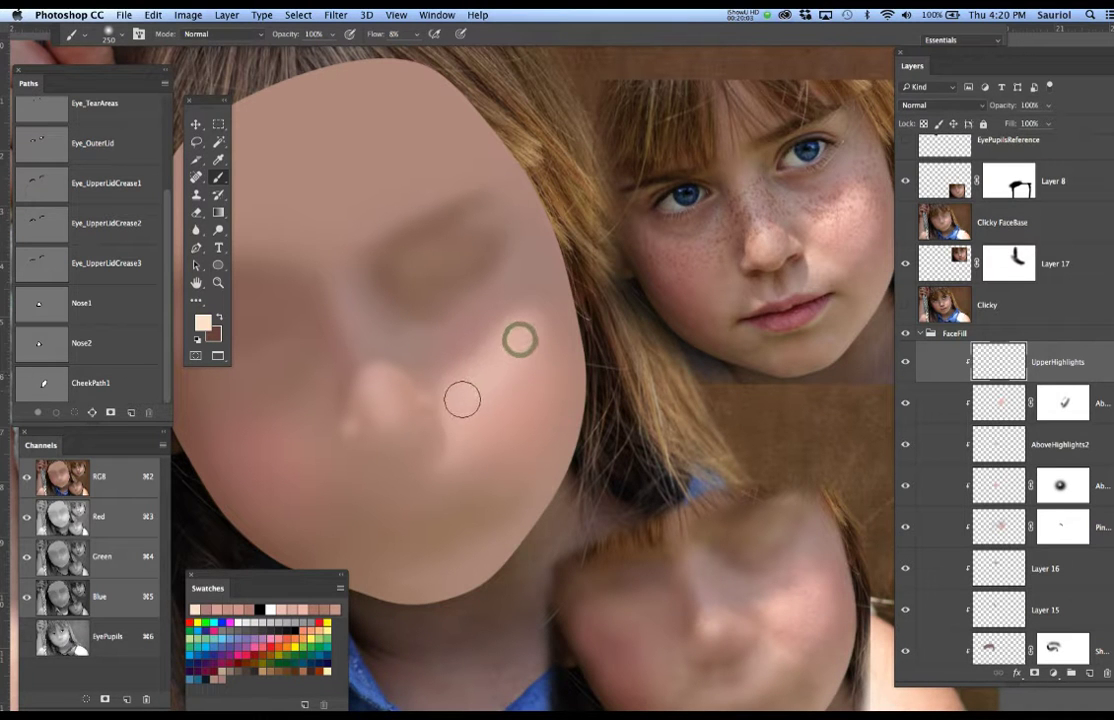
{"action": "left_click_drag", "start_coordinate": [471, 392], "coordinate": [492, 371]}
{"action": "left_click", "coordinate": [500, 363]}
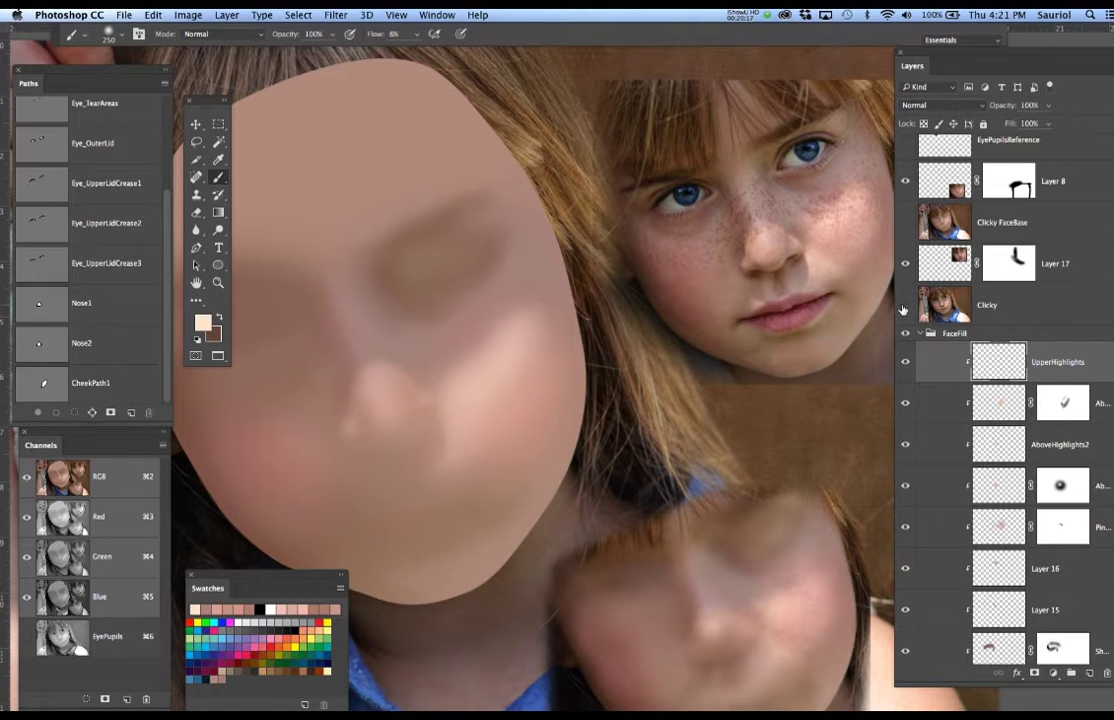
{"action": "key", "text": "super+d"}
Check the nose highlight in the Clicky photo, reduce the brush size to 200, and dab the highlight onto the nose tip.
{"action": "left_click", "coordinate": [906, 305]}
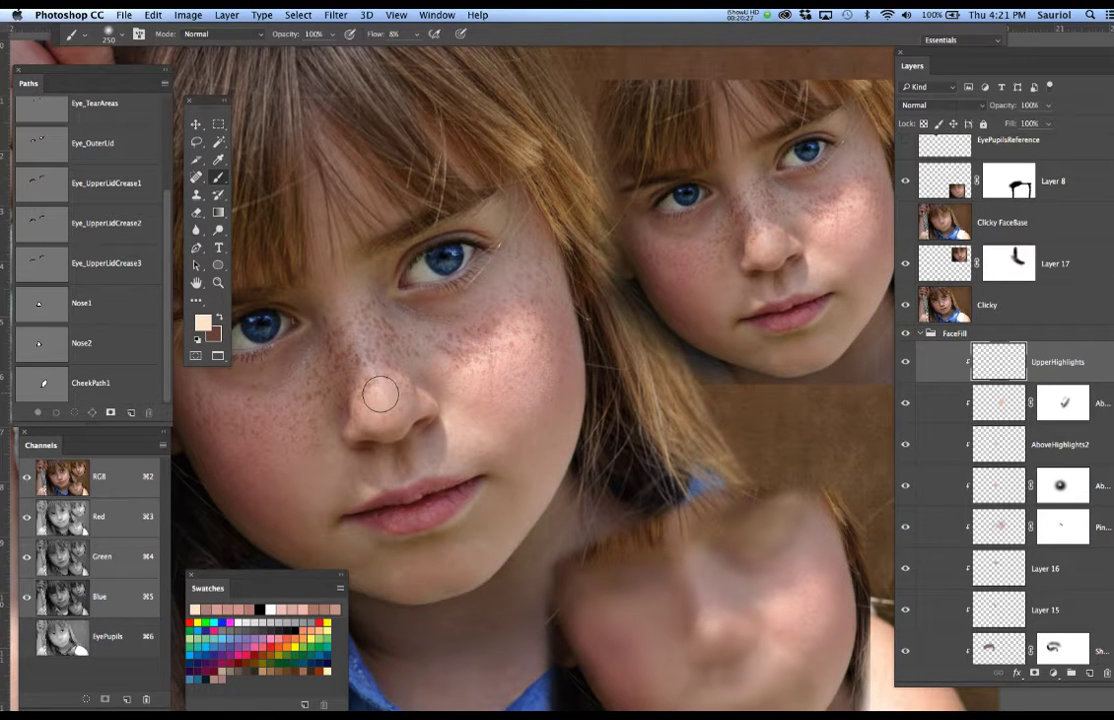
{"action": "key", "text": "bracketleft"}
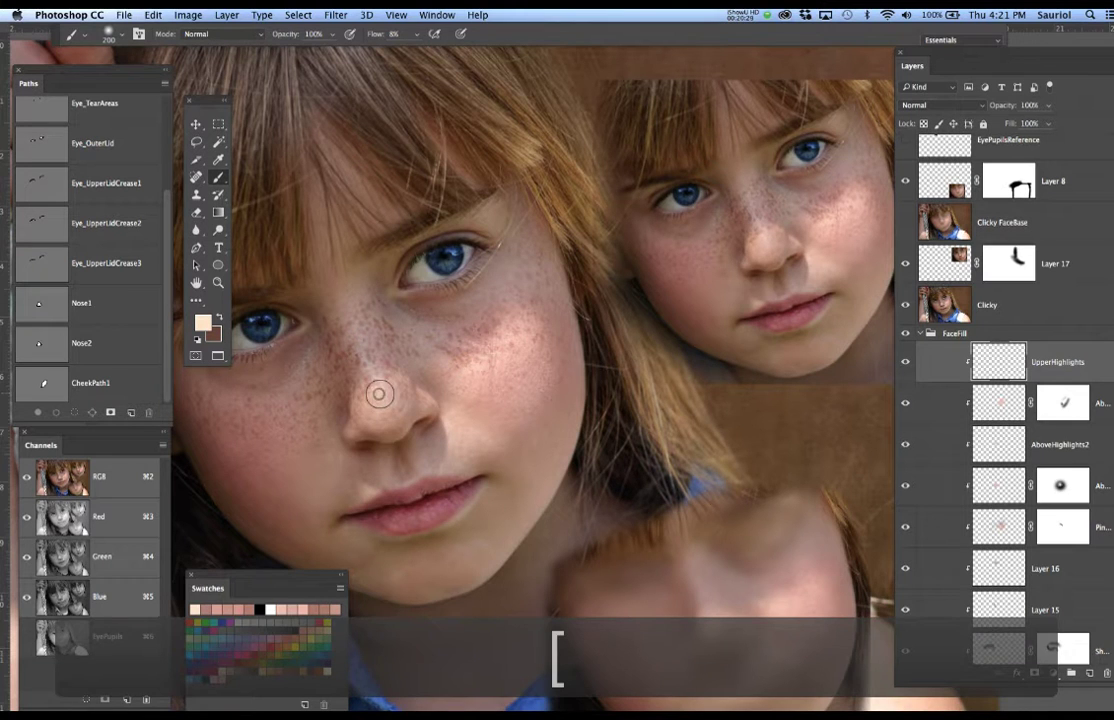
{"action": "left_click", "coordinate": [906, 306]}
{"action": "left_click", "coordinate": [386, 393]}
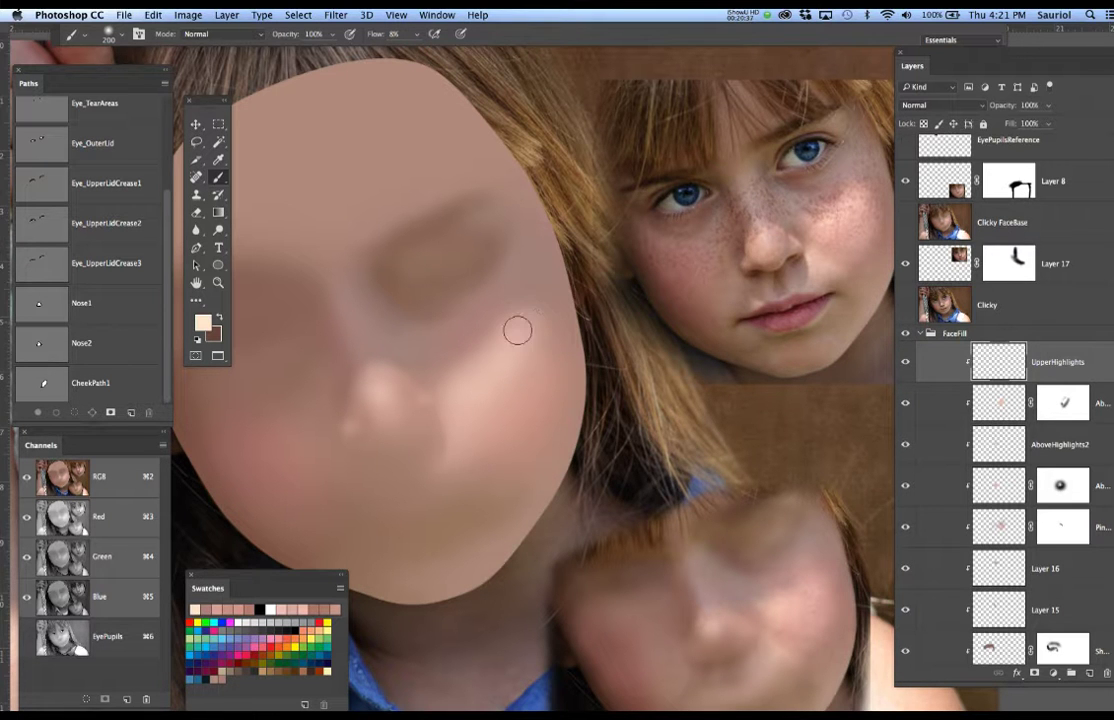
Examine the cheek and nose highlights against the small reference faces and look through the layers in the FaceFill group.
{"action": "left_click_drag", "start_coordinate": [505, 335], "coordinate": [572, 315]}
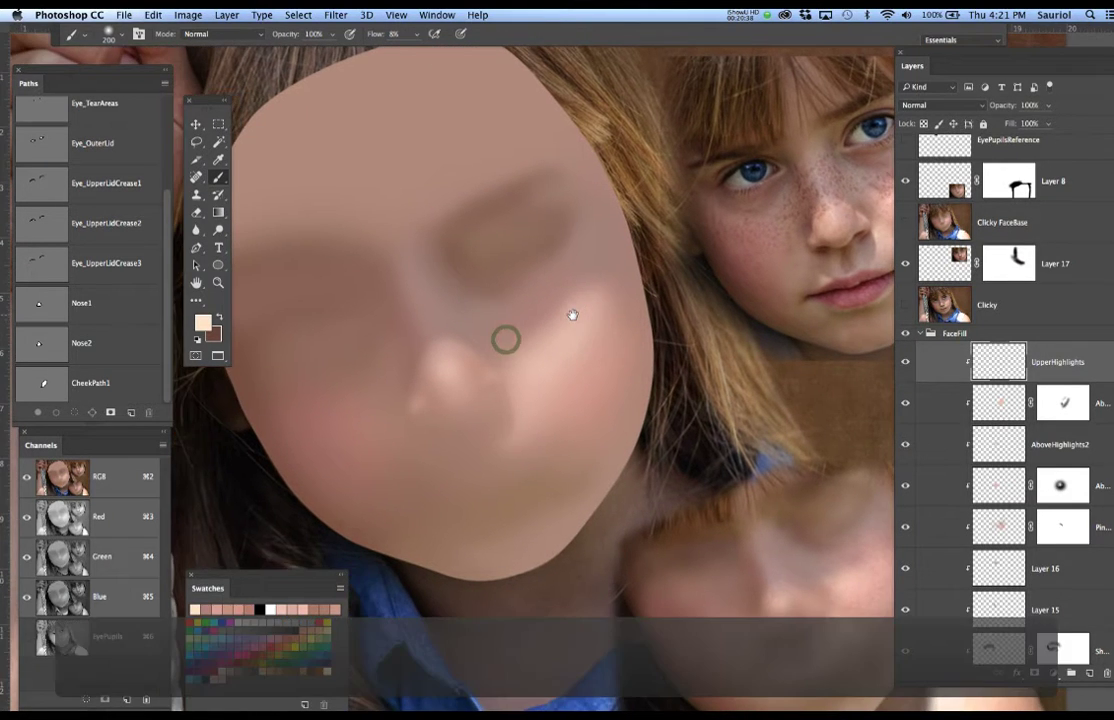
{"action": "left_click", "coordinate": [527, 352], "text": "alt"}
{"action": "mouse_move", "coordinate": [550, 352]}
{"action": "left_mouse_down"}
{"action": "mouse_move", "coordinate": [510, 353]}
{"action": "mouse_move", "coordinate": [542, 348]}
{"action": "left_mouse_up"}
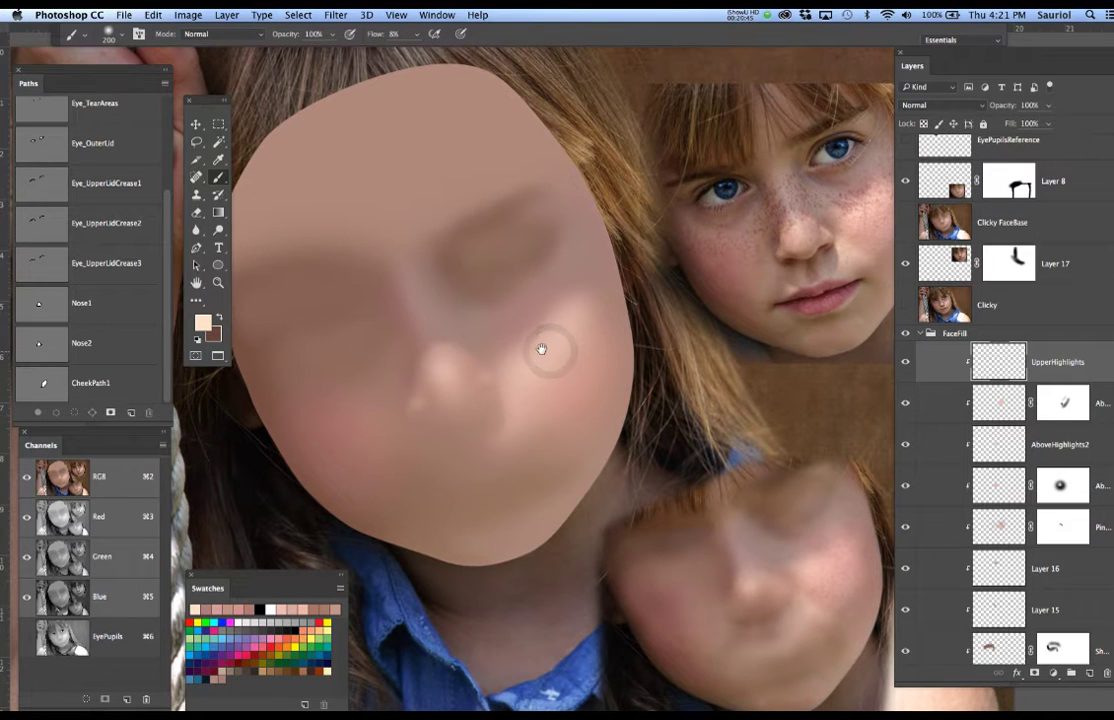
{"action": "scroll", "coordinate": [540, 331], "scroll_direction": "up", "scroll_amount": 1}
{"action": "key", "text": "bracketright"}
{"action": "key", "text": "bracketright"}
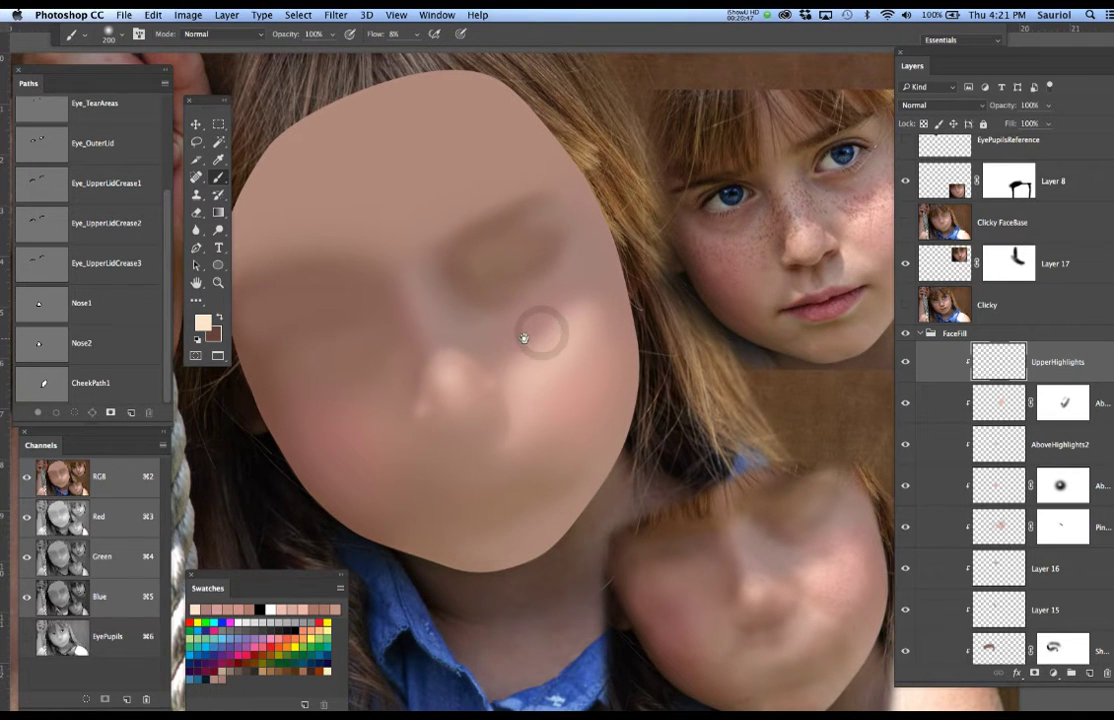
{"action": "scroll", "coordinate": [541, 333], "scroll_direction": "up", "scroll_amount": 1}
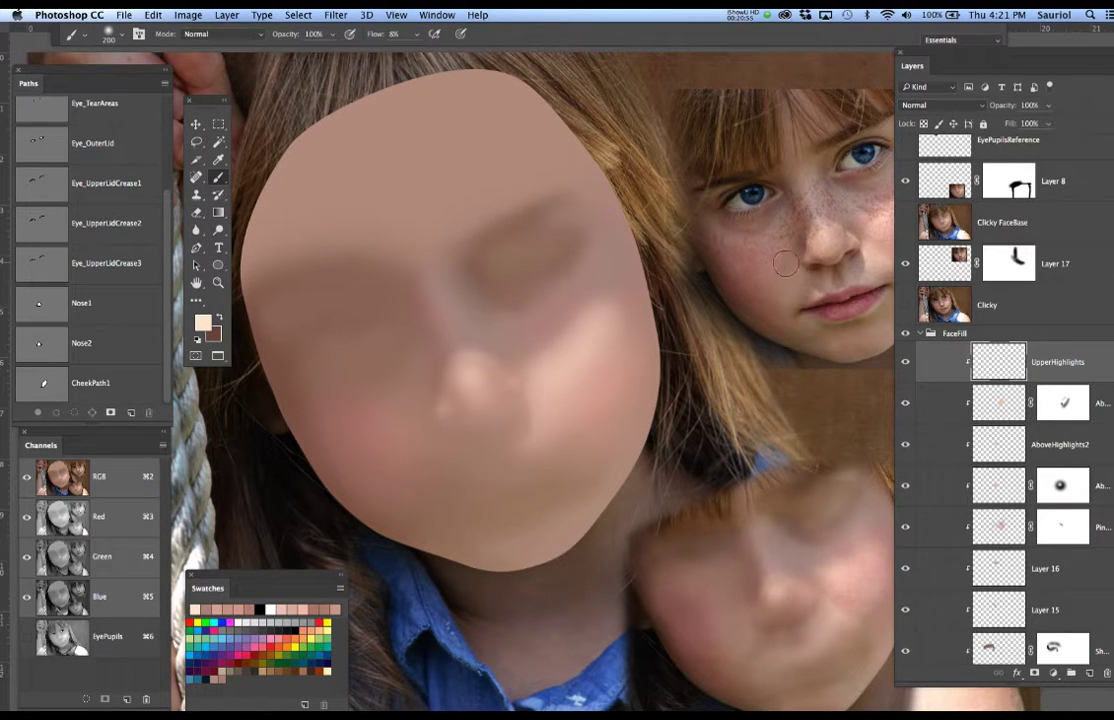
{"action": "left_click_drag", "start_coordinate": [784, 263], "coordinate": [768, 257]}
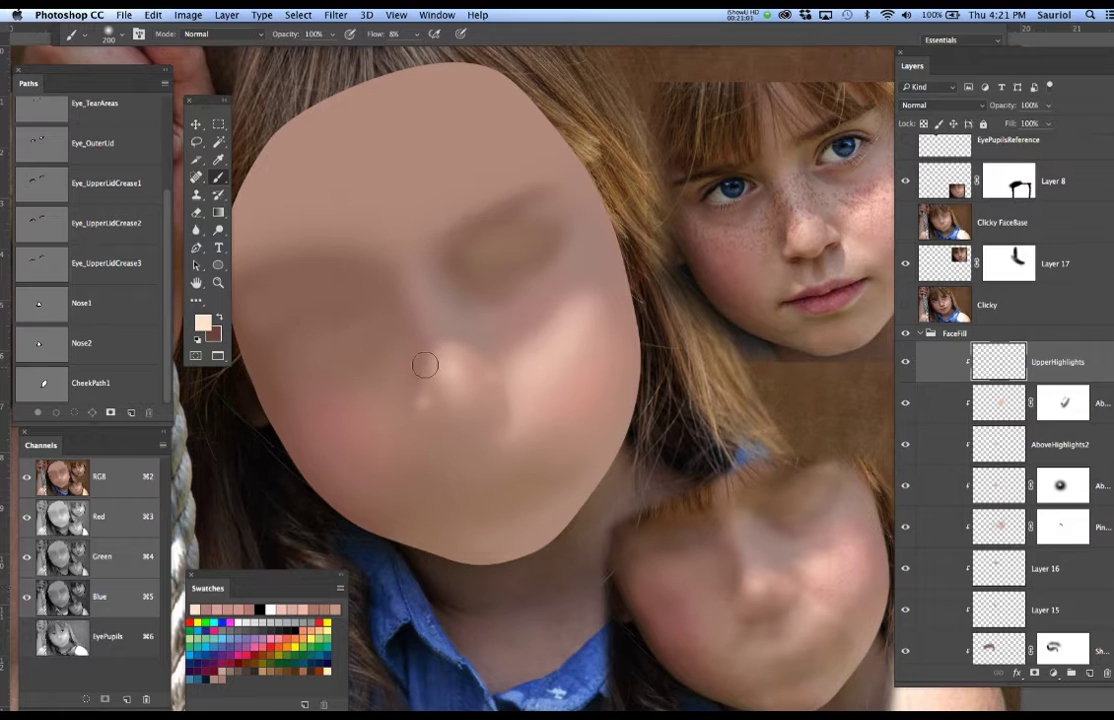
{"action": "scroll", "coordinate": [996, 468], "scroll_direction": "down", "scroll_amount": 5}
{"action": "scroll", "coordinate": [996, 468], "scroll_direction": "down", "scroll_amount": 12}
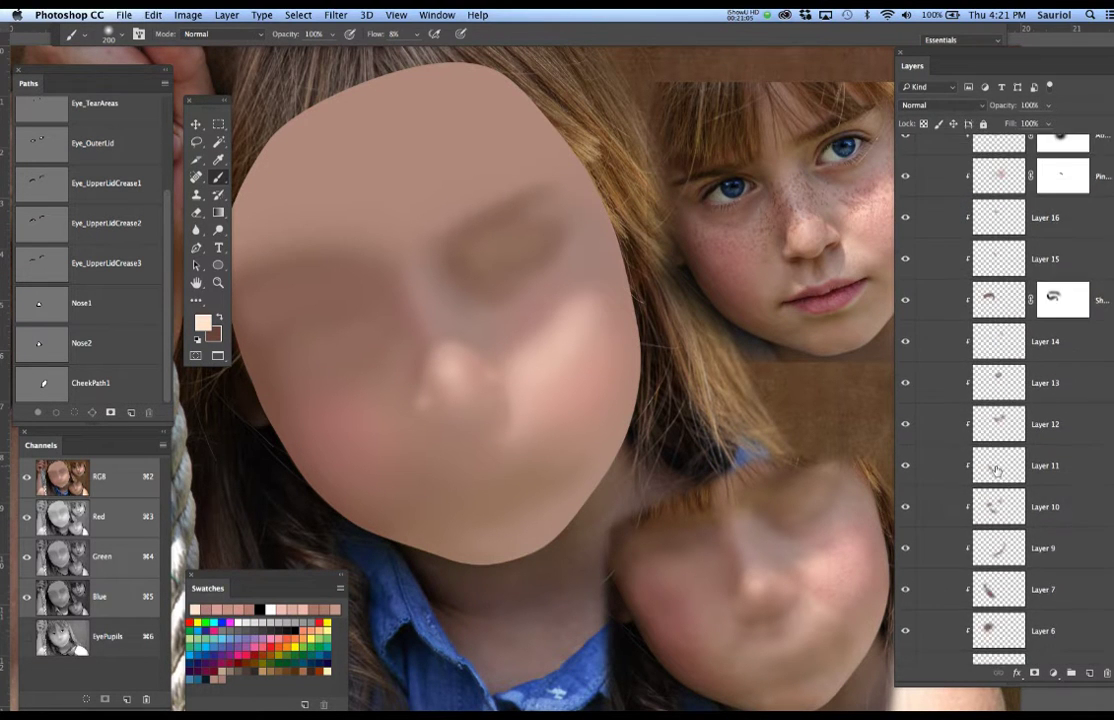
{"action": "scroll", "coordinate": [996, 468], "scroll_direction": "up", "scroll_amount": 12}
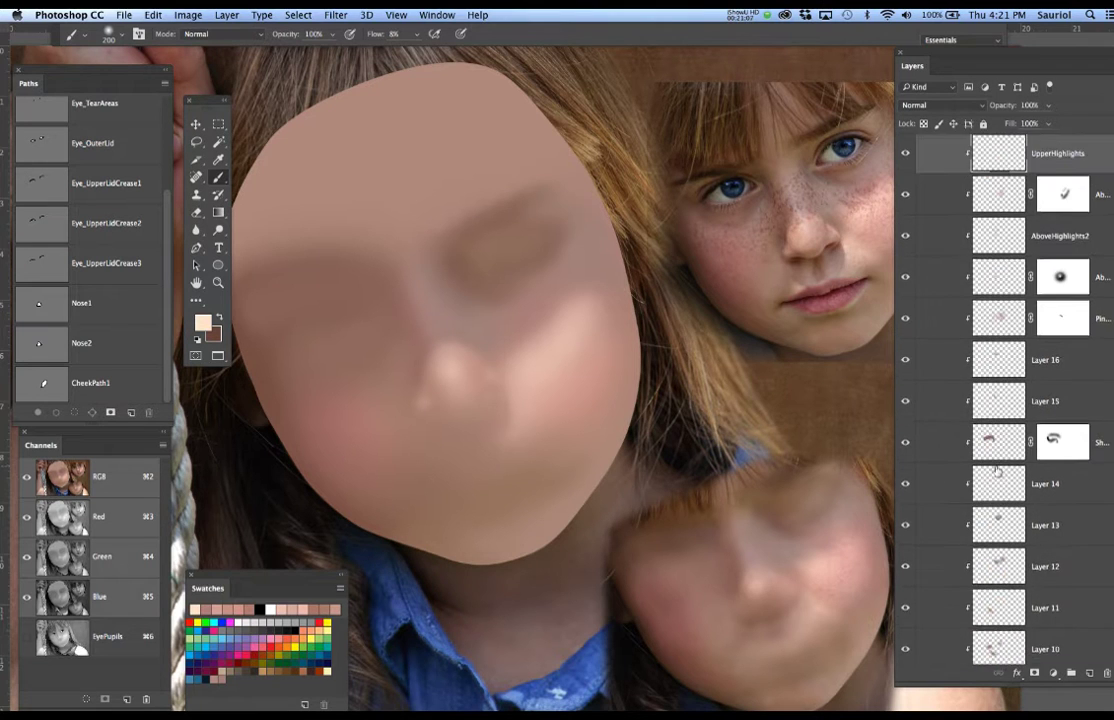
Move the Shading1 layer above UpperHighlights in the FaceFill group and compare the nose with that layer hidden and shown.
{"action": "scroll", "coordinate": [996, 468], "scroll_direction": "up", "scroll_amount": 2}
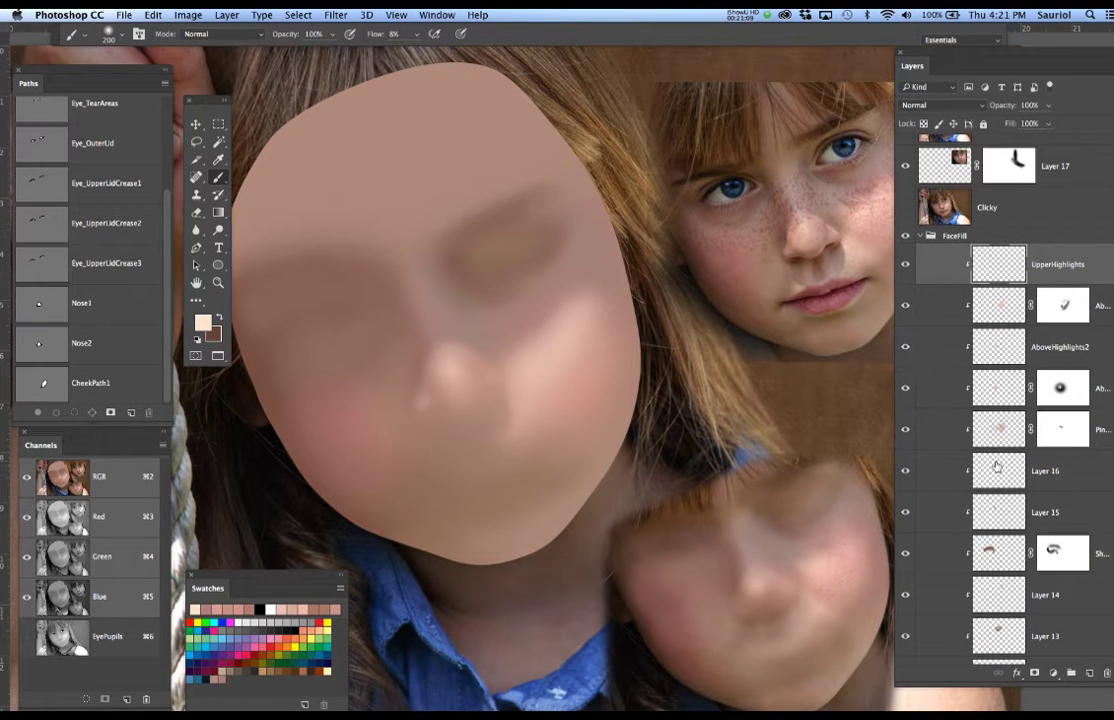
{"action": "left_click_drag", "start_coordinate": [951, 553], "coordinate": [964, 252]}
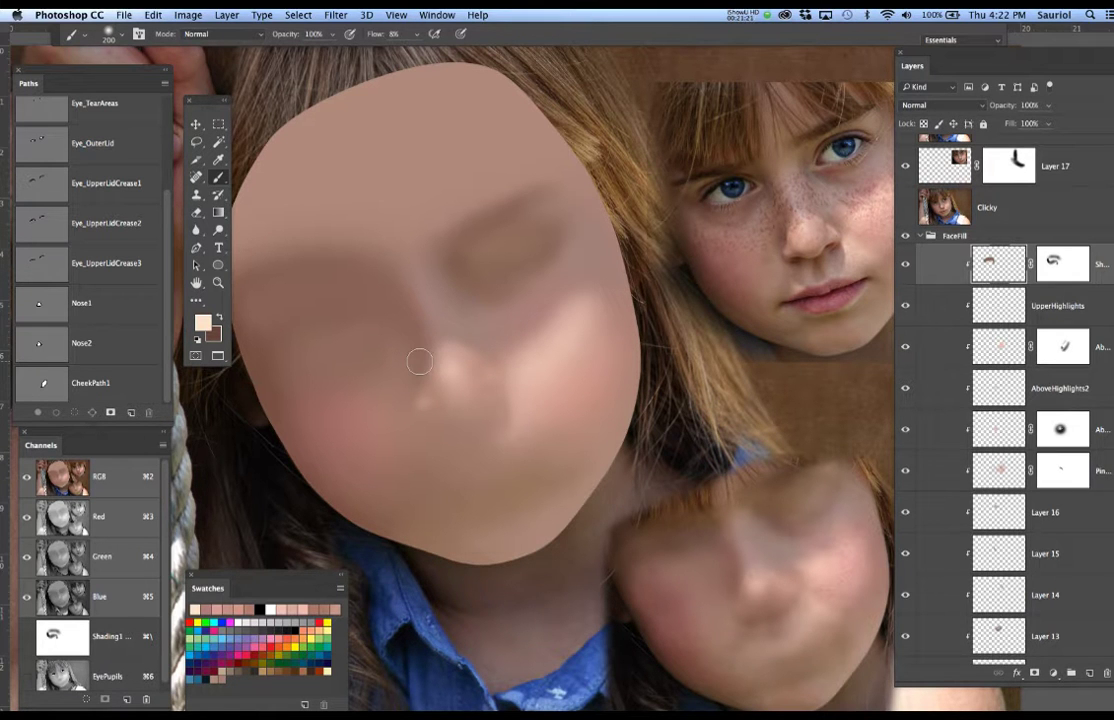
{"action": "mouse_move", "coordinate": [426, 370]}
{"action": "left_mouse_down"}
{"action": "mouse_move", "coordinate": [448, 373]}
{"action": "mouse_move", "coordinate": [428, 366]}
{"action": "mouse_move", "coordinate": [428, 376]}
{"action": "left_mouse_up"}
{"action": "scroll", "coordinate": [459, 371], "scroll_direction": "up", "scroll_amount": 3}
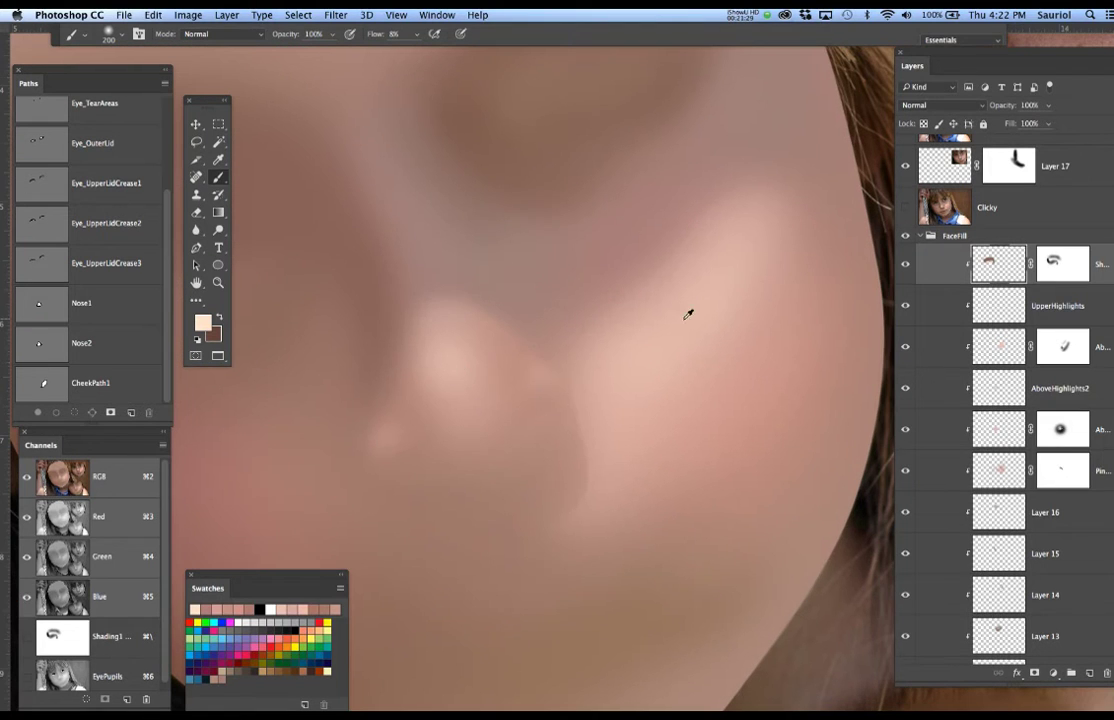
{"action": "left_click", "coordinate": [906, 262]}
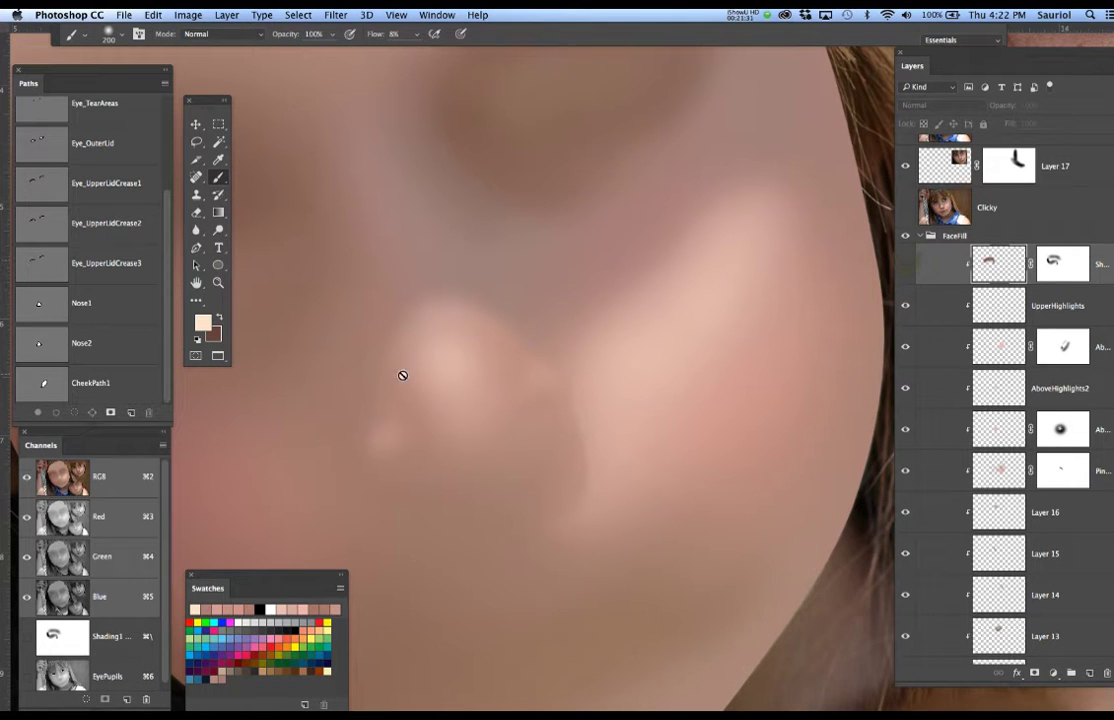
{"action": "key", "text": "super+d"}
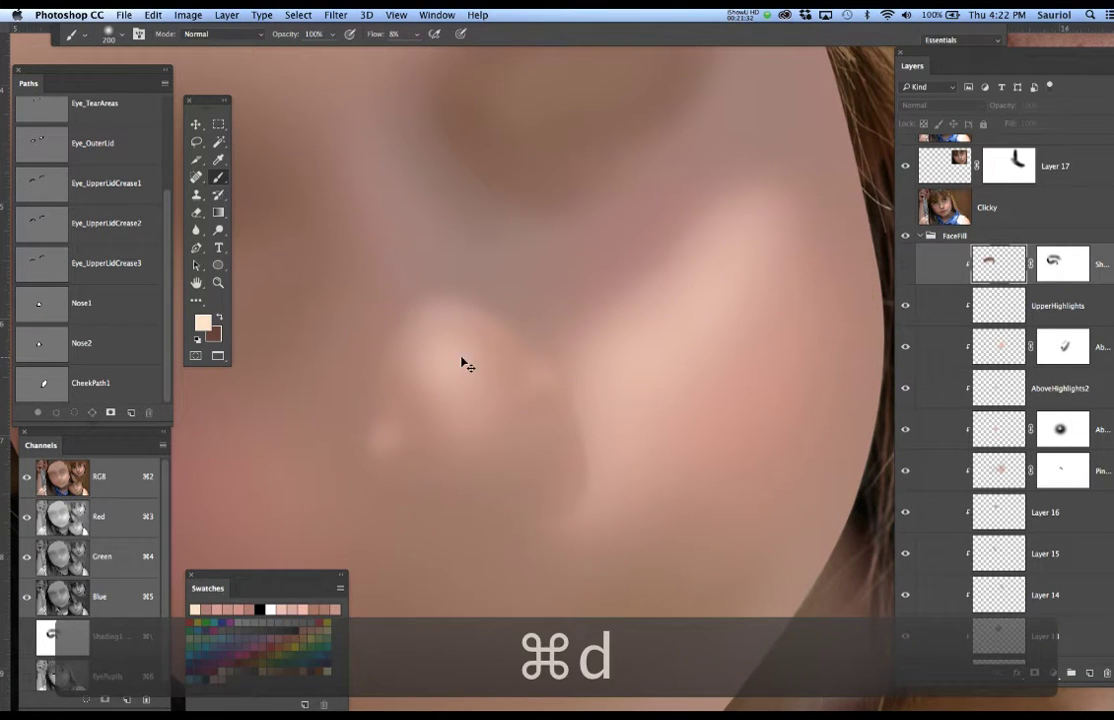
{"action": "left_click", "coordinate": [909, 268]}
{"action": "scroll", "coordinate": [521, 339], "scroll_direction": "down", "scroll_amount": 3}
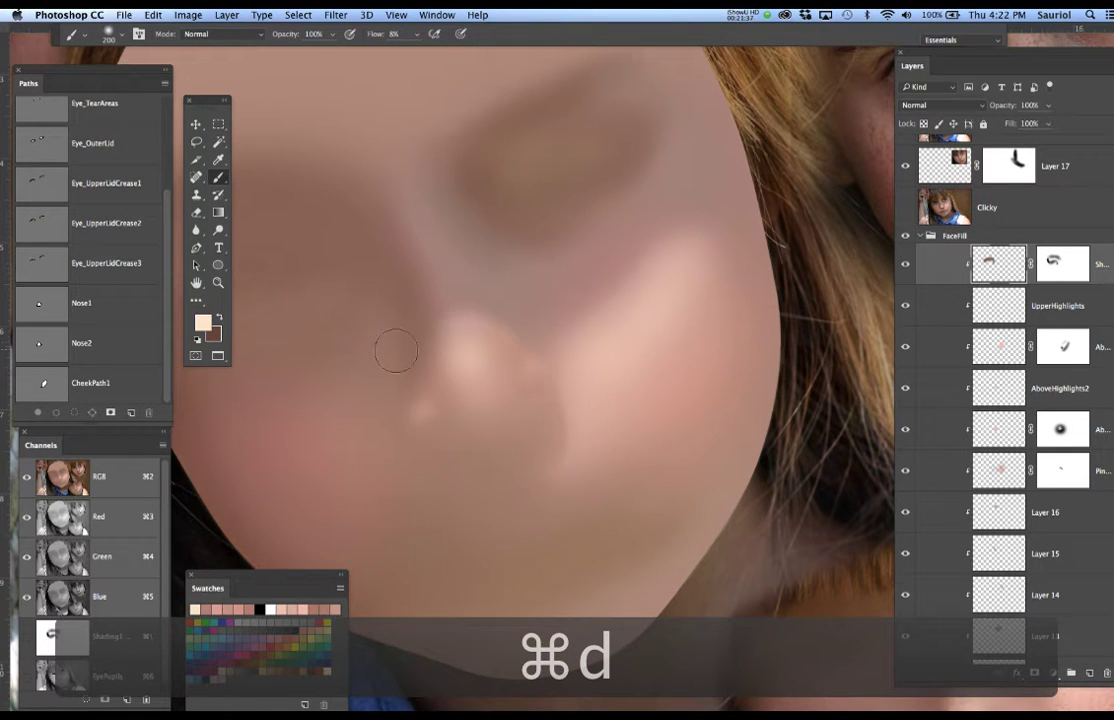
Load the Nose2 path as a selection feathered by 3 pixels and hide the selection outline.
{"action": "left_click", "coordinate": [43, 344], "text": "super"}
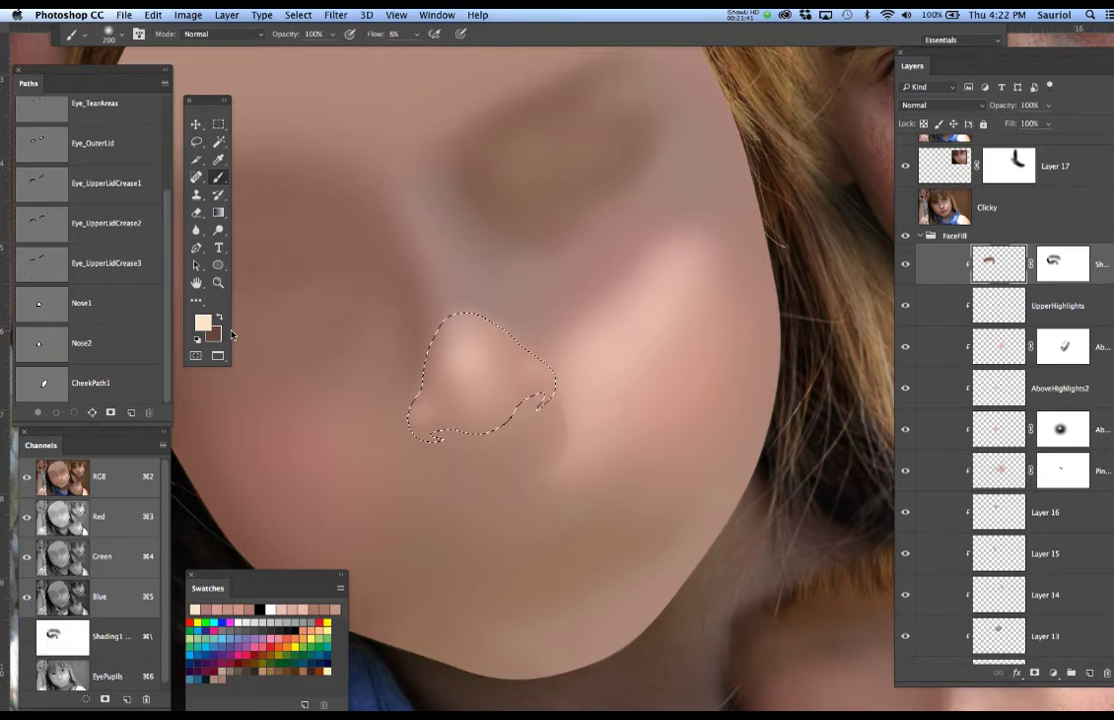
{"action": "key", "text": "F6"}
{"action": "type", "text": "3"}
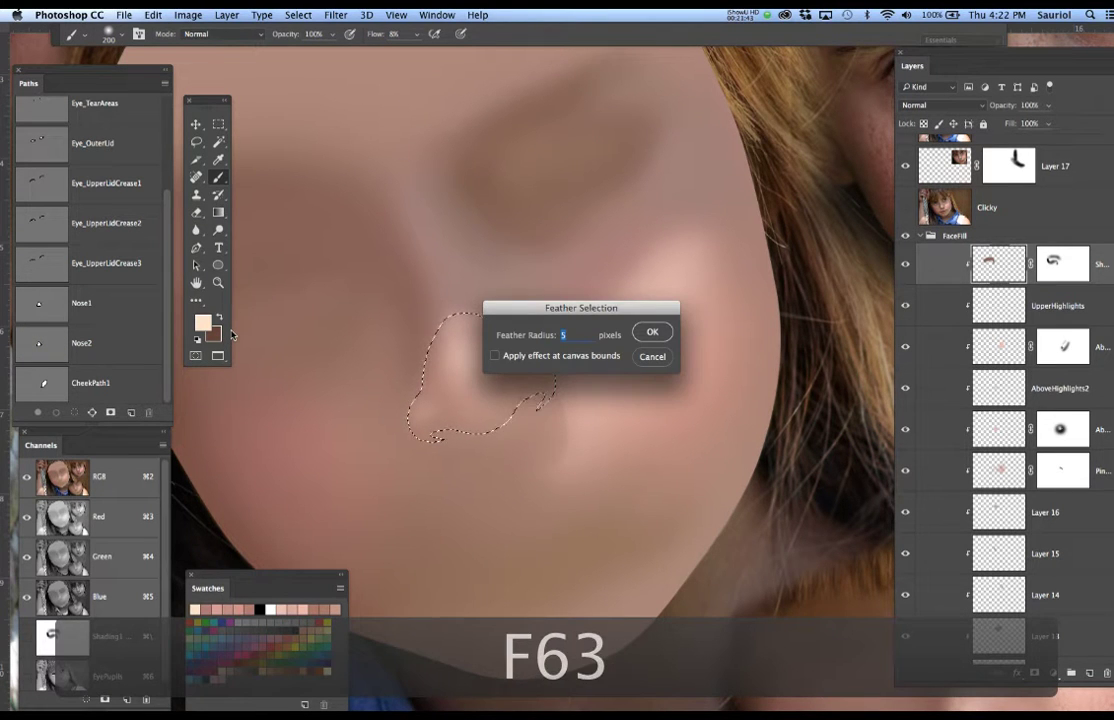
{"action": "key", "text": "Return"}
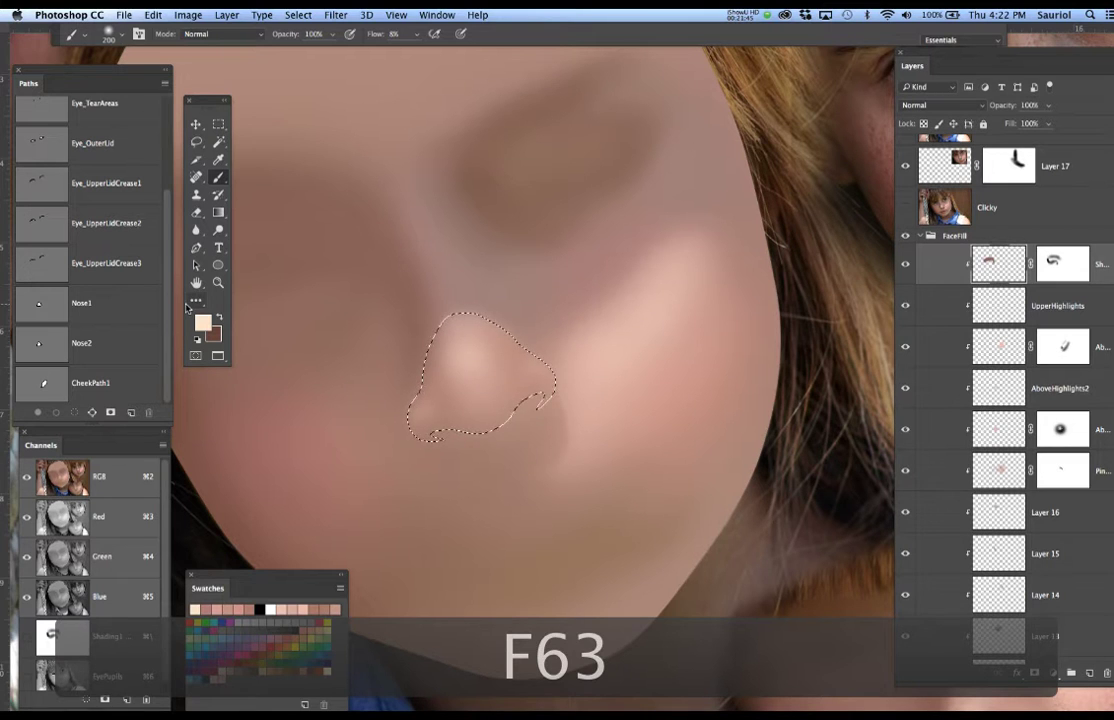
{"action": "key", "text": "super+h"}
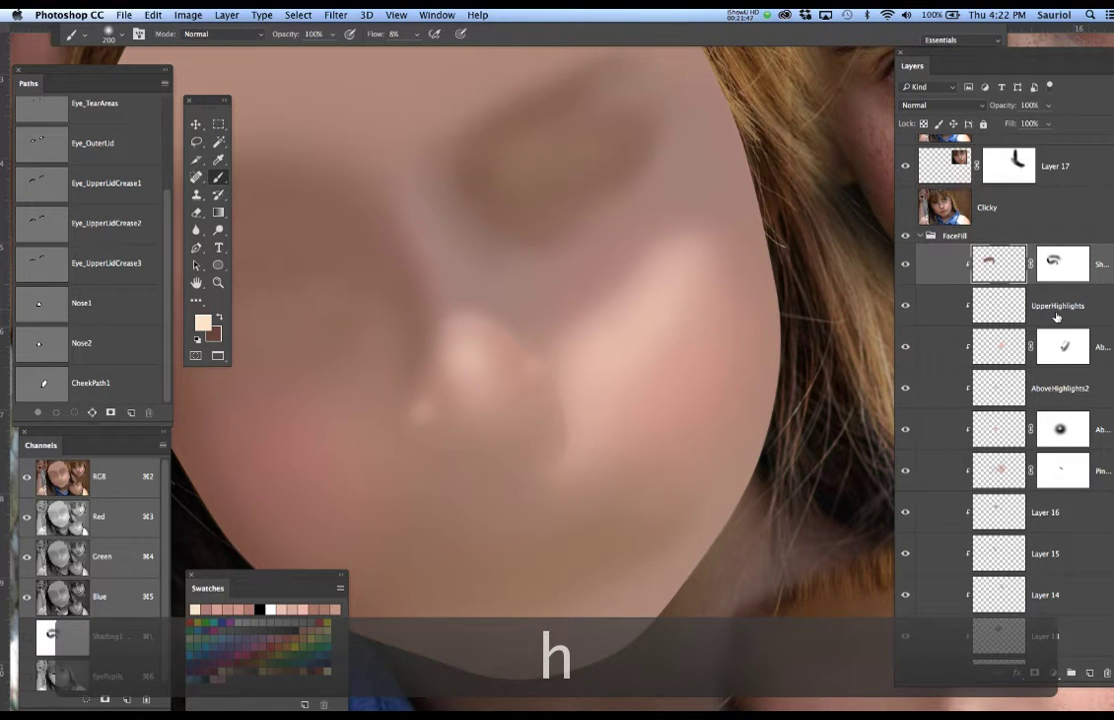
Paint black on the Shading1 layer mask along the shaded side of the nose inside the selection, and check the whole face.
{"action": "left_click", "coordinate": [1081, 265]}
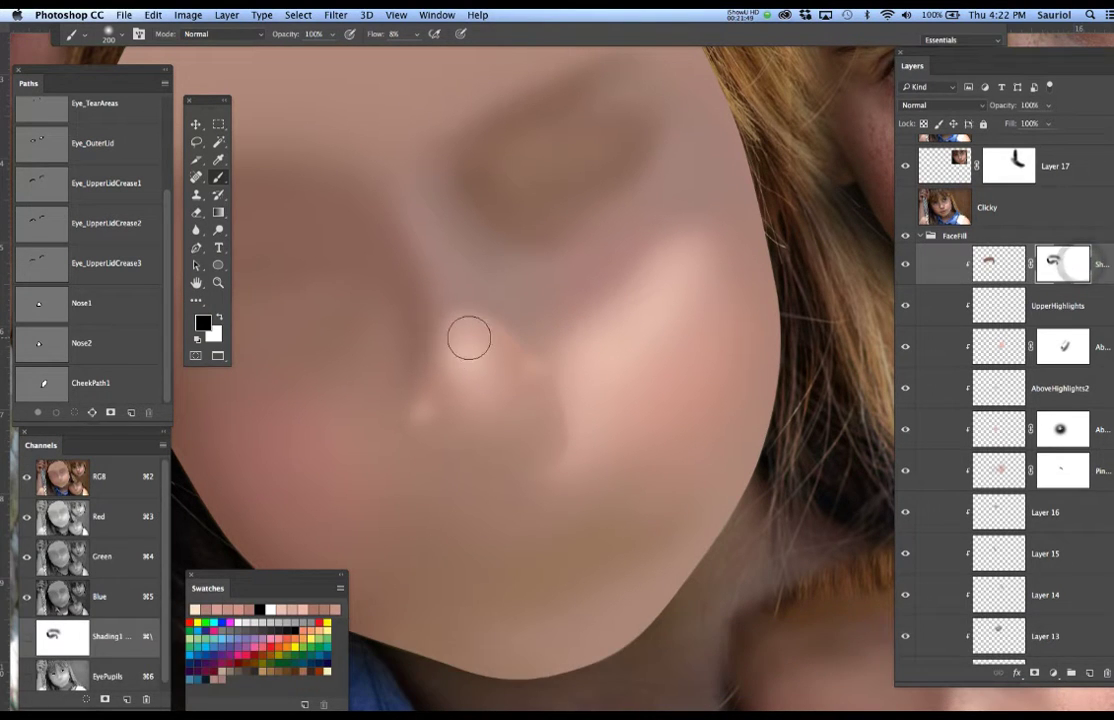
{"action": "mouse_move", "coordinate": [426, 369]}
{"action": "left_mouse_down"}
{"action": "mouse_move", "coordinate": [418, 381]}
{"action": "mouse_move", "coordinate": [436, 341]}
{"action": "mouse_move", "coordinate": [421, 378]}
{"action": "left_mouse_up"}
{"action": "mouse_move", "coordinate": [421, 378]}
{"action": "left_mouse_down"}
{"action": "mouse_move", "coordinate": [437, 342]}
{"action": "mouse_move", "coordinate": [427, 376]}
{"action": "left_mouse_up"}
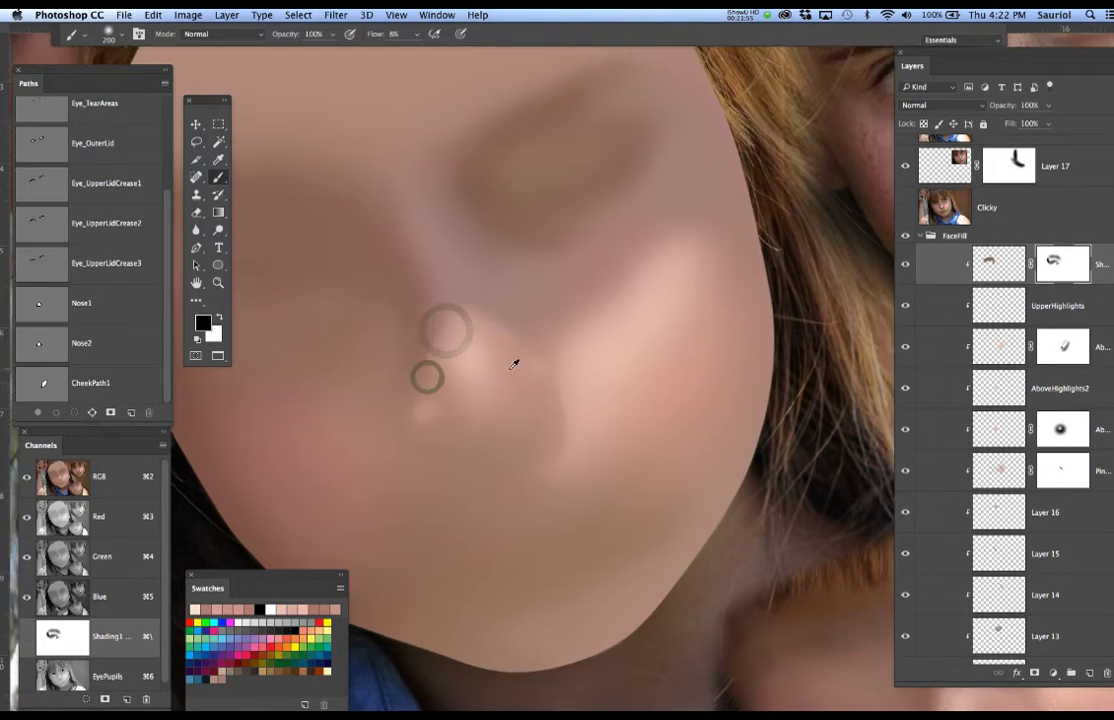
{"action": "scroll", "coordinate": [515, 363], "scroll_direction": "down", "scroll_amount": 2}
{"action": "scroll", "coordinate": [514, 364], "scroll_direction": "down", "scroll_amount": 1}
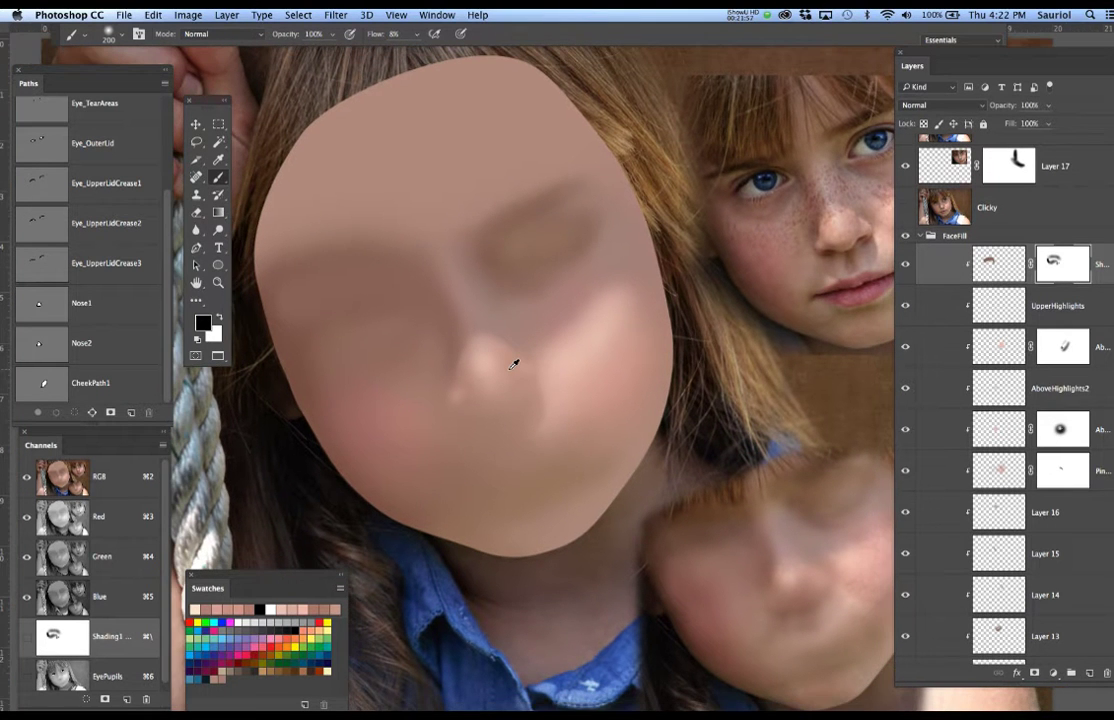
{"action": "scroll", "coordinate": [514, 364], "scroll_direction": "down", "scroll_amount": 2}
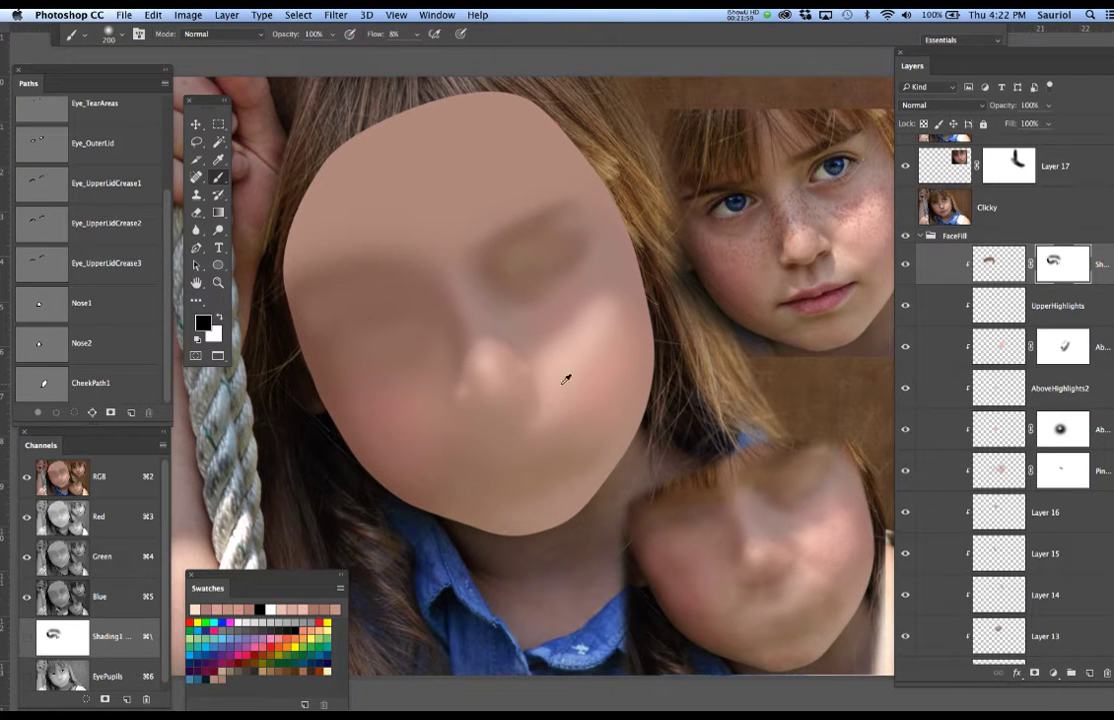
{"action": "left_click_drag", "start_coordinate": [570, 386], "coordinate": [528, 399]}
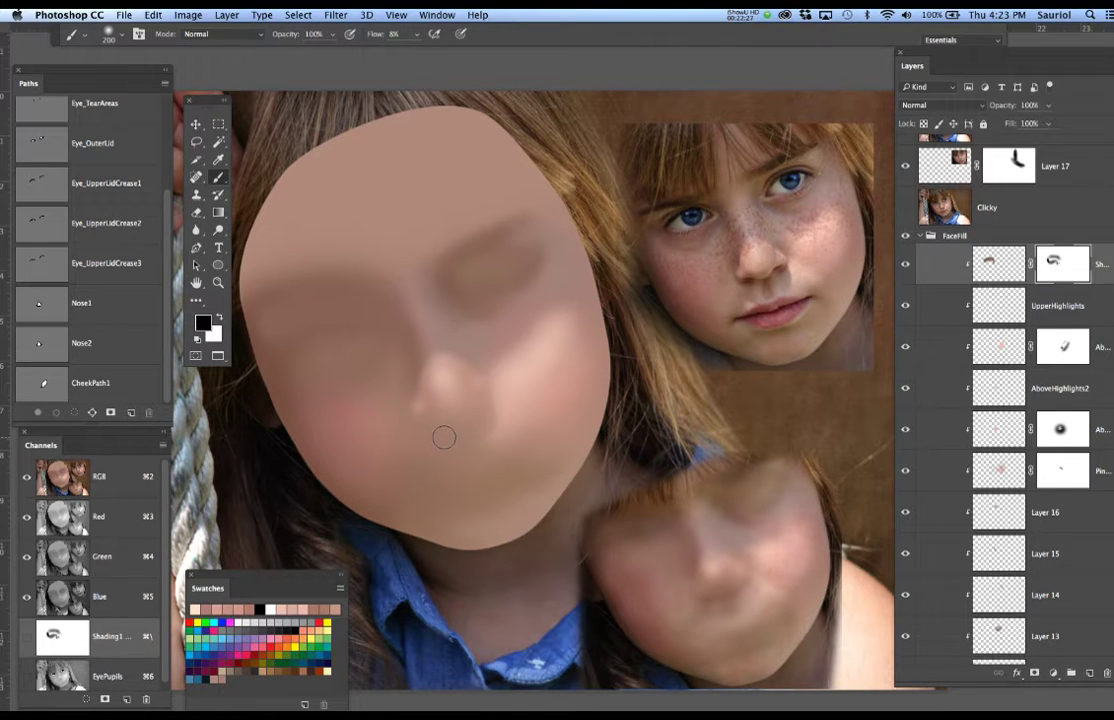
Add a layer named RightCheekDark at the top of the FaceFill group, save the document, and clip the layer to the face fill.
{"action": "left_click", "coordinate": [1091, 675]}
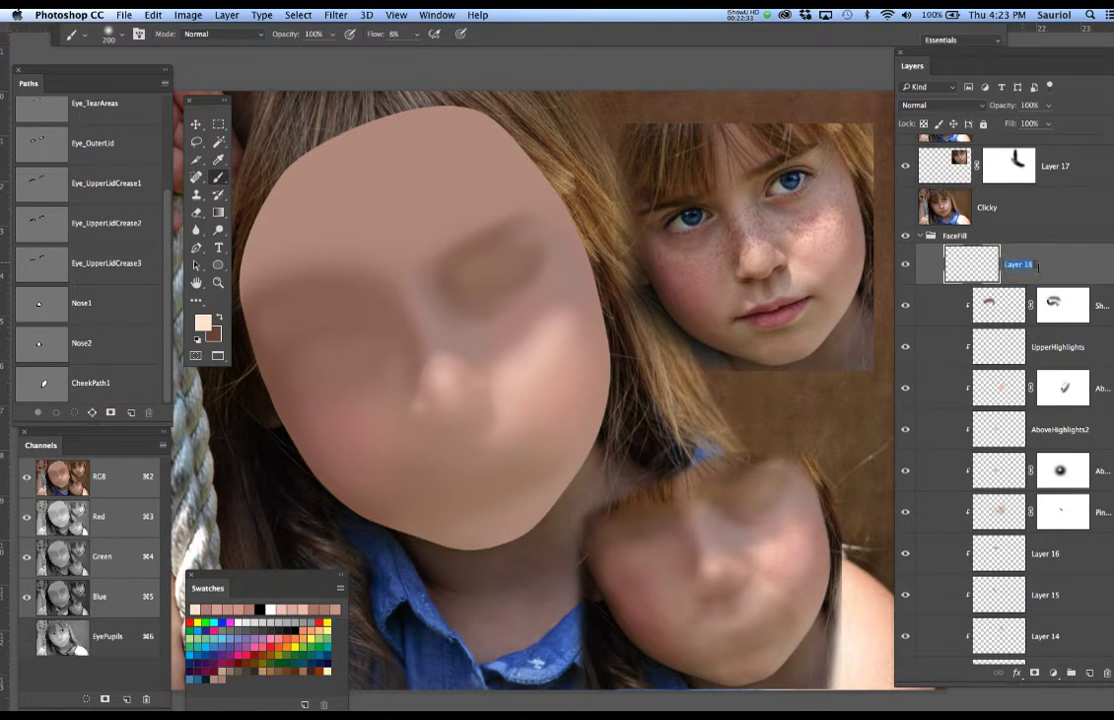
{"action": "type", "text": "RightCheekDark"}
{"action": "key", "text": "super+s"}
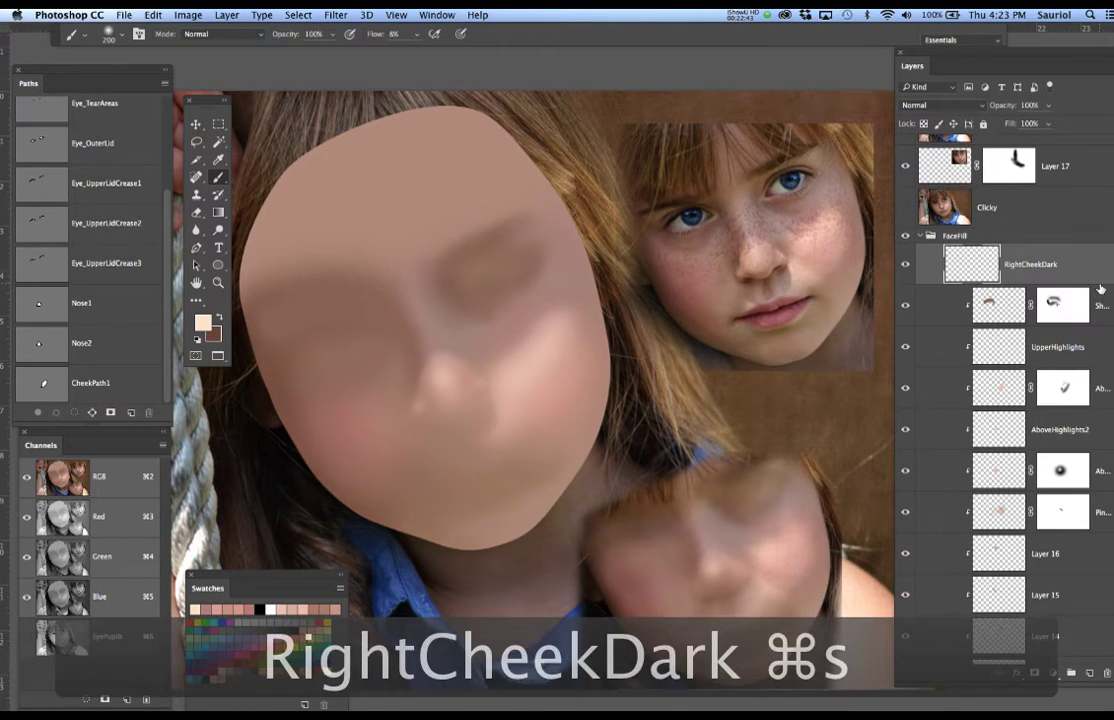
{"action": "scroll", "coordinate": [1025, 450], "scroll_direction": "down", "scroll_amount": 10}
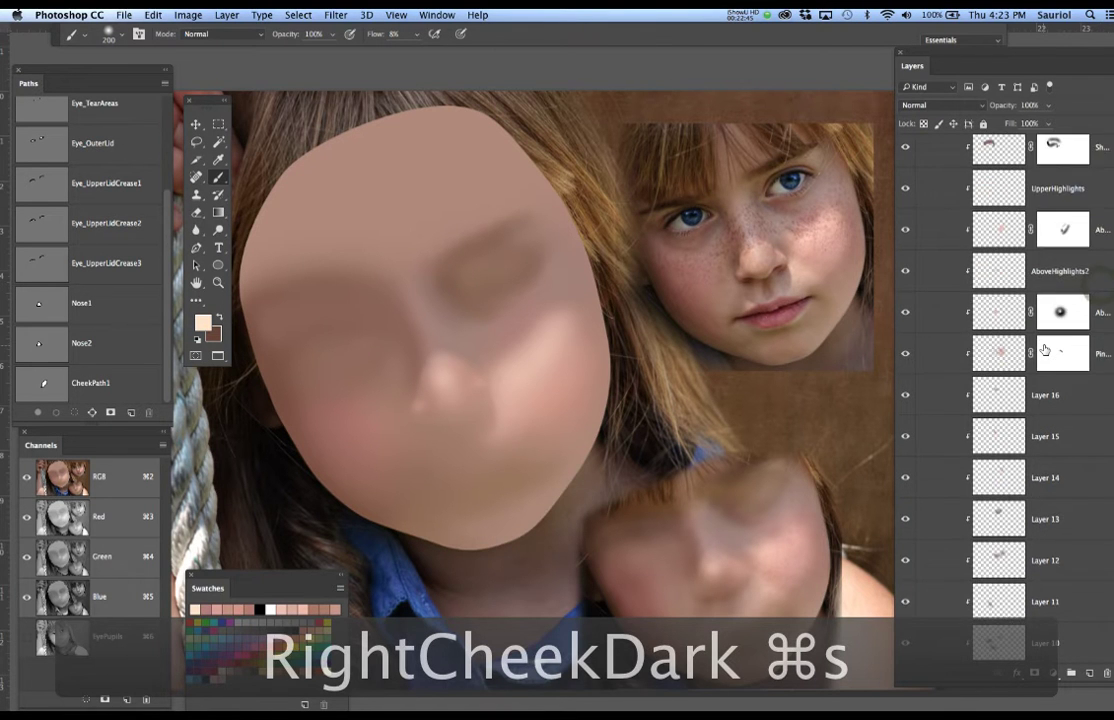
{"action": "scroll", "coordinate": [1025, 472], "scroll_direction": "down", "scroll_amount": 3}
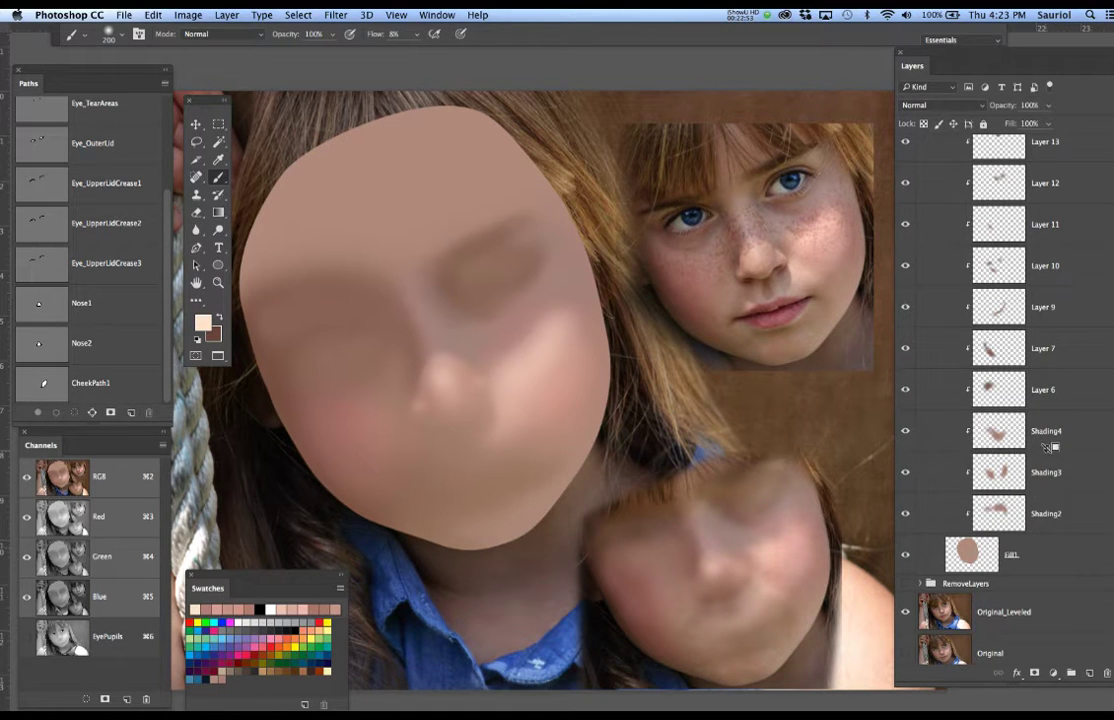
{"action": "scroll", "coordinate": [1040, 437], "scroll_direction": "up", "scroll_amount": 10}
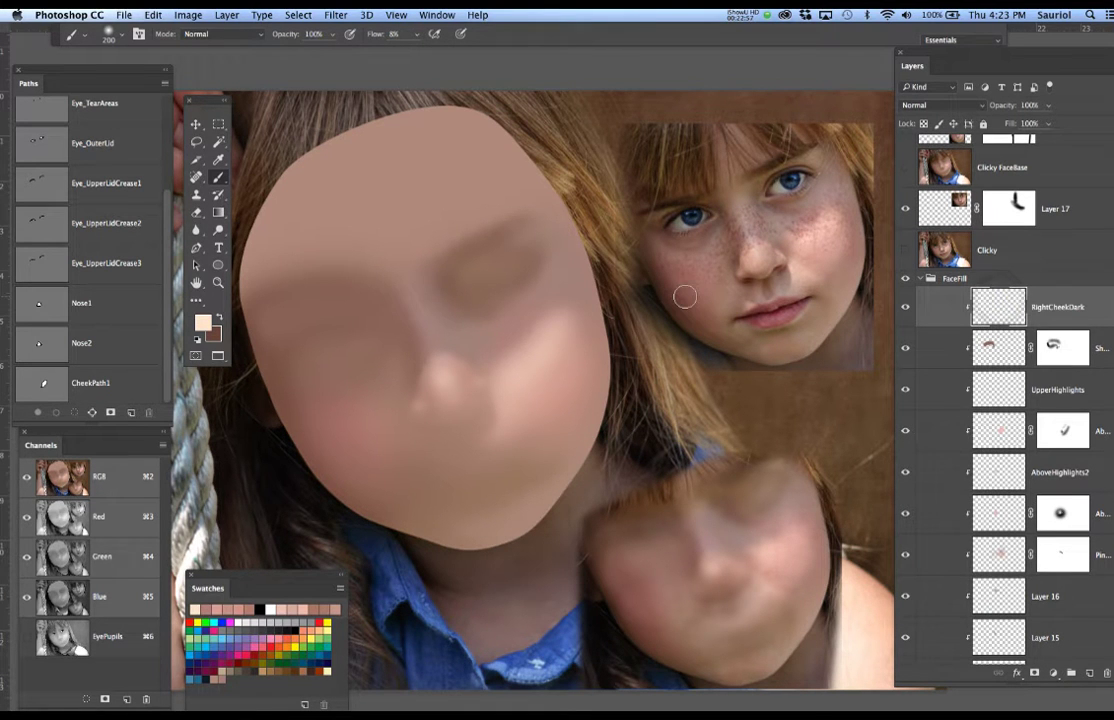
Show the Clicky layer and trace a Pen tool path from the temple beside the shaded eye down across the cheek.
{"action": "left_click", "coordinate": [905, 251]}
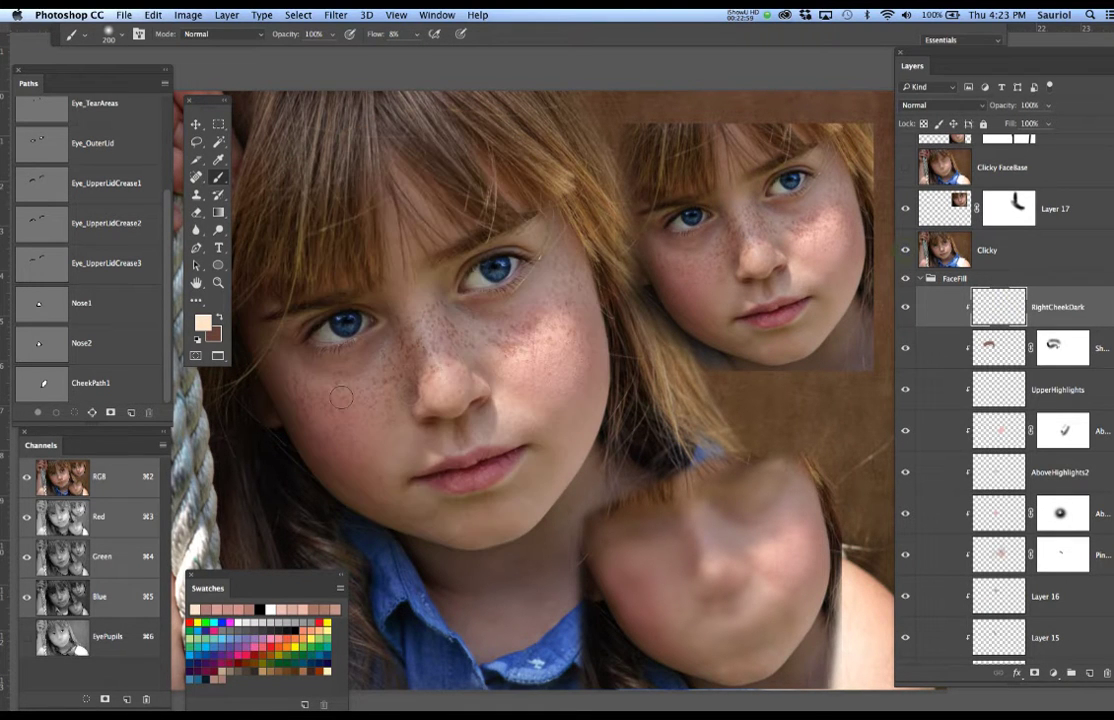
{"action": "key", "text": "p"}
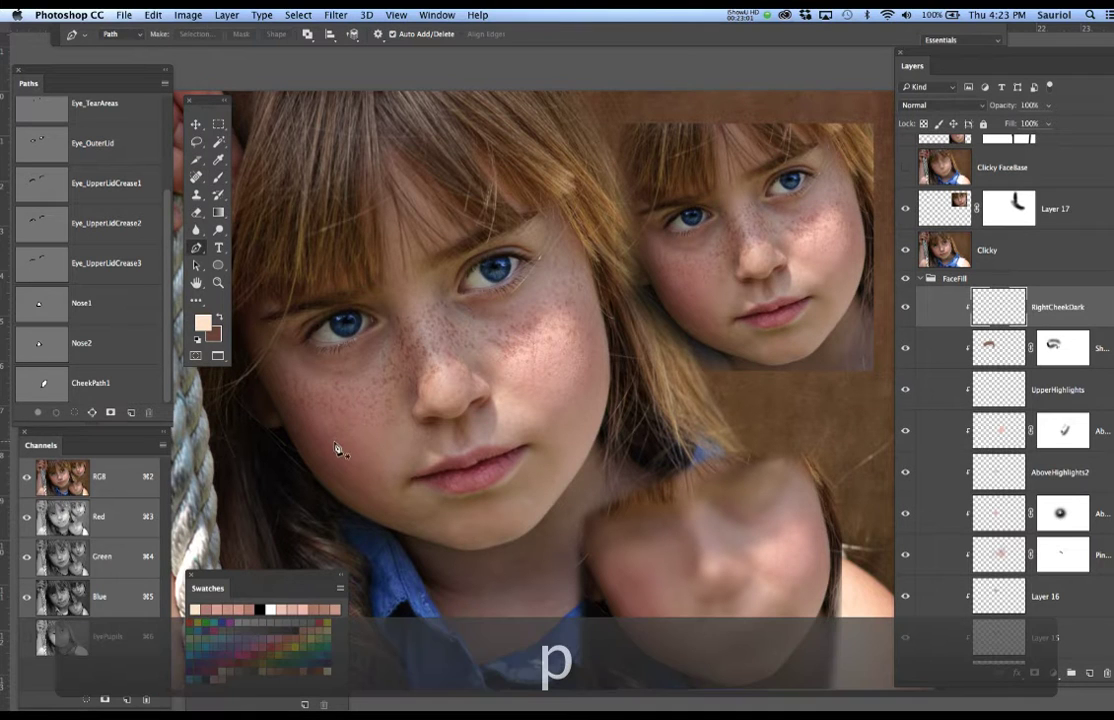
{"action": "left_click", "coordinate": [264, 330]}
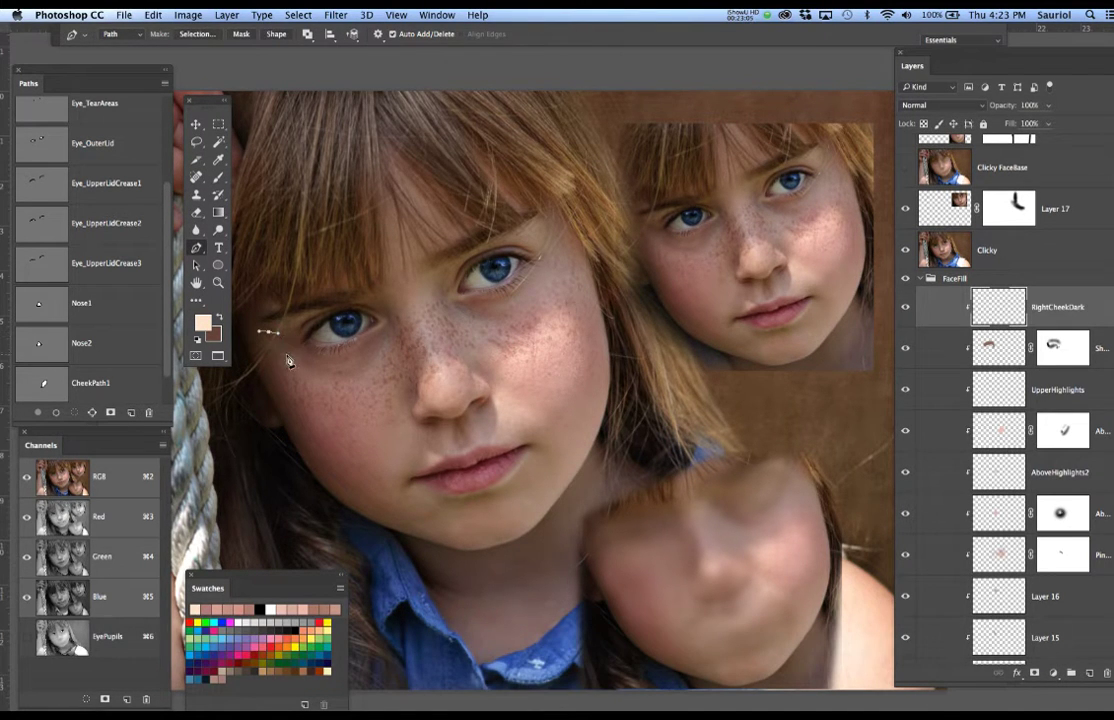
{"action": "key", "text": "super+z"}
{"action": "scroll", "coordinate": [283, 355], "scroll_direction": "up", "scroll_amount": 5}
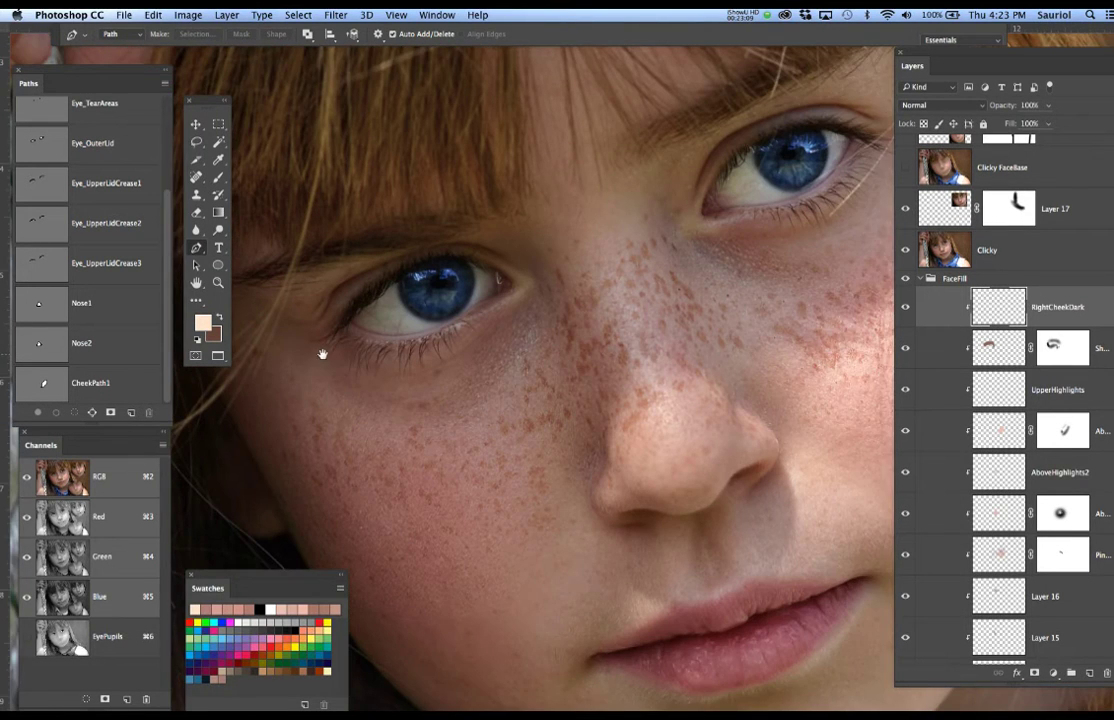
{"action": "left_click_drag", "start_coordinate": [323, 353], "coordinate": [413, 328]}
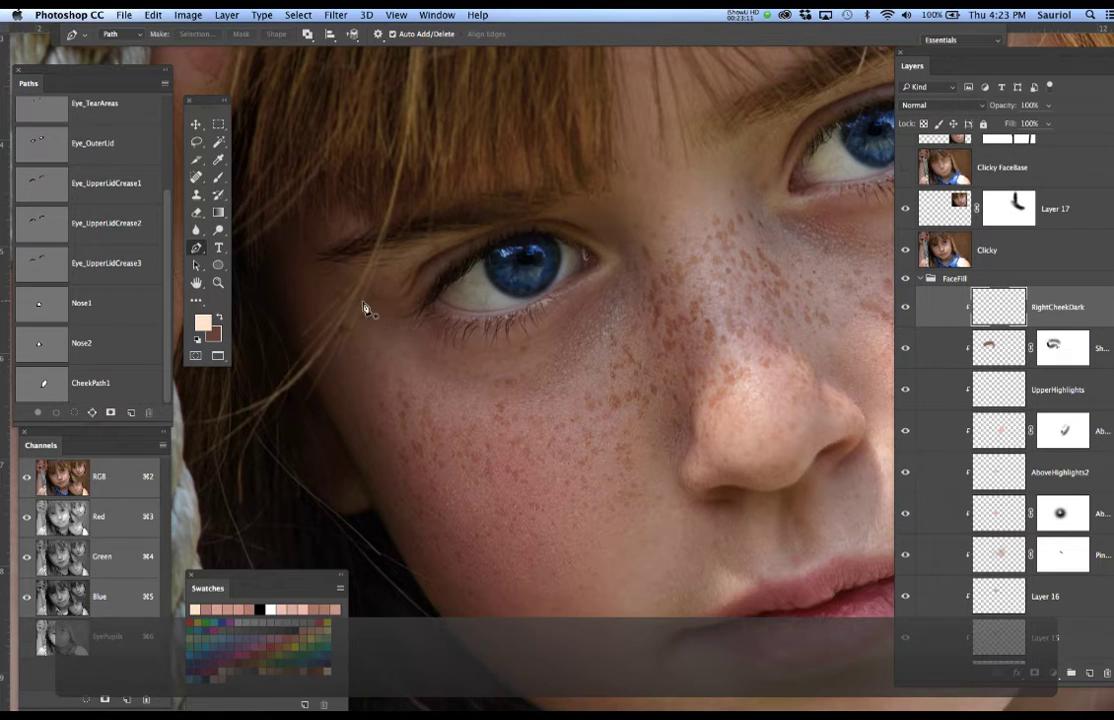
{"action": "left_click_drag", "start_coordinate": [311, 273], "coordinate": [336, 310]}
{"action": "left_click_drag", "start_coordinate": [384, 373], "coordinate": [401, 408]}
{"action": "mouse_move", "coordinate": [463, 521]}
{"action": "left_mouse_down"}
{"action": "mouse_move", "coordinate": [474, 540]}
{"action": "mouse_move", "coordinate": [482, 487]}
{"action": "mouse_move", "coordinate": [462, 459]}
{"action": "mouse_move", "coordinate": [456, 494]}
{"action": "mouse_move", "coordinate": [467, 504]}
{"action": "left_mouse_up"}
{"action": "left_click", "coordinate": [468, 521], "text": "alt"}
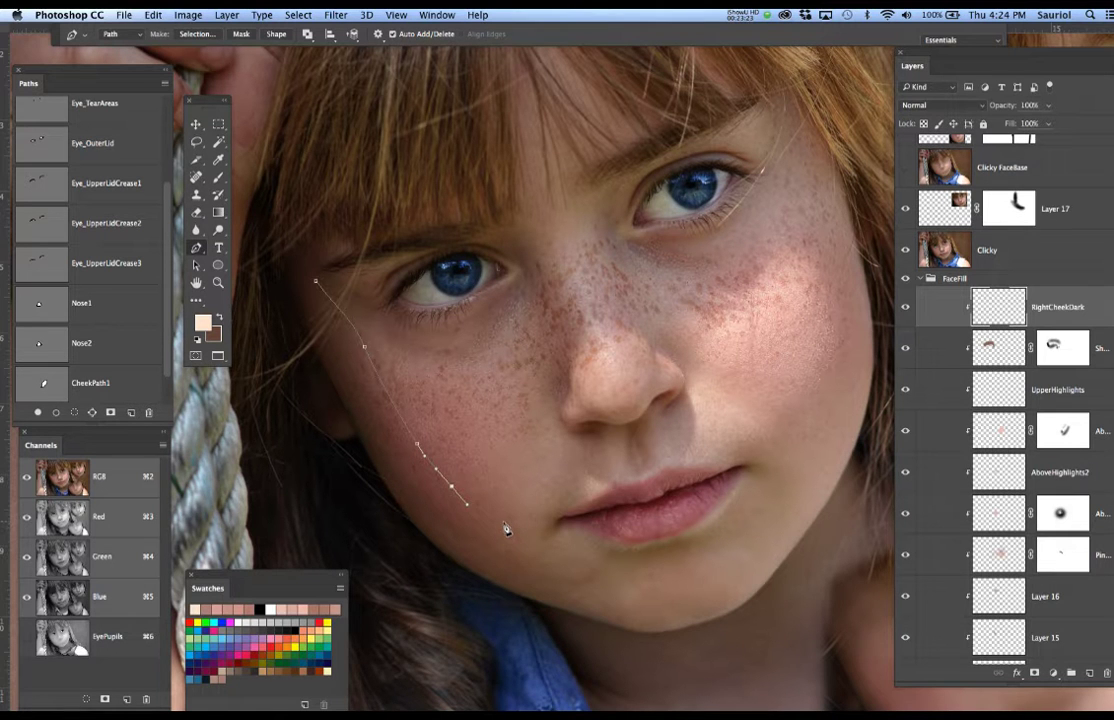
{"action": "key", "text": "super+z"}
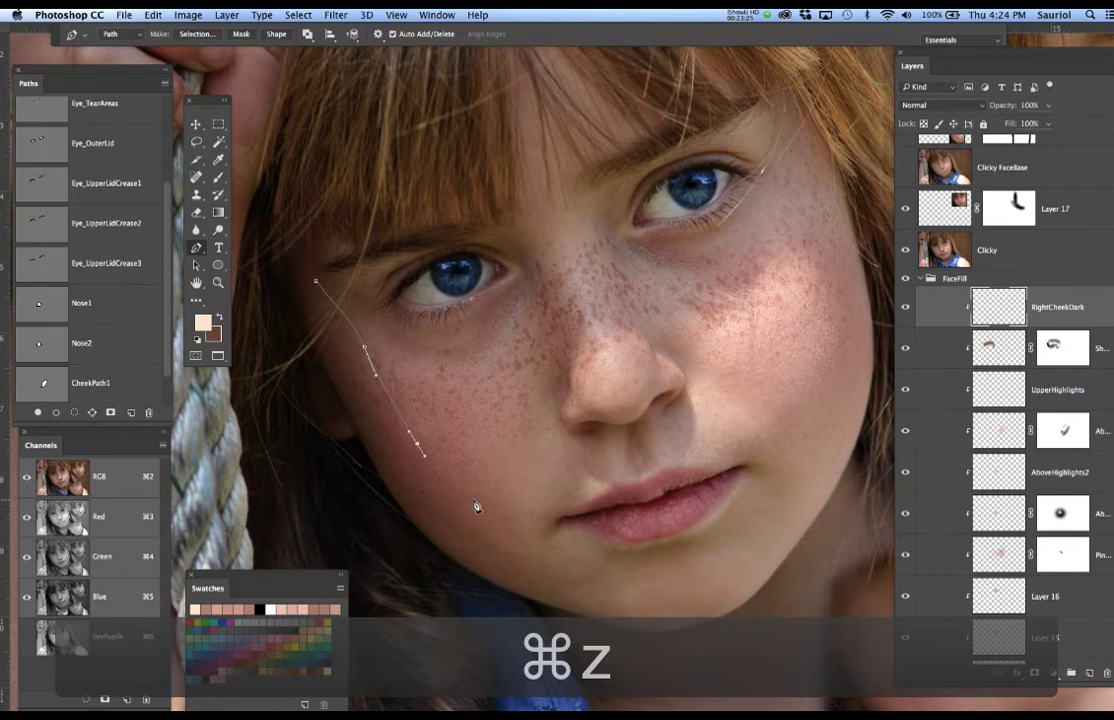
{"action": "left_click_drag", "start_coordinate": [464, 496], "coordinate": [480, 509]}
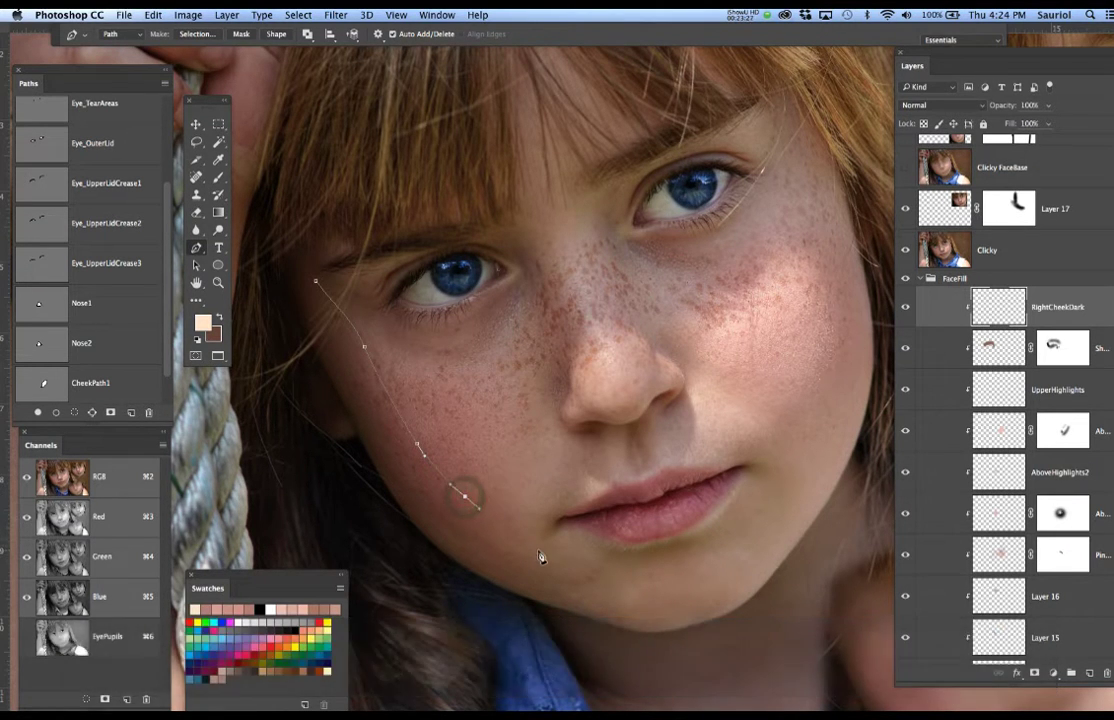
Extend the path below the mouth corner onto the chin and back up beneath the lower lip, repositioning the cheek anchors.
{"action": "left_click_drag", "start_coordinate": [538, 546], "coordinate": [542, 549]}
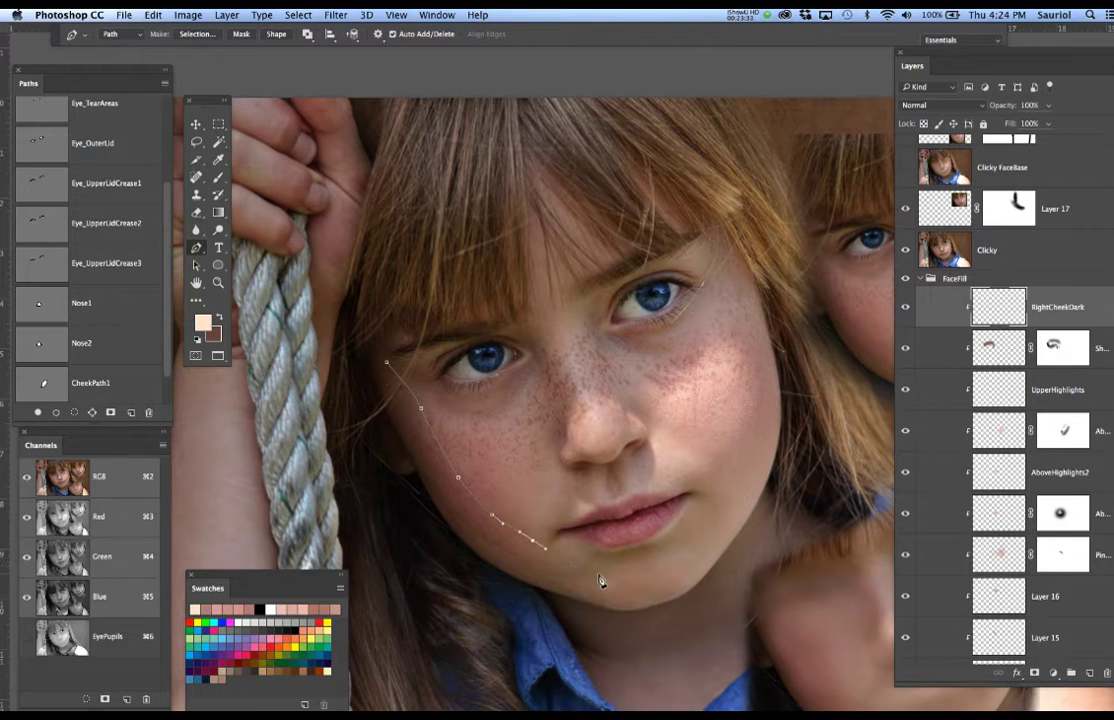
{"action": "scroll", "coordinate": [607, 575], "scroll_direction": "up", "scroll_amount": 2}
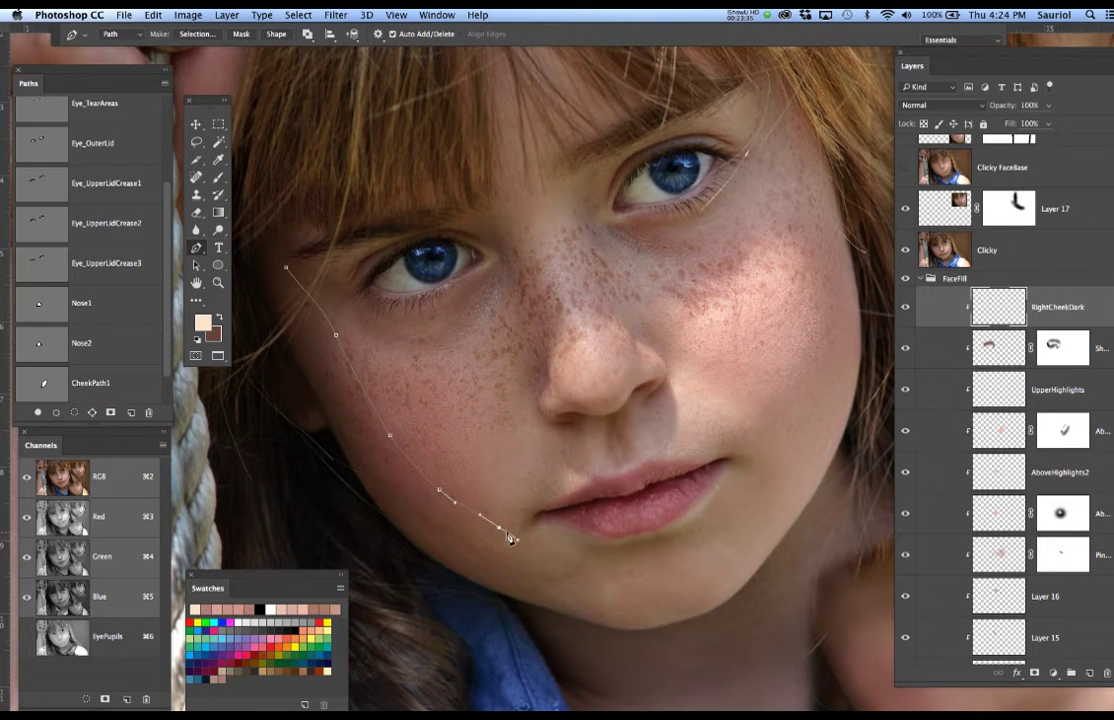
{"action": "left_click_drag", "start_coordinate": [493, 533], "coordinate": [494, 533]}
{"action": "left_click_drag", "start_coordinate": [439, 491], "coordinate": [435, 489]}
{"action": "left_click", "coordinate": [494, 535]}
{"action": "left_click_drag", "start_coordinate": [552, 563], "coordinate": [610, 547]}
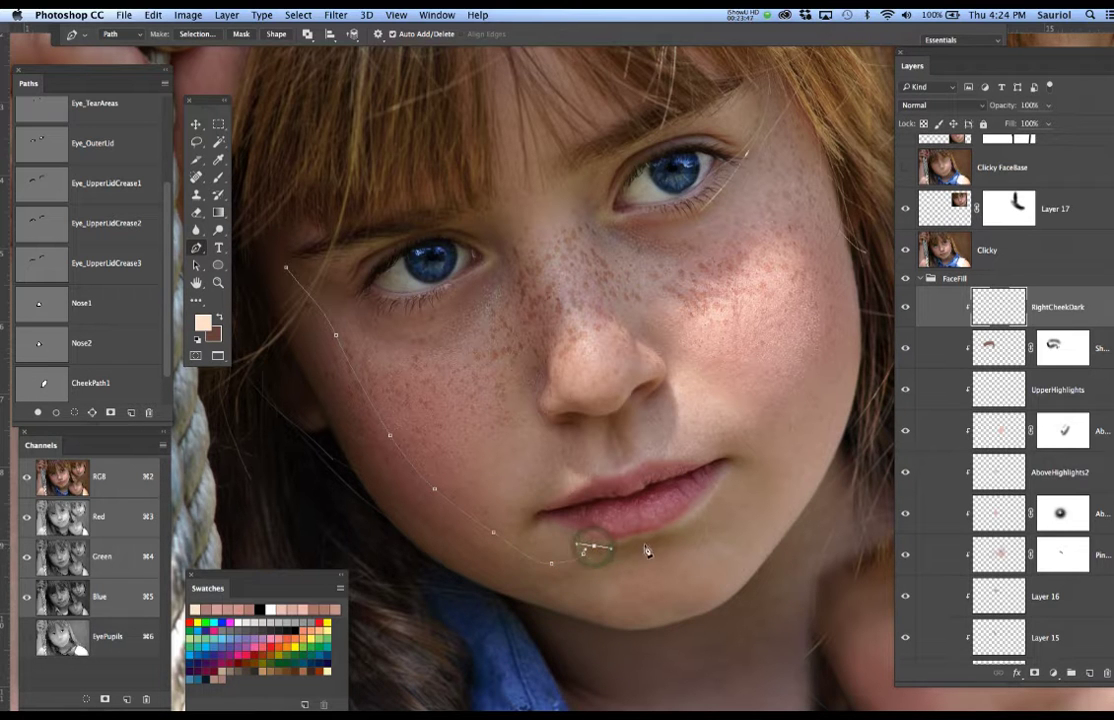
Continue the path along the underside of the lower lip and adjust its anchor points to the lip edge.
{"action": "left_click_drag", "start_coordinate": [665, 545], "coordinate": [657, 537]}
{"action": "scroll", "coordinate": [648, 560], "scroll_direction": "up", "scroll_amount": 1}
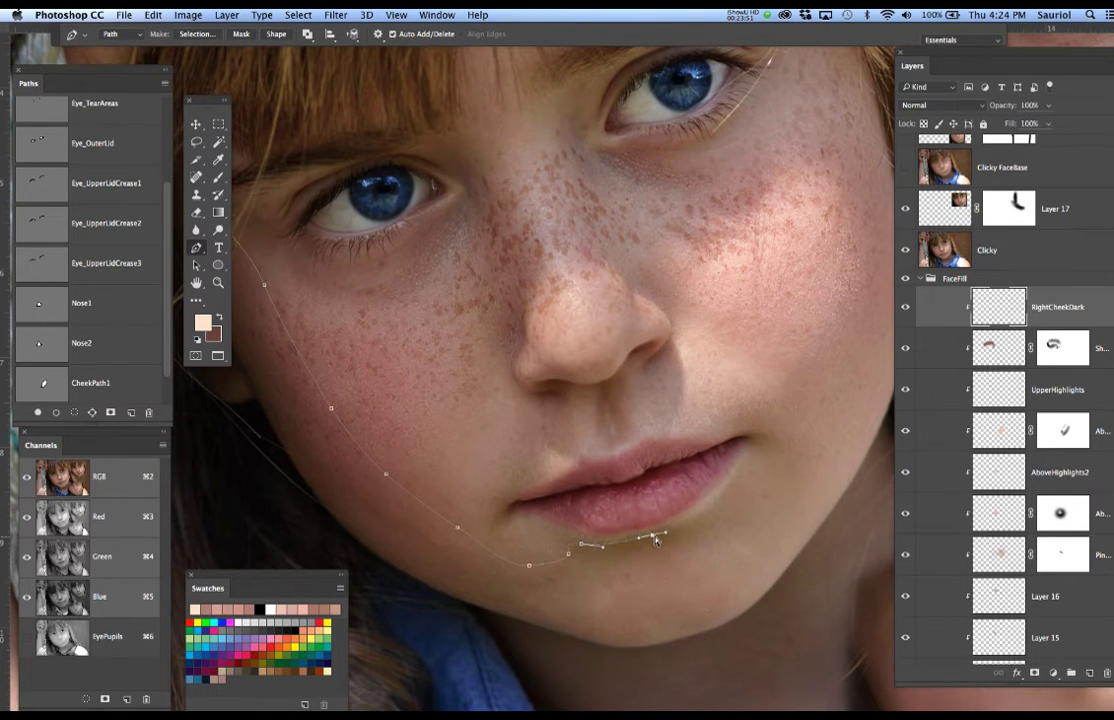
{"action": "left_click_drag", "start_coordinate": [653, 537], "coordinate": [652, 534]}
{"action": "left_click_drag", "start_coordinate": [581, 544], "coordinate": [577, 538]}
{"action": "left_click_drag", "start_coordinate": [651, 534], "coordinate": [664, 531]}
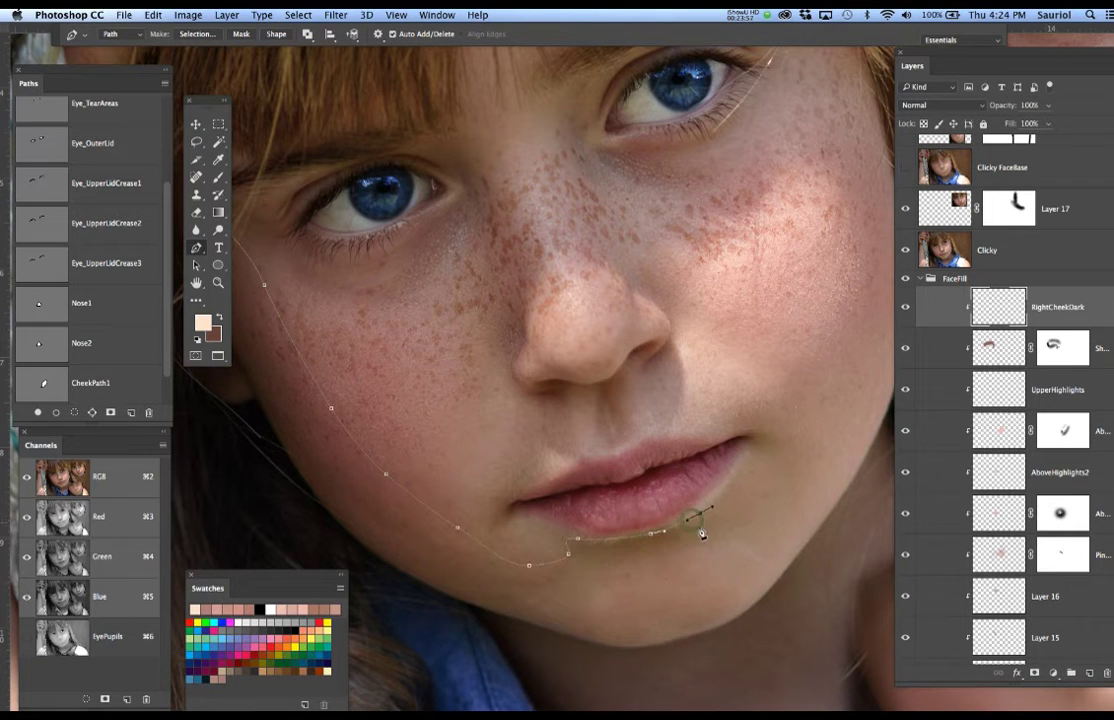
Continue the path from the mouth corner up across the lit cheek, past the outer eye, to the temple under the fringe.
{"action": "scroll", "coordinate": [704, 518], "scroll_direction": "down", "scroll_amount": 1}
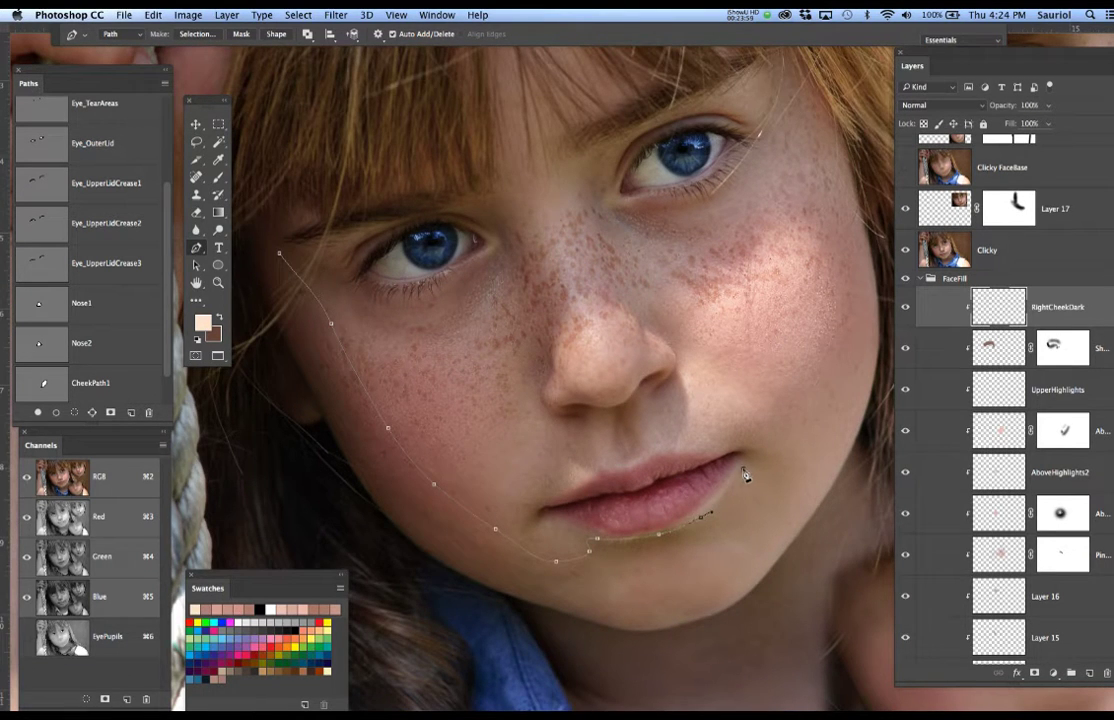
{"action": "left_click_drag", "start_coordinate": [750, 461], "coordinate": [757, 434]}
{"action": "left_click_drag", "start_coordinate": [811, 365], "coordinate": [828, 344]}
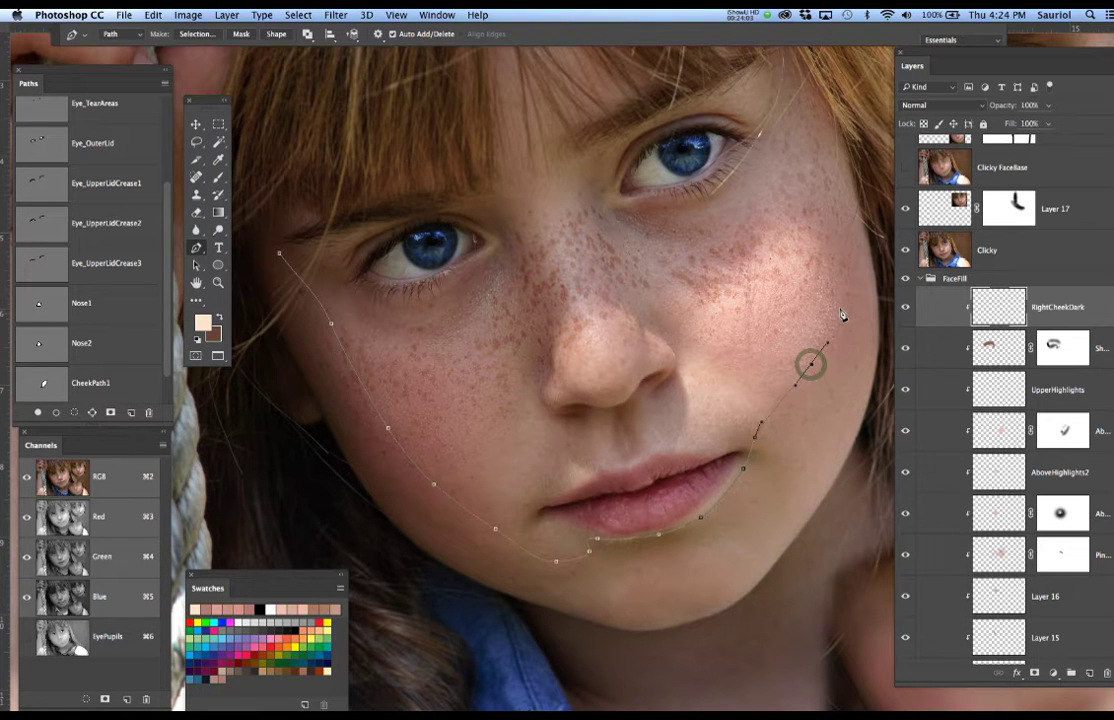
{"action": "left_click_drag", "start_coordinate": [839, 284], "coordinate": [842, 257]}
{"action": "left_click_drag", "start_coordinate": [821, 196], "coordinate": [822, 180]}
{"action": "scroll", "coordinate": [820, 186], "scroll_direction": "down", "scroll_amount": 3}
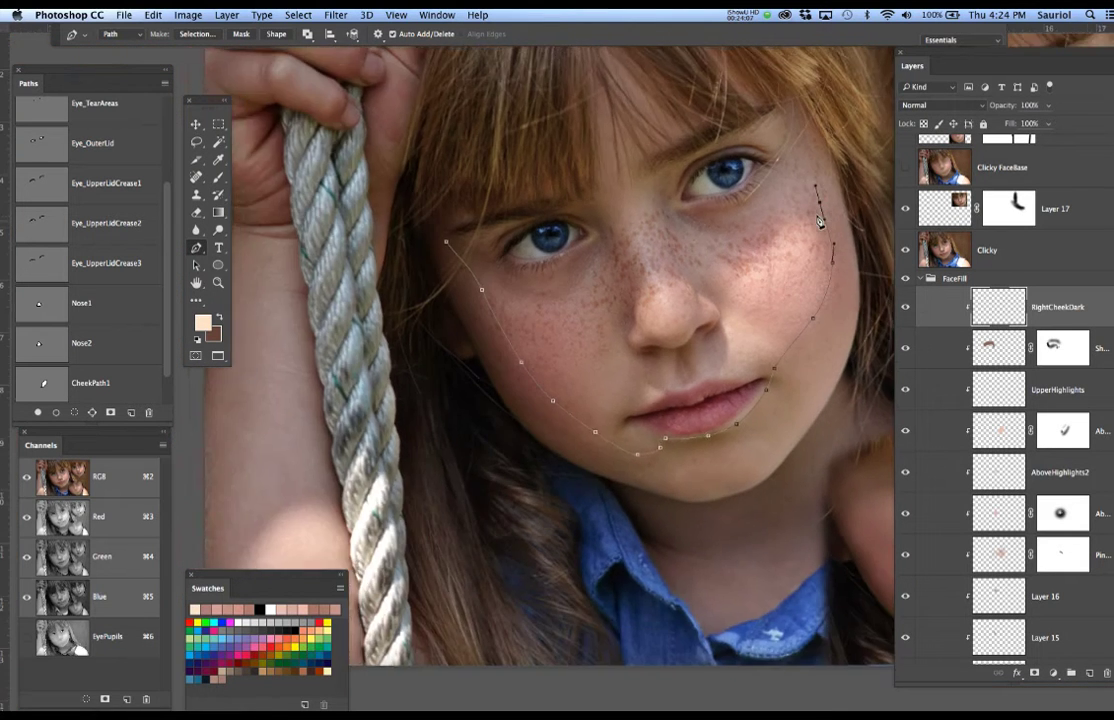
{"action": "scroll", "coordinate": [826, 250], "scroll_direction": "up", "scroll_amount": 3}
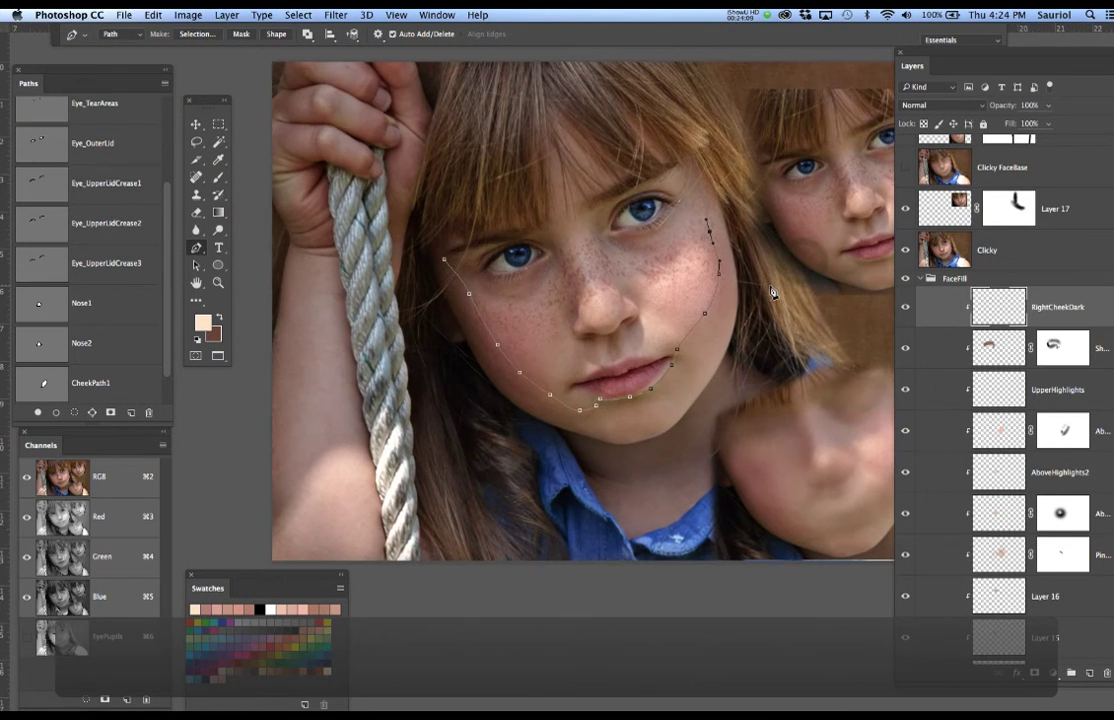
{"action": "left_click_drag", "start_coordinate": [702, 198], "coordinate": [706, 184]}
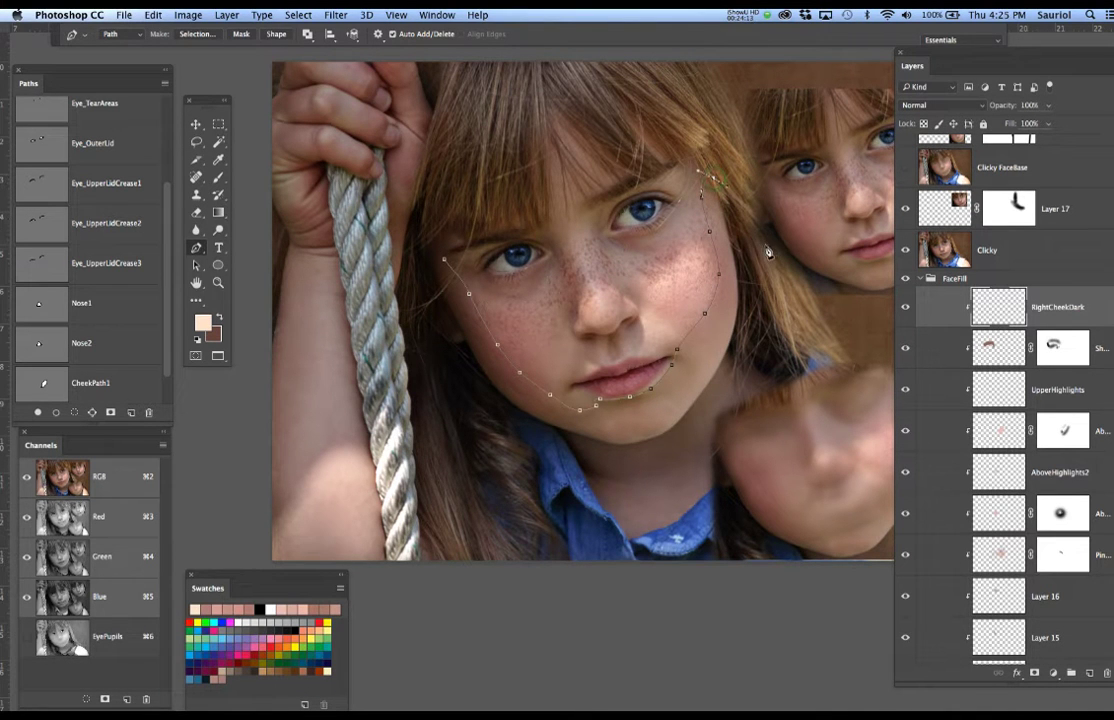
Loop the path outside the face through the hair and below the chin, and close it near the shaded temple.
{"action": "left_click_drag", "start_coordinate": [768, 388], "coordinate": [758, 406]}
{"action": "left_click_drag", "start_coordinate": [680, 469], "coordinate": [636, 484]}
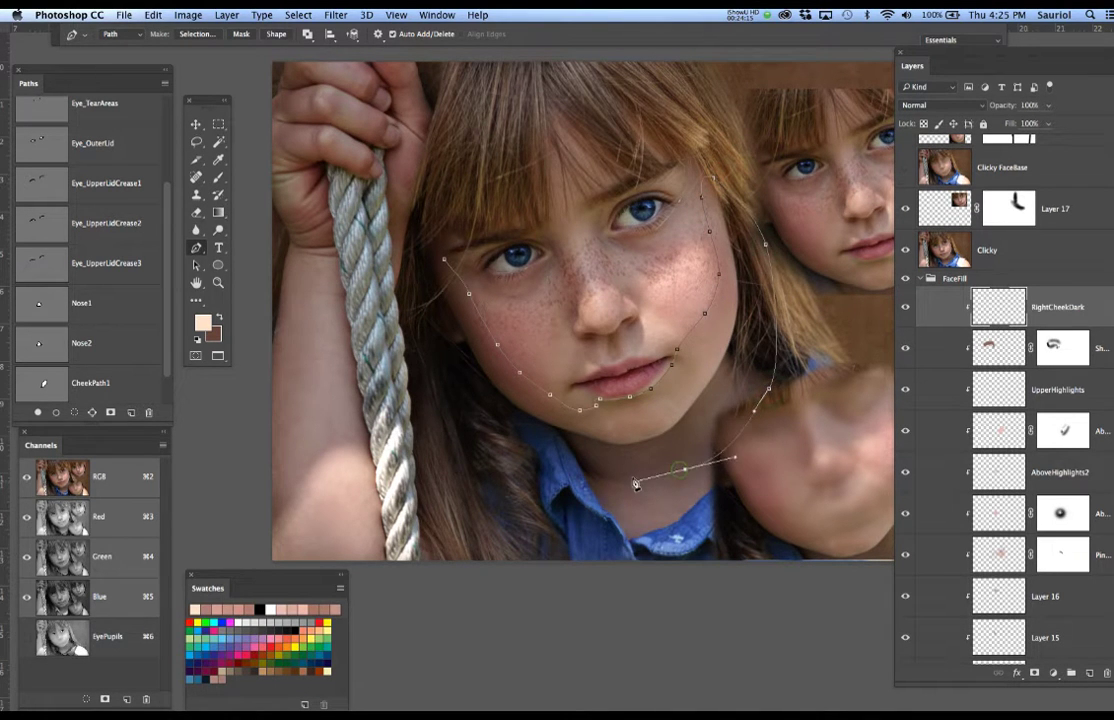
{"action": "left_click_drag", "start_coordinate": [553, 472], "coordinate": [513, 456]}
{"action": "left_click_drag", "start_coordinate": [460, 397], "coordinate": [441, 371]}
{"action": "left_click_drag", "start_coordinate": [419, 307], "coordinate": [415, 286]}
{"action": "left_click_drag", "start_coordinate": [427, 225], "coordinate": [449, 267]}
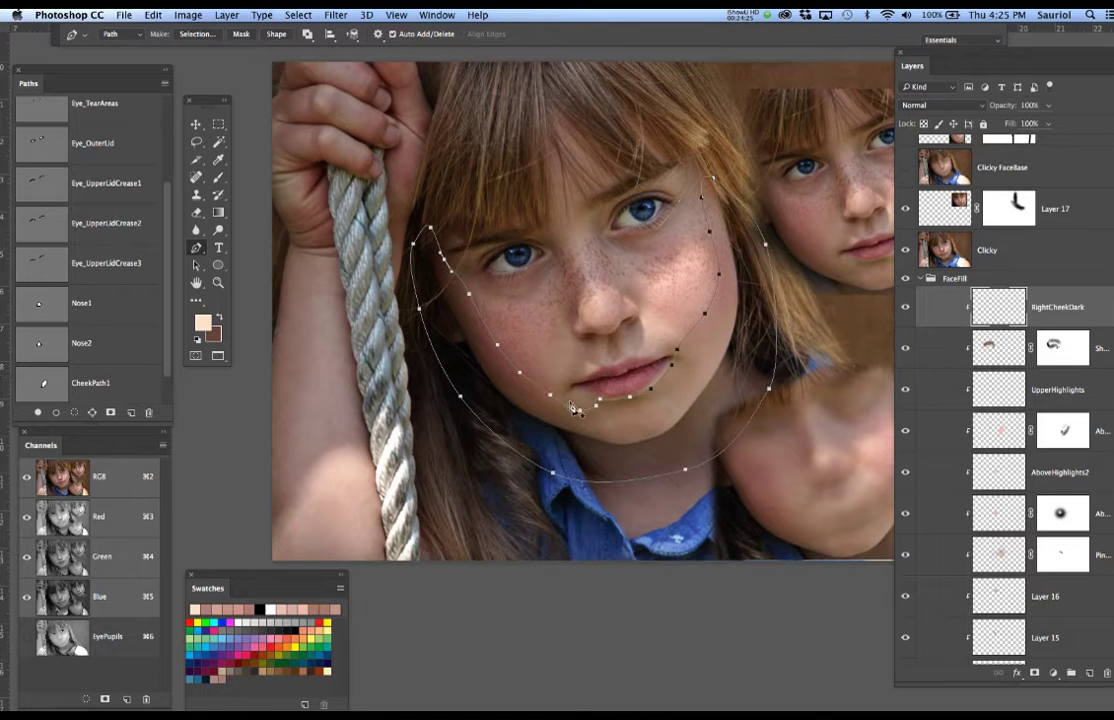
Save the work path as RightCheekDark, reusing the copied layer name, and save the document.
{"action": "scroll", "coordinate": [113, 370], "scroll_direction": "down", "scroll_amount": 1}
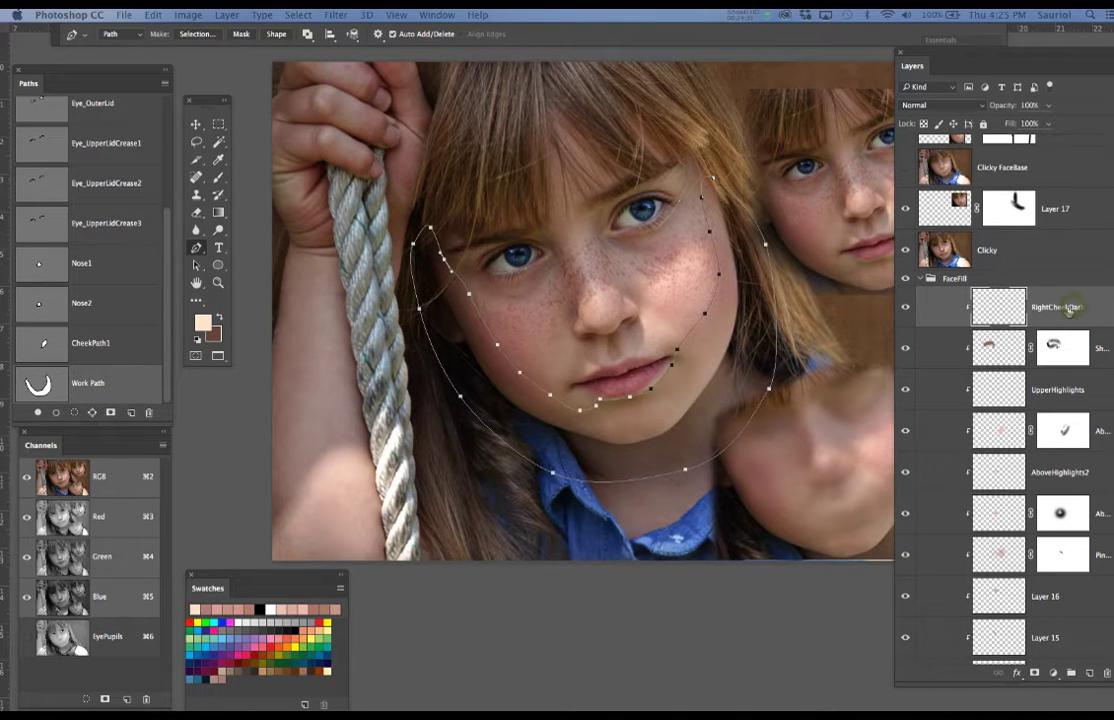
{"action": "left_click_drag", "start_coordinate": [2, 376], "coordinate": [486, 408]}
{"action": "left_click", "coordinate": [477, 456]}
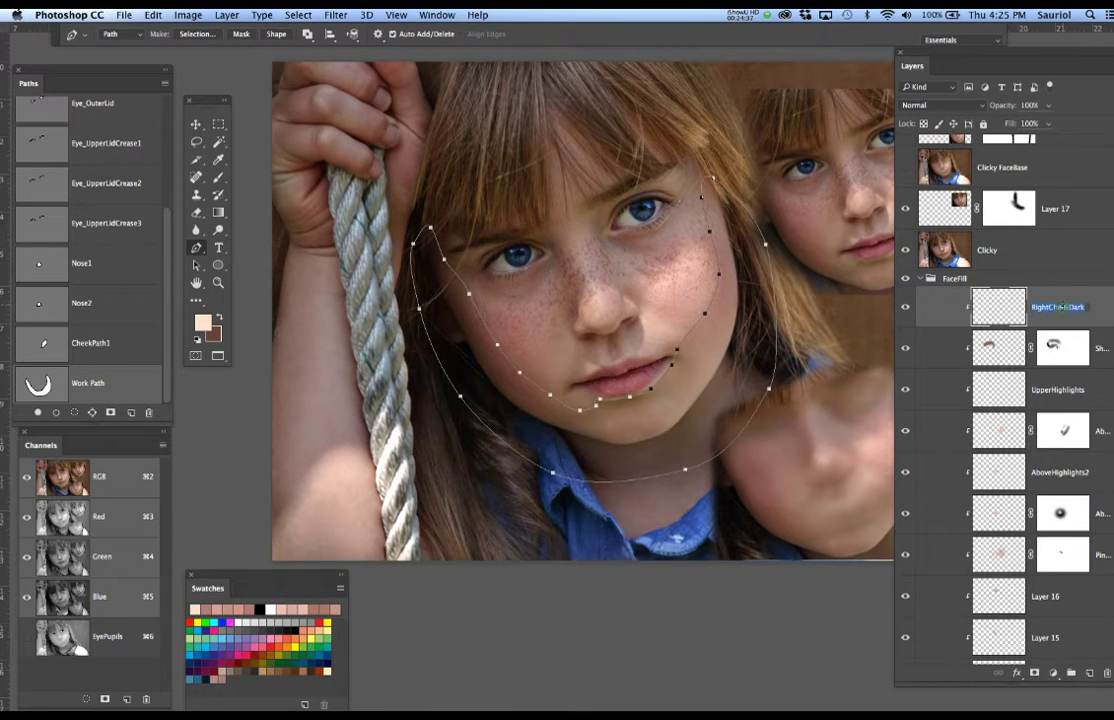
{"action": "key", "text": "super+c"}
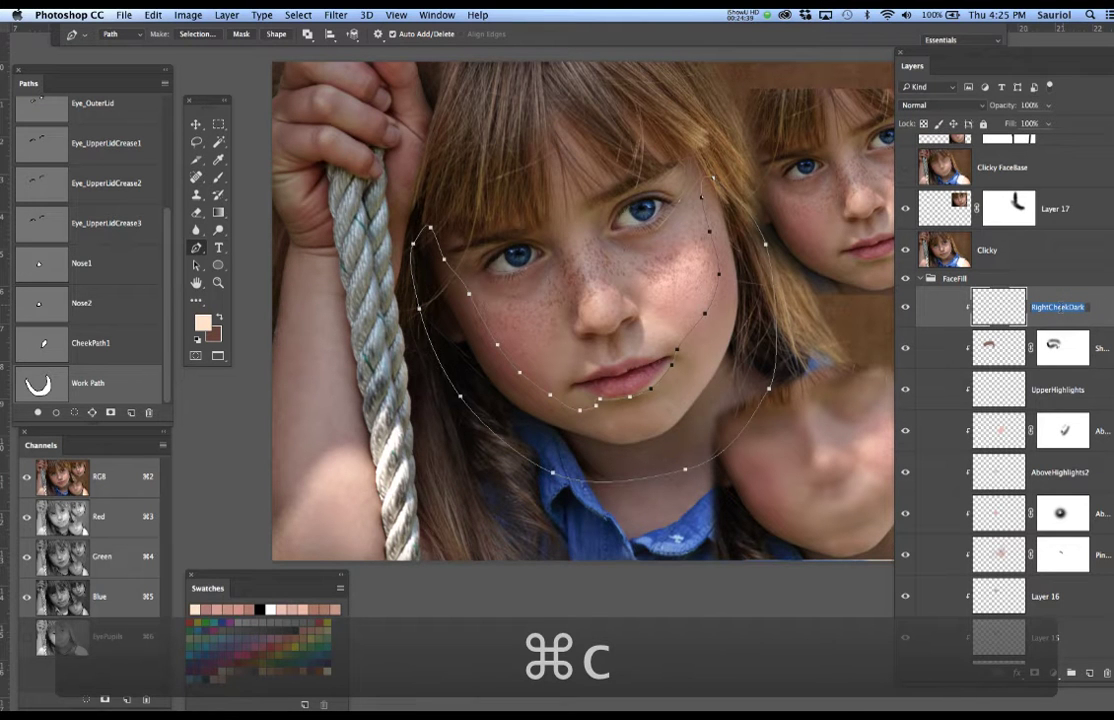
{"action": "double_click", "coordinate": [85, 383]}
{"action": "key", "text": "super+v"}
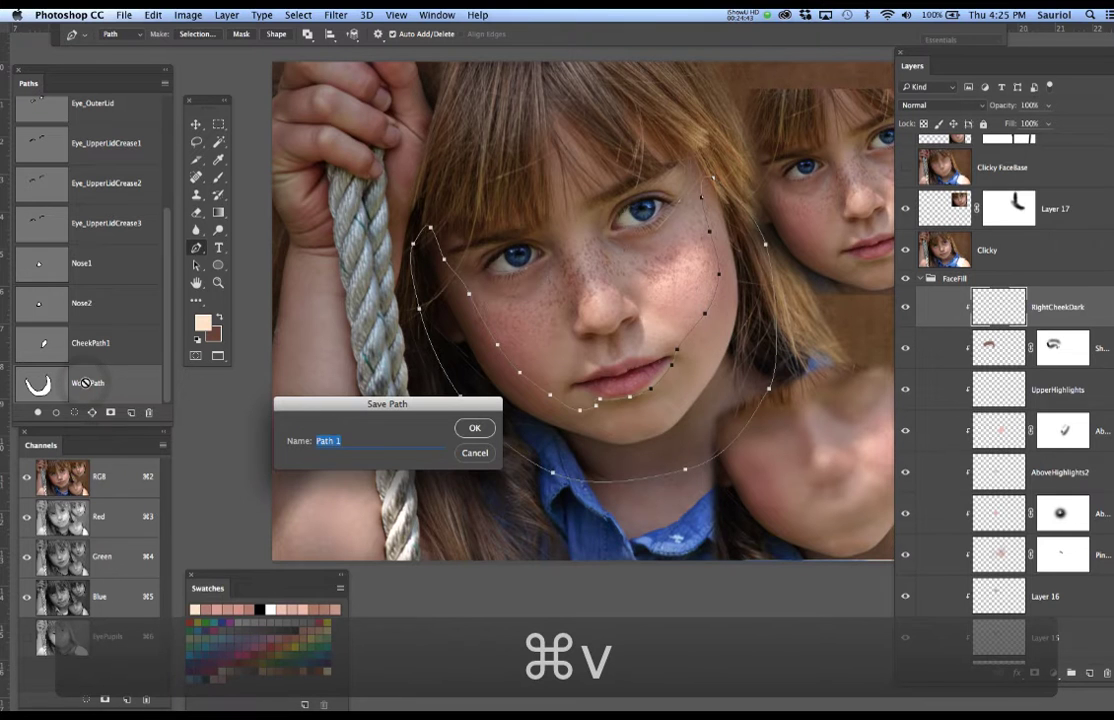
{"action": "left_click", "coordinate": [475, 429]}
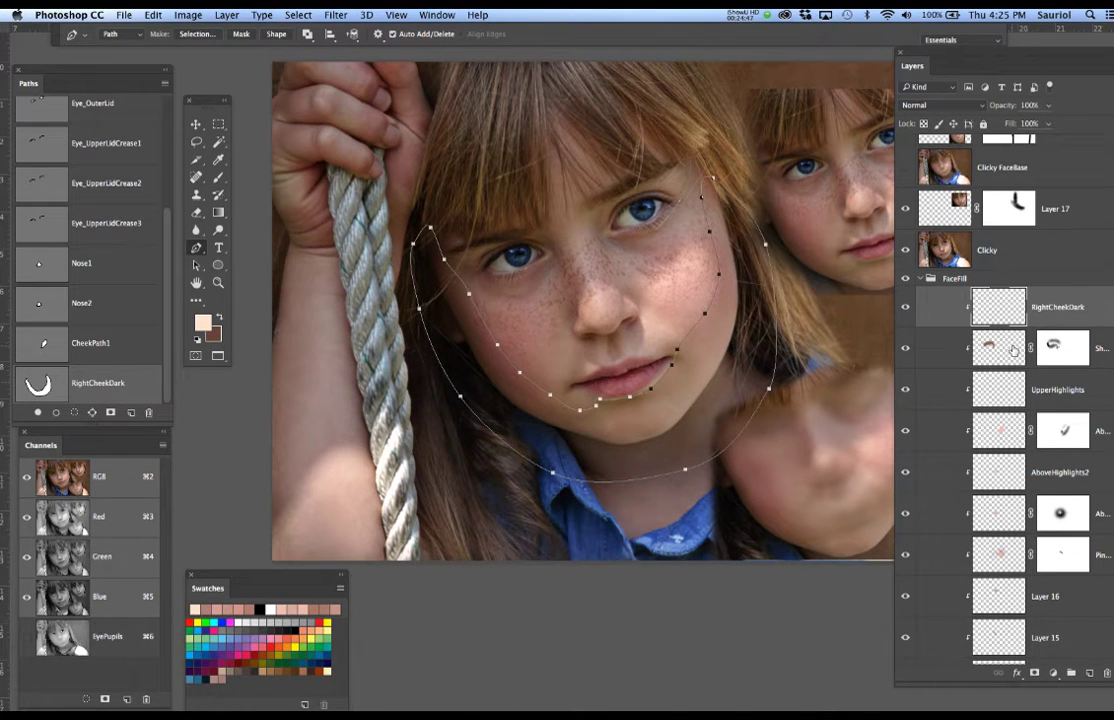
{"action": "key", "text": "super+s"}
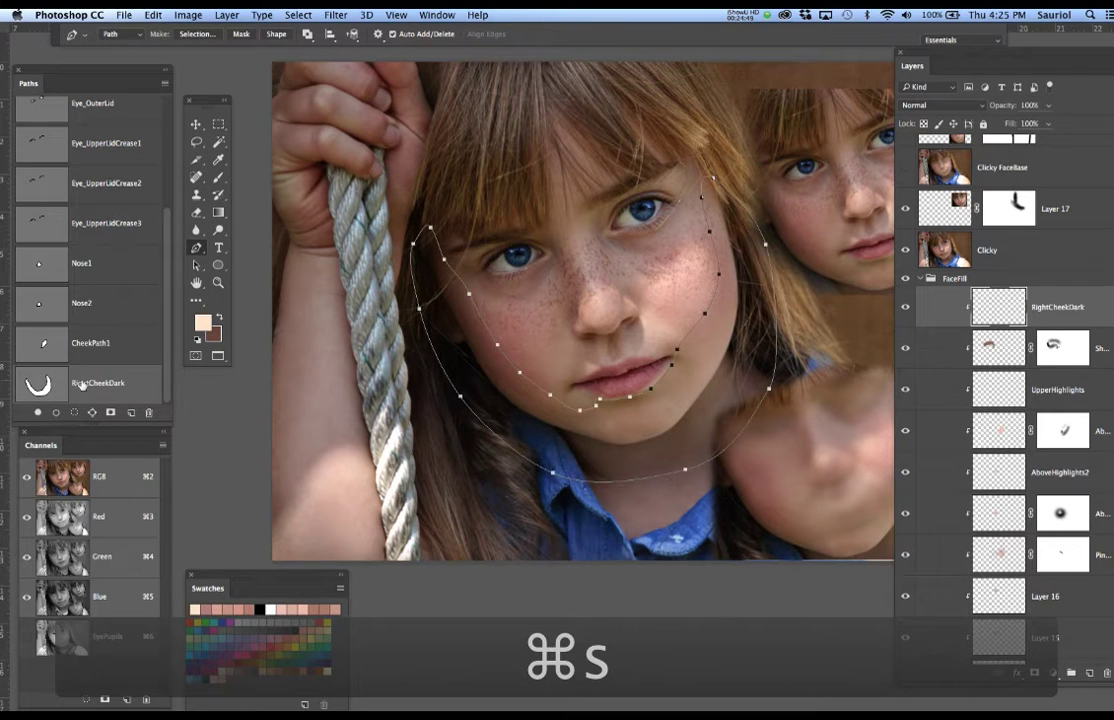
Load the RightCheekDark path as a selection and sample a dark brown from the shaded cheek for the Brush tool.
{"action": "left_click", "coordinate": [42, 383], "text": "super"}
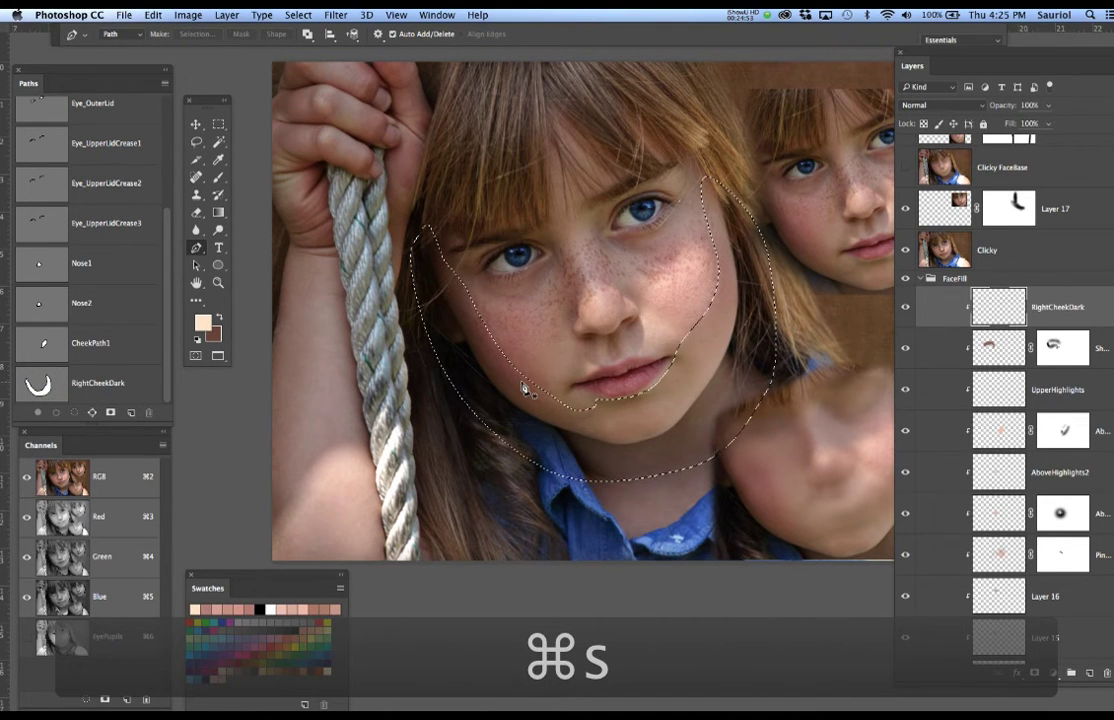
{"action": "key", "text": "b"}
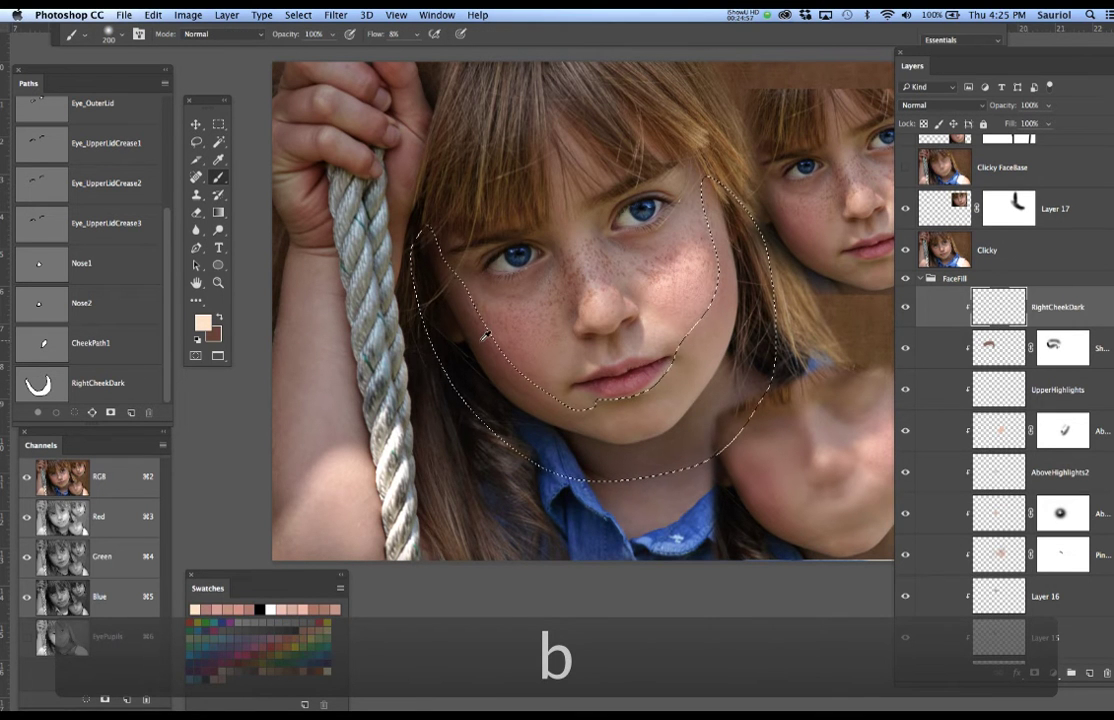
{"action": "left_click", "coordinate": [481, 344], "text": "alt"}
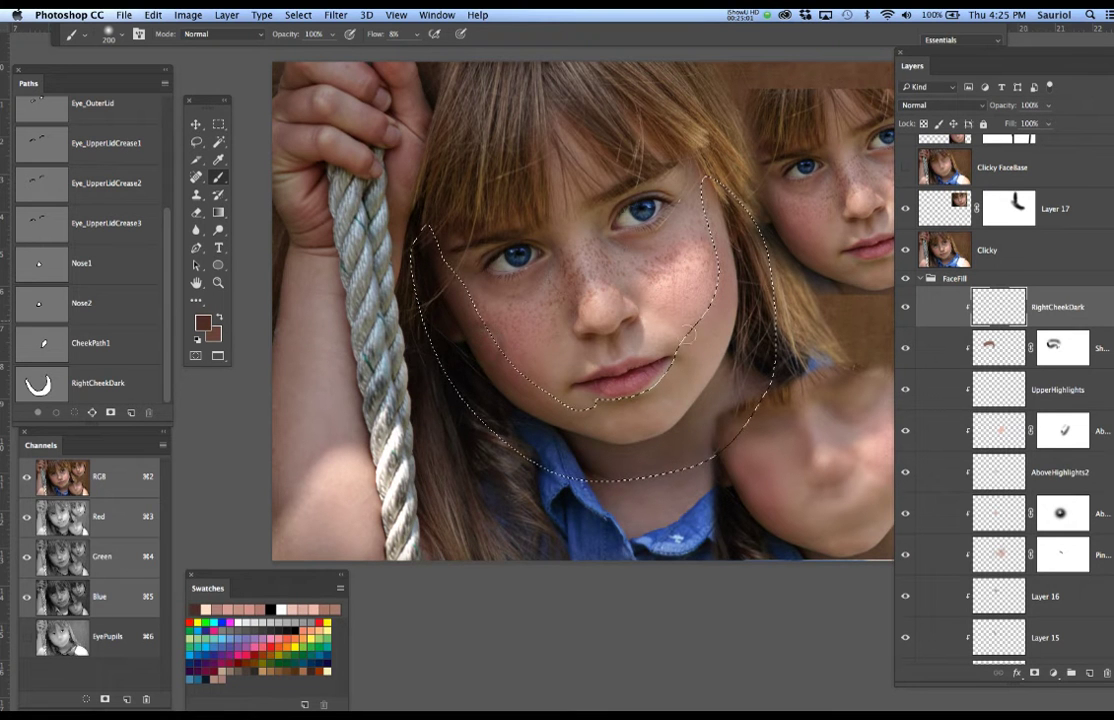
Hide the Clicky layer, fill the selection on the RightCheekDark layer with the sampled dark brown, and deselect.
{"action": "left_click", "coordinate": [905, 251]}
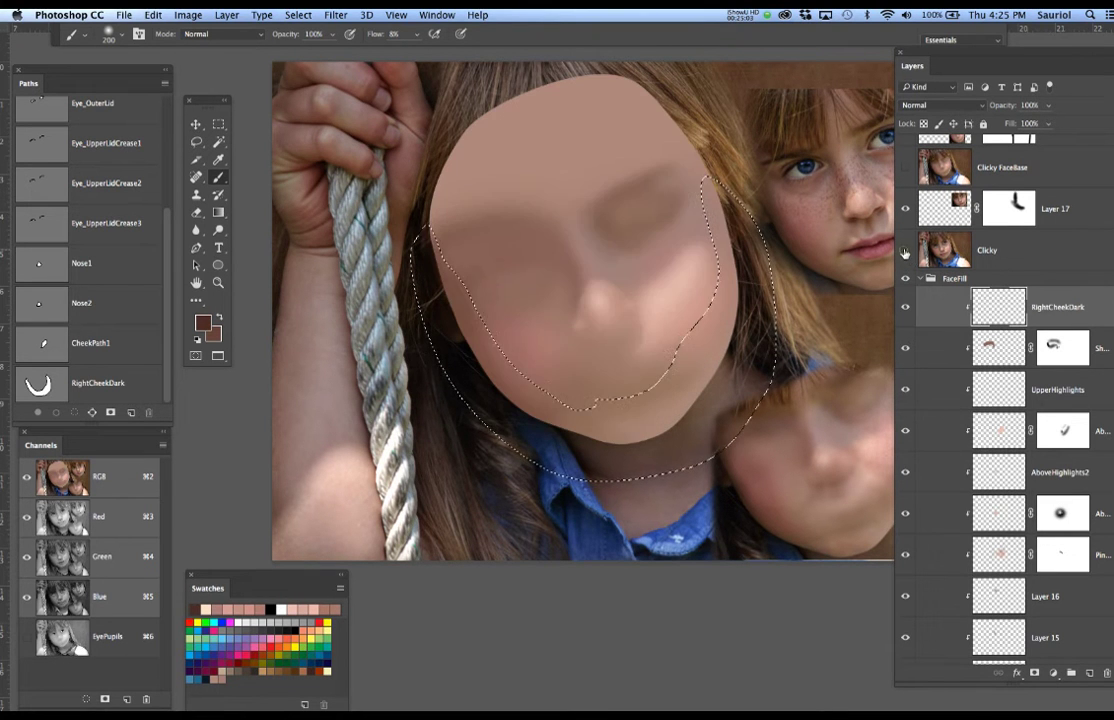
{"action": "key", "text": "alt+BackSpace"}
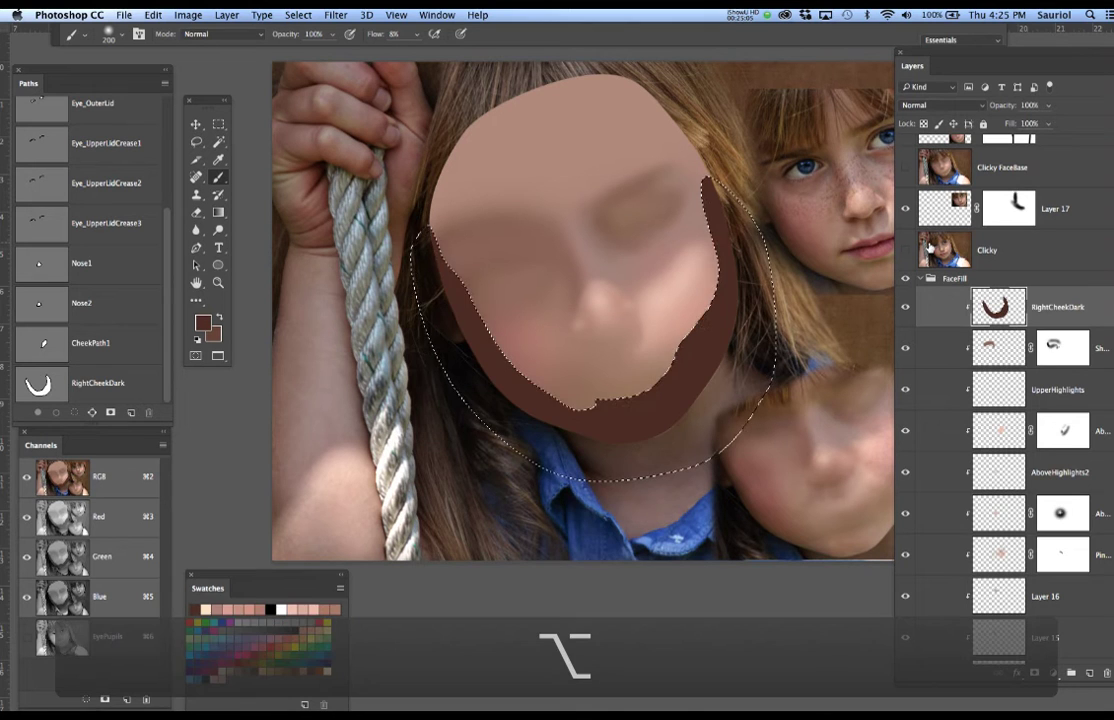
{"action": "key", "text": "super+d"}
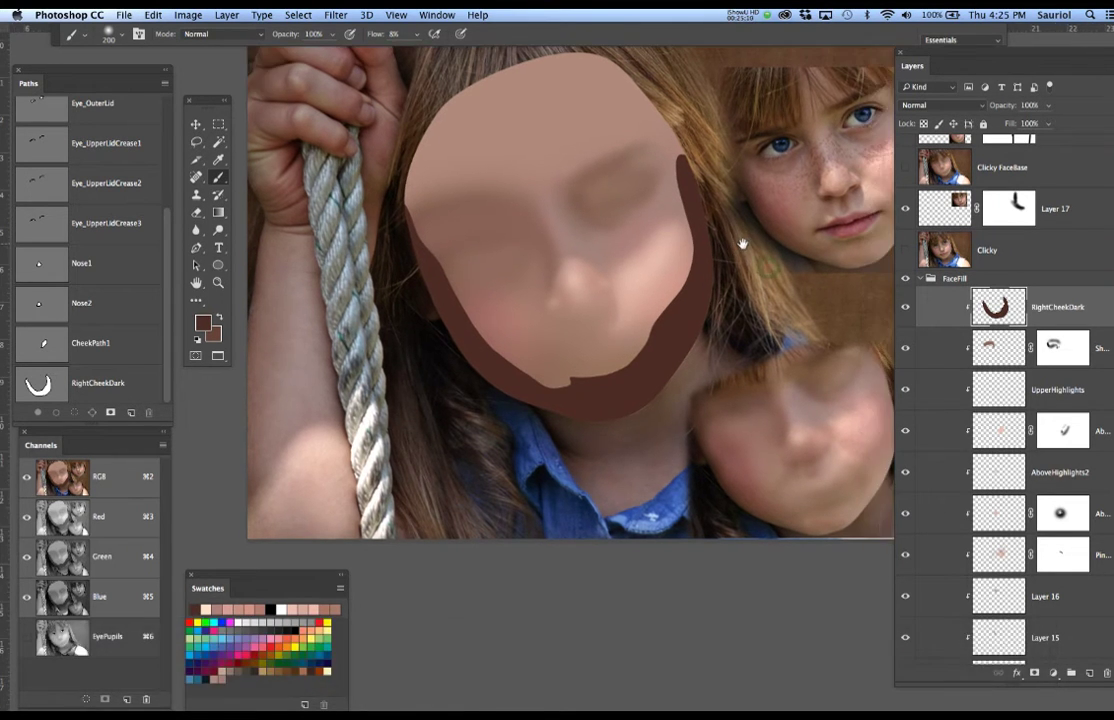
{"action": "left_click_drag", "start_coordinate": [753, 251], "coordinate": [735, 247]}
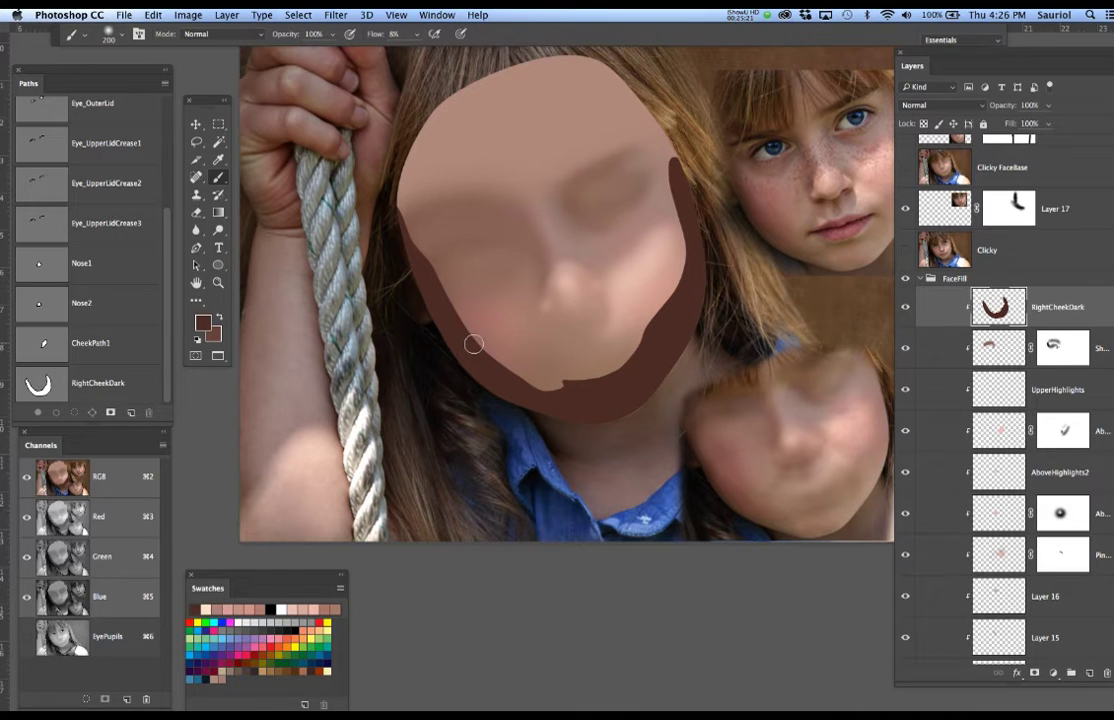
{"action": "key", "text": "super+d"}
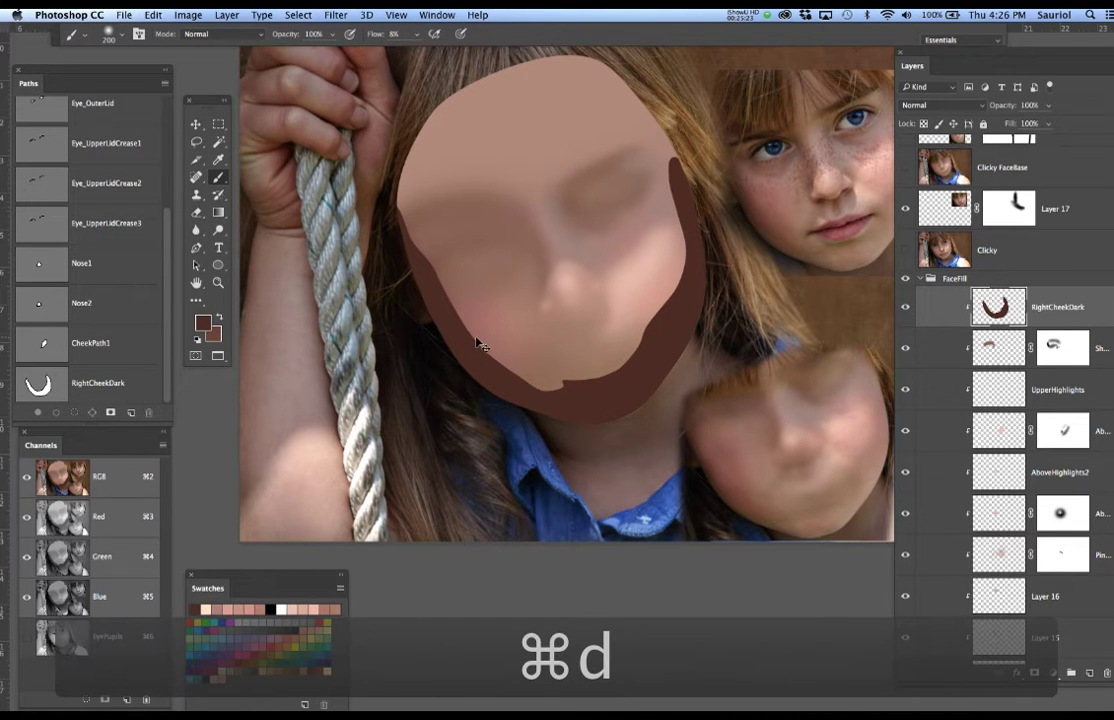
Apply a Gaussian Blur with a radius of 111.9 pixels to the dark brown shape on the RightCheekDark layer.
{"action": "left_click", "coordinate": [302, 15]}
{"action": "mouse_move", "coordinate": [336, 15]}
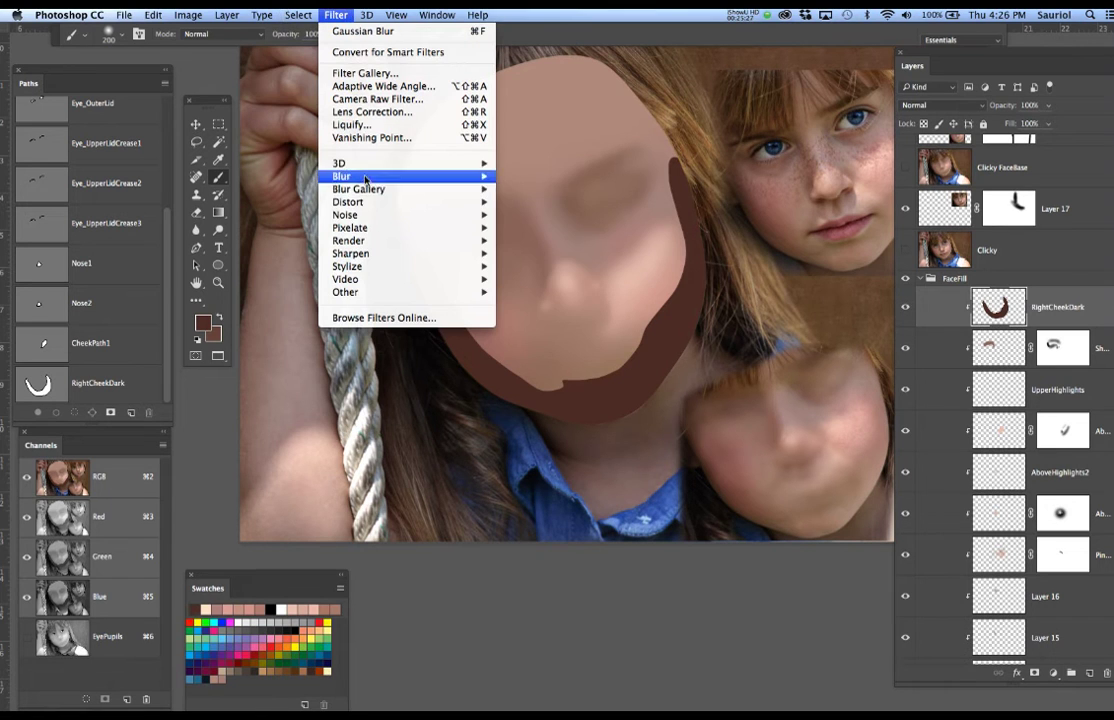
{"action": "mouse_move", "coordinate": [357, 182]}
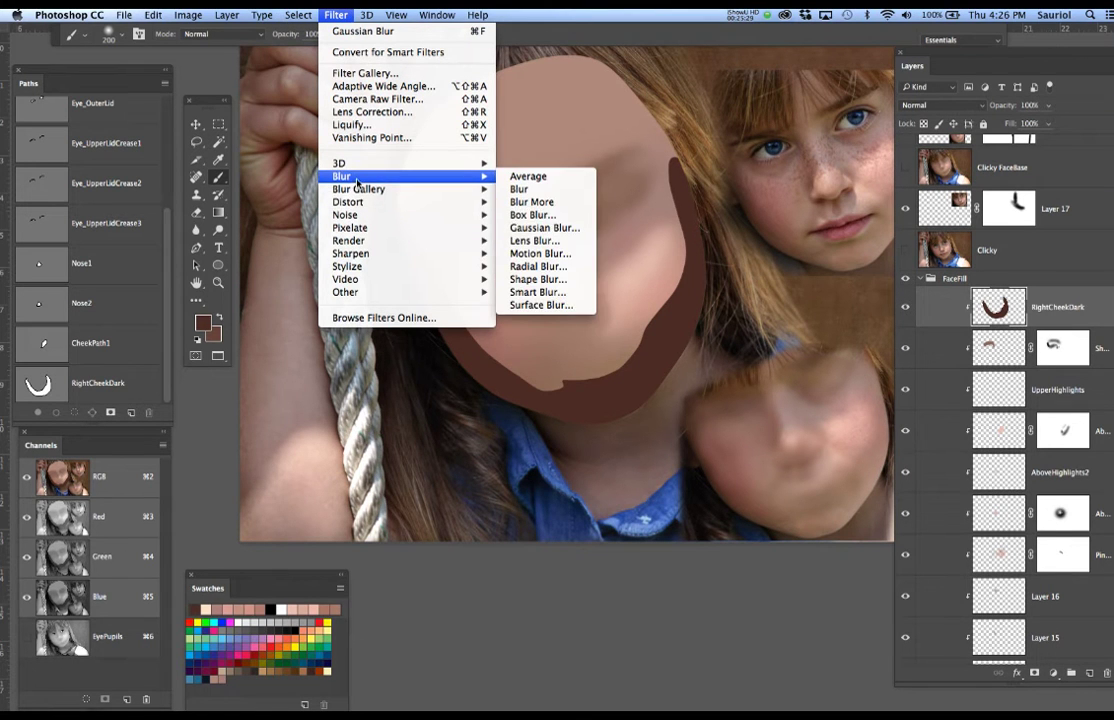
{"action": "left_click", "coordinate": [543, 228]}
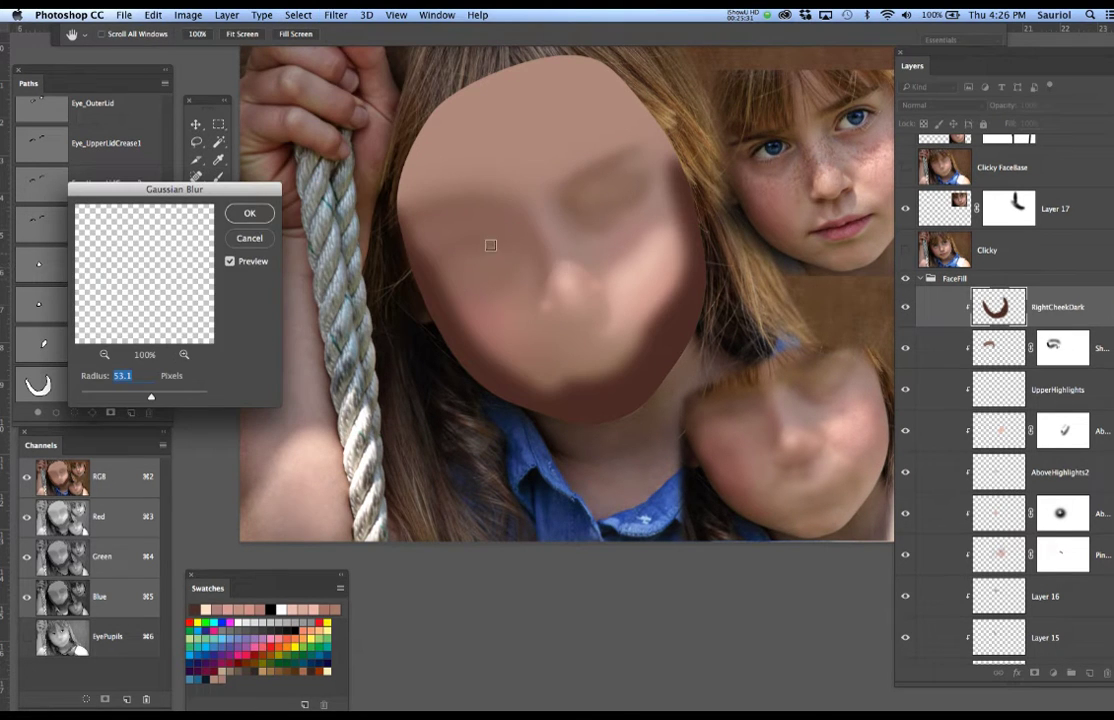
{"action": "left_click_drag", "start_coordinate": [208, 189], "coordinate": [300, 213]}
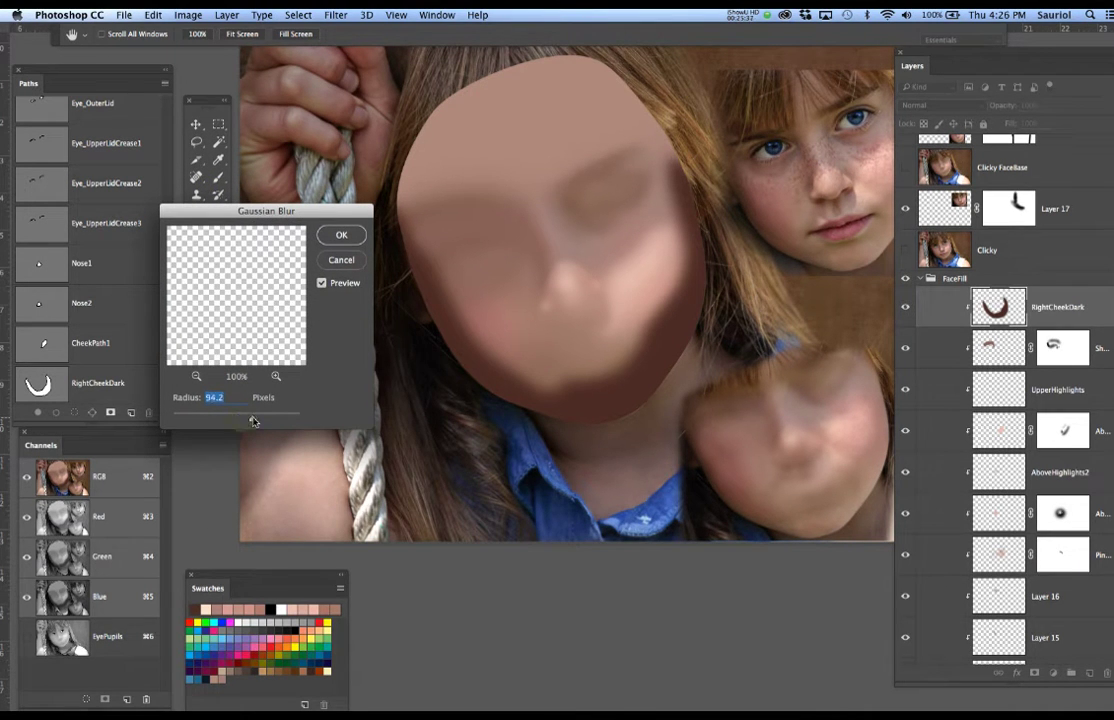
{"action": "left_click_drag", "start_coordinate": [254, 421], "coordinate": [257, 421]}
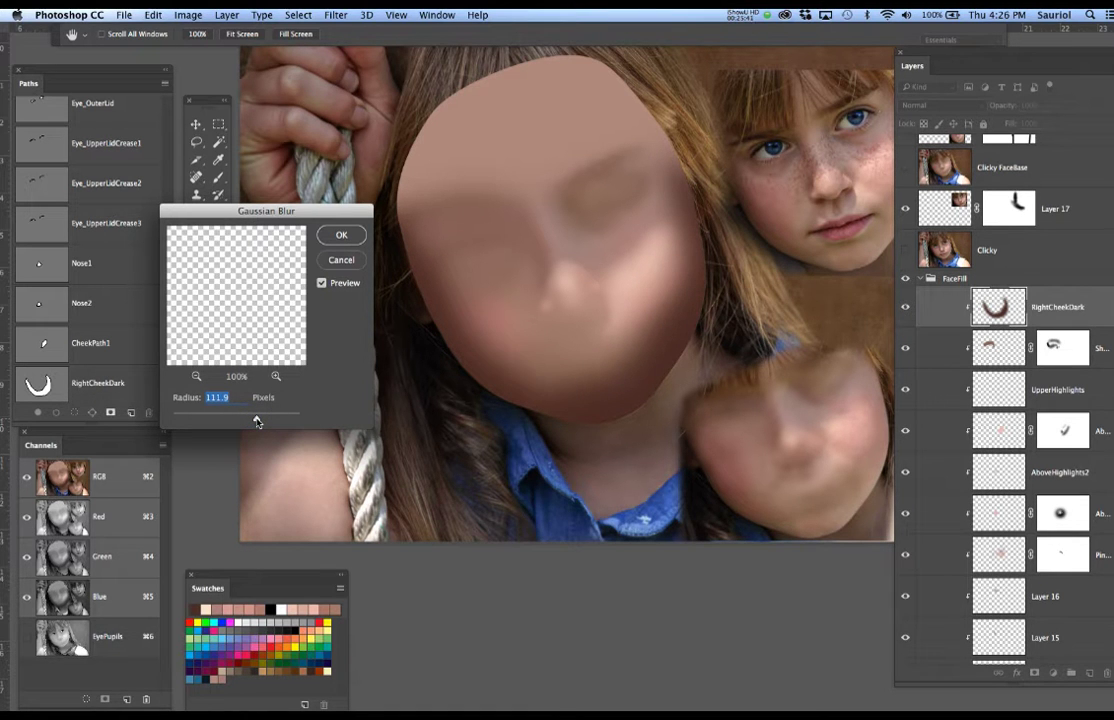
{"action": "left_click", "coordinate": [333, 244]}
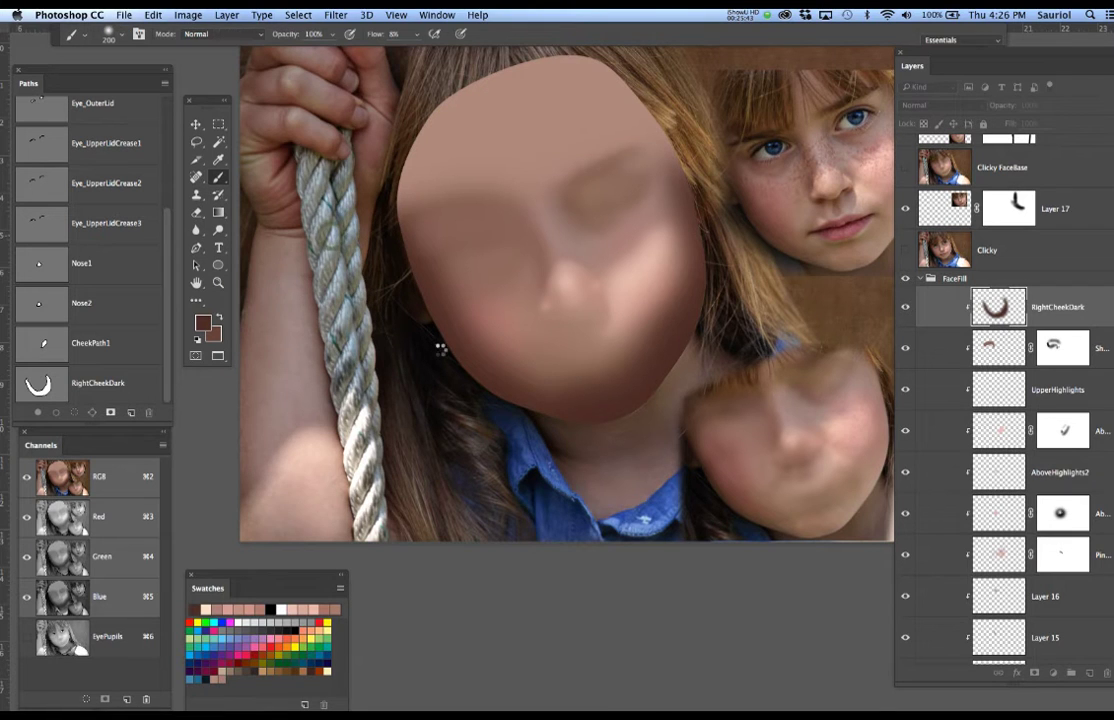
Switch to the Dodge tool and enlarge its brush to about 900 pixels.
{"action": "left_click_drag", "start_coordinate": [604, 367], "coordinate": [499, 370]}
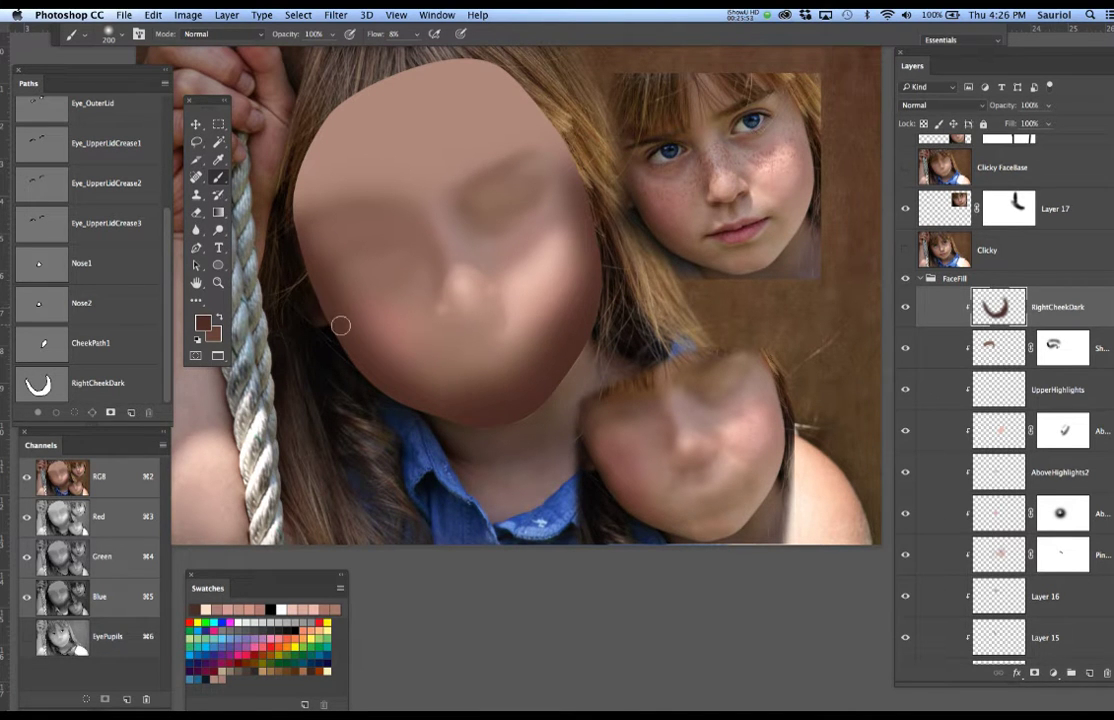
{"action": "key", "text": "o"}
{"action": "key", "text": "o"}
{"action": "key", "text": "o"}
{"action": "key", "text": "o"}
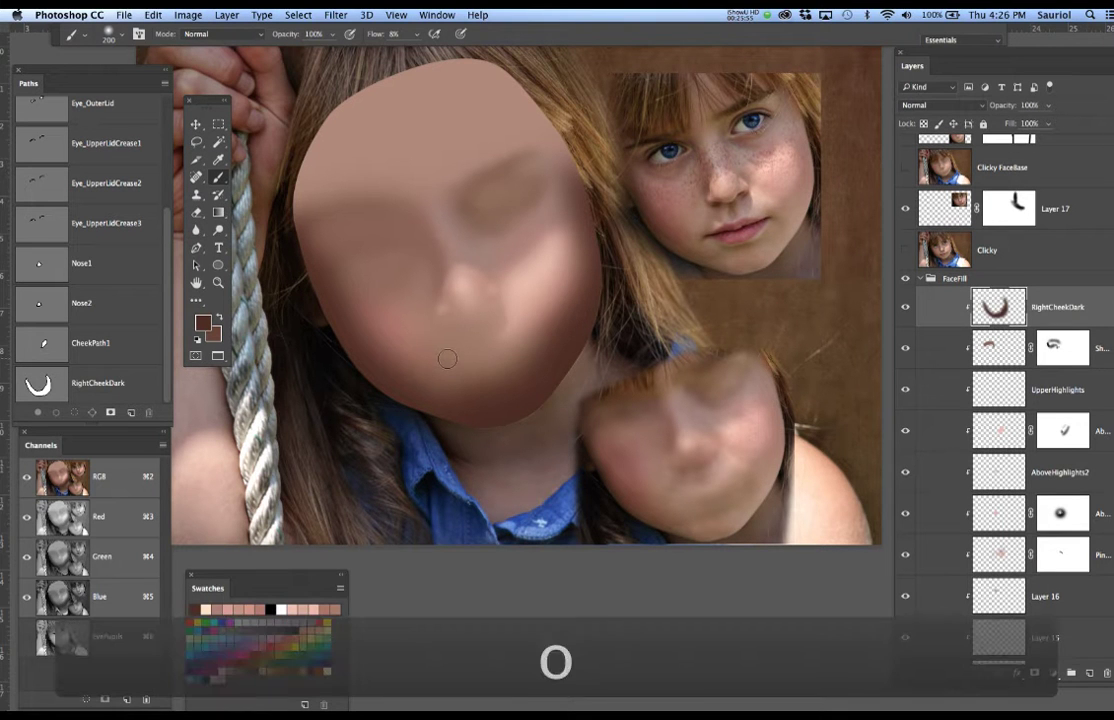
{"action": "key", "text": "bracketright"}
{"action": "key", "text": "bracketright"}
{"action": "key", "text": "bracketright"}
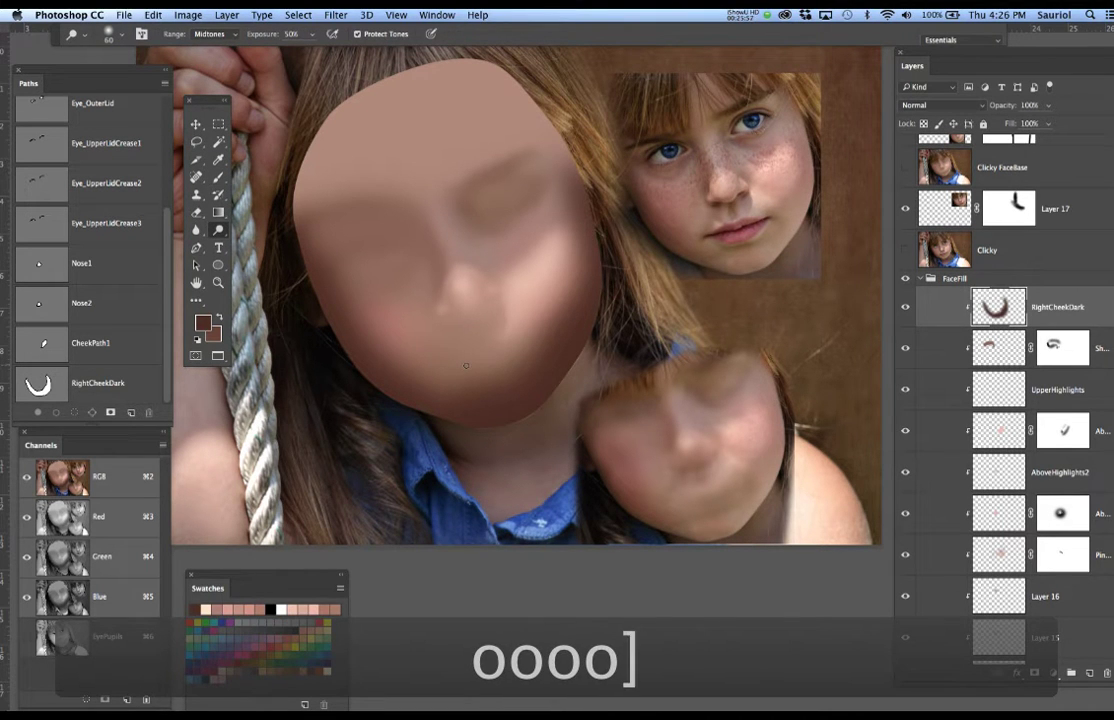
{"action": "key", "text": "bracketright"}
{"action": "key", "text": "bracketright"}
{"action": "key", "text": "bracketright"}
{"action": "key", "text": "bracketright"}
{"action": "key", "text": "bracketright"}
{"action": "key", "text": "bracketright"}
{"action": "key", "text": "bracketright"}
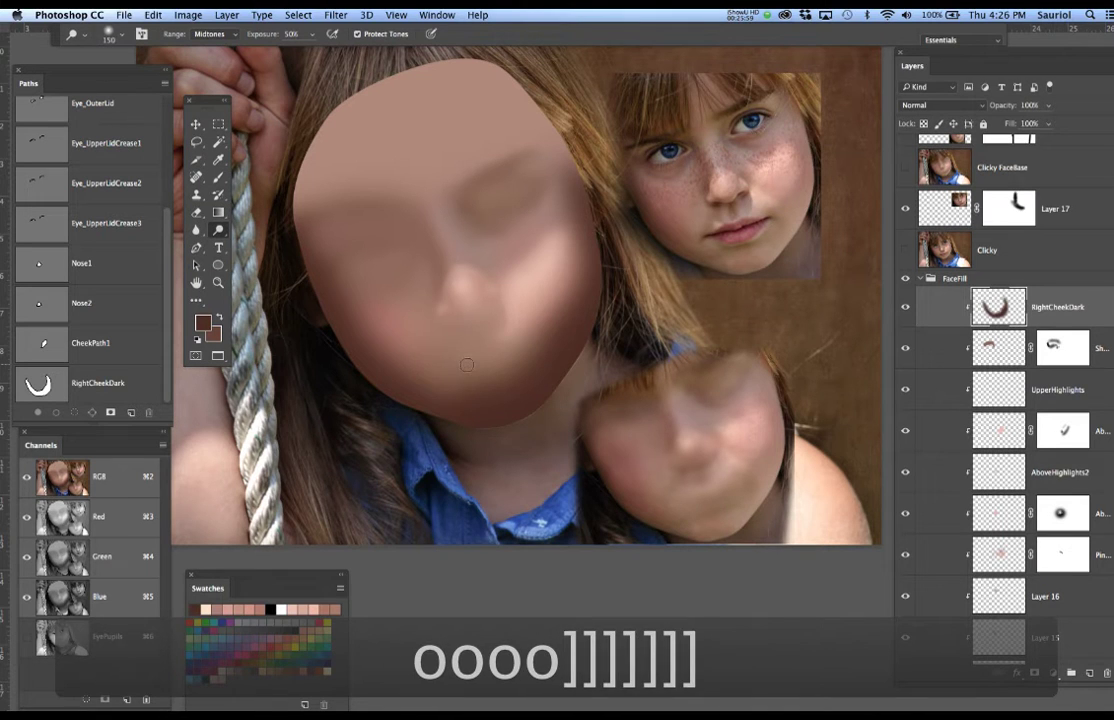
{"action": "key", "text": "bracketright"}
{"action": "key", "text": "bracketright"}
{"action": "key", "text": "bracketright"}
{"action": "key", "text": "bracketright"}
{"action": "key", "text": "bracketright"}
{"action": "key", "text": "bracketright"}
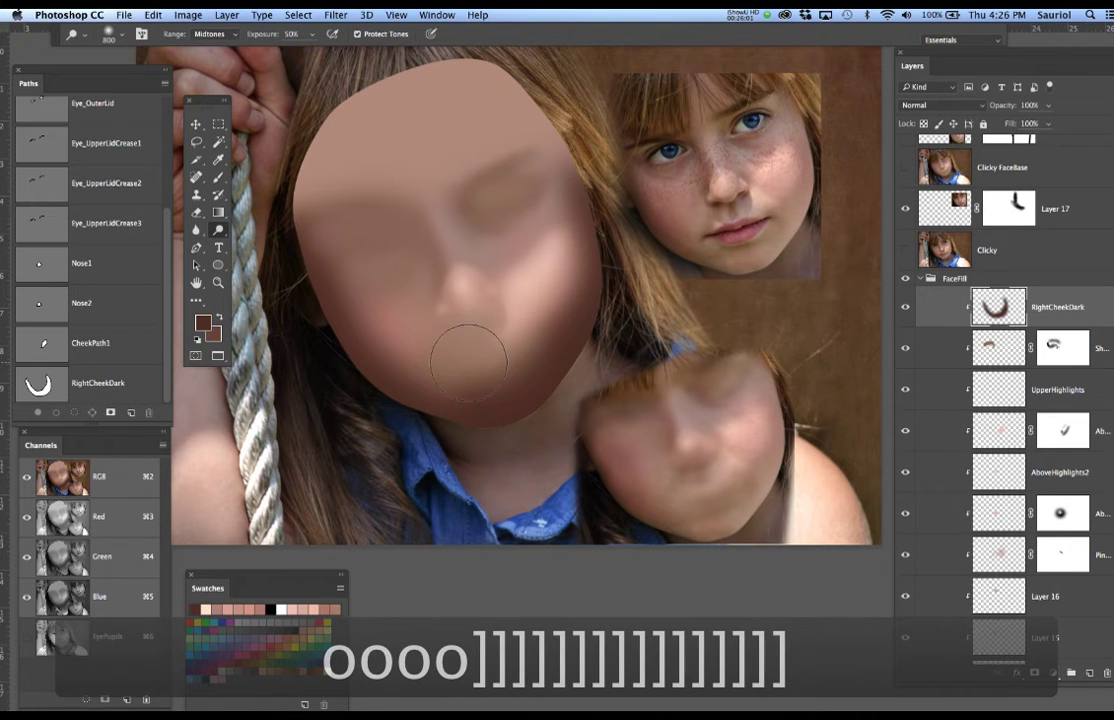
Add a layer mask to the RightCheekDark layer, toggle the shading layer beneath it for comparison, and select the new mask.
{"action": "left_click", "coordinate": [1035, 674]}
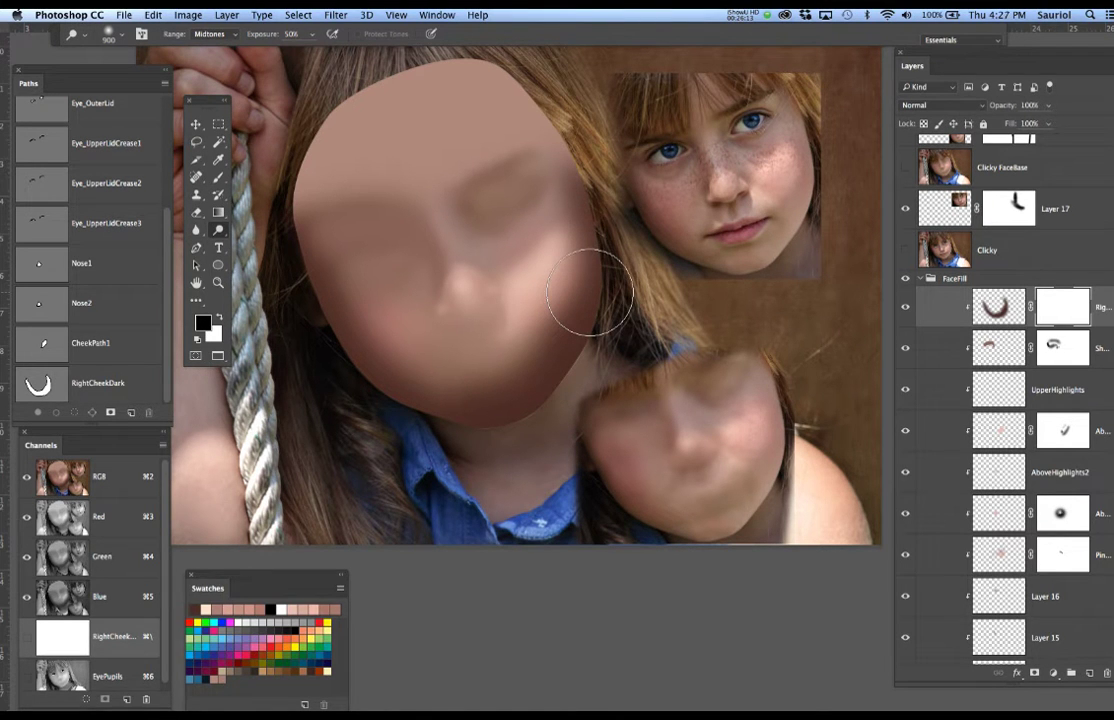
{"action": "key", "text": "super+d"}
{"action": "left_click", "coordinate": [906, 347]}
{"action": "left_click", "coordinate": [906, 347]}
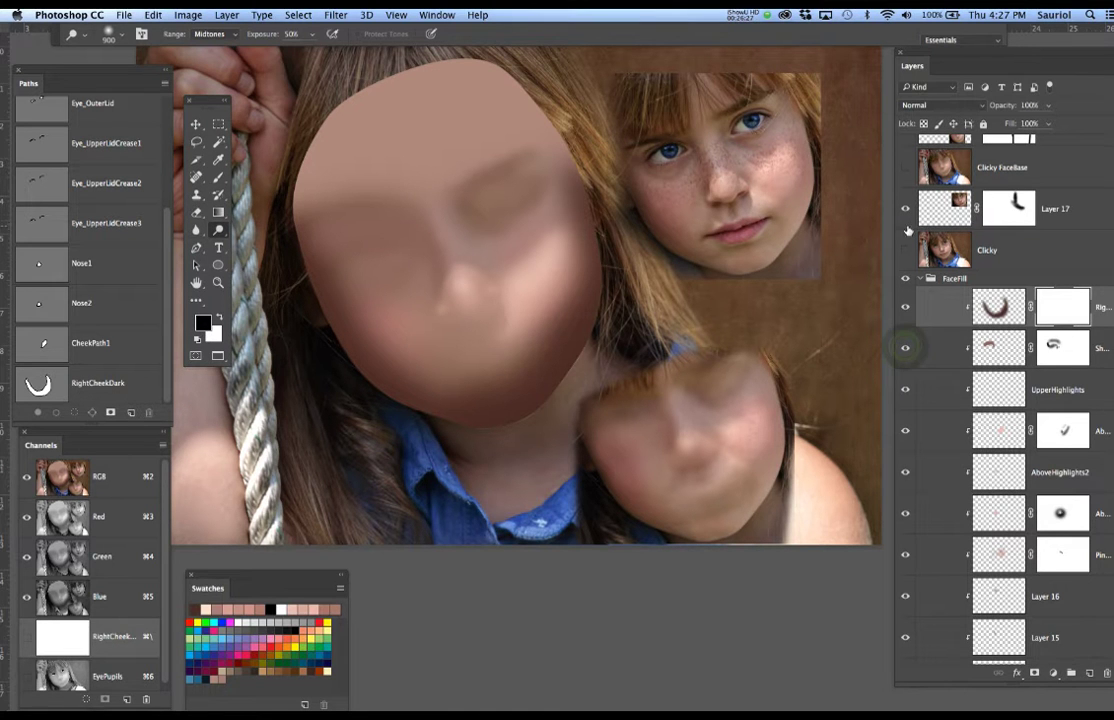
{"action": "left_click", "coordinate": [1060, 304]}
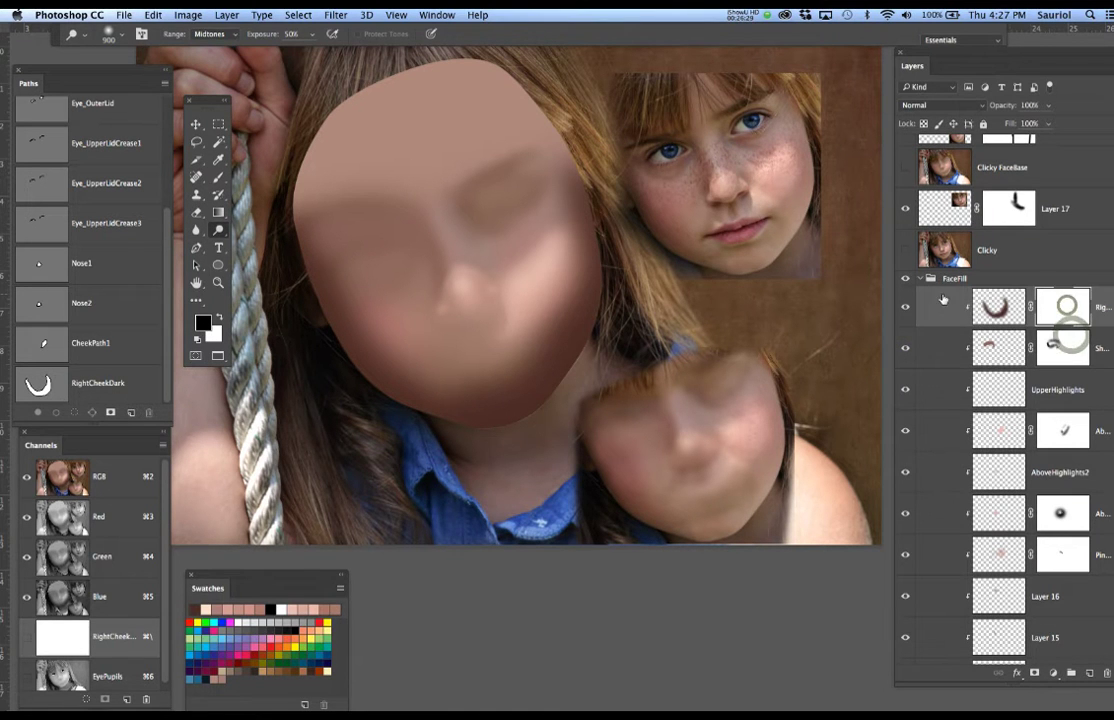
Save the document, switch to the Brush tool and enlarge the brush to 900 pixels.
{"action": "key", "text": "super+s"}
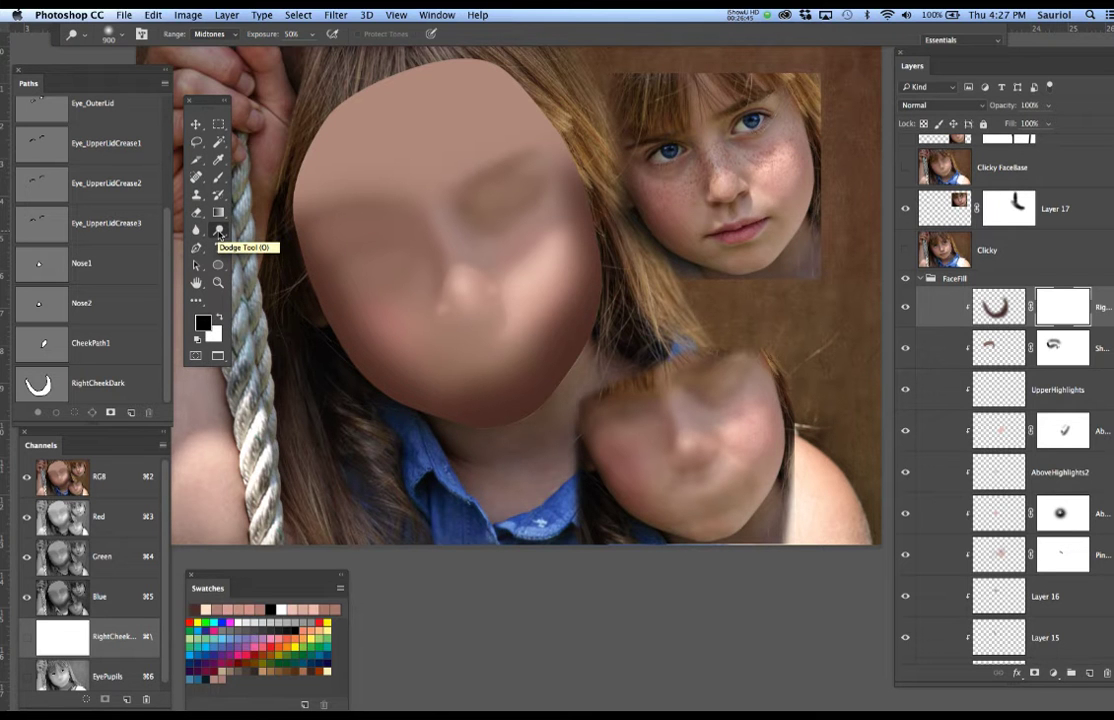
{"action": "key", "text": "b"}
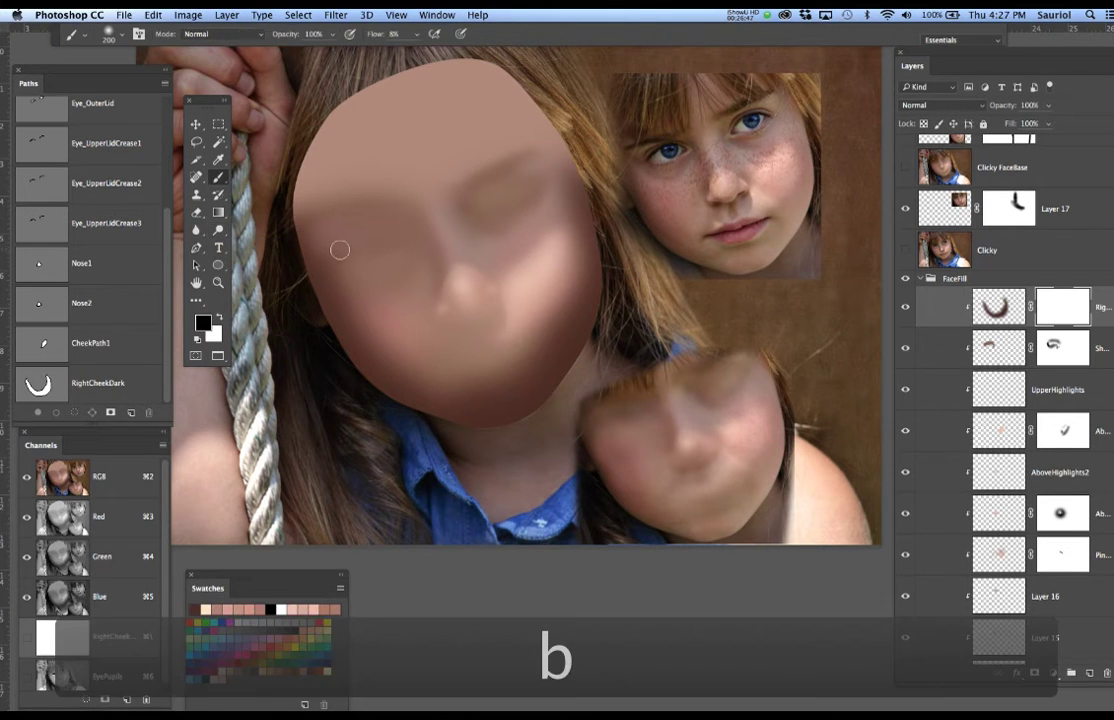
{"action": "key", "text": "bracketright"}
{"action": "key", "text": "bracketright"}
{"action": "key", "text": "bracketright"}
{"action": "key", "text": "bracketright"}
{"action": "key", "text": "bracketright"}
{"action": "key", "text": "bracketright"}
{"action": "key", "text": "bracketright"}
{"action": "key", "text": "bracketright"}
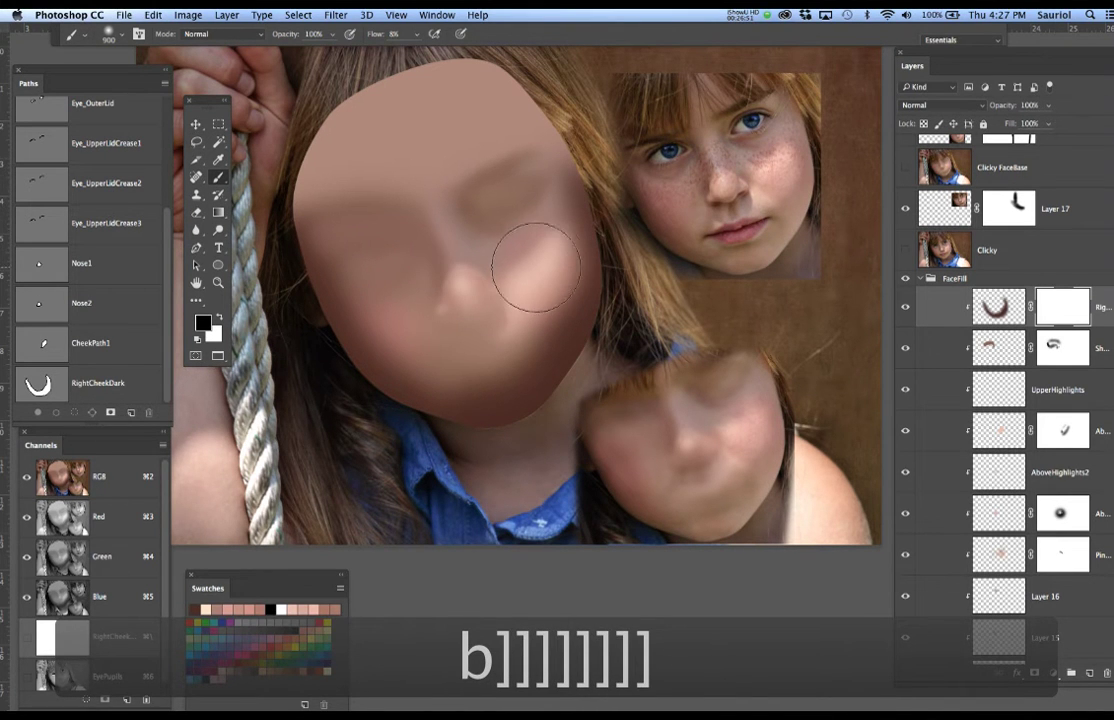
Paint black on the RightCheekDark mask along the cheek farther from the rope, redoing the first stroke and toggling the layer for comparison.
{"action": "mouse_move", "coordinate": [577, 179]}
{"action": "left_mouse_down"}
{"action": "mouse_move", "coordinate": [536, 385]}
{"action": "mouse_move", "coordinate": [582, 302]}
{"action": "mouse_move", "coordinate": [589, 308]}
{"action": "mouse_move", "coordinate": [576, 308]}
{"action": "mouse_move", "coordinate": [582, 290]}
{"action": "mouse_move", "coordinate": [571, 355]}
{"action": "left_mouse_up"}
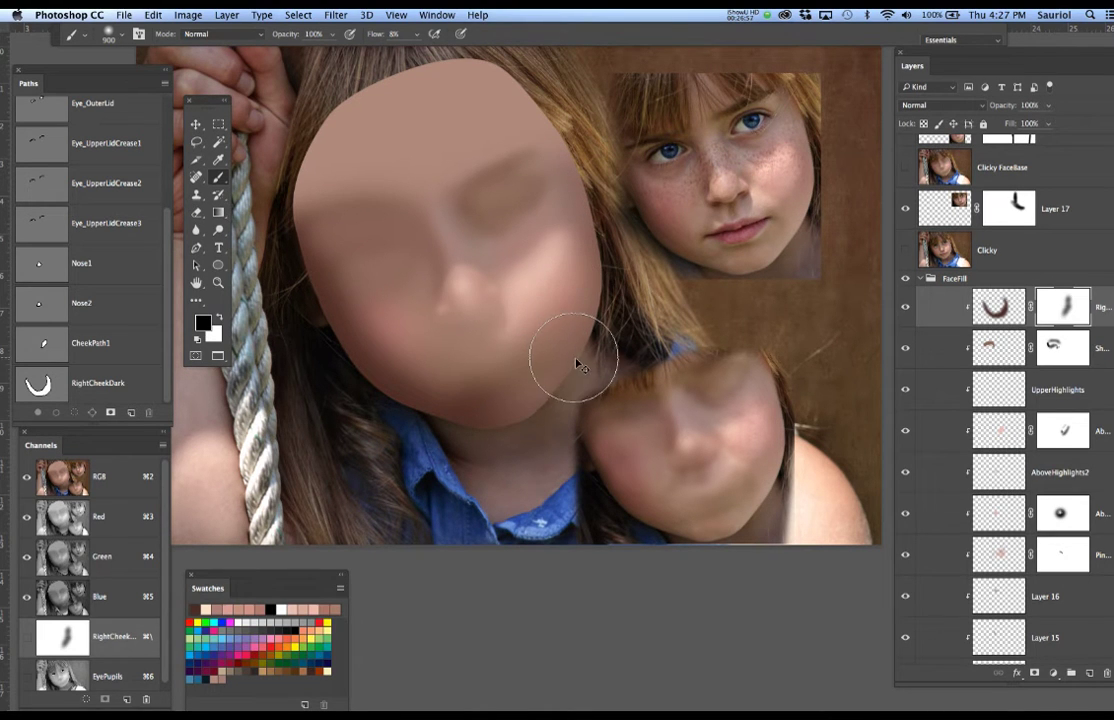
{"action": "key", "text": "super+z"}
{"action": "mouse_move", "coordinate": [558, 161]}
{"action": "left_mouse_down"}
{"action": "mouse_move", "coordinate": [578, 234]}
{"action": "mouse_move", "coordinate": [577, 157]}
{"action": "mouse_move", "coordinate": [613, 263]}
{"action": "left_mouse_up"}
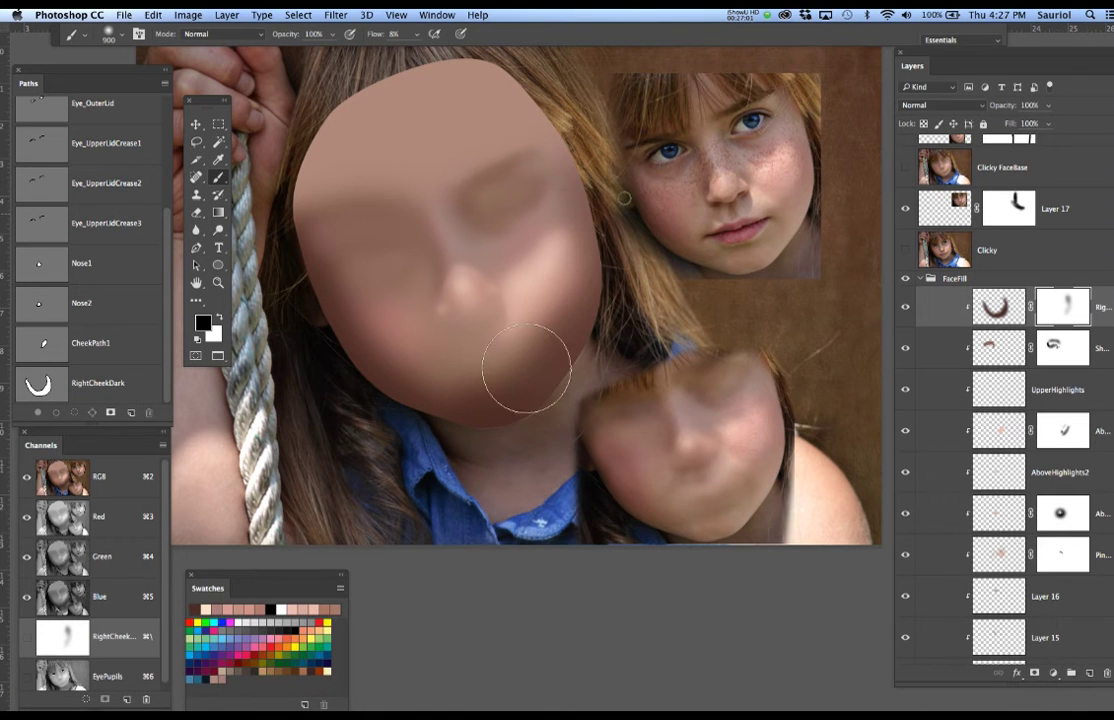
{"action": "mouse_move", "coordinate": [567, 279]}
{"action": "left_mouse_down"}
{"action": "mouse_move", "coordinate": [554, 350]}
{"action": "mouse_move", "coordinate": [520, 423]}
{"action": "mouse_move", "coordinate": [576, 310]}
{"action": "mouse_move", "coordinate": [560, 372]}
{"action": "left_mouse_up"}
{"action": "left_click", "coordinate": [907, 312]}
{"action": "left_click", "coordinate": [907, 312]}
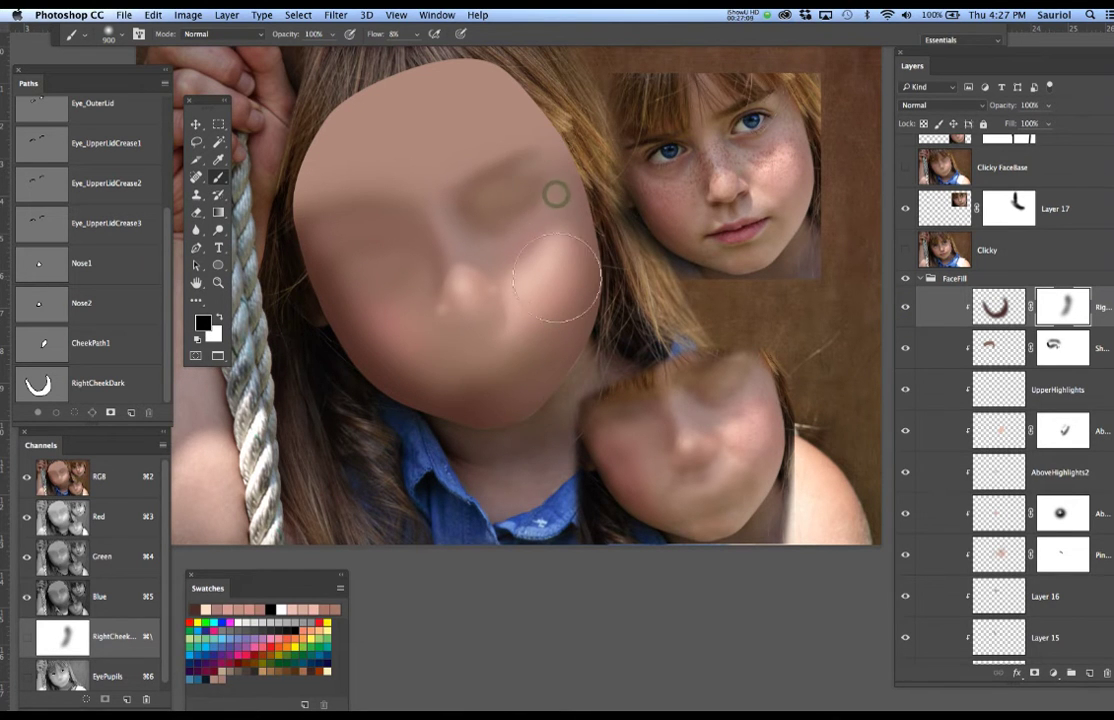
Paint black on the RightCheekDark mask along the chin and jaw to soften the dark shading.
{"action": "left_click", "coordinate": [450, 388]}
{"action": "left_click", "coordinate": [418, 386]}
{"action": "mouse_move", "coordinate": [410, 380]}
{"action": "left_mouse_down"}
{"action": "mouse_move", "coordinate": [457, 398]}
{"action": "mouse_move", "coordinate": [443, 400]}
{"action": "left_mouse_up"}
{"action": "mouse_move", "coordinate": [527, 390]}
{"action": "left_mouse_down"}
{"action": "mouse_move", "coordinate": [480, 414]}
{"action": "mouse_move", "coordinate": [423, 386]}
{"action": "mouse_move", "coordinate": [385, 336]}
{"action": "left_mouse_up"}
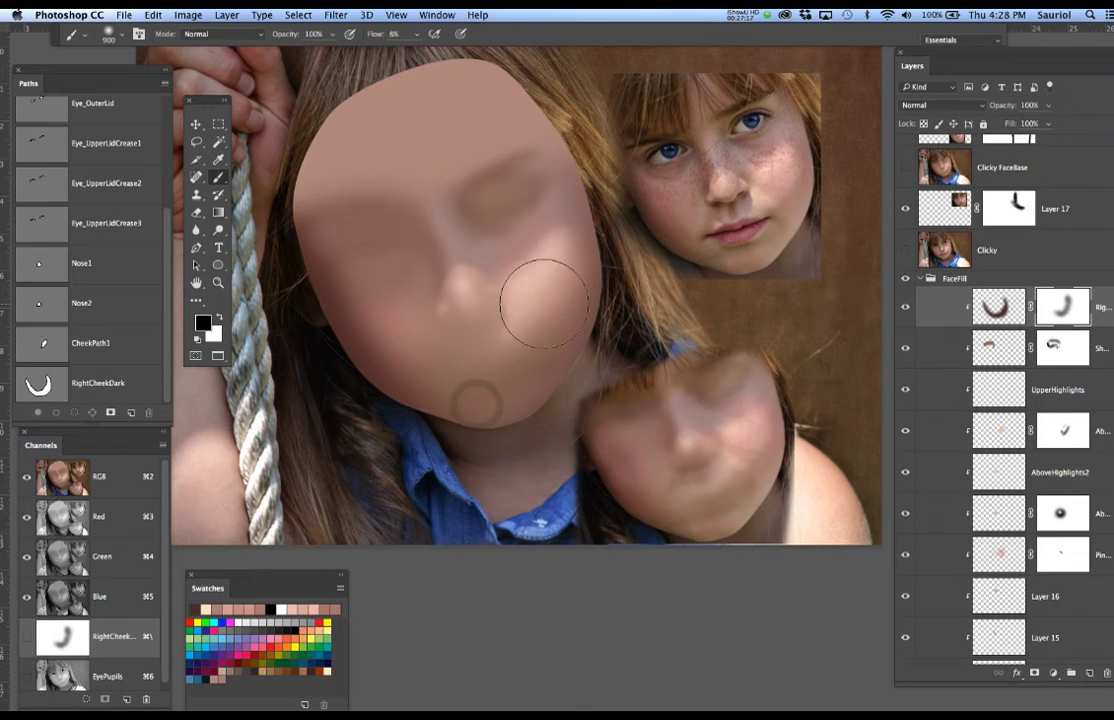
Reduce the brush to 600 pixels and toggle the Clicky photo layer to compare the painted shading with it.
{"action": "key", "text": "bracketleft"}
{"action": "key", "text": "bracketleft"}
{"action": "key", "text": "bracketleft"}
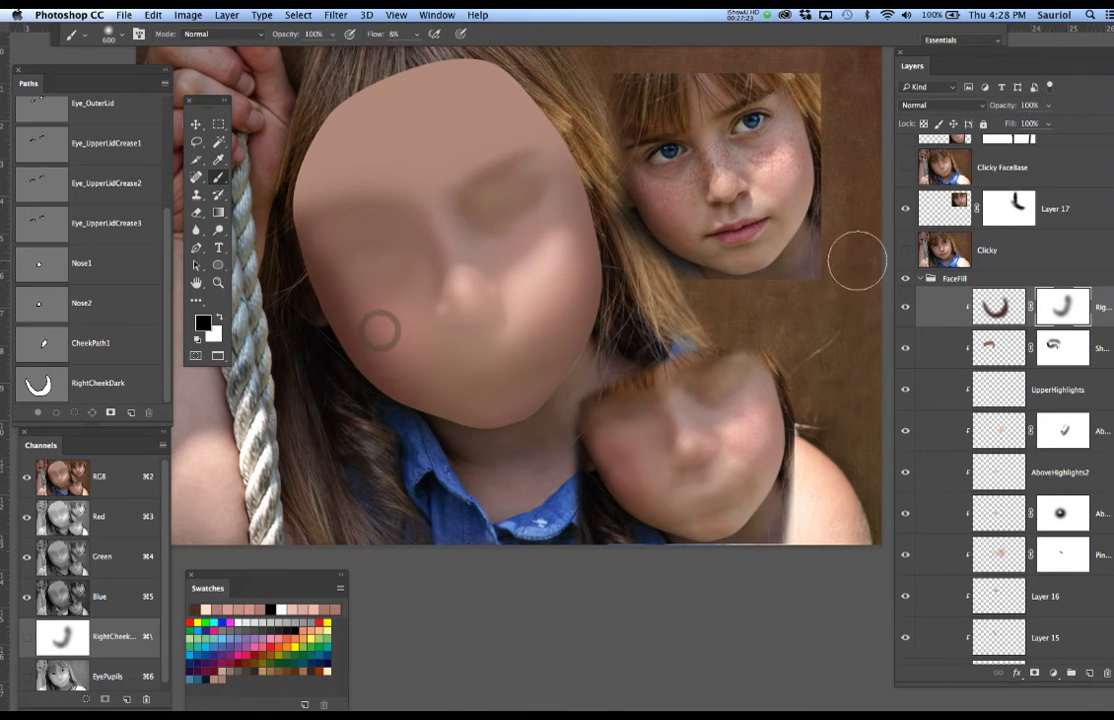
{"action": "left_click", "coordinate": [904, 250]}
{"action": "left_click", "coordinate": [904, 250]}
{"action": "left_click", "coordinate": [904, 250]}
{"action": "left_click", "coordinate": [904, 250]}
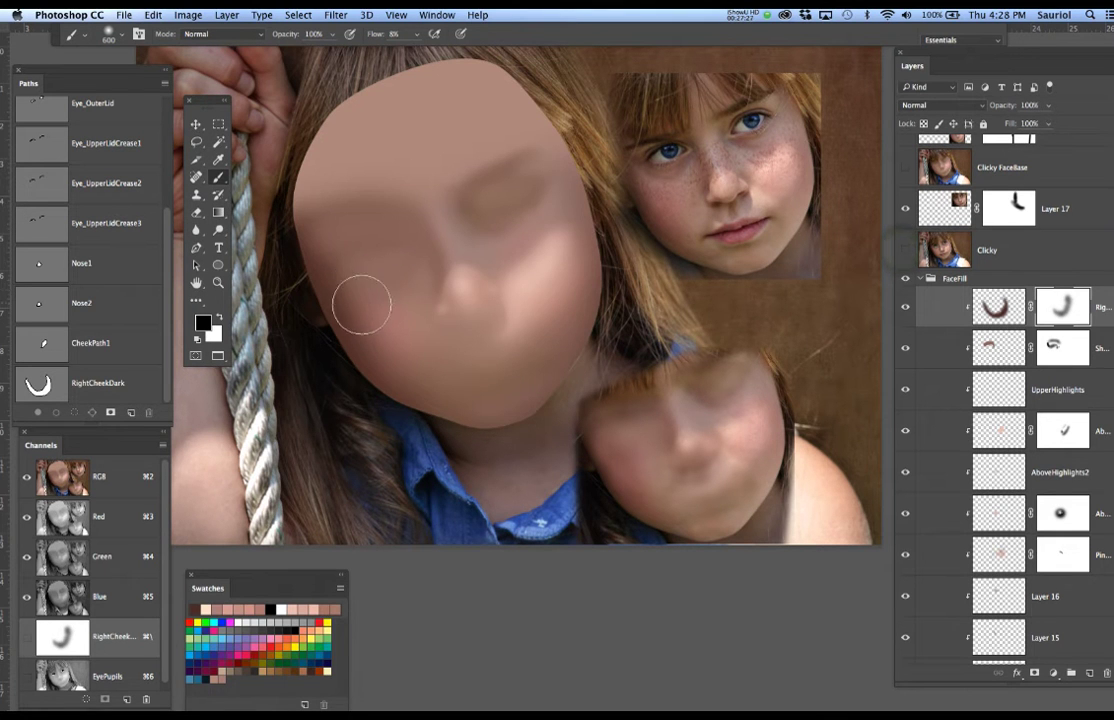
Mask more of the dark shading on the rope-side cheek with a 400-pixel brush, and set the brush to 500 pixels.
{"action": "key", "text": "bracketleft"}
{"action": "key", "text": "bracketleft"}
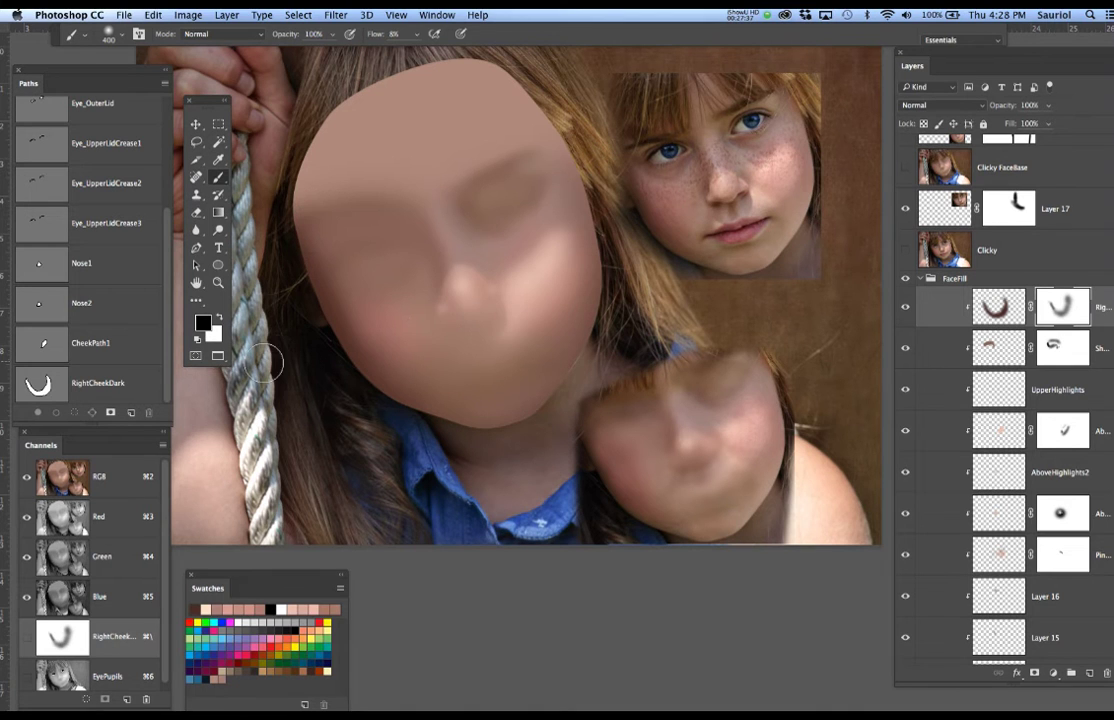
{"action": "key", "text": "bracketright"}
Toggle the Clicky photo layer on and off to compare its cheek and jaw shading with the painted face.
{"action": "left_click", "coordinate": [904, 251]}
{"action": "left_click", "coordinate": [904, 251]}
{"action": "left_click", "coordinate": [904, 251]}
{"action": "left_click", "coordinate": [904, 251]}
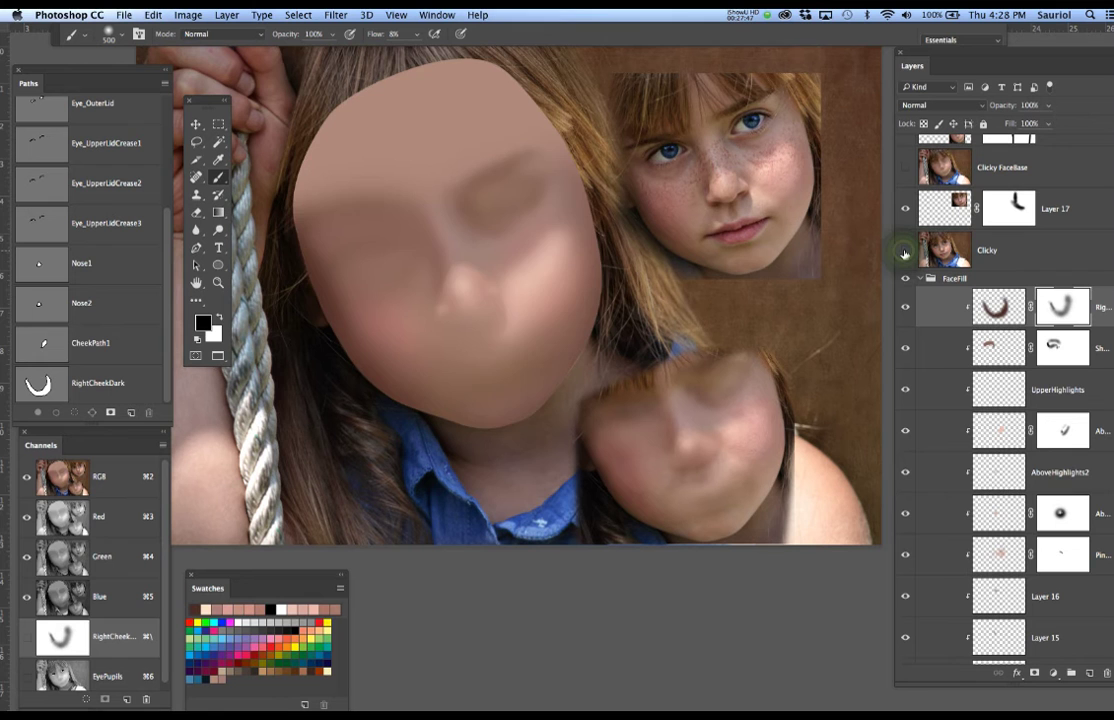
{"action": "left_click", "coordinate": [904, 252]}
{"action": "left_click", "coordinate": [904, 252]}
{"action": "left_click", "coordinate": [904, 253]}
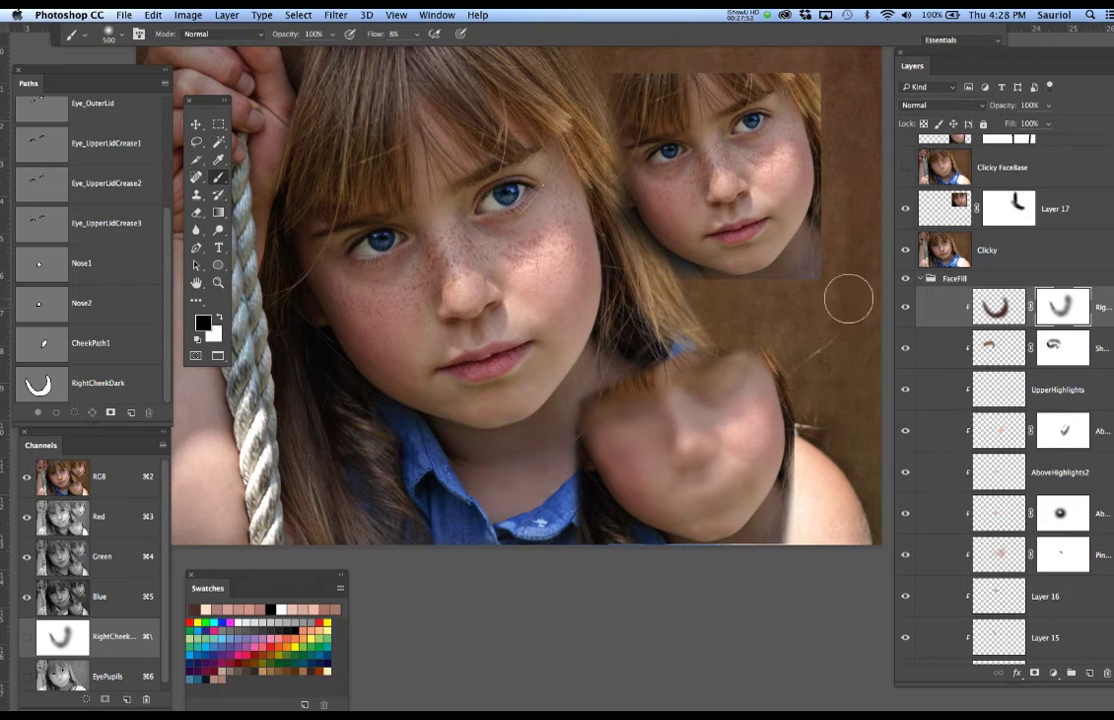
{"action": "left_click", "coordinate": [906, 252]}
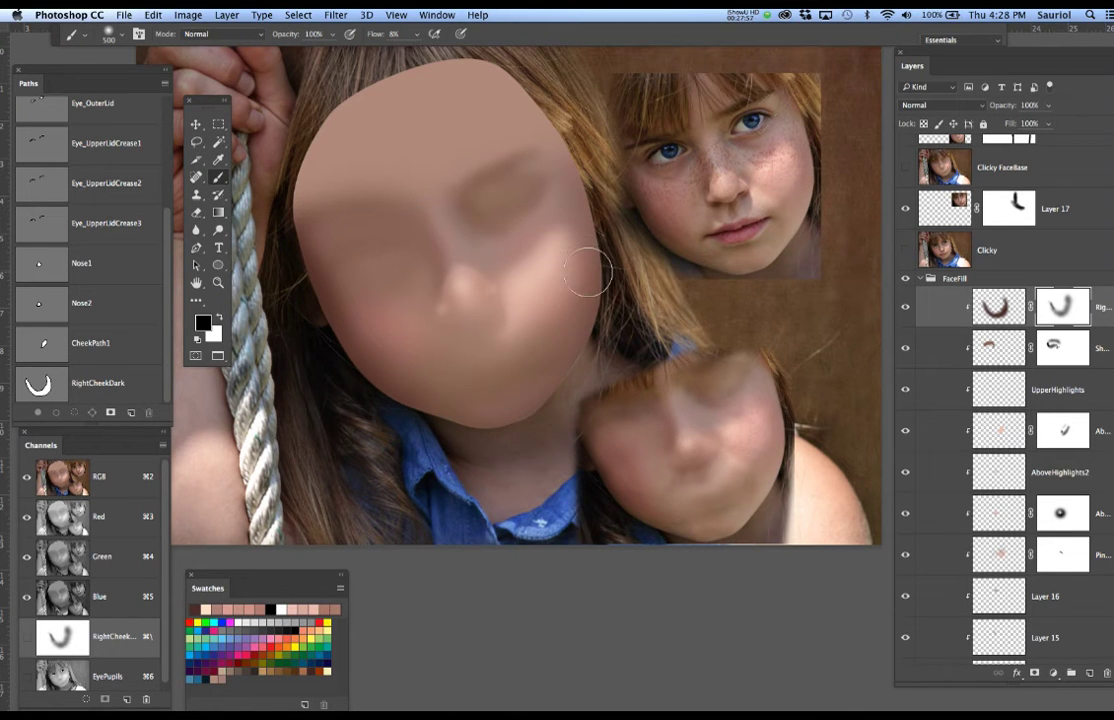
Refine the RightCheekDark mask around the cheeks and jaw with a 700-pixel brush, and reduce the brush to 400 pixels.
{"action": "key", "text": "bracketright"}
{"action": "key", "text": "bracketright"}
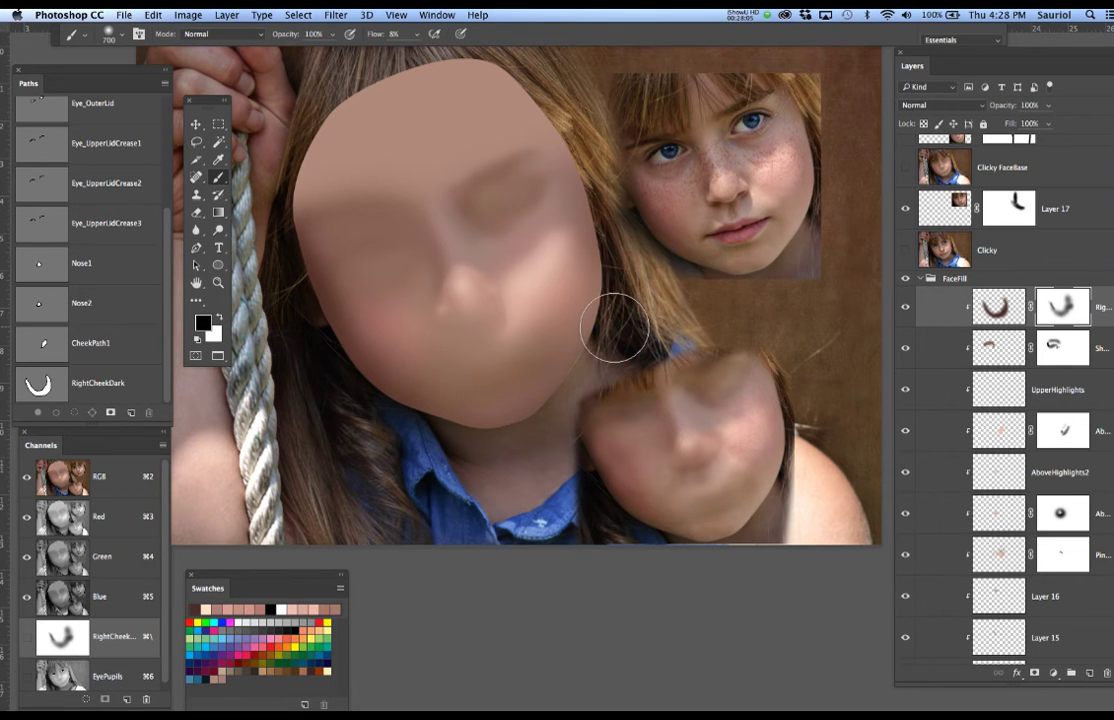
{"action": "key", "text": "bracketleft"}
{"action": "key", "text": "bracketleft"}
{"action": "key", "text": "bracketleft"}
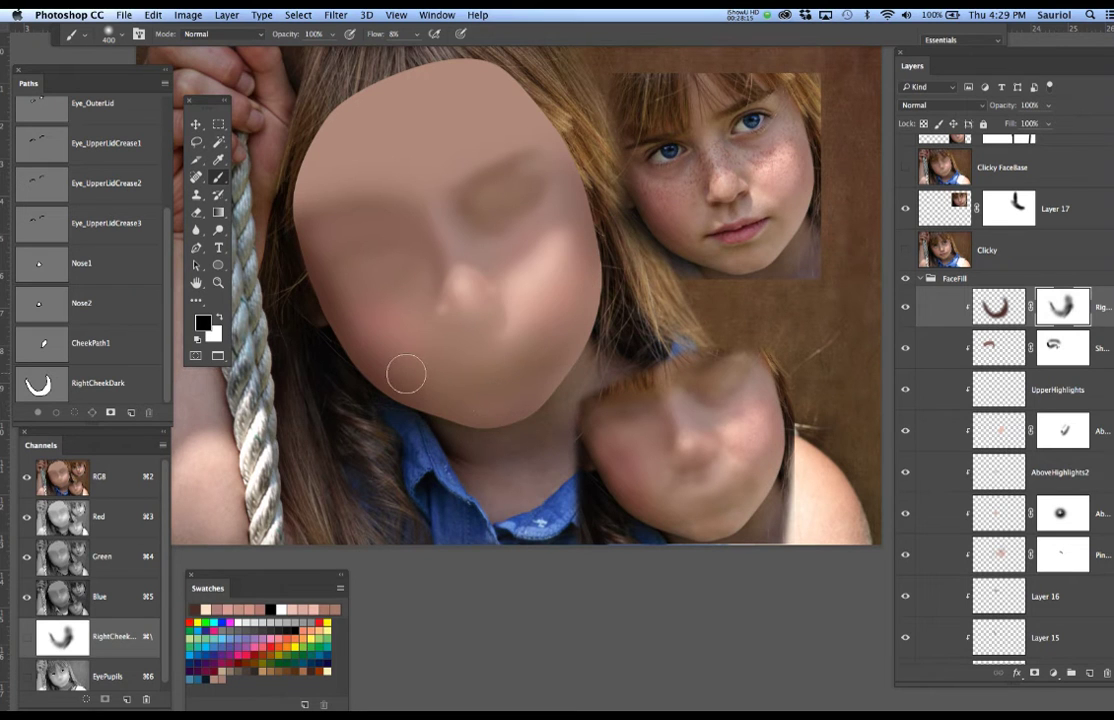
Compare the refined RightCheekDark shading with the Clicky photo by toggling the photo layer repeatedly, leaving it shown.
{"action": "left_click", "coordinate": [904, 250]}
{"action": "left_click", "coordinate": [904, 250]}
{"action": "left_click", "coordinate": [904, 250]}
{"action": "left_click", "coordinate": [904, 250]}
{"action": "left_click", "coordinate": [904, 250]}
{"action": "left_click", "coordinate": [904, 250]}
{"action": "left_click", "coordinate": [904, 250]}
{"action": "left_click", "coordinate": [904, 250]}
{"action": "left_click", "coordinate": [904, 250]}
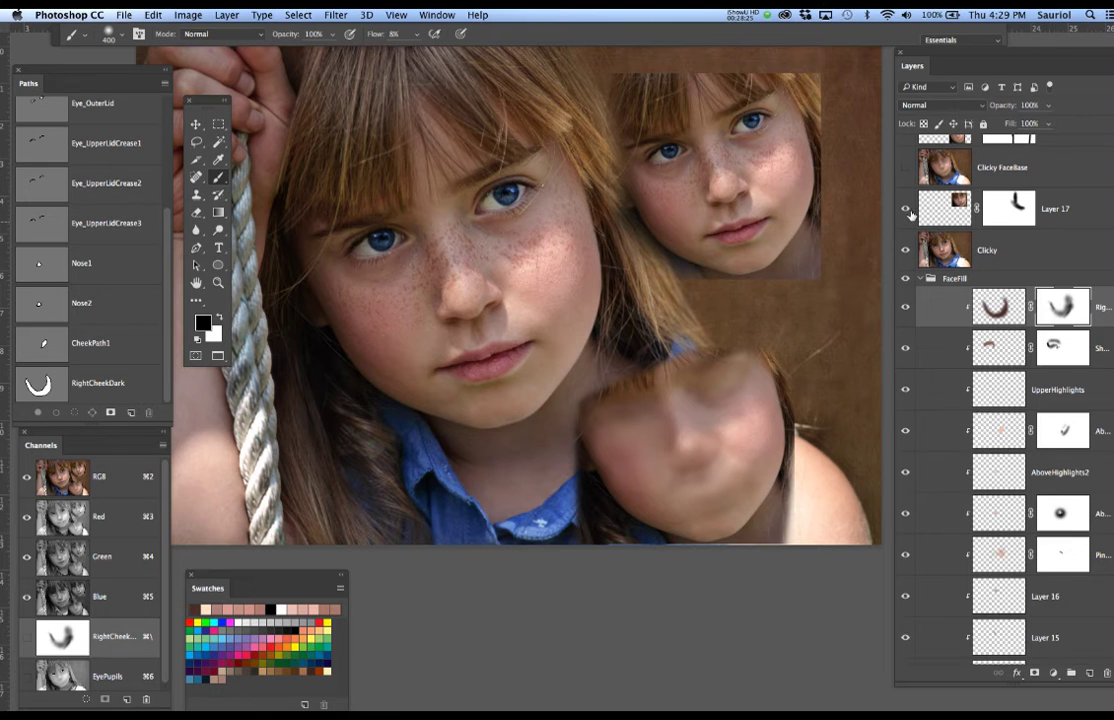
Show the Clicky FaceBase layer and toggle it repeatedly to examine the shading around the nose and eyes up close.
{"action": "left_click", "coordinate": [905, 167]}
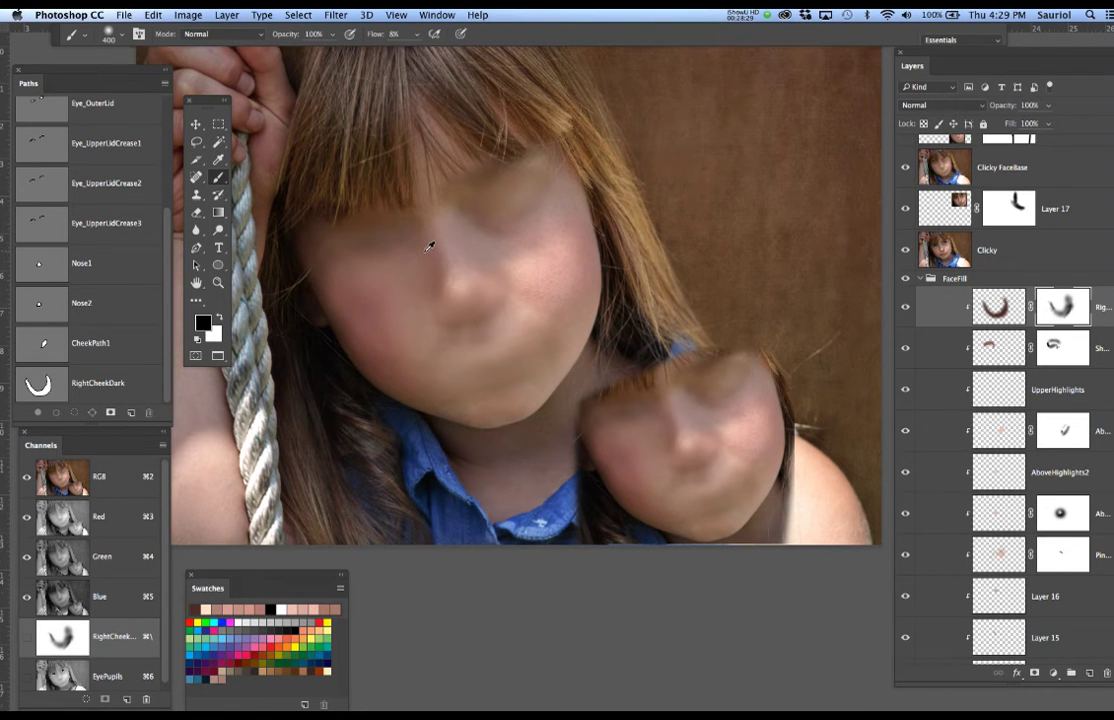
{"action": "scroll", "coordinate": [430, 246], "scroll_direction": "up", "scroll_amount": 5}
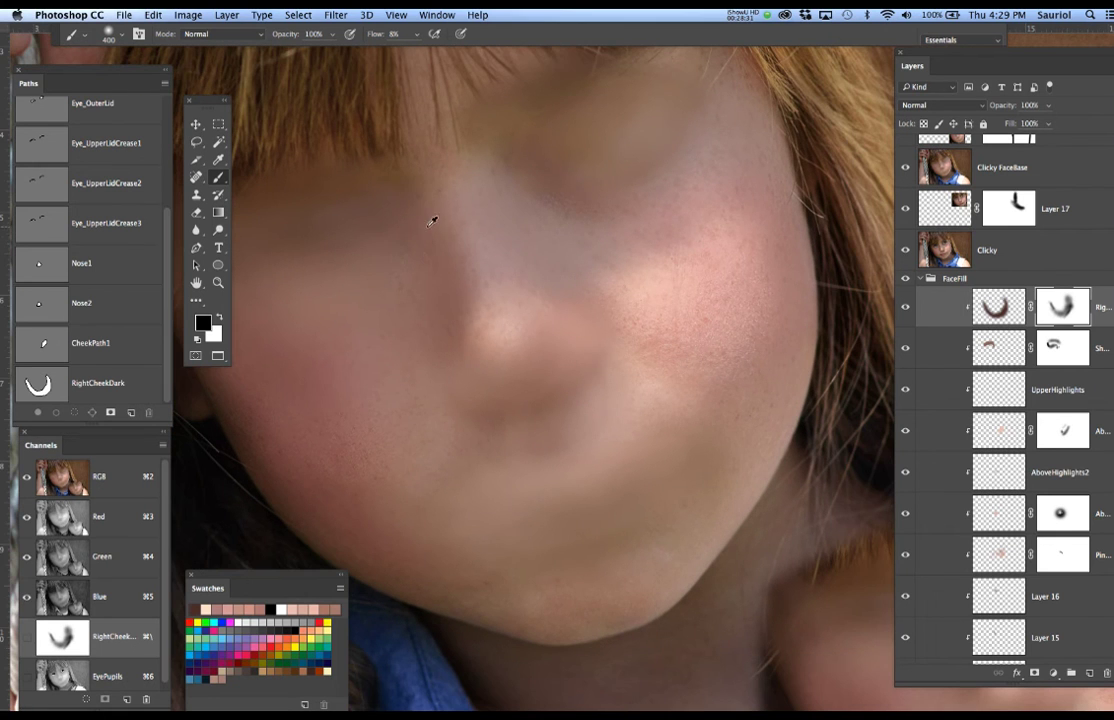
{"action": "left_click", "coordinate": [905, 168]}
{"action": "left_click", "coordinate": [905, 168]}
{"action": "left_click", "coordinate": [906, 169]}
{"action": "left_click", "coordinate": [906, 169]}
{"action": "left_click", "coordinate": [906, 169]}
{"action": "left_click", "coordinate": [906, 169]}
{"action": "left_click", "coordinate": [906, 169]}
{"action": "left_click", "coordinate": [906, 169]}
Draw a pen path from the nose bridge down the nose's shadowed side and back up toward the inner eye.
{"action": "key", "text": "p"}
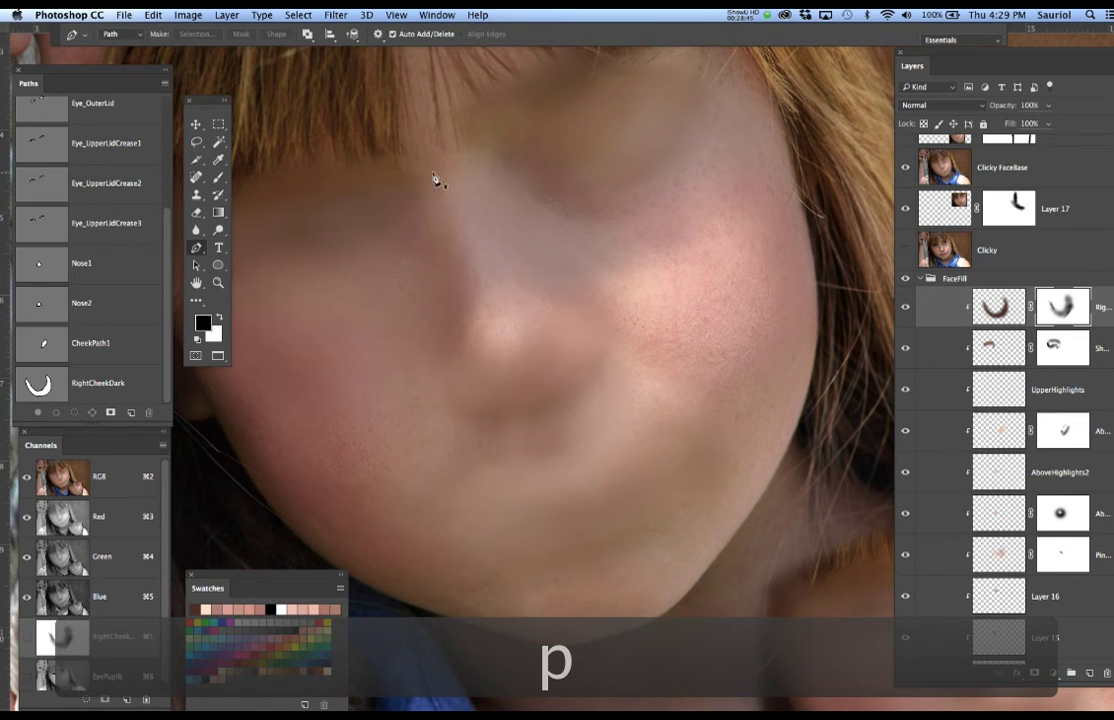
{"action": "left_click_drag", "start_coordinate": [433, 169], "coordinate": [472, 318]}
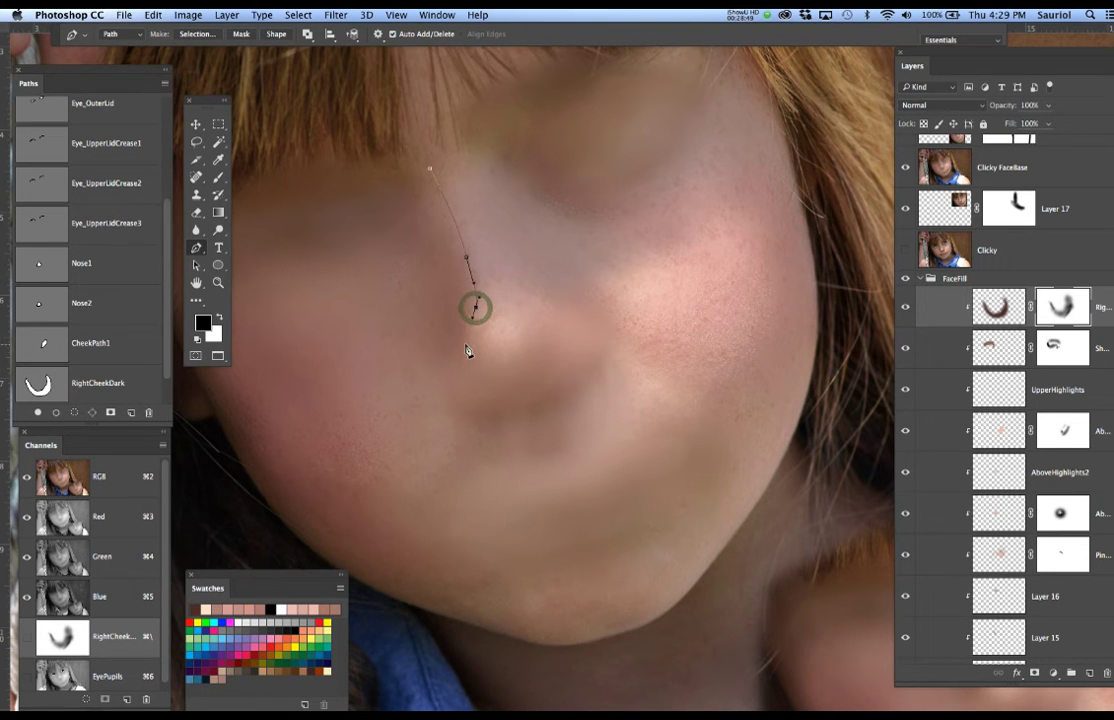
{"action": "left_click", "coordinate": [462, 347]}
{"action": "left_click_drag", "start_coordinate": [448, 383], "coordinate": [432, 383]}
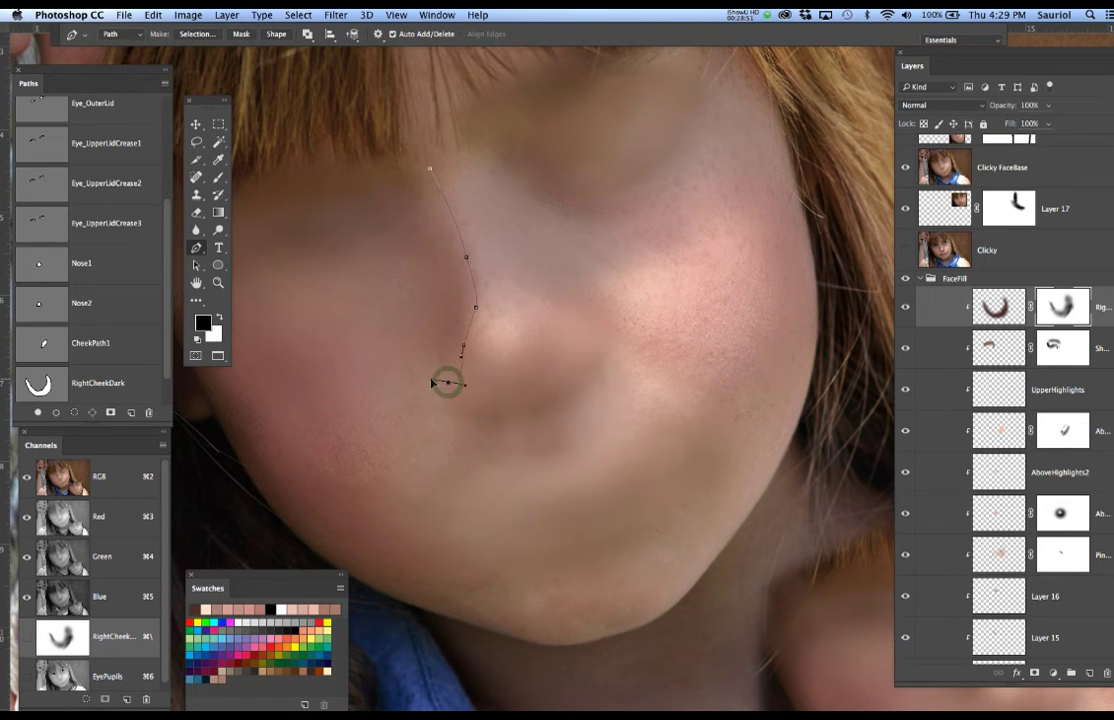
{"action": "key", "text": "super+z"}
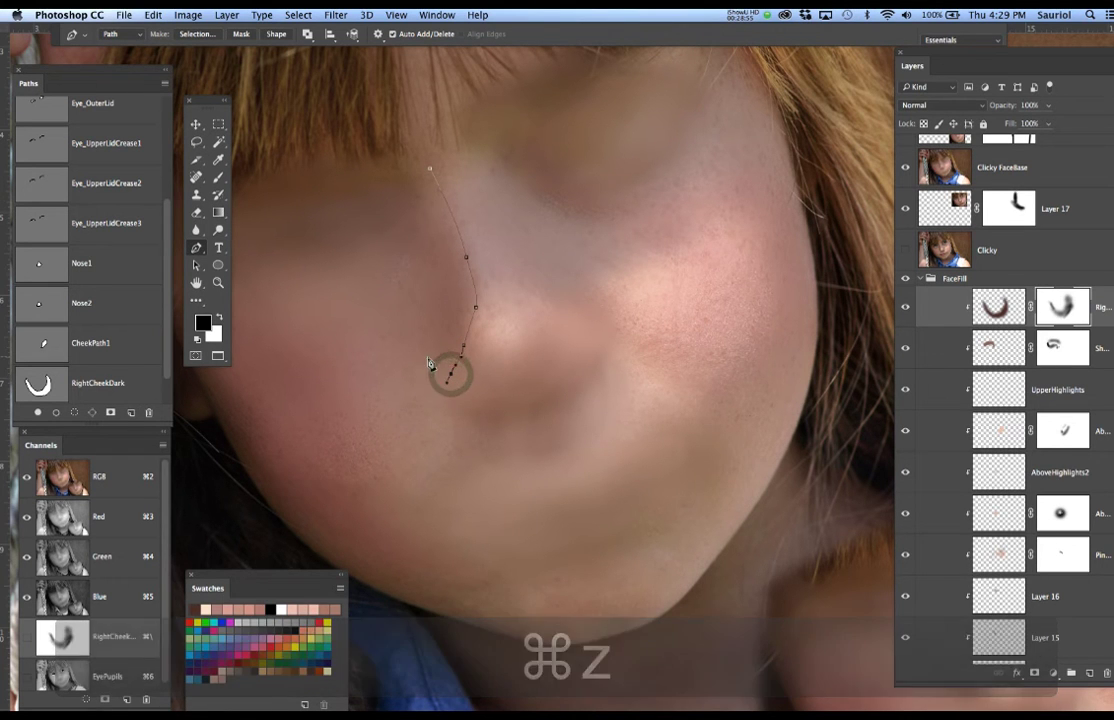
{"action": "left_click_drag", "start_coordinate": [428, 358], "coordinate": [464, 277]}
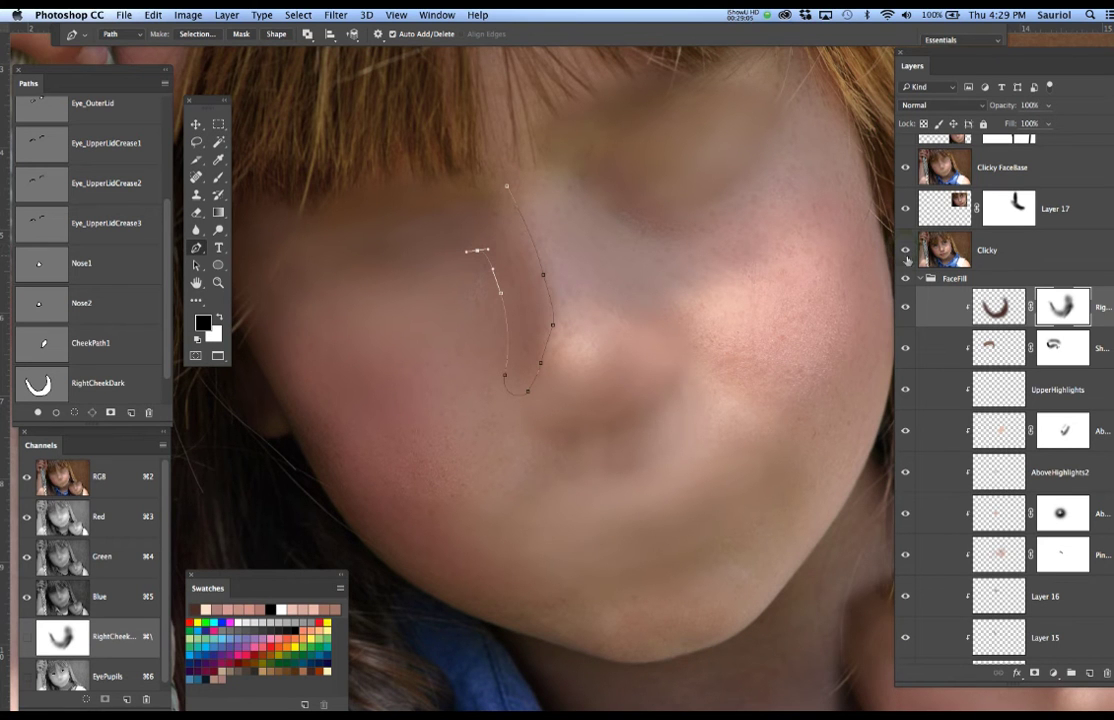
Hide the Clicky FaceBase layer, undo the path's last anchor and redirect the curve below the inner eye corner.
{"action": "left_click", "coordinate": [906, 168]}
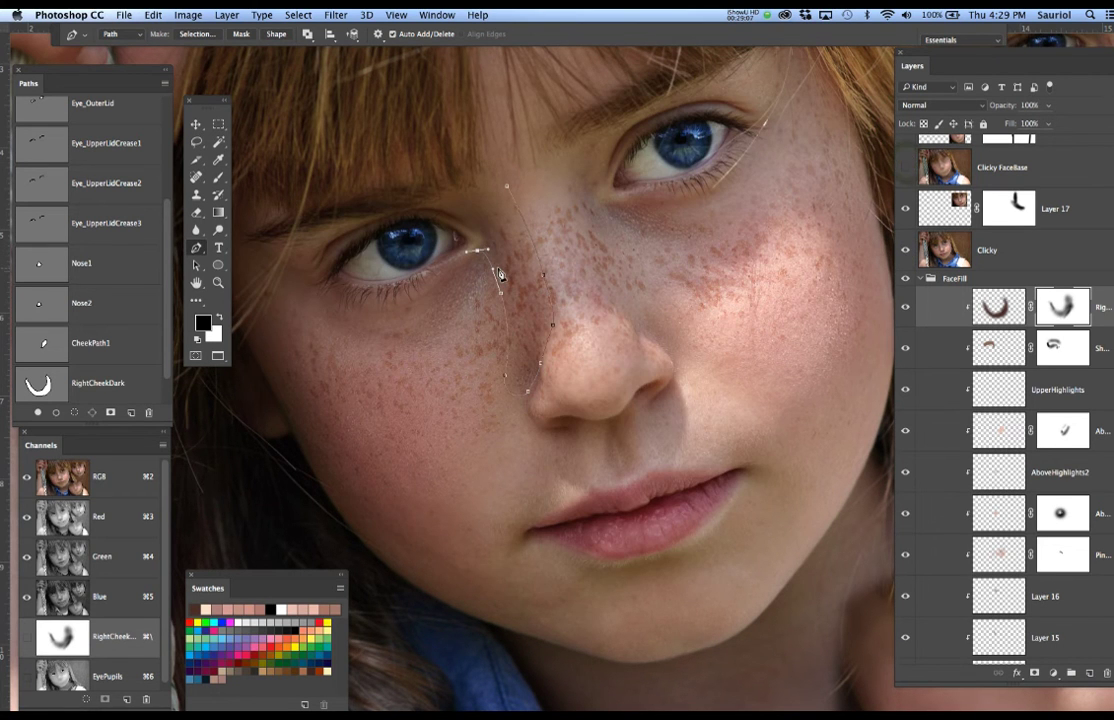
{"action": "key", "text": "super+z"}
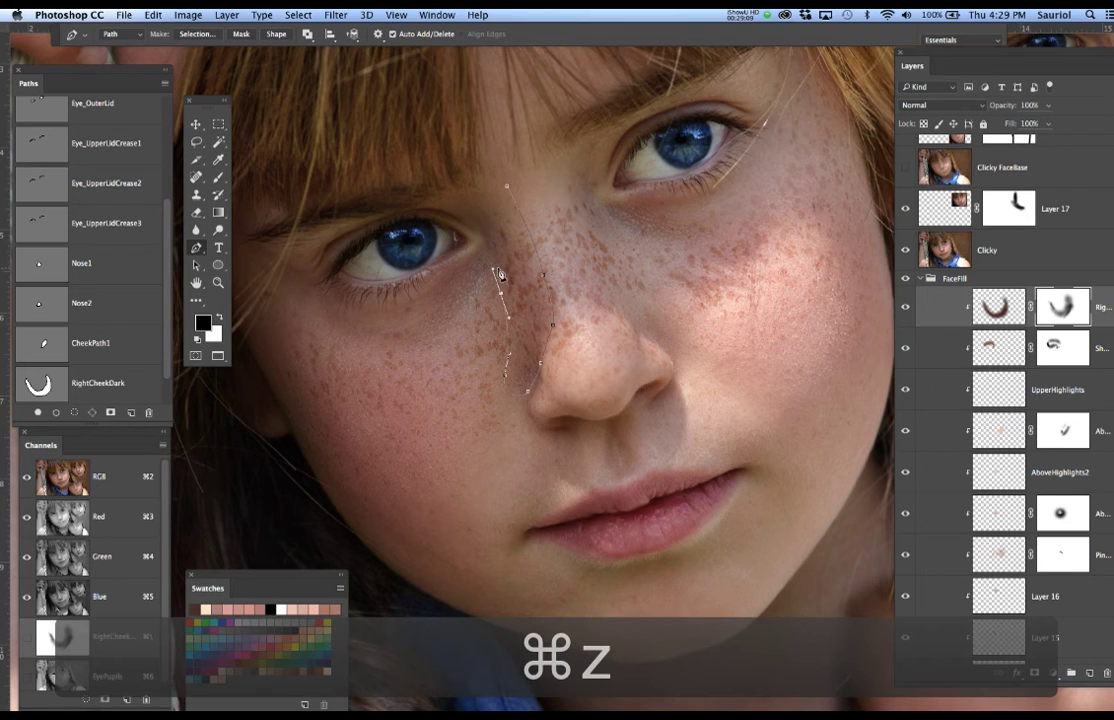
{"action": "left_click_drag", "start_coordinate": [531, 298], "coordinate": [493, 291]}
{"action": "left_click_drag", "start_coordinate": [491, 289], "coordinate": [482, 292]}
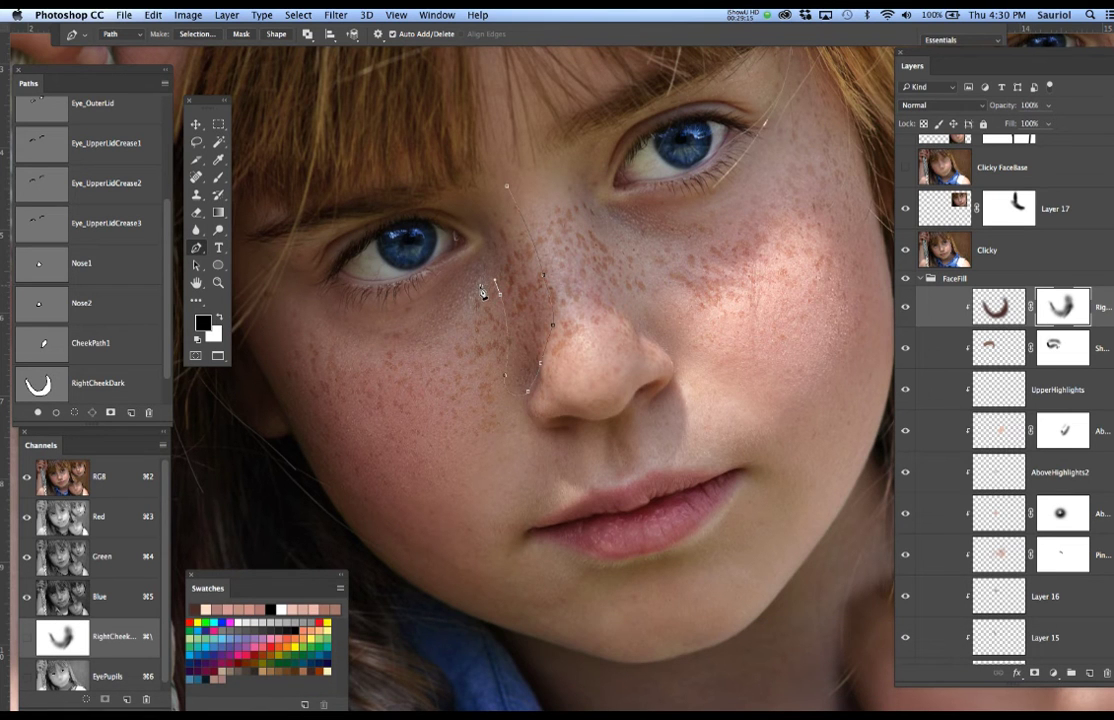
Continue the pen path beneath the rope-side eye and up toward its outer corner.
{"action": "left_click", "coordinate": [443, 327]}
{"action": "left_click_drag", "start_coordinate": [372, 335], "coordinate": [350, 326]}
{"action": "scroll", "coordinate": [420, 310], "scroll_direction": "down", "scroll_amount": 3}
{"action": "left_click_drag", "start_coordinate": [531, 323], "coordinate": [514, 377]}
{"action": "scroll", "coordinate": [304, 347], "scroll_direction": "up", "scroll_amount": 3}
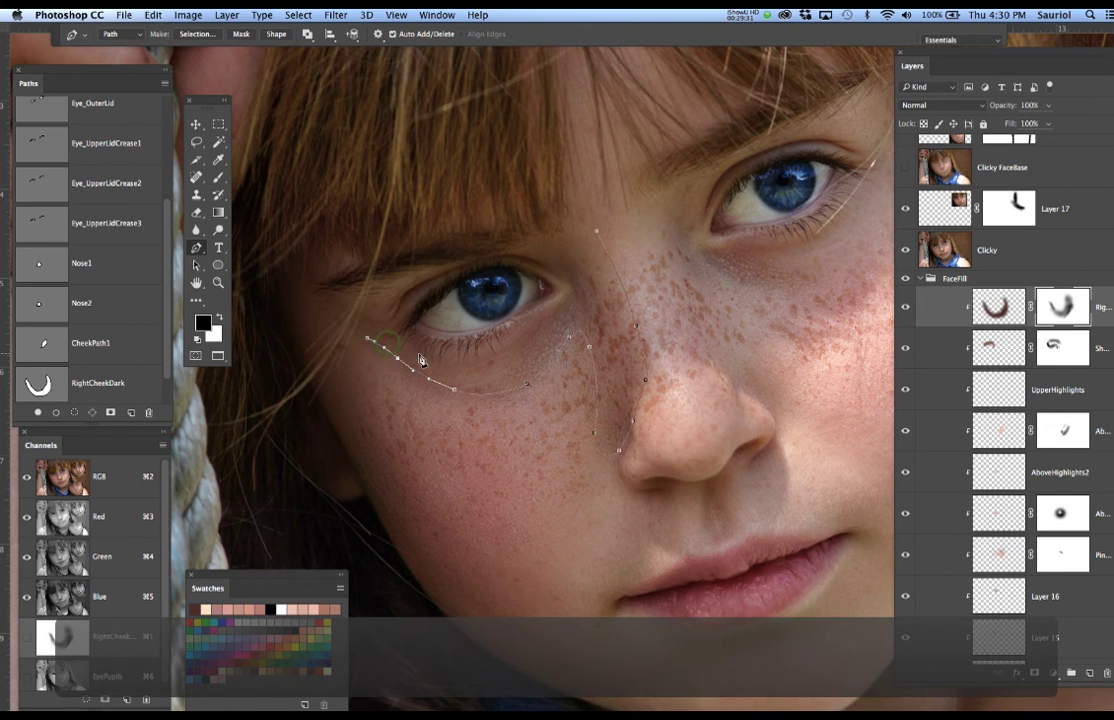
{"action": "left_click_drag", "start_coordinate": [424, 349], "coordinate": [478, 364]}
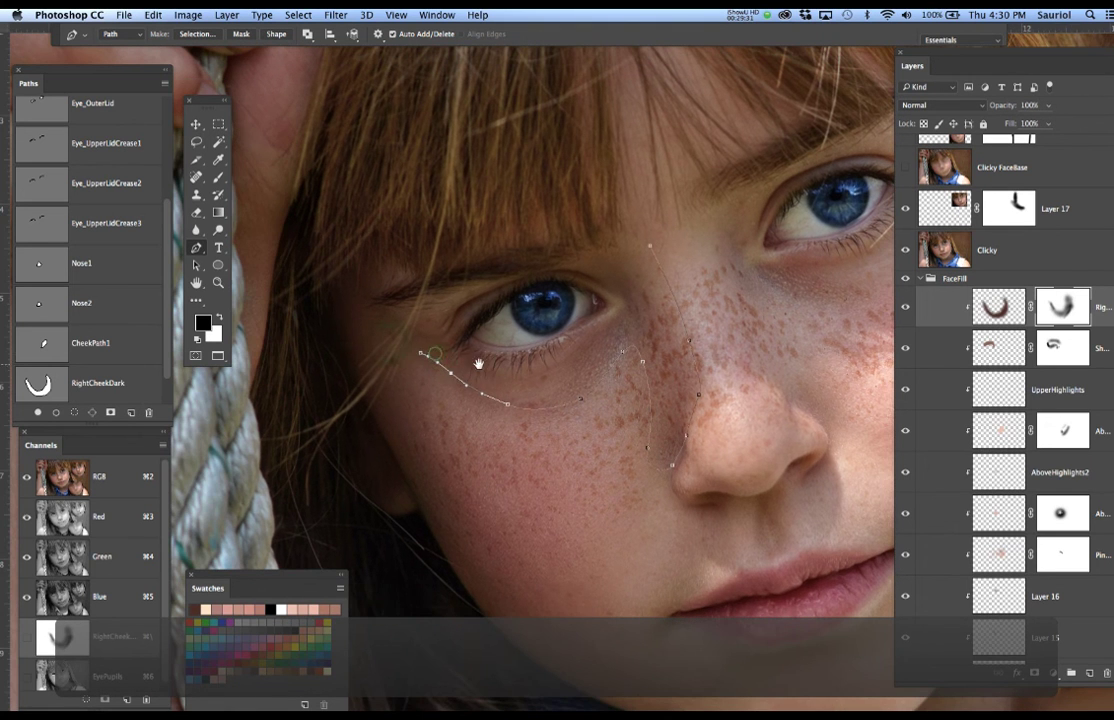
Carry the path around the outer eye corner and along the brow, then close it at the nose bridge, correcting one anchor.
{"action": "left_click", "coordinate": [388, 317]}
{"action": "left_click_drag", "start_coordinate": [410, 313], "coordinate": [412, 312]}
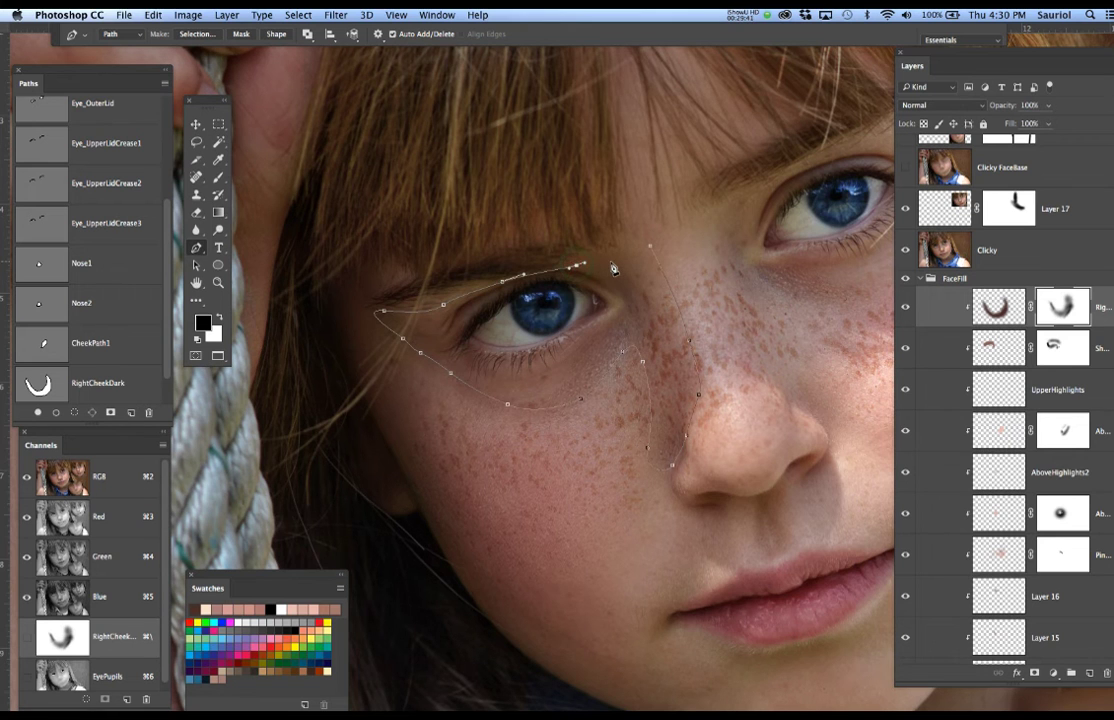
{"action": "left_click_drag", "start_coordinate": [609, 253], "coordinate": [626, 259]}
{"action": "key", "text": "super+z"}
{"action": "left_click_drag", "start_coordinate": [651, 247], "coordinate": [665, 289]}
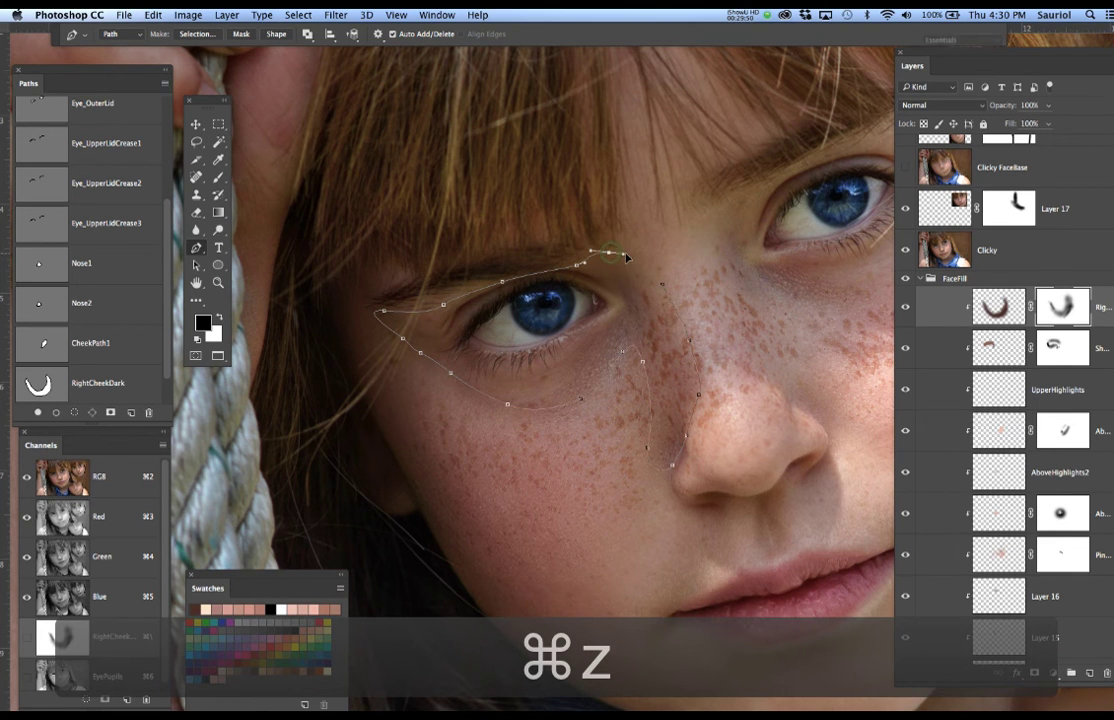
{"action": "left_click", "coordinate": [665, 288]}
{"action": "left_click_drag", "start_coordinate": [672, 307], "coordinate": [676, 314]}
Draw a second pen path around the shadow beneath the other eye, following the lower lid back to the inner corner.
{"action": "scroll", "coordinate": [718, 316], "scroll_direction": "right", "scroll_amount": 5}
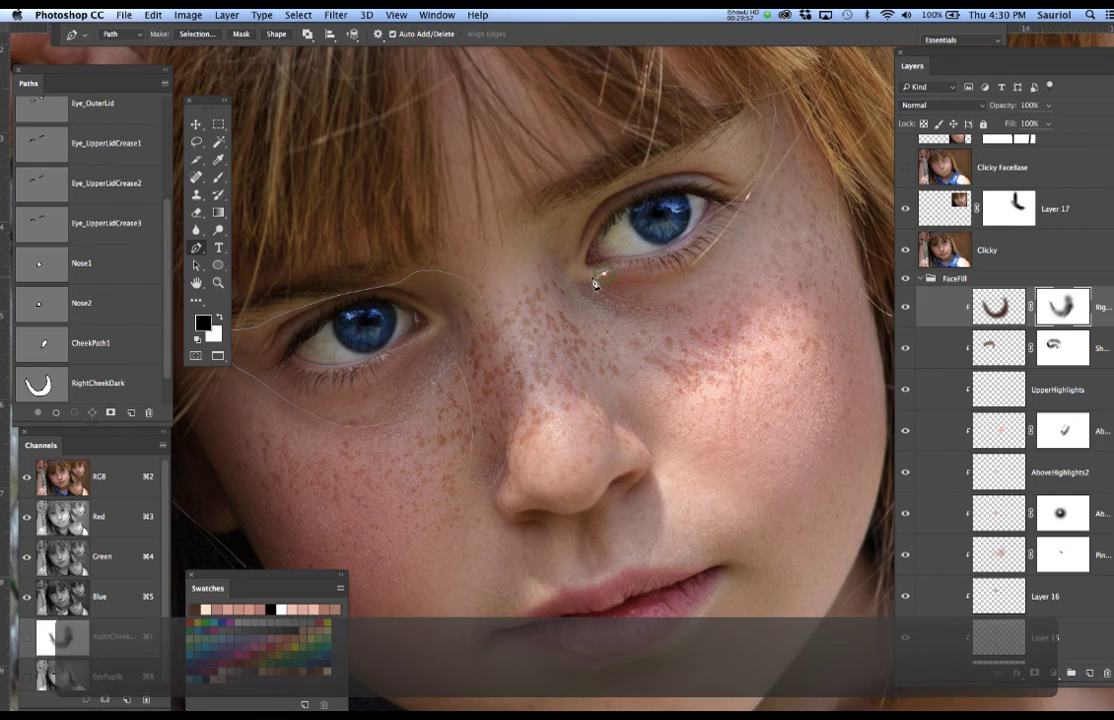
{"action": "left_click_drag", "start_coordinate": [574, 290], "coordinate": [645, 318]}
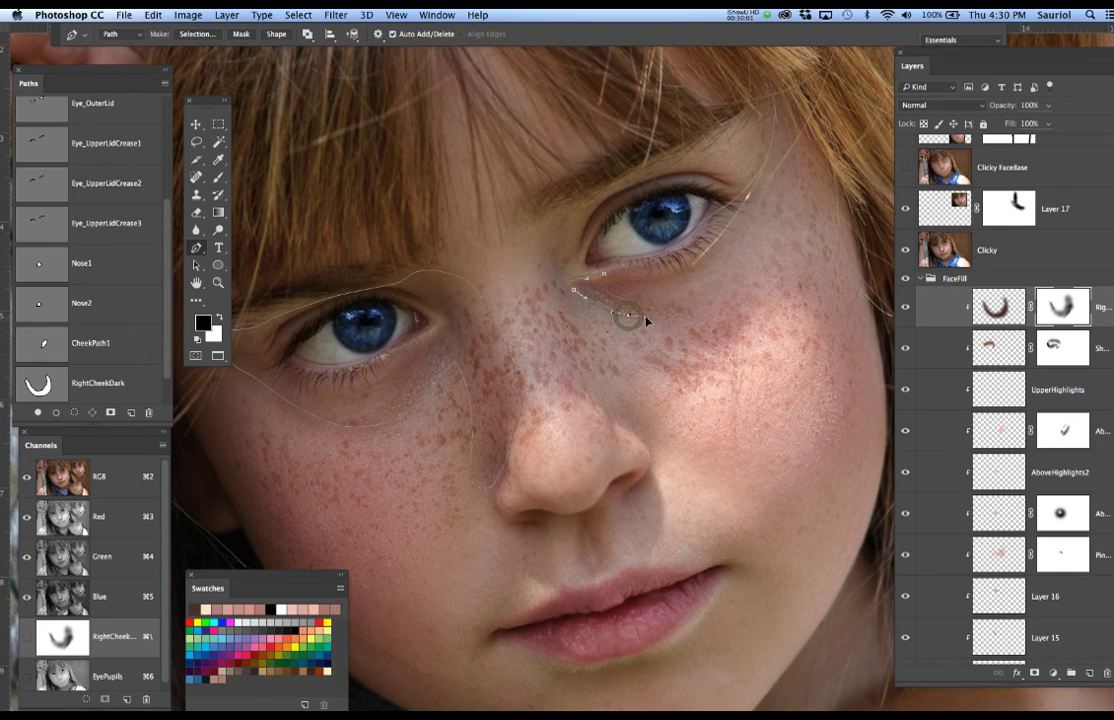
{"action": "left_click_drag", "start_coordinate": [727, 306], "coordinate": [724, 300]}
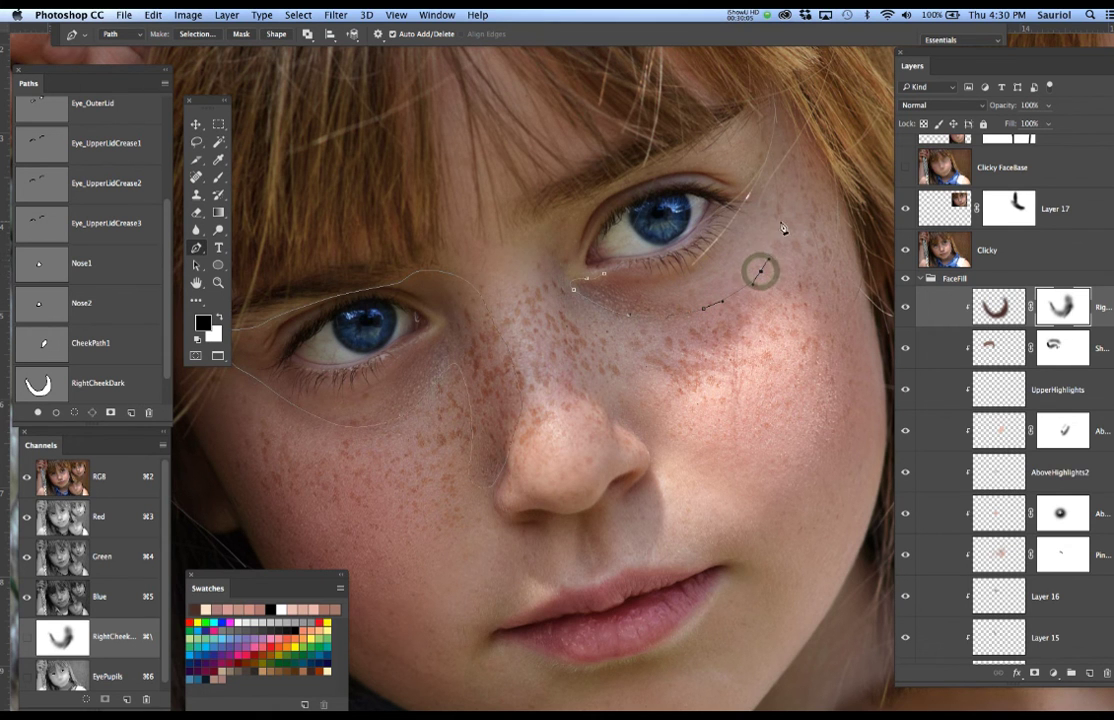
{"action": "left_click_drag", "start_coordinate": [780, 213], "coordinate": [680, 266]}
{"action": "left_click_drag", "start_coordinate": [678, 262], "coordinate": [598, 276]}
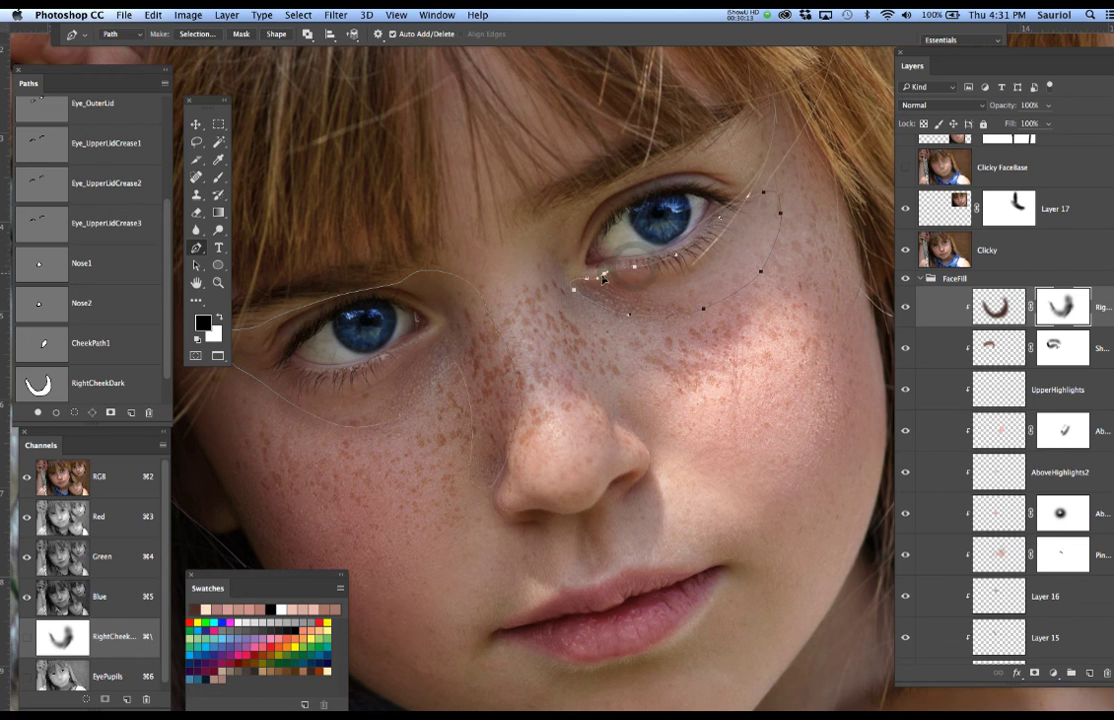
Save the eye-shadow work path under the name EyeDarks1.
{"action": "scroll", "coordinate": [105, 335], "scroll_direction": "down", "scroll_amount": 1}
{"action": "double_click", "coordinate": [93, 383]}
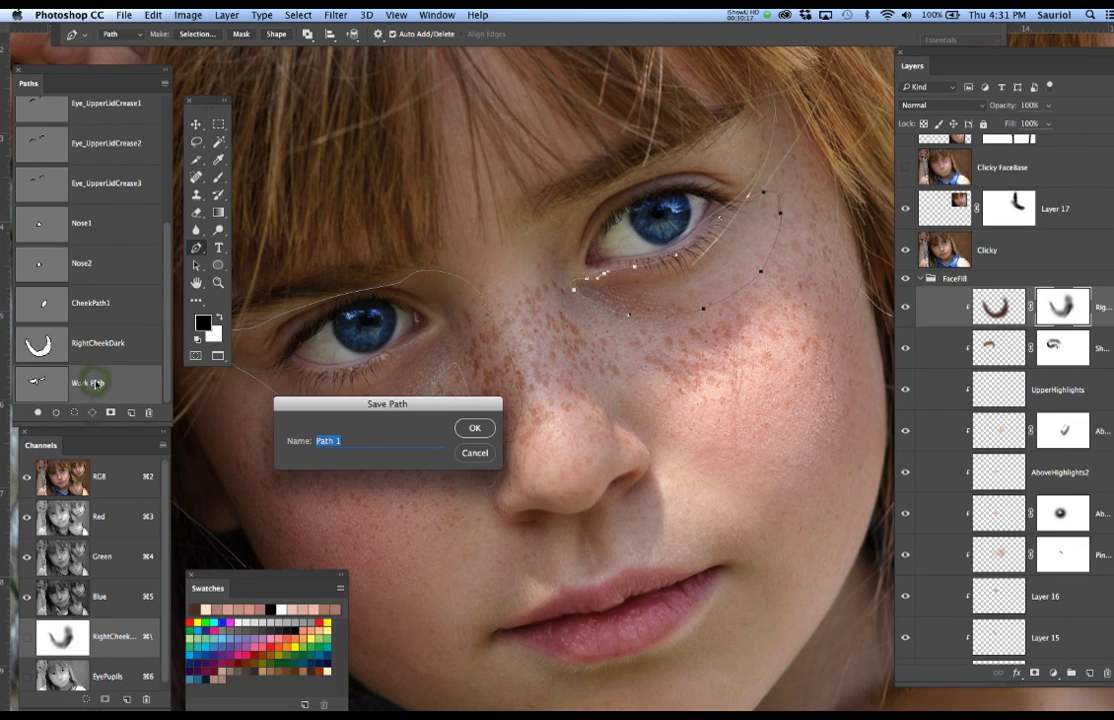
{"action": "type", "text": "Eye"}
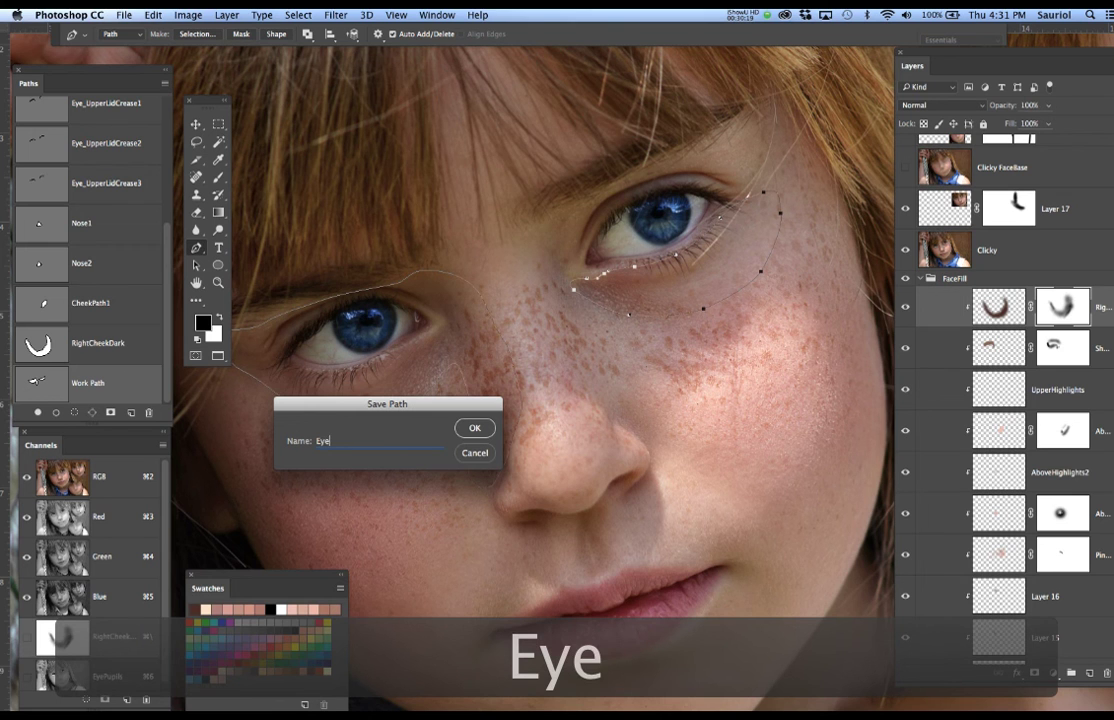
{"action": "type", "text": "Darks1"}
{"action": "key", "text": "Return"}
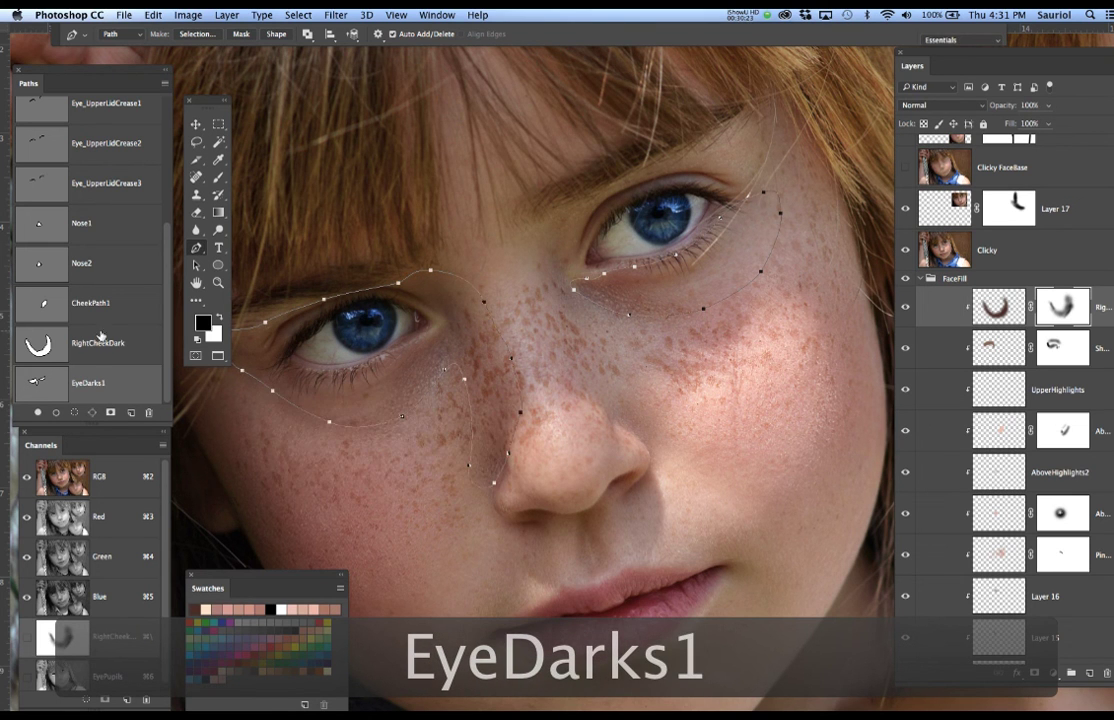
Add a new layer above the right-cheek shading layer, clip it to the layers below, and name it EyeDarks1 using the copied path name.
{"action": "double_click", "coordinate": [95, 383]}
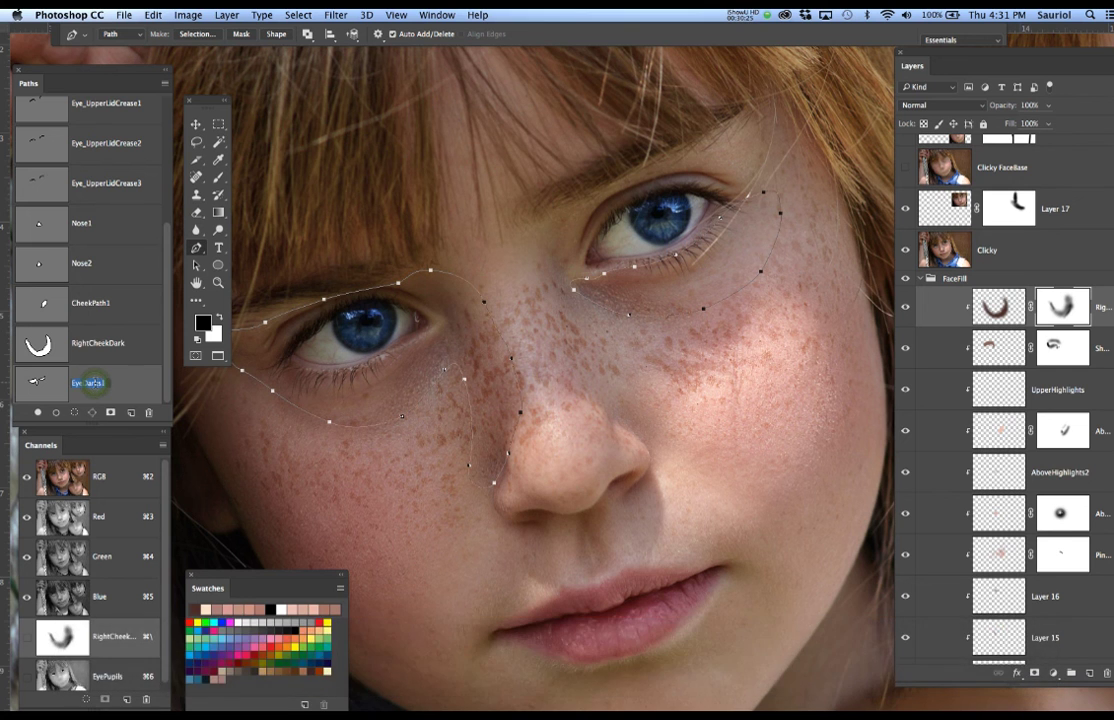
{"action": "key", "text": "super+c"}
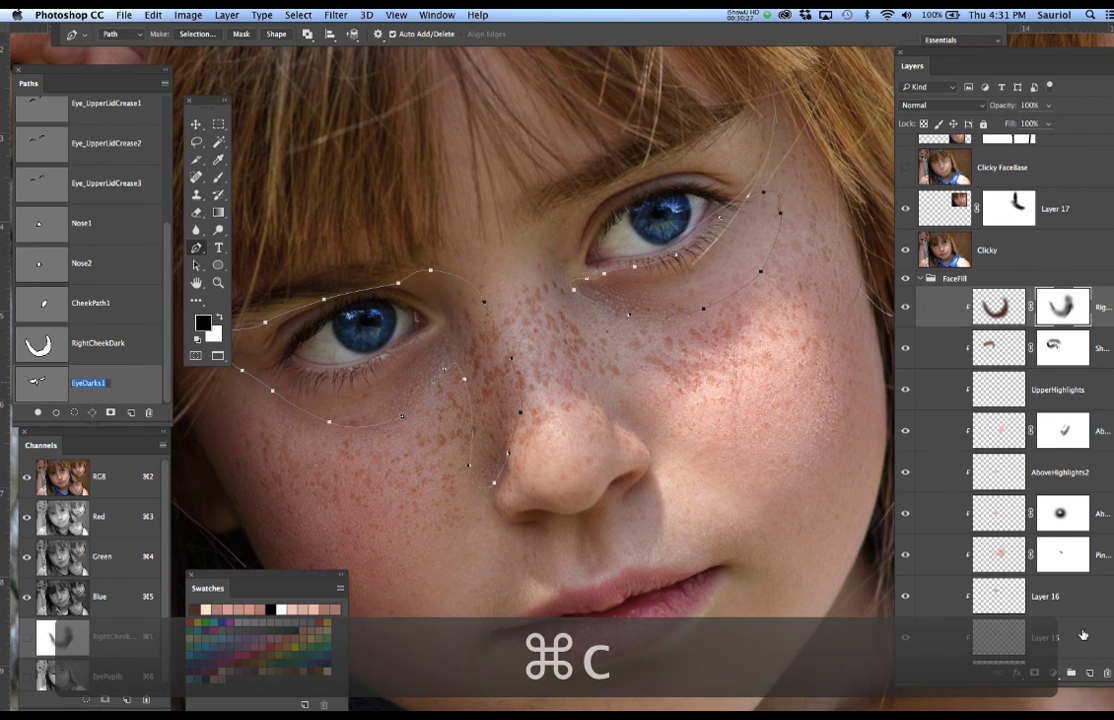
{"action": "left_click", "coordinate": [998, 306]}
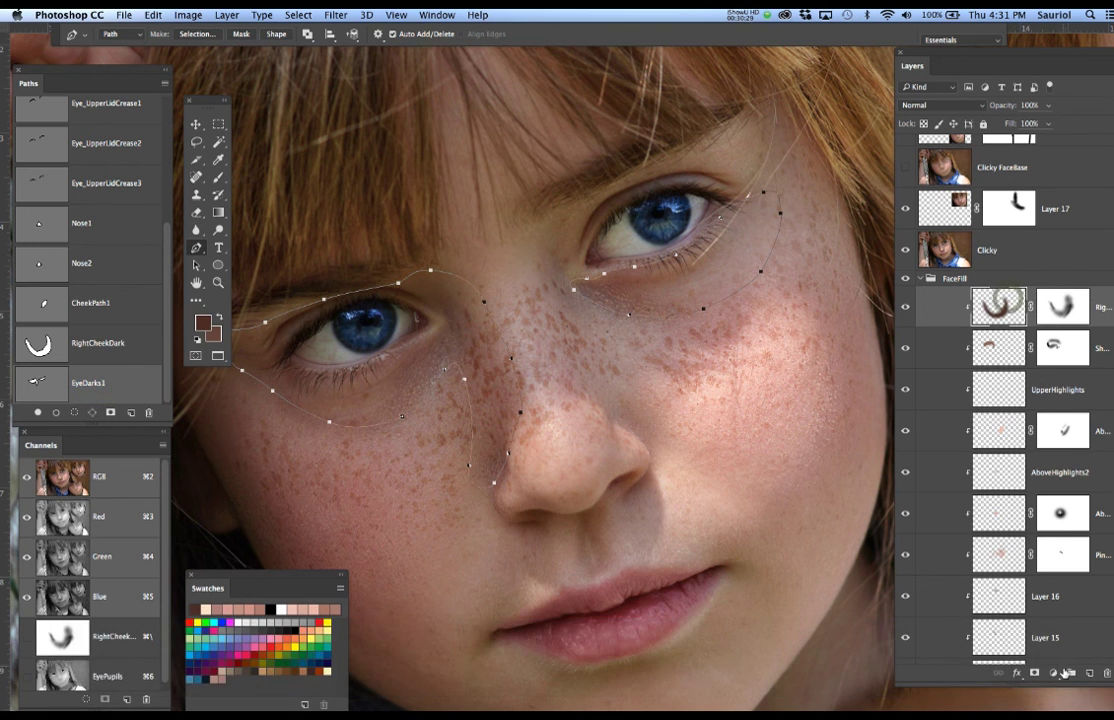
{"action": "key", "text": "super+alt+shift+n"}
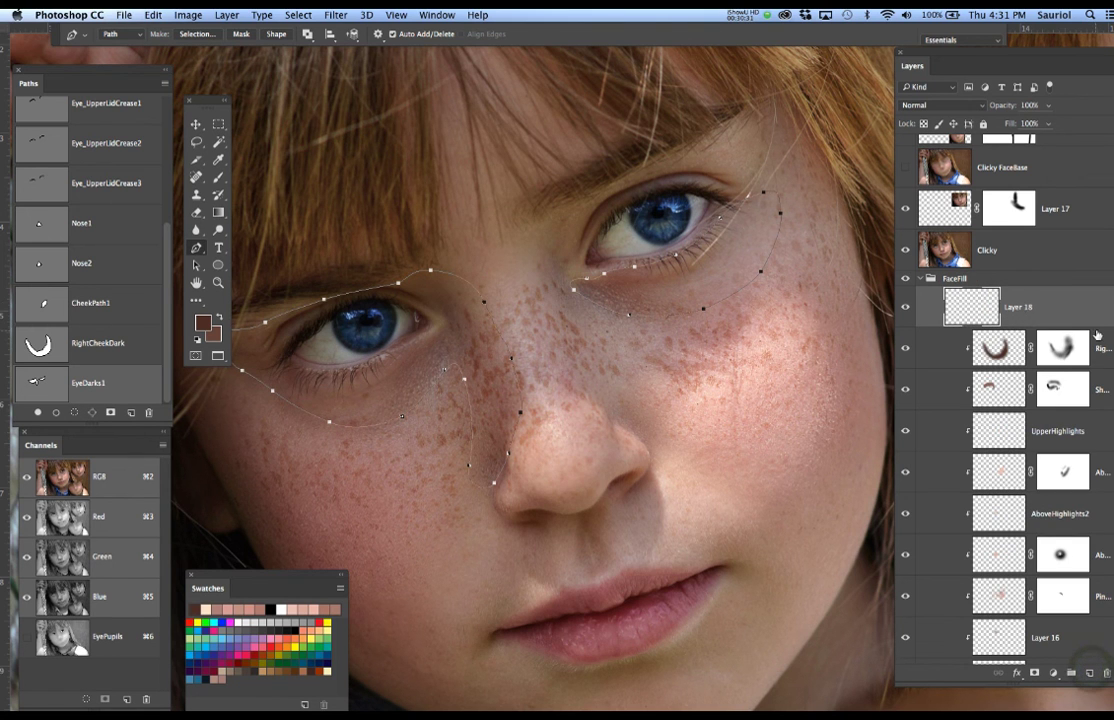
{"action": "left_click", "coordinate": [1106, 325], "text": "alt"}
{"action": "double_click", "coordinate": [1046, 307]}
{"action": "key", "text": "super+v"}
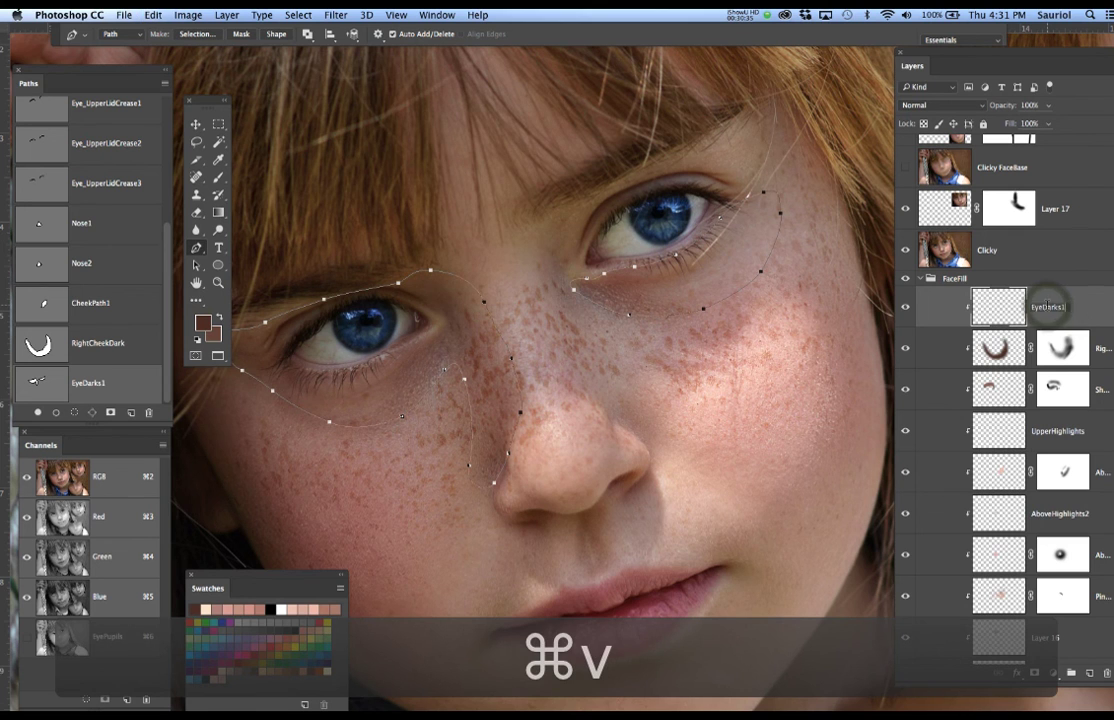
{"action": "key", "text": "s"}
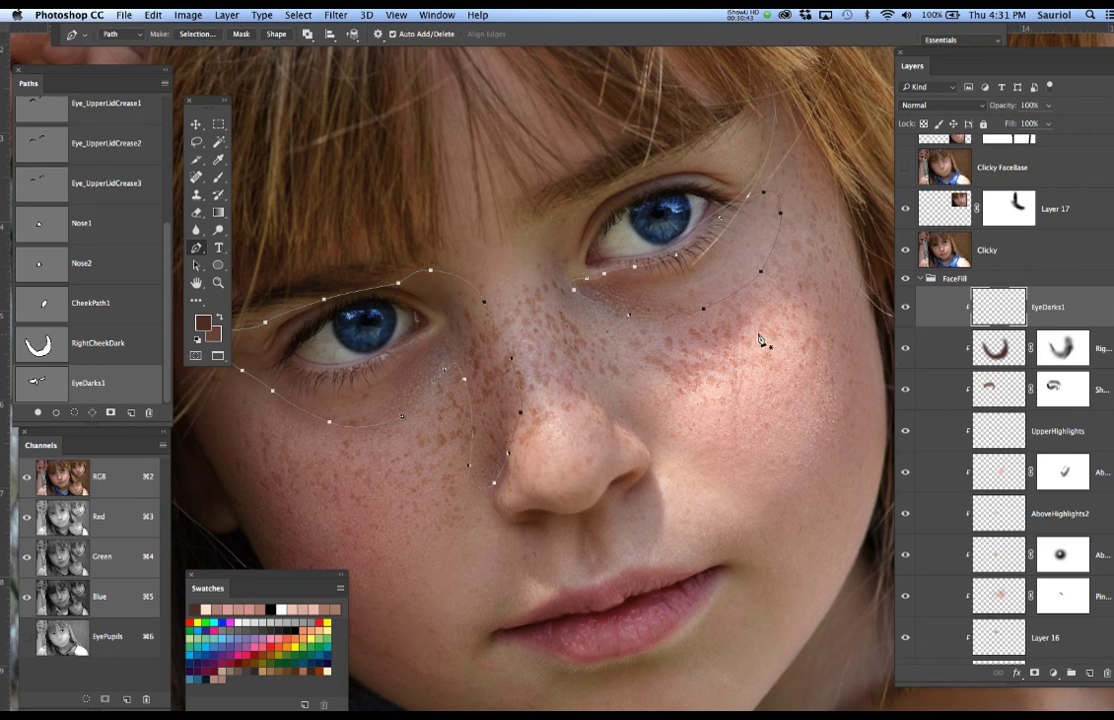
Deselect the EyeDarks1 path so its outline no longer covers the face.
{"action": "scroll", "coordinate": [658, 326], "scroll_direction": "down", "scroll_amount": 5}
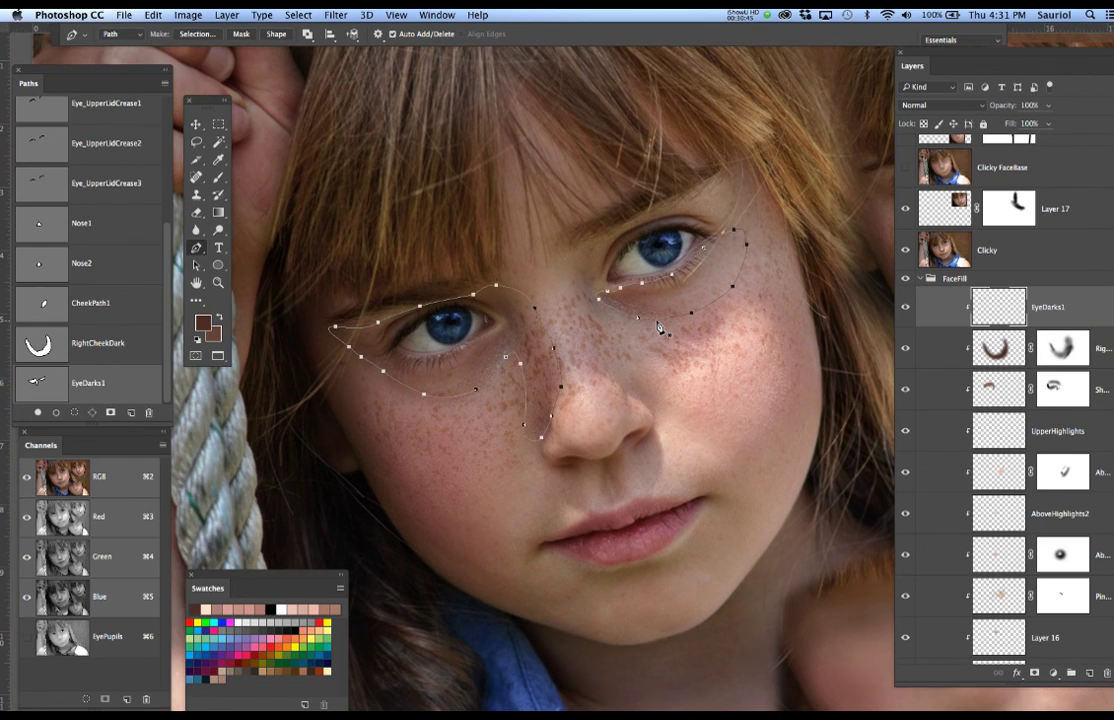
{"action": "scroll", "coordinate": [658, 326], "scroll_direction": "down", "scroll_amount": 2}
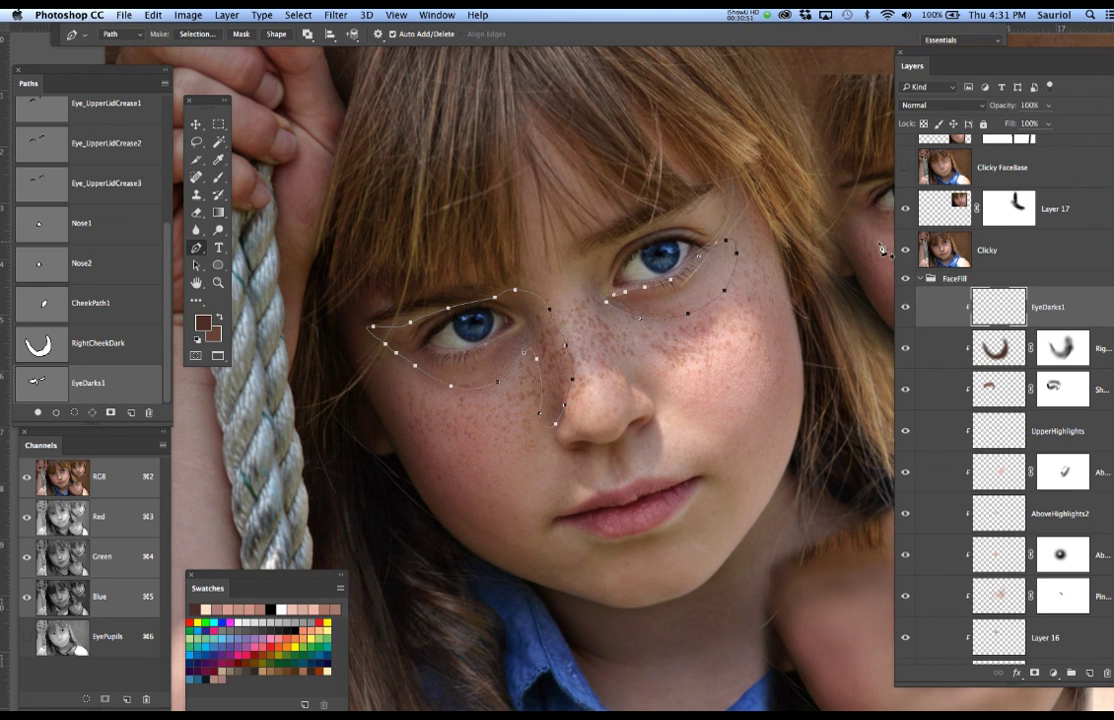
{"action": "left_click", "coordinate": [113, 389], "text": "super"}
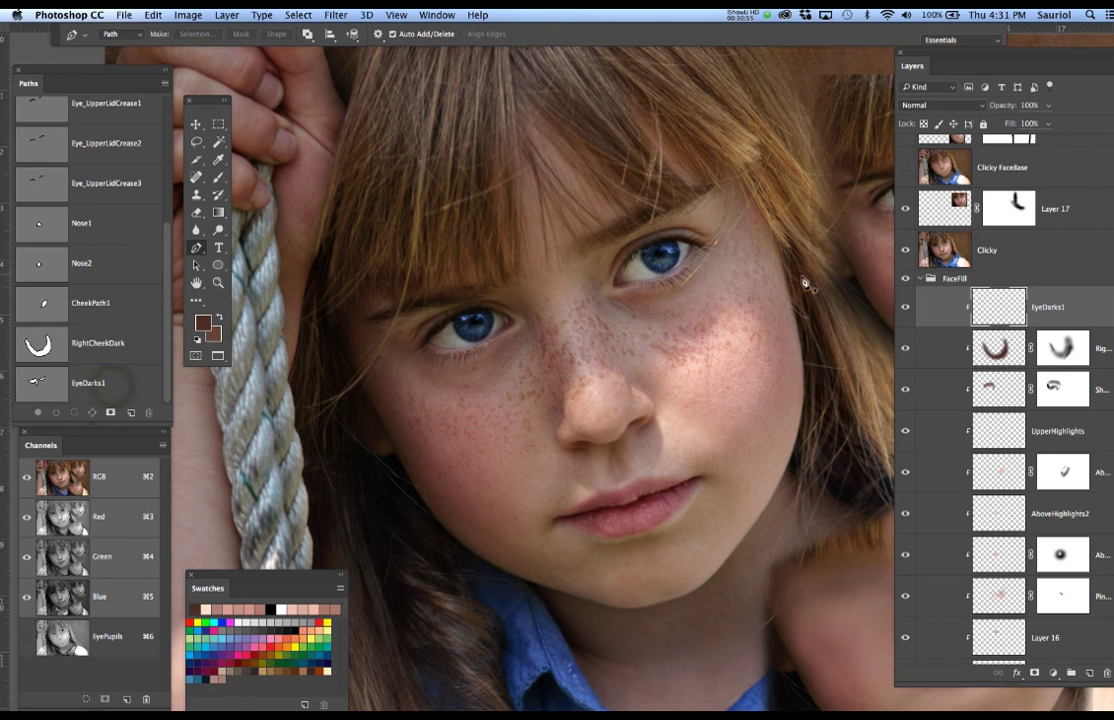
Compare the painted face with the photo by toggling the Clicky layer, leave that layer hidden, and save the document.
{"action": "left_click", "coordinate": [906, 252]}
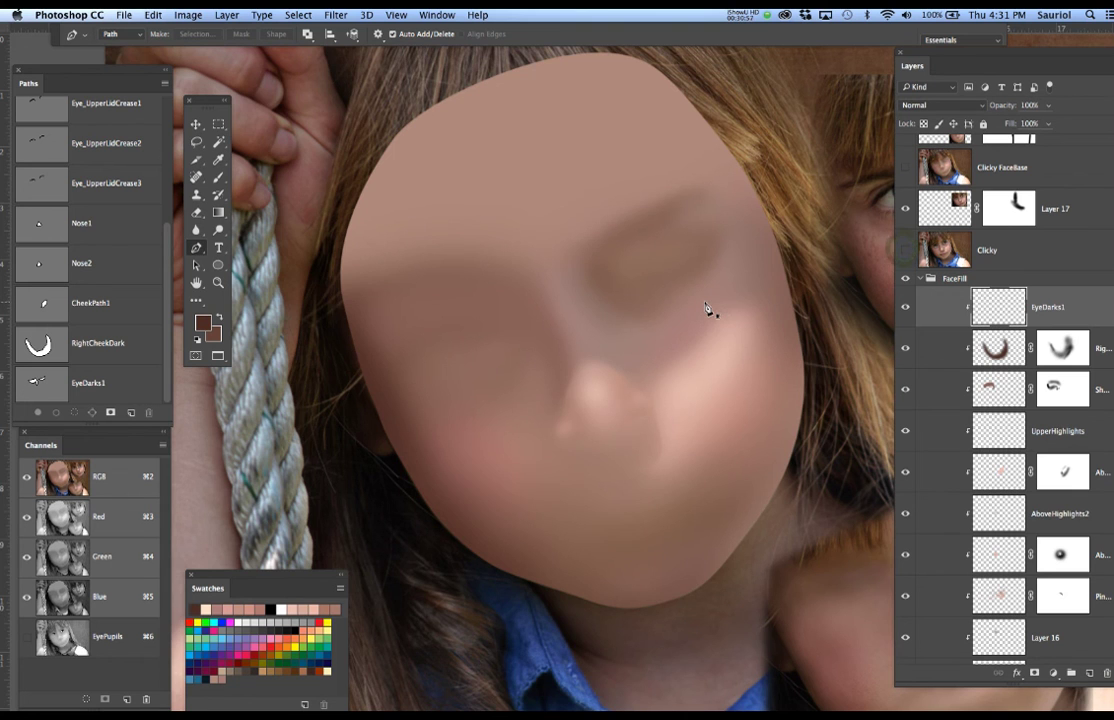
{"action": "key", "text": "super+minus"}
{"action": "left_click_drag", "start_coordinate": [729, 303], "coordinate": [595, 319]}
{"action": "left_click", "coordinate": [906, 252]}
{"action": "left_click", "coordinate": [906, 252]}
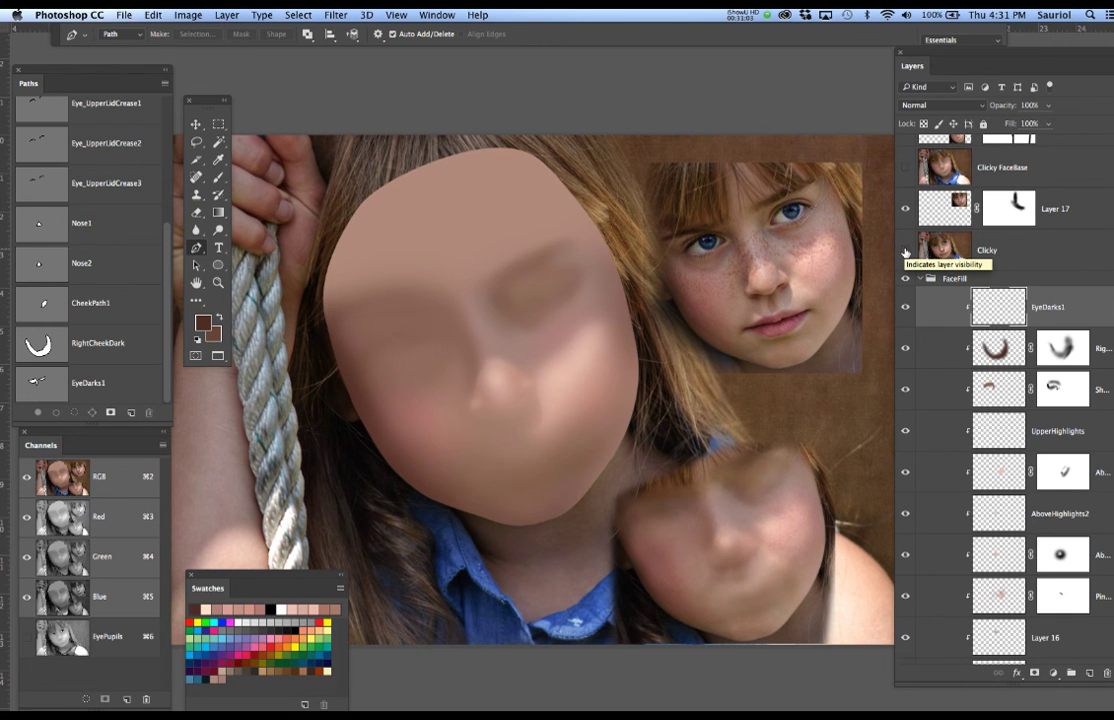
{"action": "left_click", "coordinate": [906, 252]}
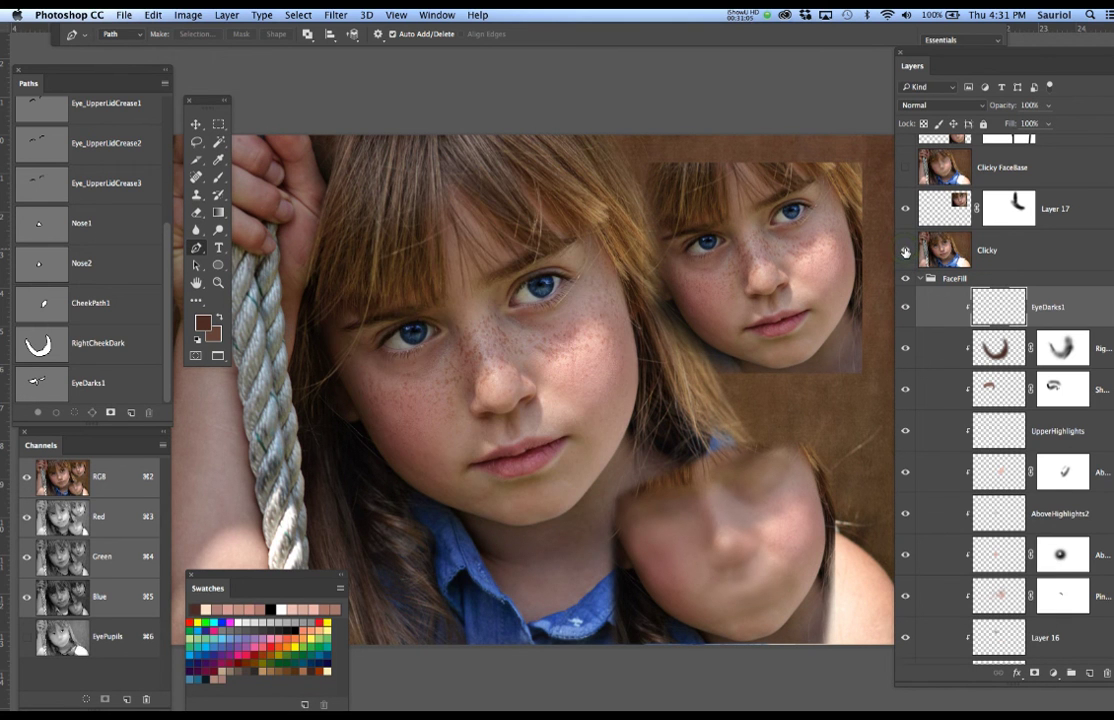
{"action": "left_click", "coordinate": [906, 252]}
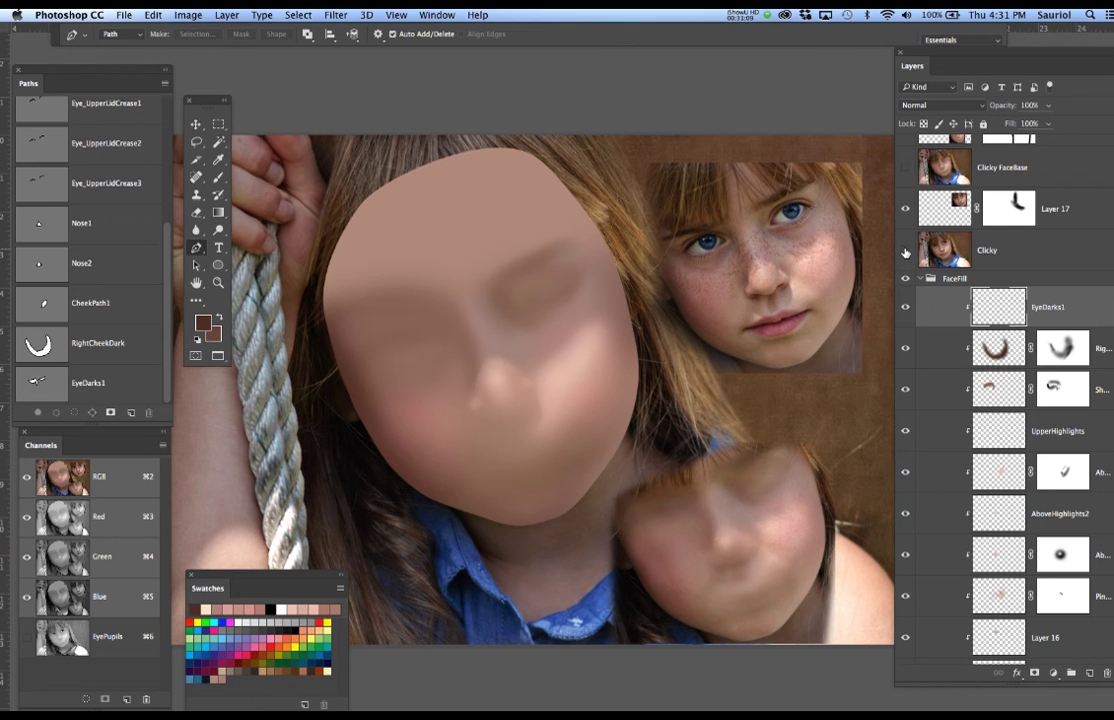
{"action": "key", "text": "super+s"}
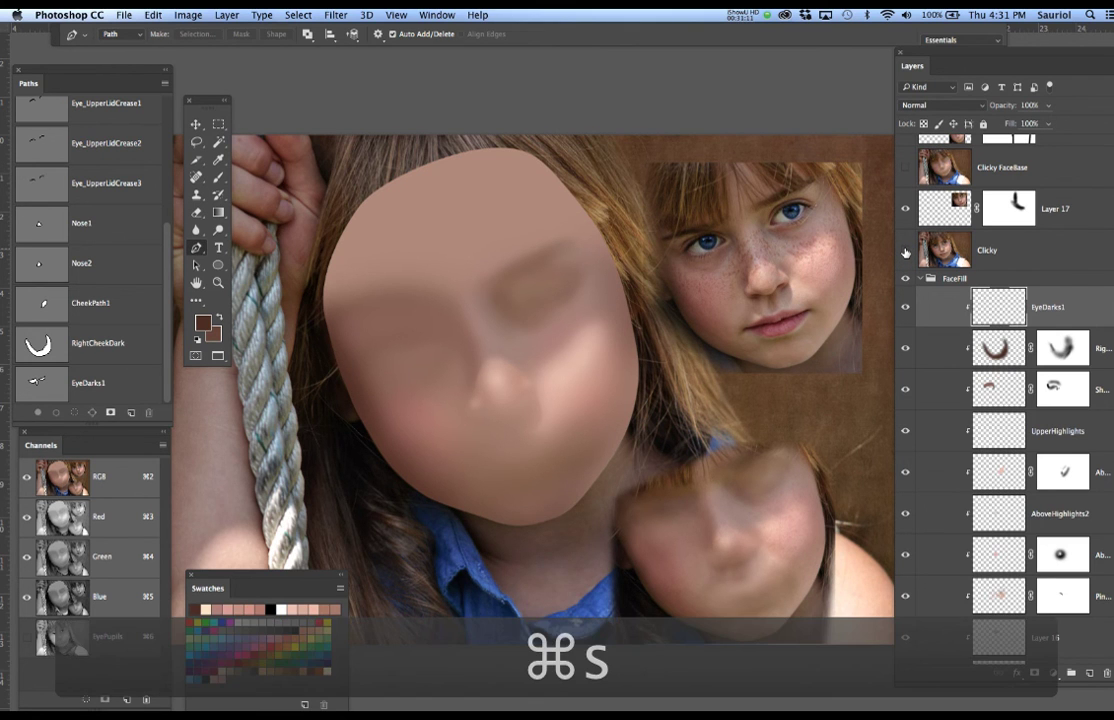